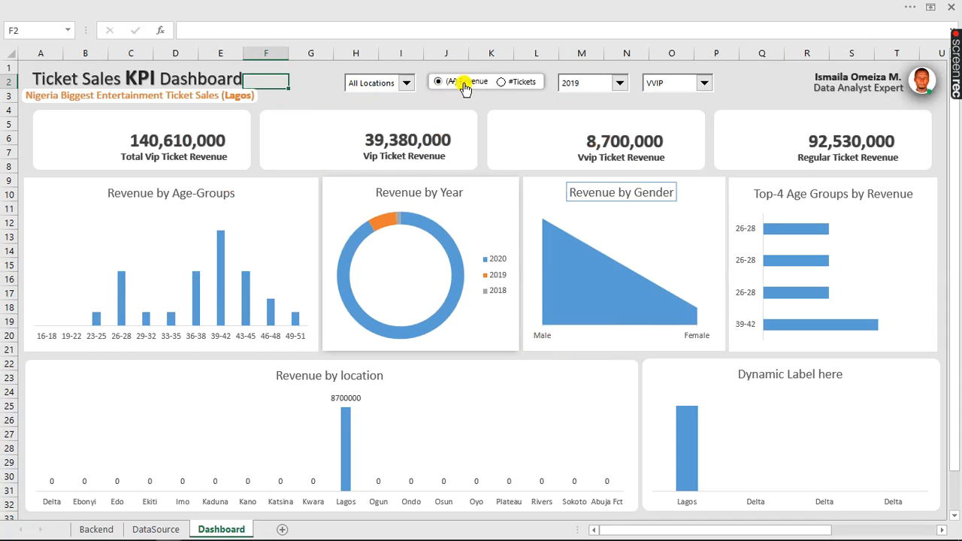
- Switch the dashboard metric to #Tickets and filter it to year 2020 and Regular tickets
click(503, 84)
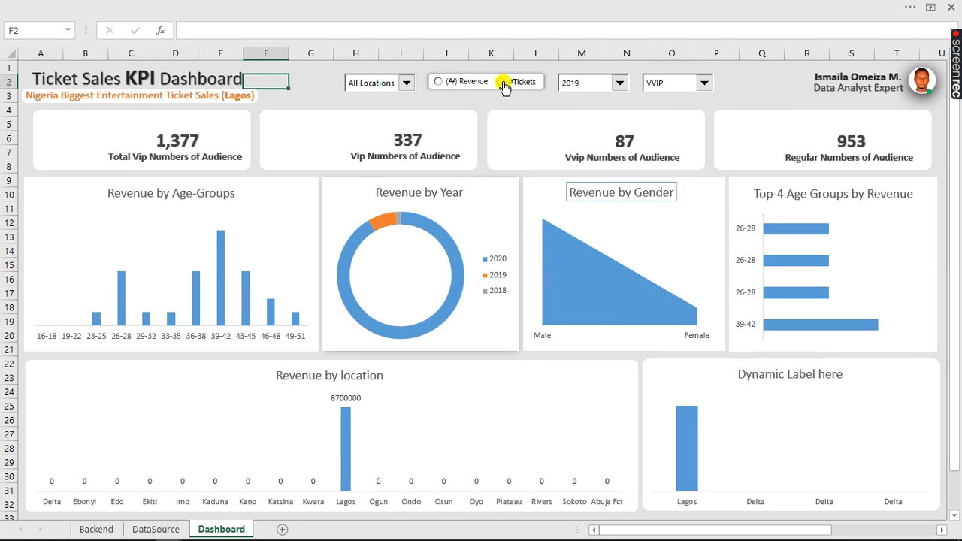
click(621, 86)
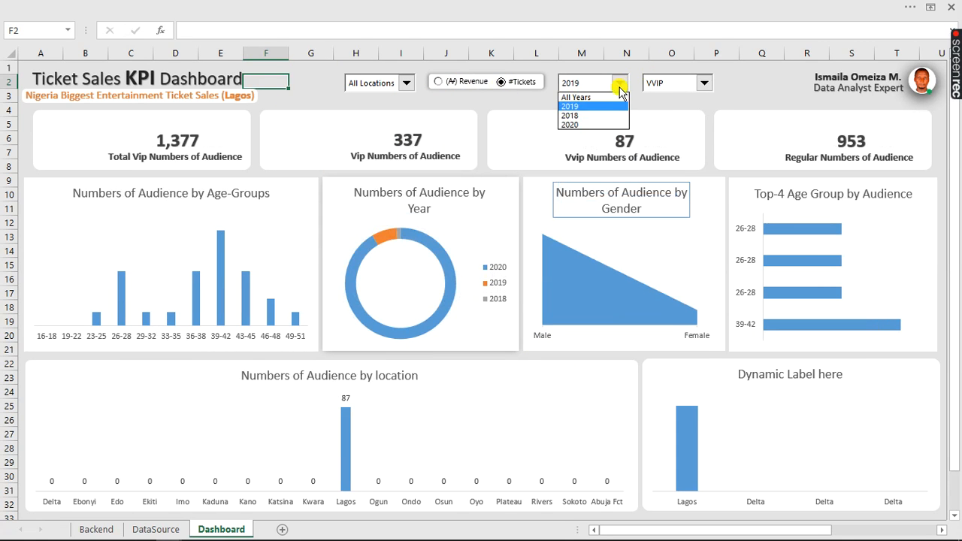
click(585, 123)
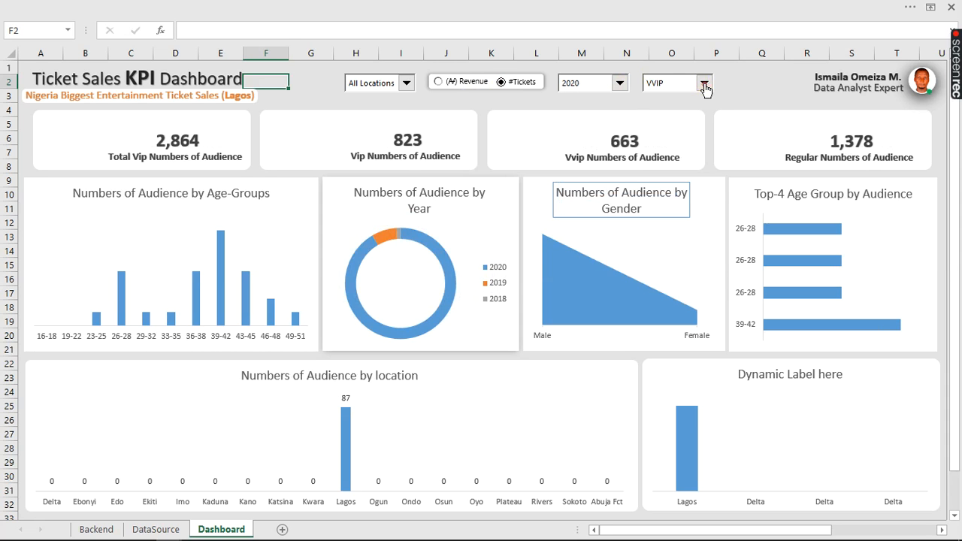
click(704, 85)
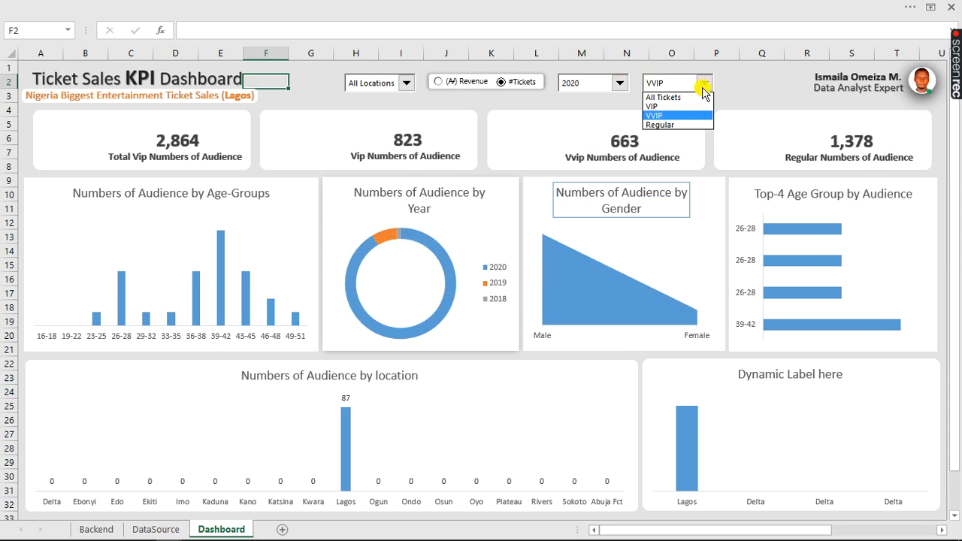
click(660, 125)
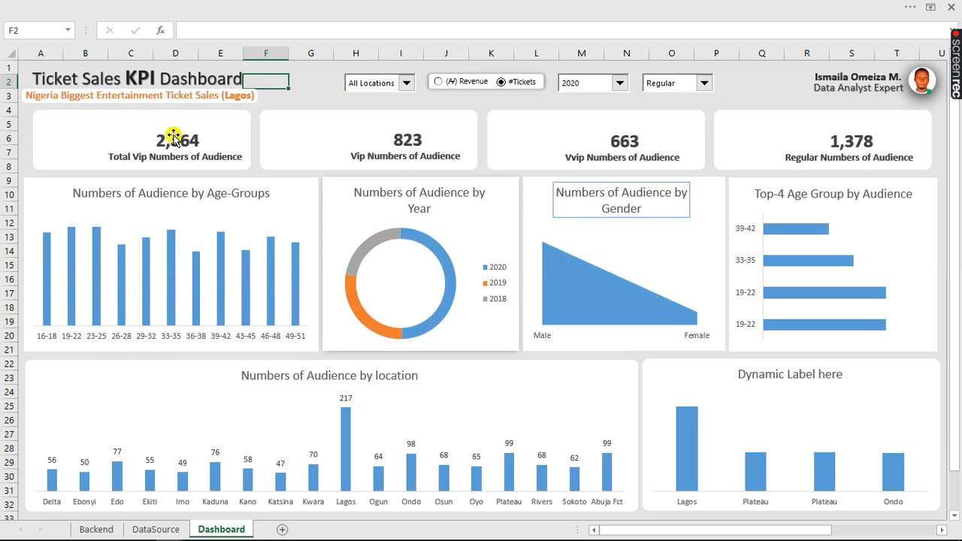
- Filter the dashboard to the Delta location and the year 2018
click(404, 84)
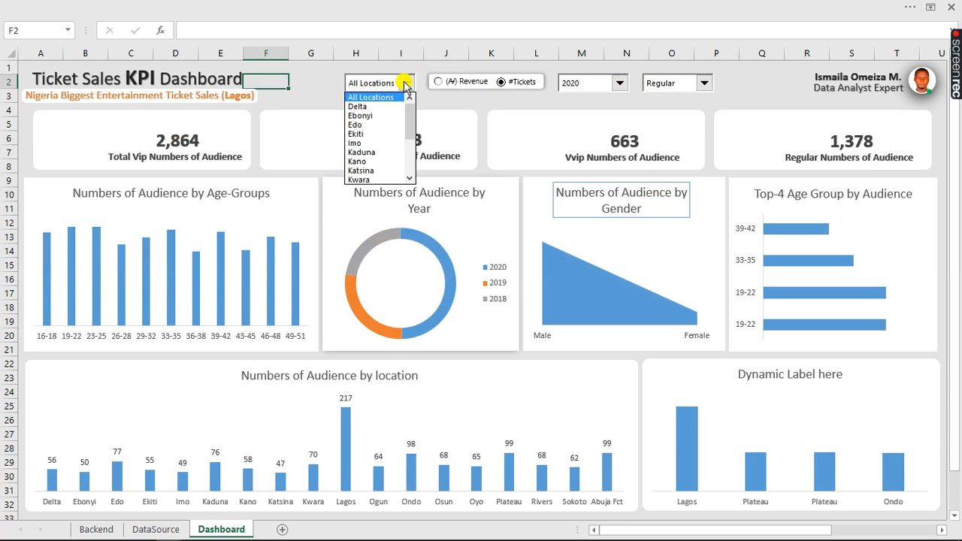
click(375, 108)
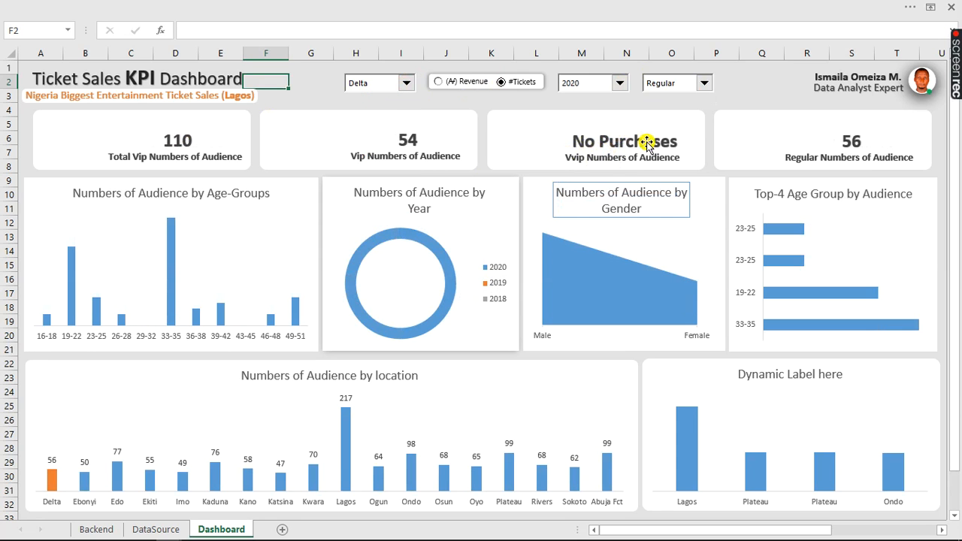
click(619, 83)
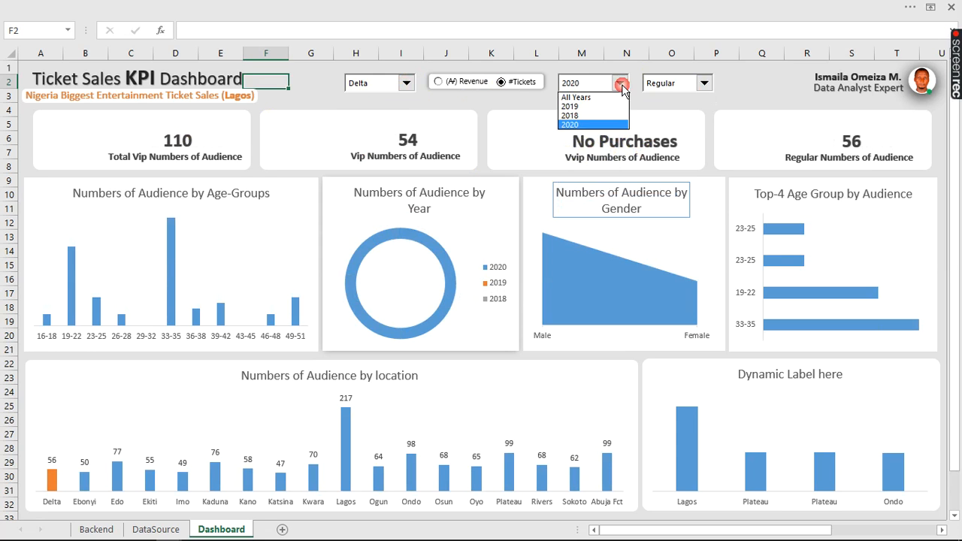
click(585, 116)
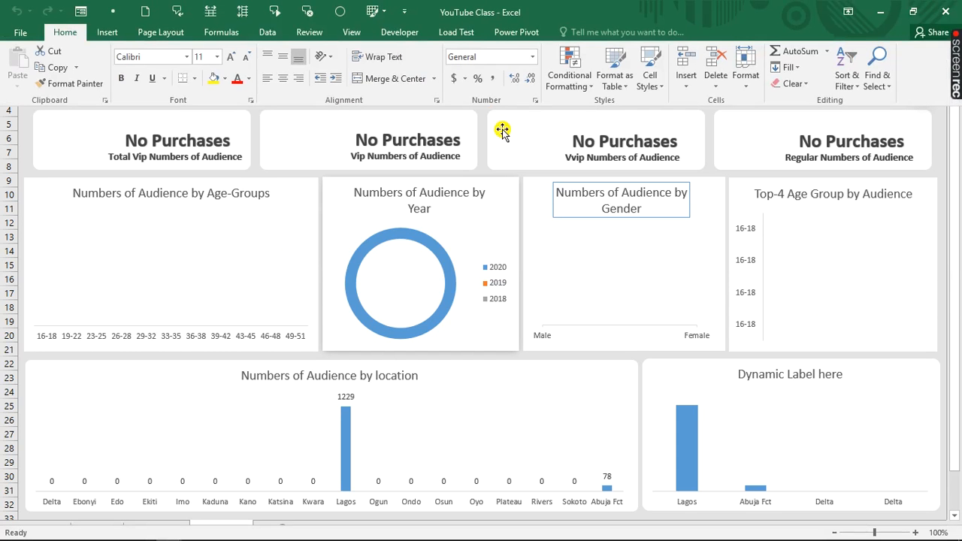
- Switch to the Tick Sales Dashboard workbook window
click(351, 31)
click(674, 81)
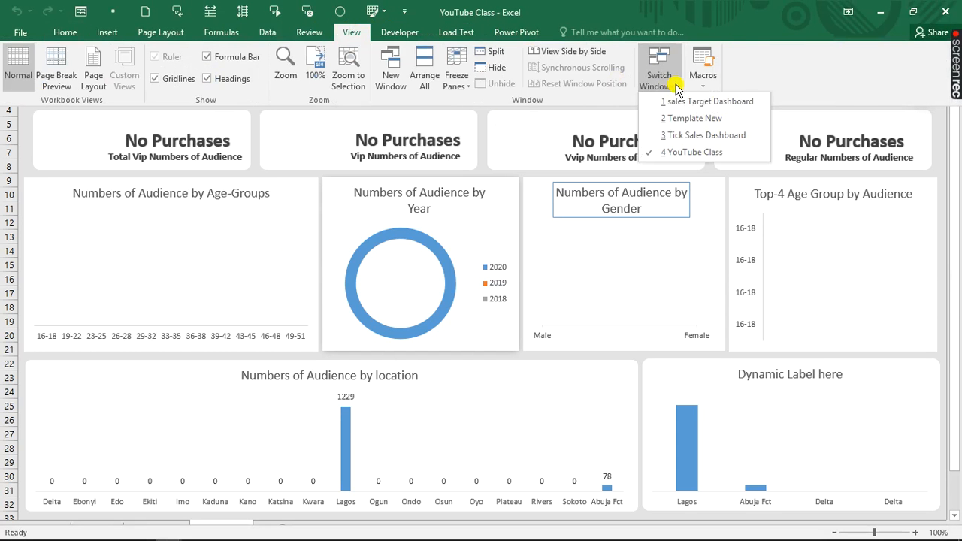
click(698, 136)
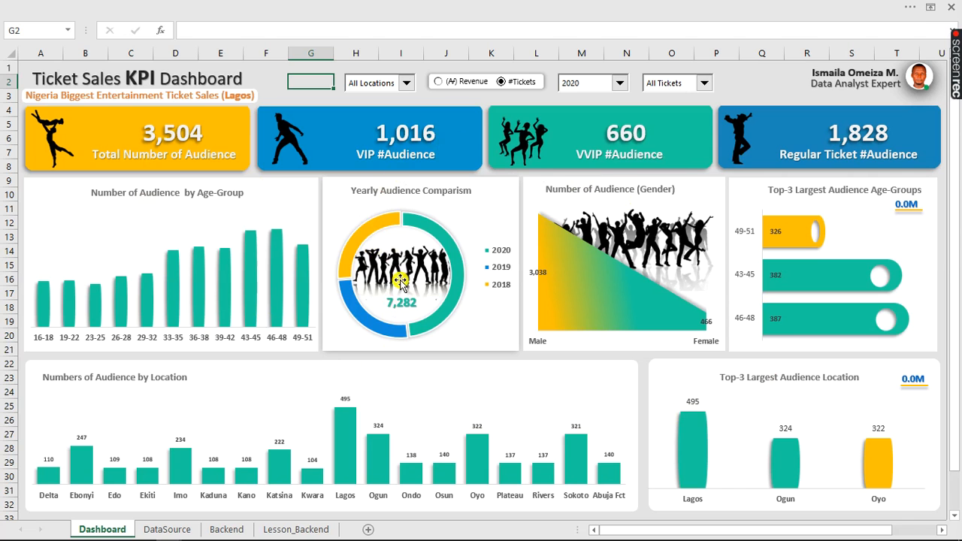
- Try the finished dashboard's filters with the year 2019 for the Delta and Lagos locations
click(406, 84)
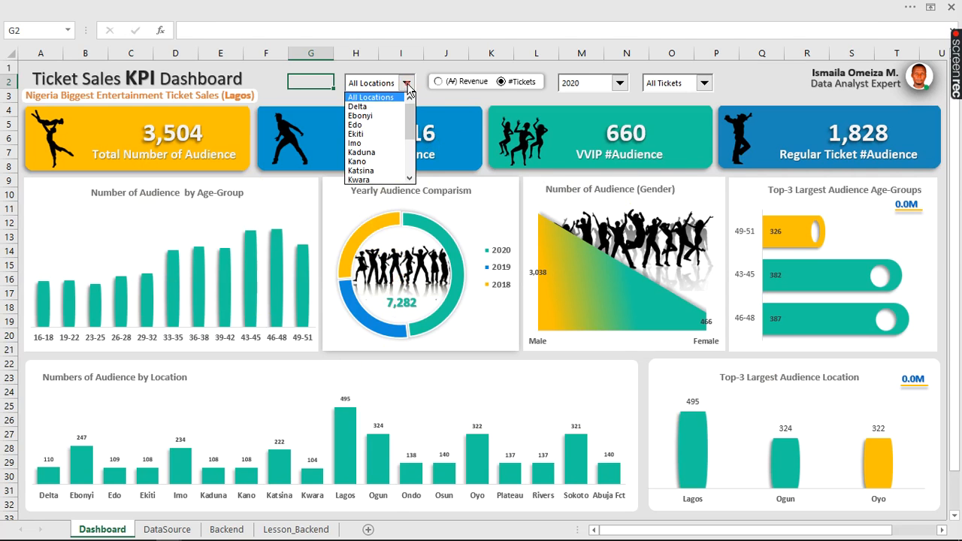
click(375, 109)
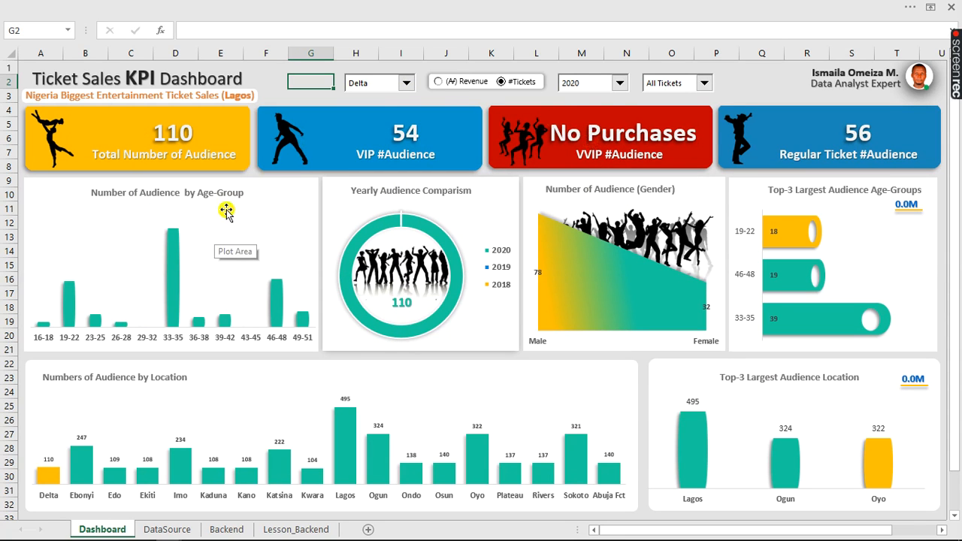
click(620, 85)
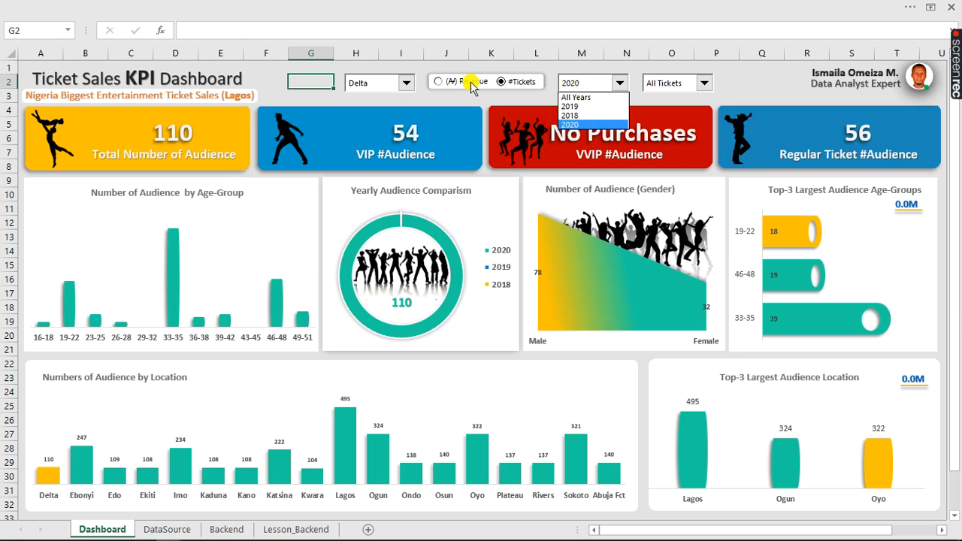
click(588, 110)
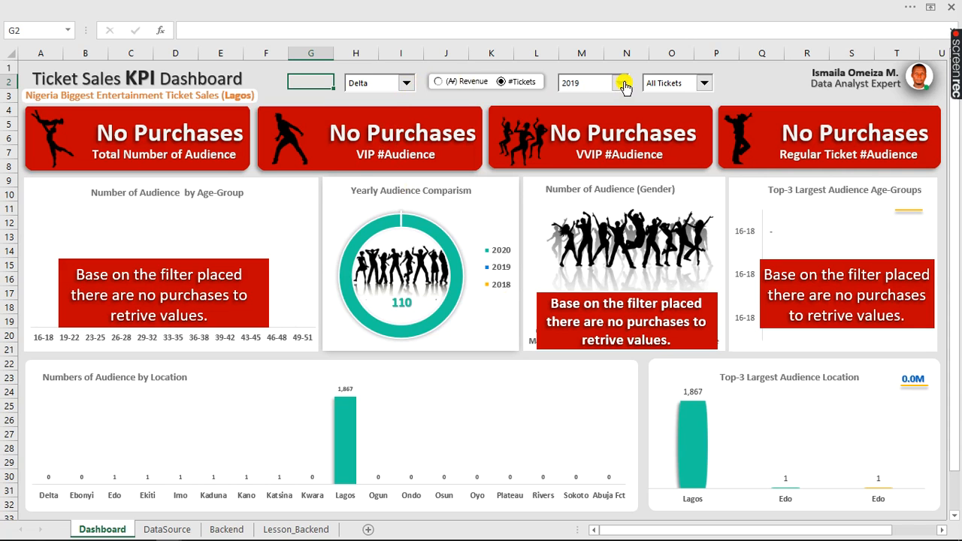
click(406, 83)
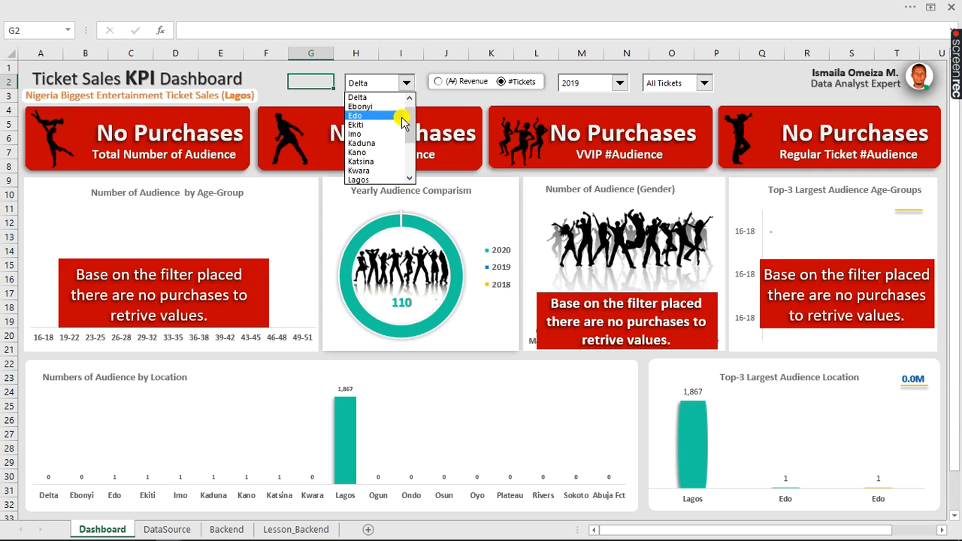
click(363, 182)
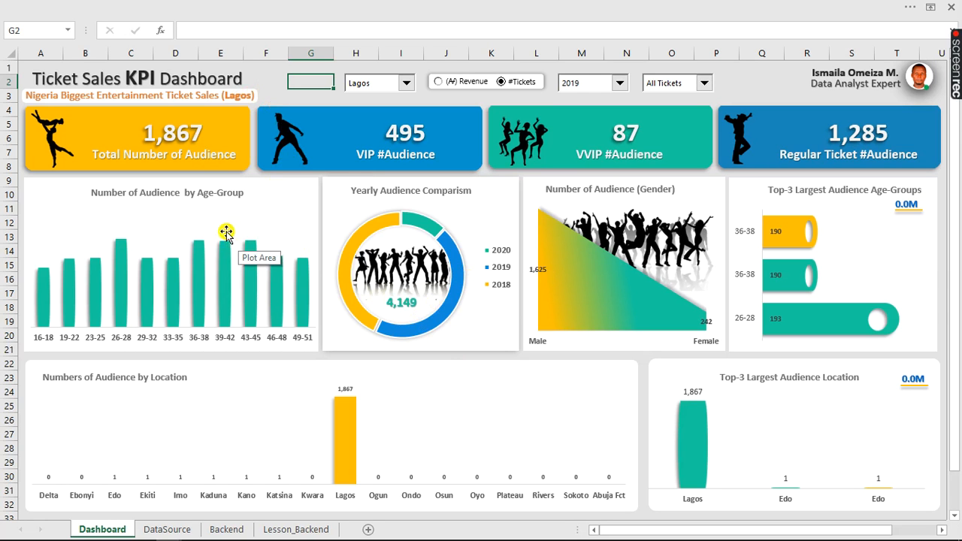
- Examine the Backend sheet's dropdown lists, extraction and chart tables, and return to the Dashboard sheet
click(218, 529)
click(121, 153)
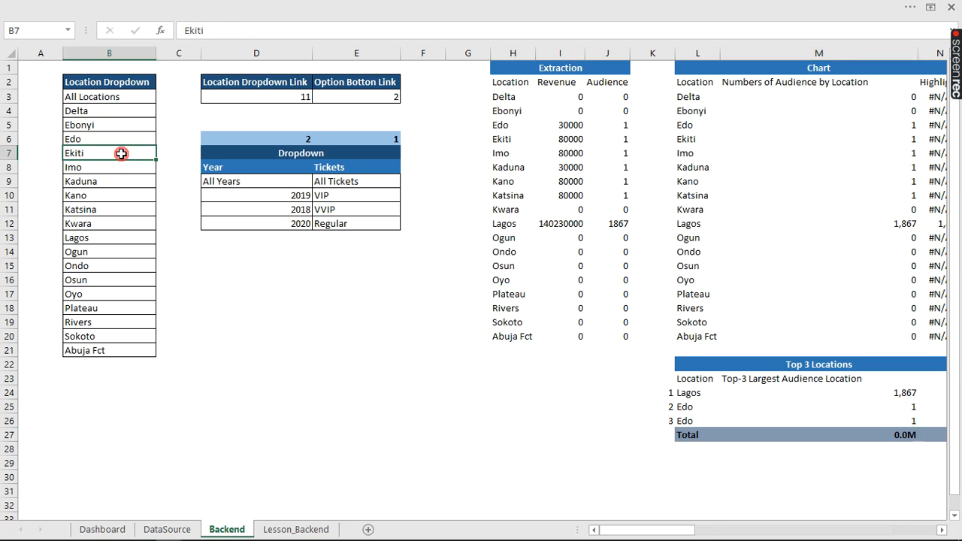
click(575, 142)
click(741, 142)
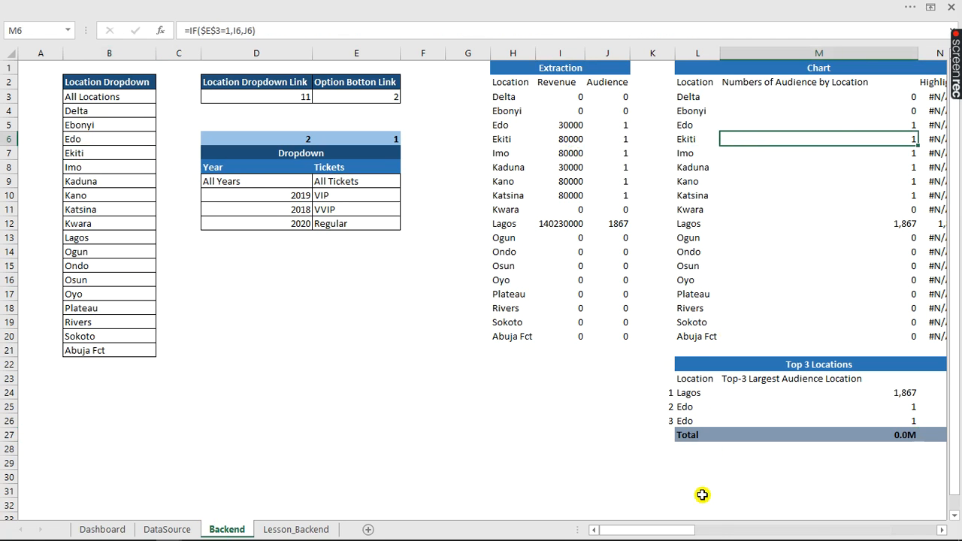
drag(683, 533, 641, 536)
click(100, 529)
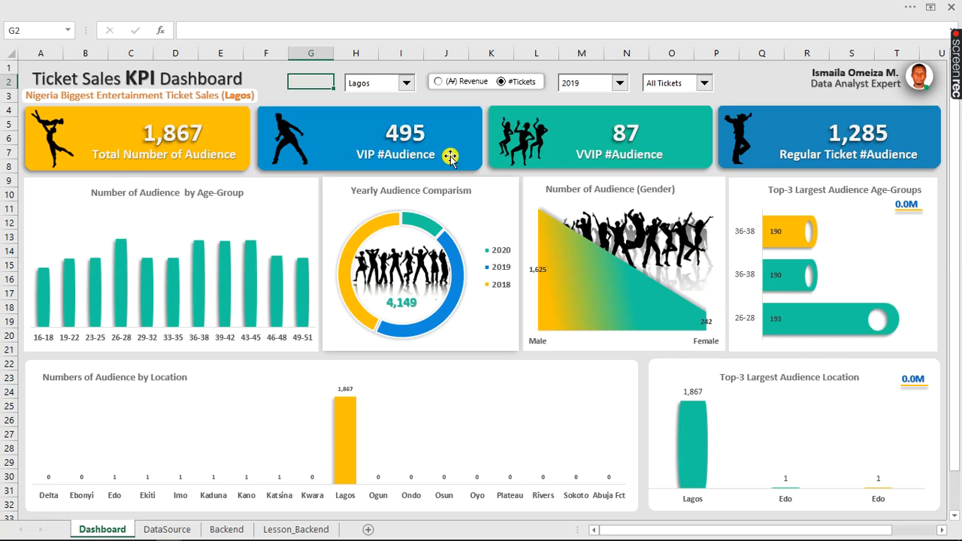
- Filter the dashboard to the Osun location and year 2020 with the metric switched to Revenue
click(406, 83)
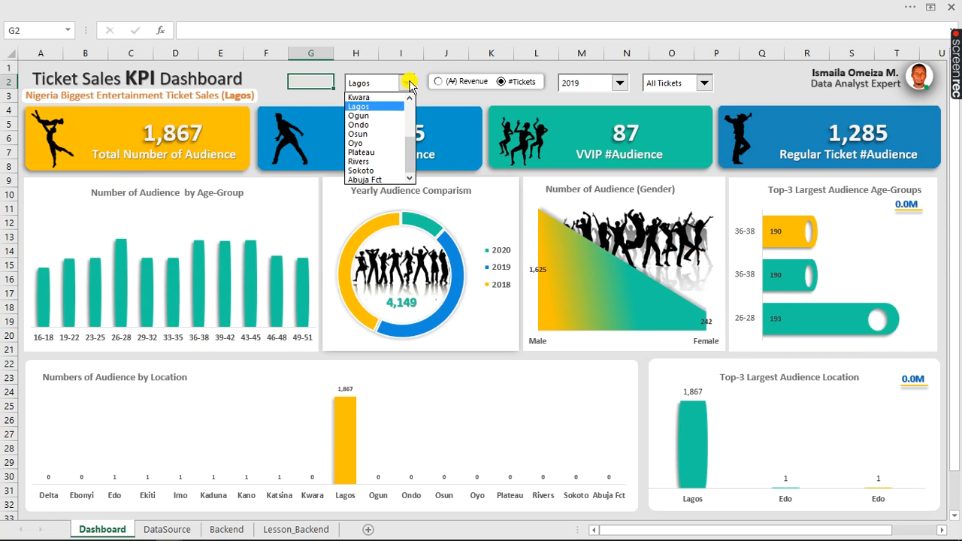
click(370, 134)
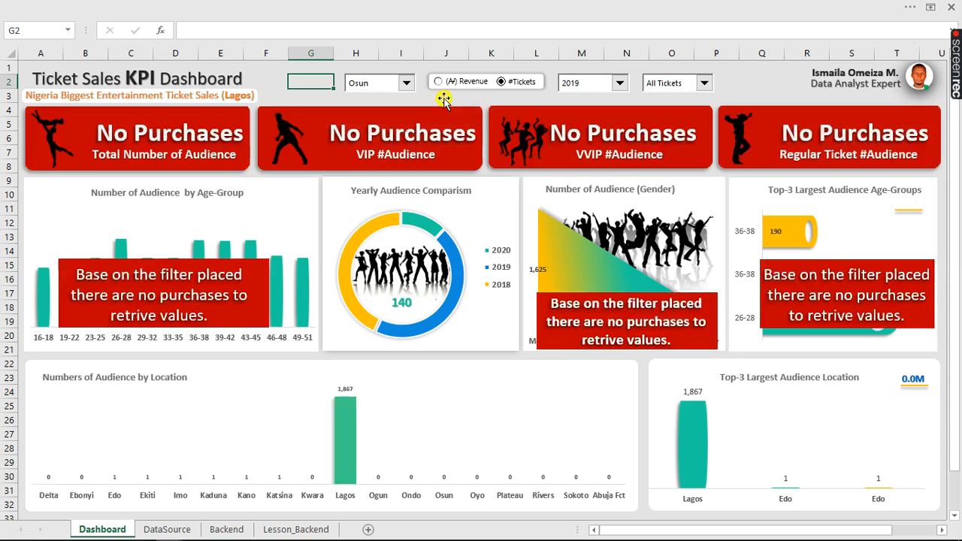
click(422, 83)
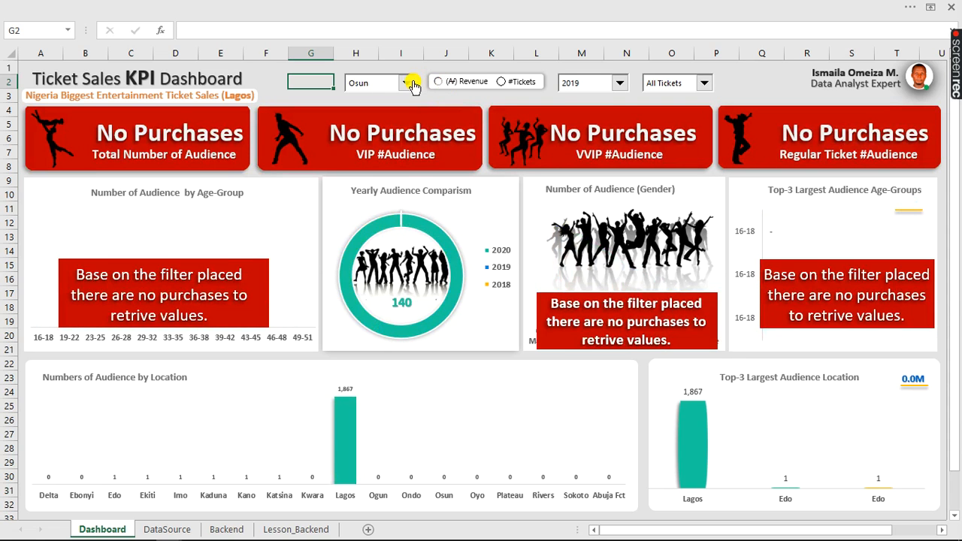
click(620, 84)
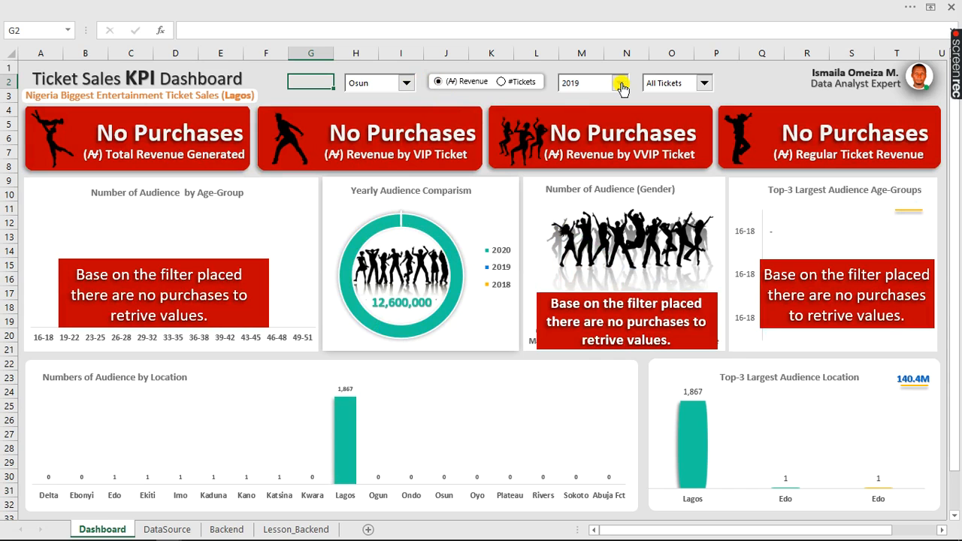
click(578, 125)
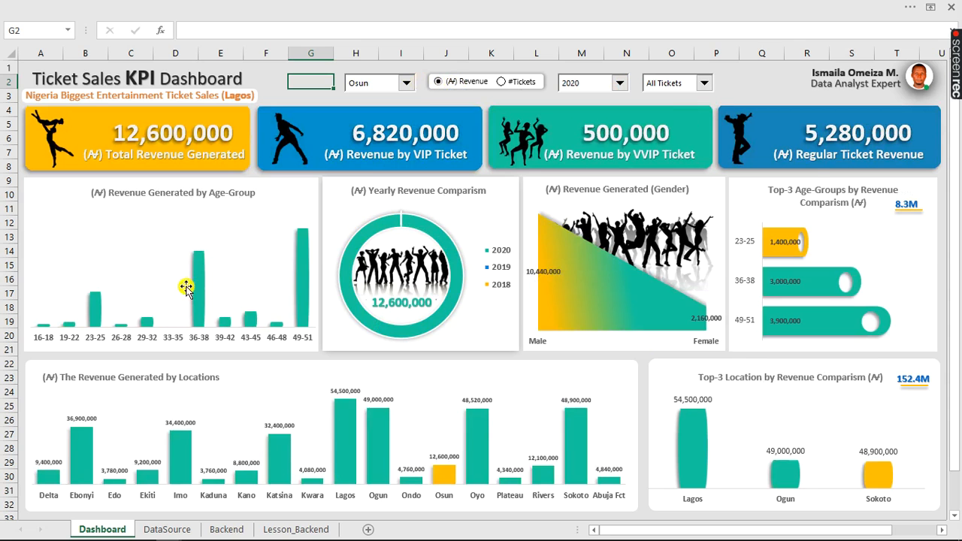
- Set the dashboard's ticket type filter to VIP
click(705, 83)
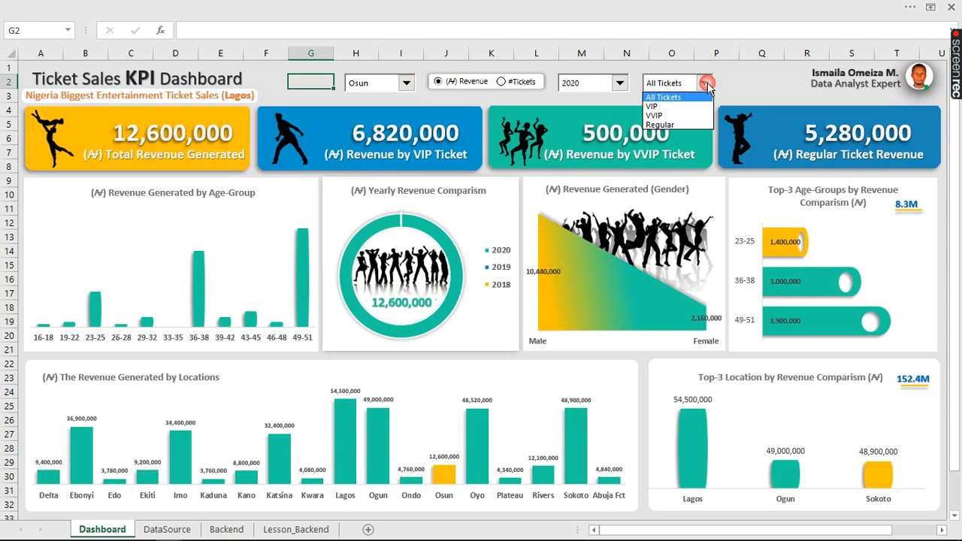
click(662, 96)
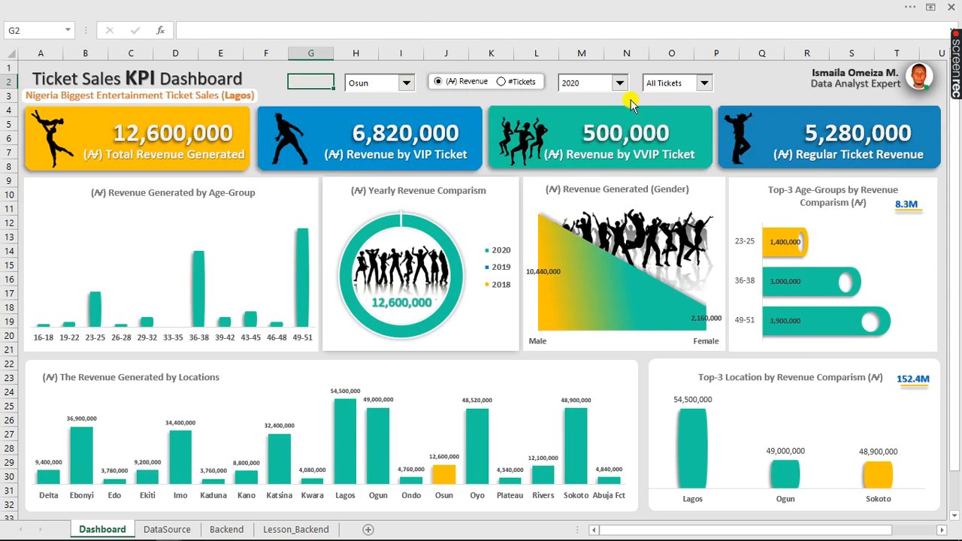
click(383, 111)
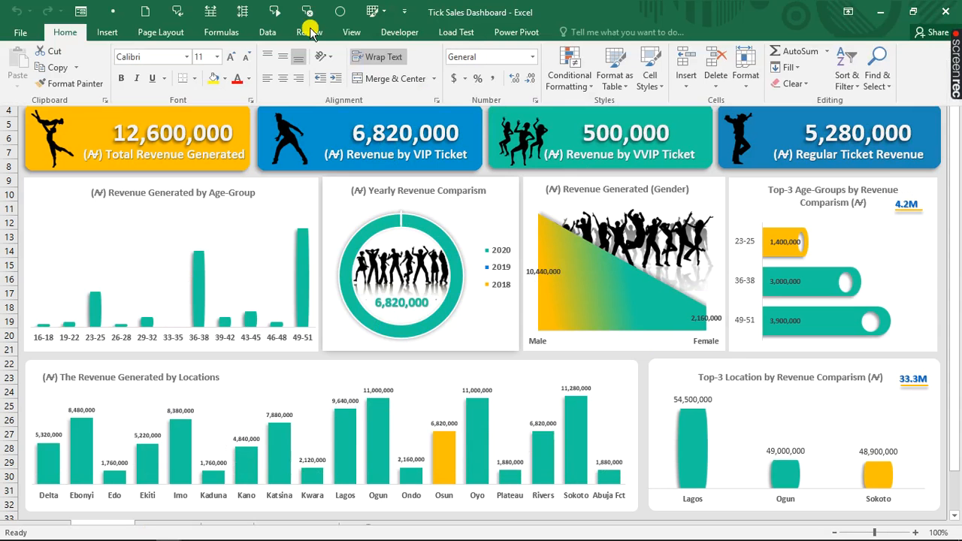
- Switch back to the YouTube Class workbook window
click(352, 32)
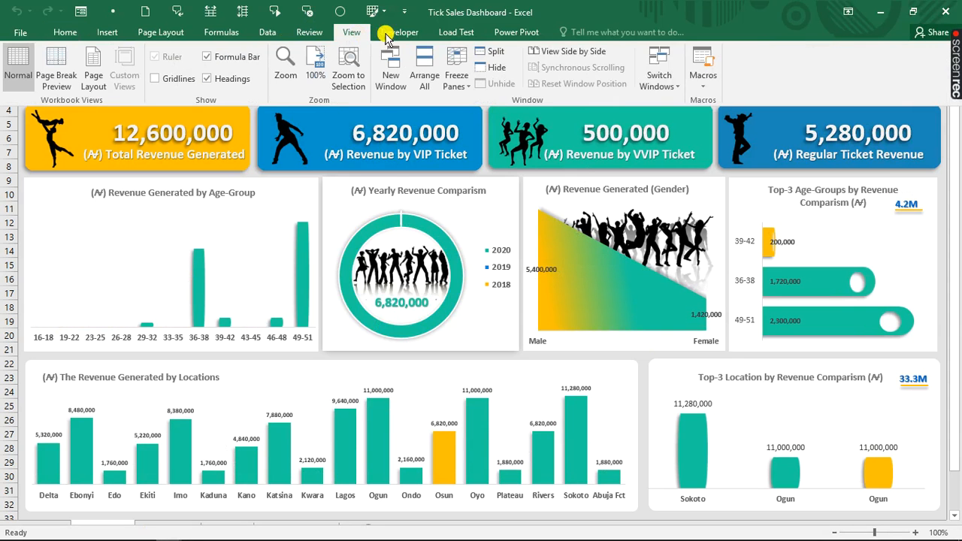
click(659, 69)
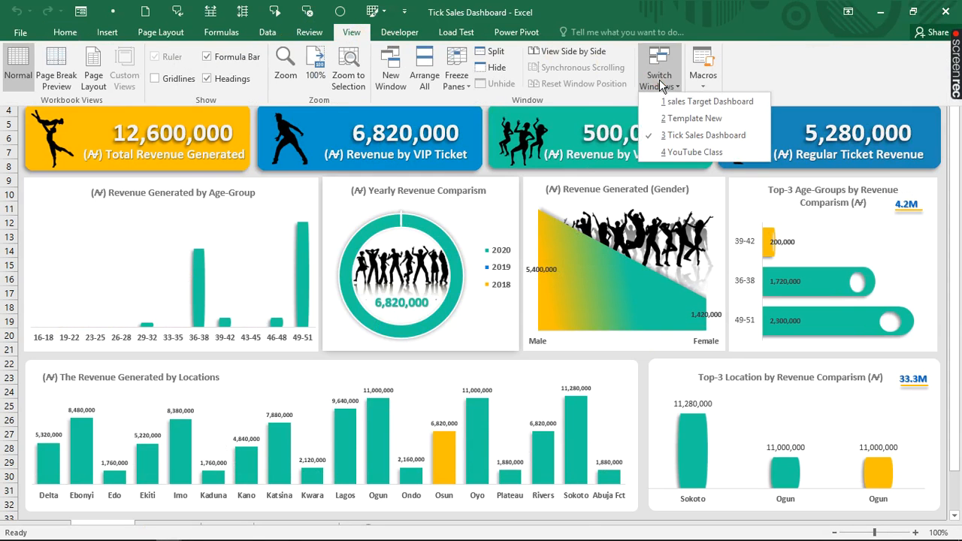
click(679, 153)
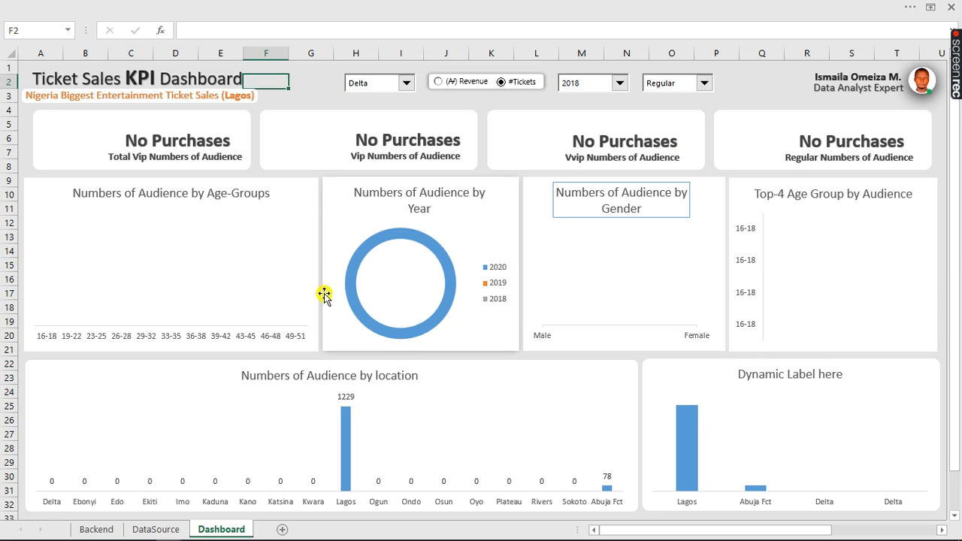
- Set the dashboard's location filter to All Locations and open the DataSource sheet
click(407, 83)
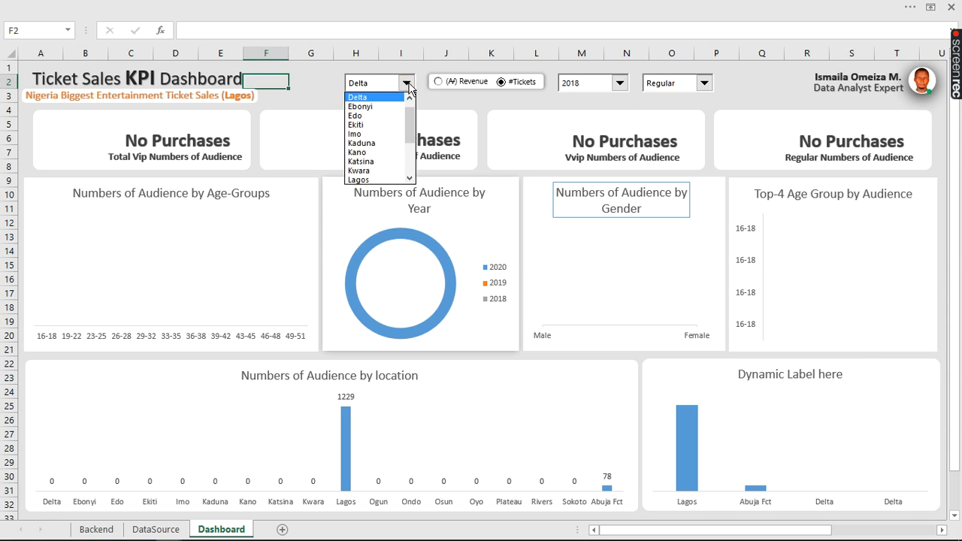
scroll(410, 124, up, 1)
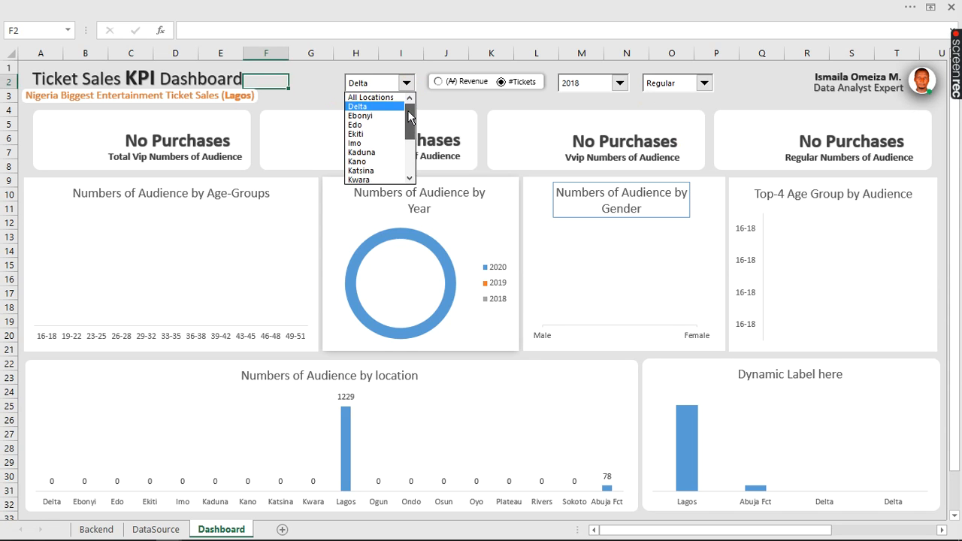
click(369, 99)
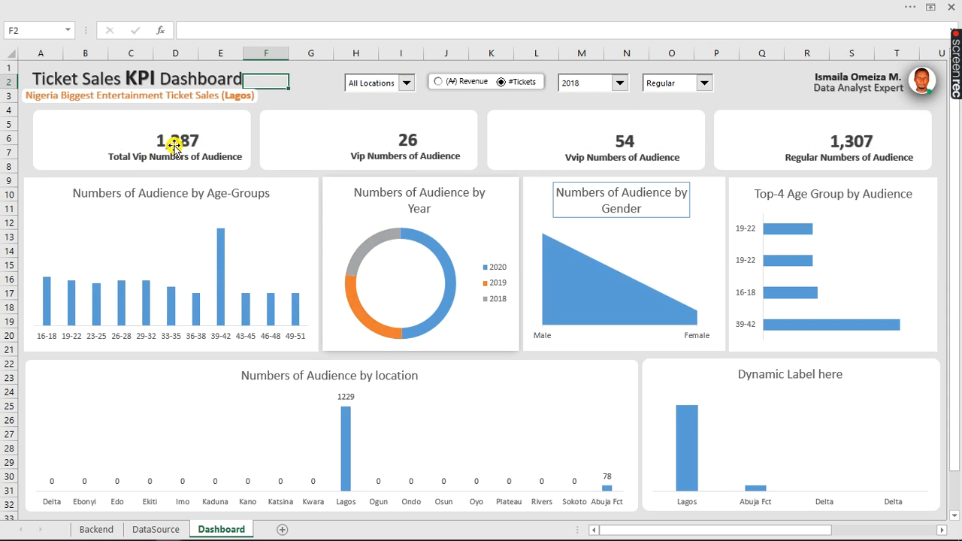
click(139, 531)
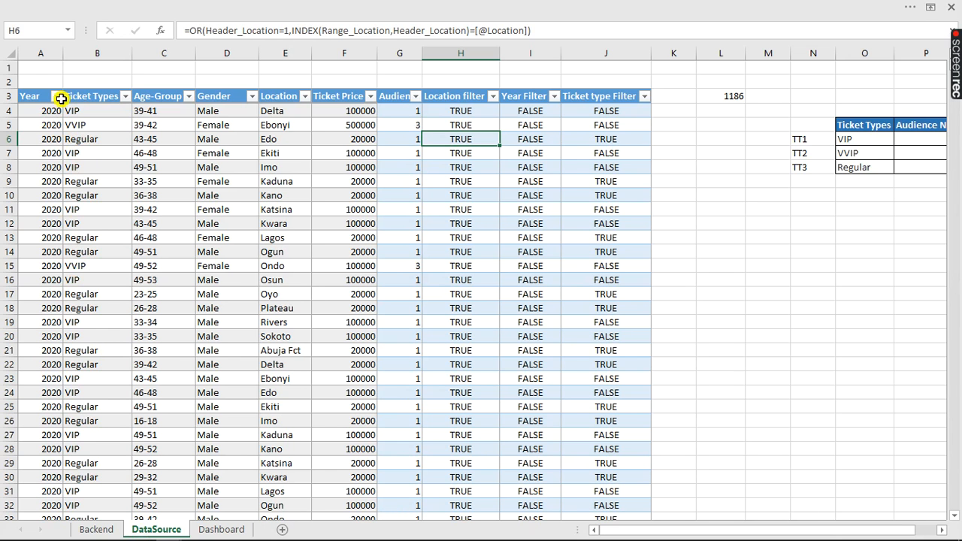
- Review the DataSource table's original and filter columns, then the Backend sheet's tables and the Dashboard sheet
drag(30, 95, 368, 352)
drag(394, 95, 638, 371)
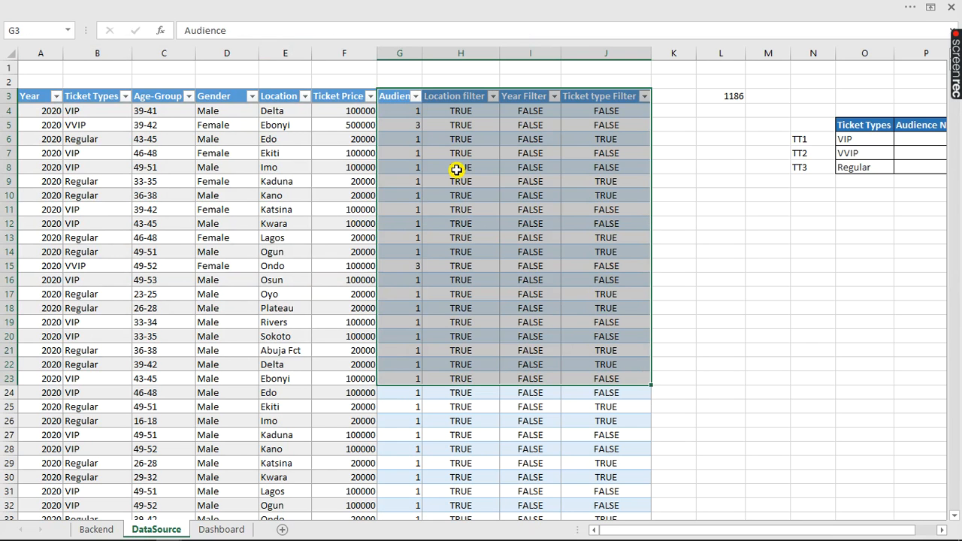
click(101, 528)
drag(741, 532, 565, 534)
scroll(513, 393, up, 4)
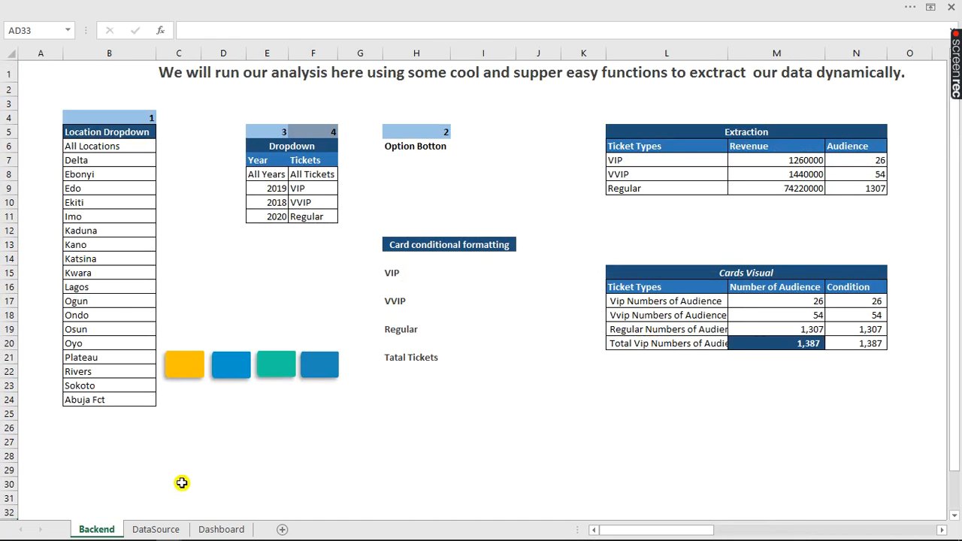
click(211, 530)
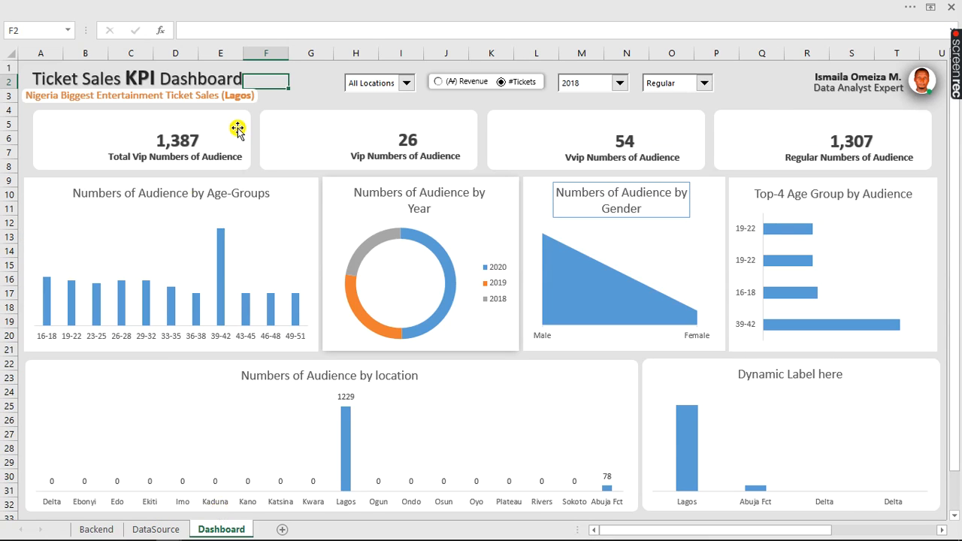
- Start a formula-based conditional formatting rule for the Backend sheet's VIP cell I15 with the formula =$M$17=0
click(96, 530)
click(470, 270)
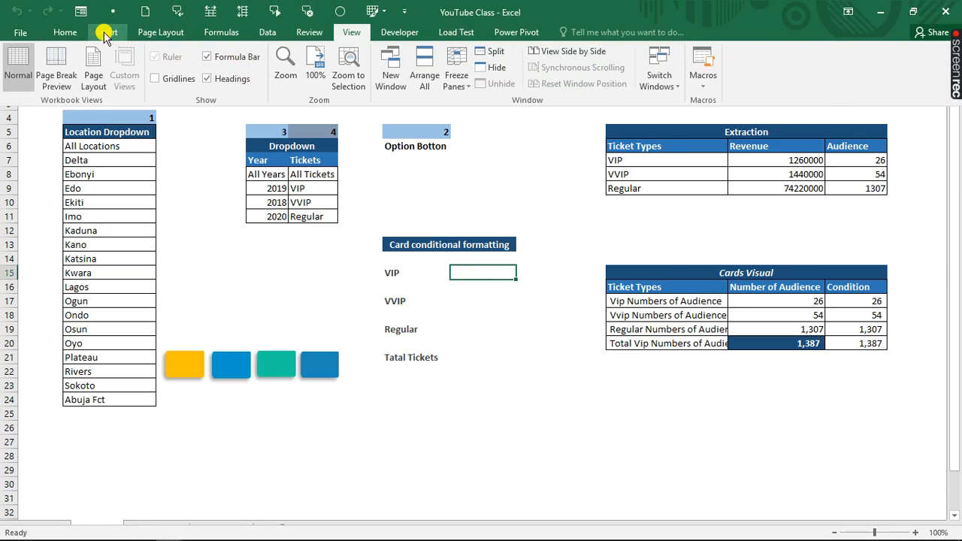
click(66, 31)
click(571, 75)
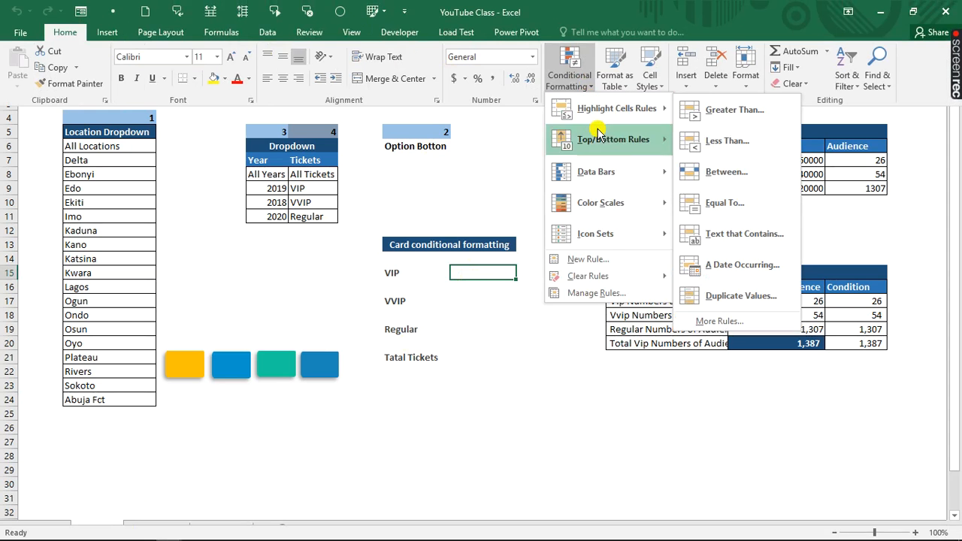
click(602, 265)
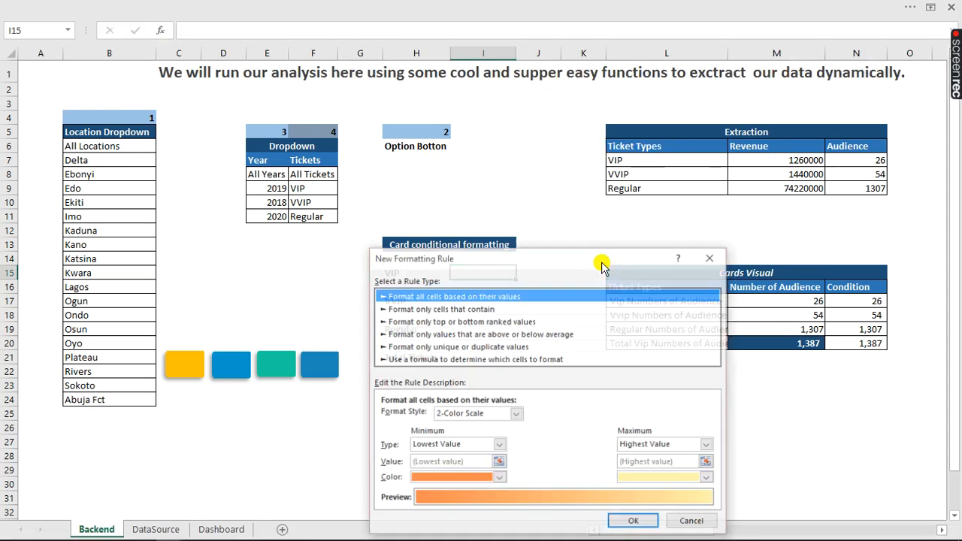
click(479, 360)
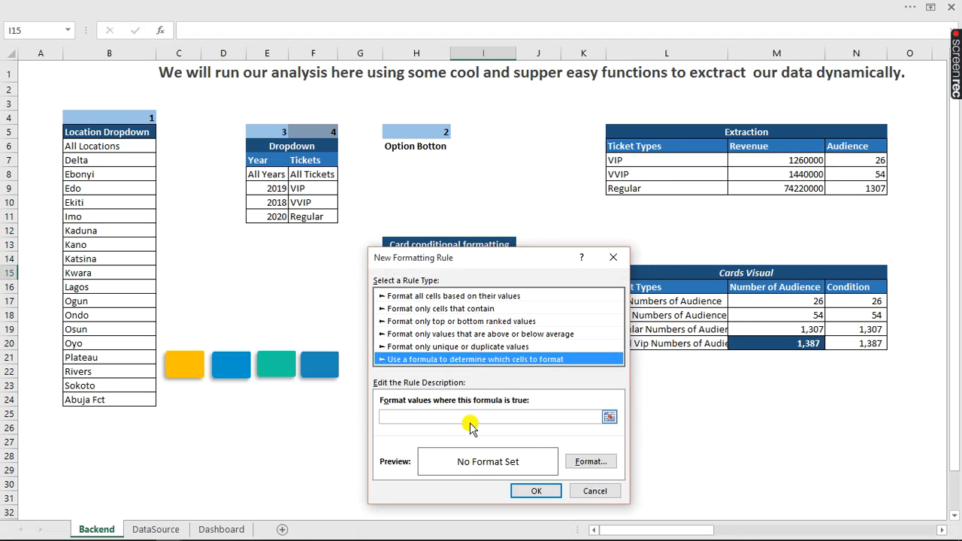
drag(532, 258, 557, 332)
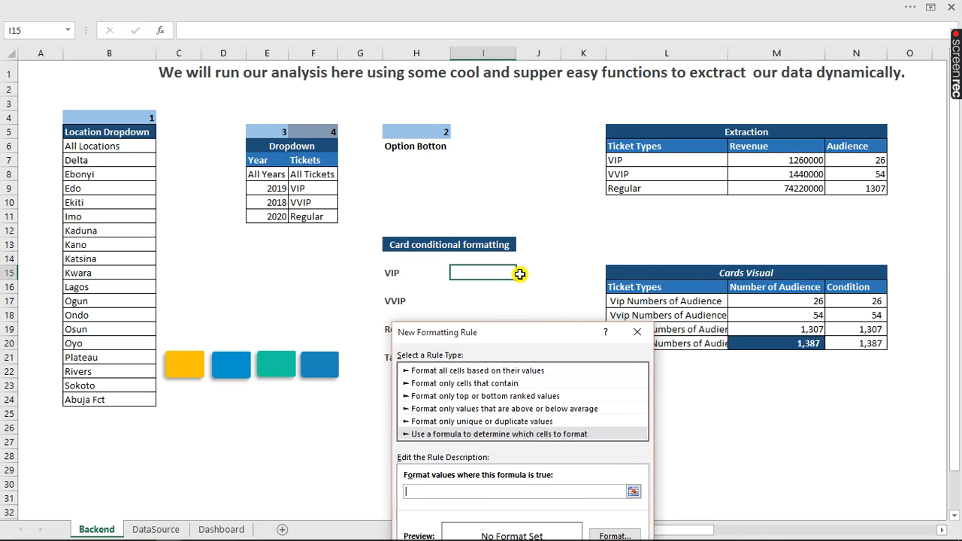
drag(552, 340, 221, 227)
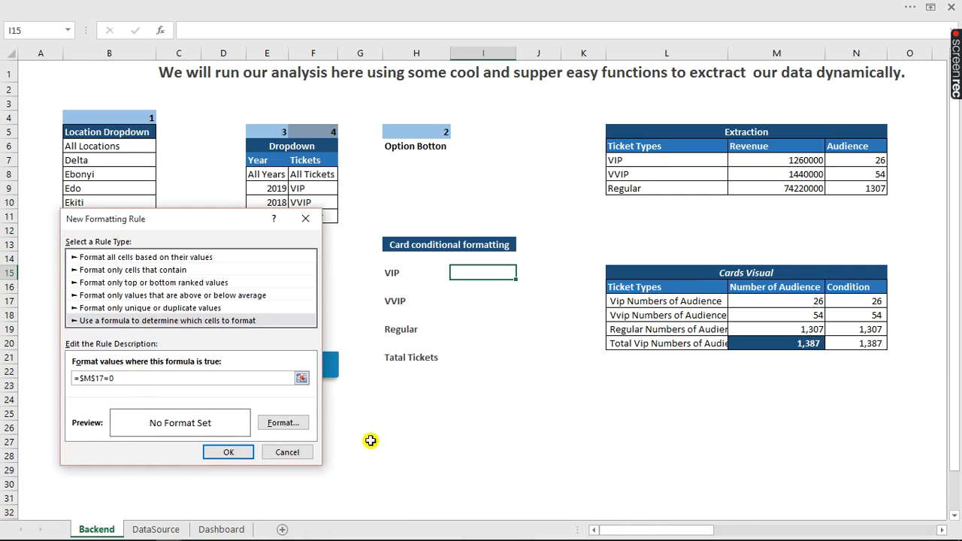
- Give the =$M$17=0 rule a dark red fill and apply it to the VIP cell
click(291, 424)
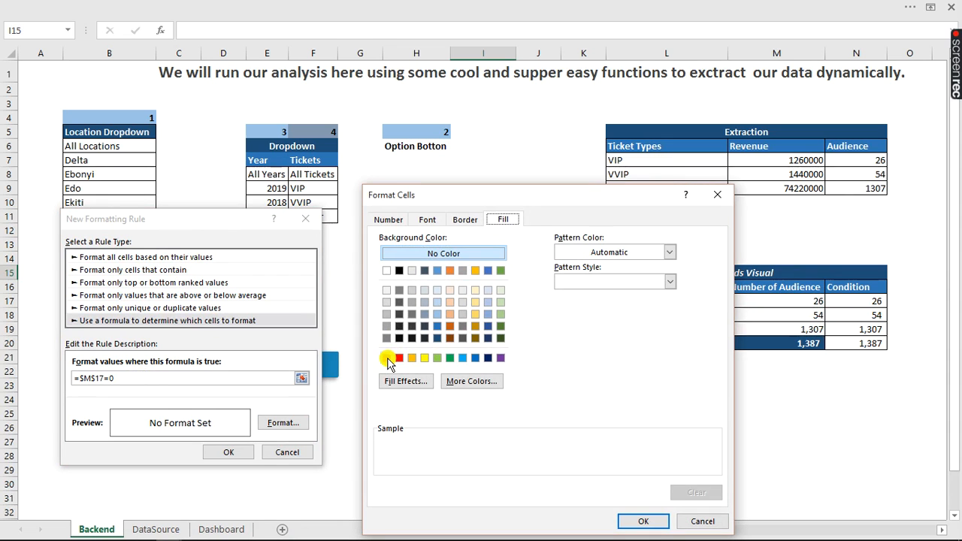
click(386, 359)
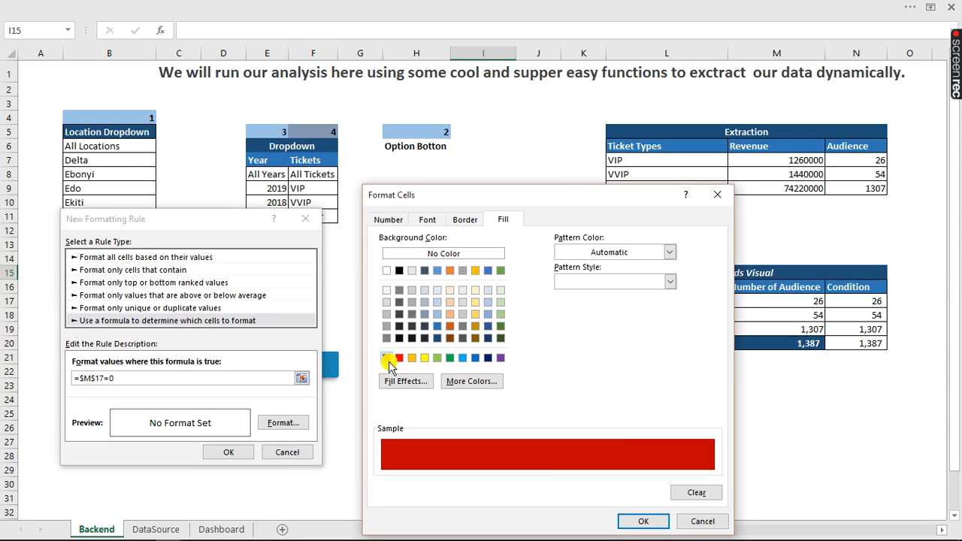
click(642, 523)
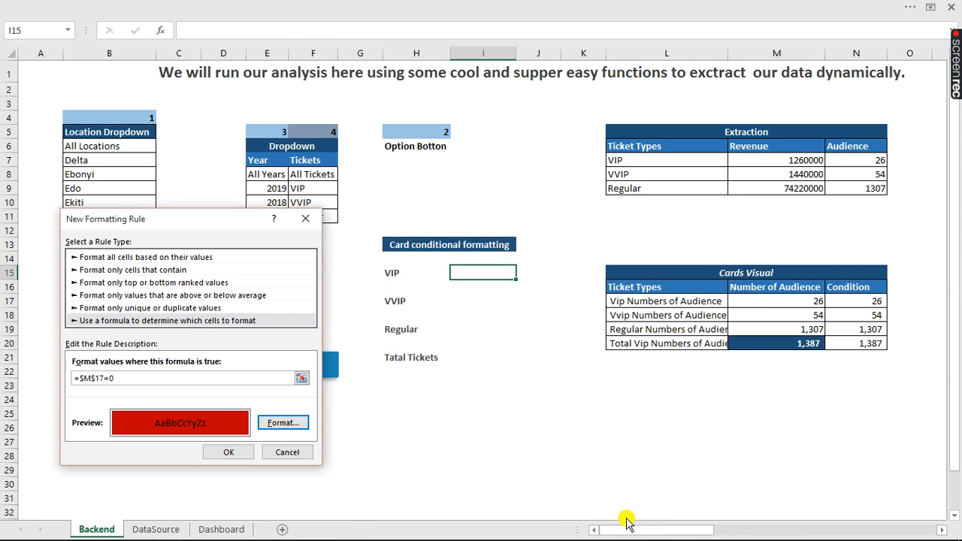
click(229, 453)
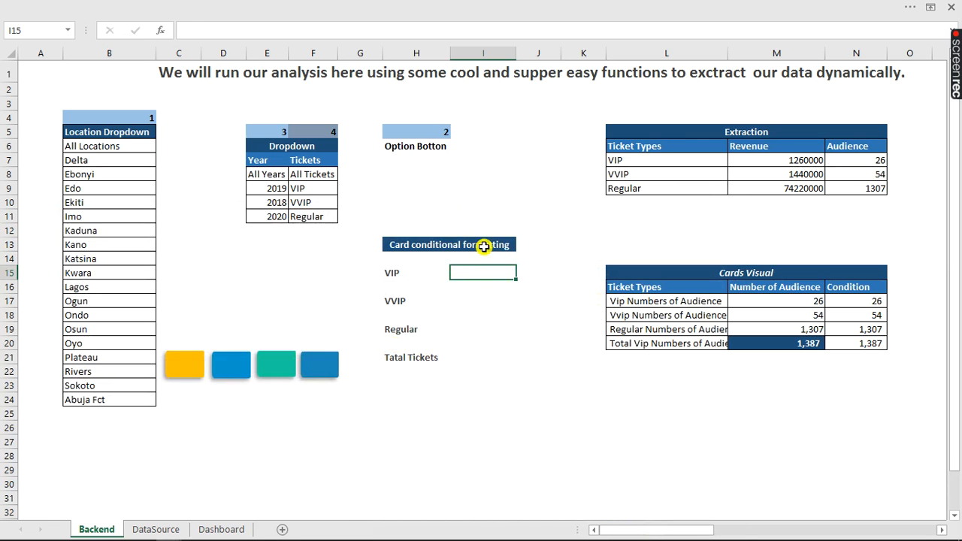
- Start a second formula-based conditional formatting rule for the VIP cell I15 with the formula =$M$17>0
click(270, 7)
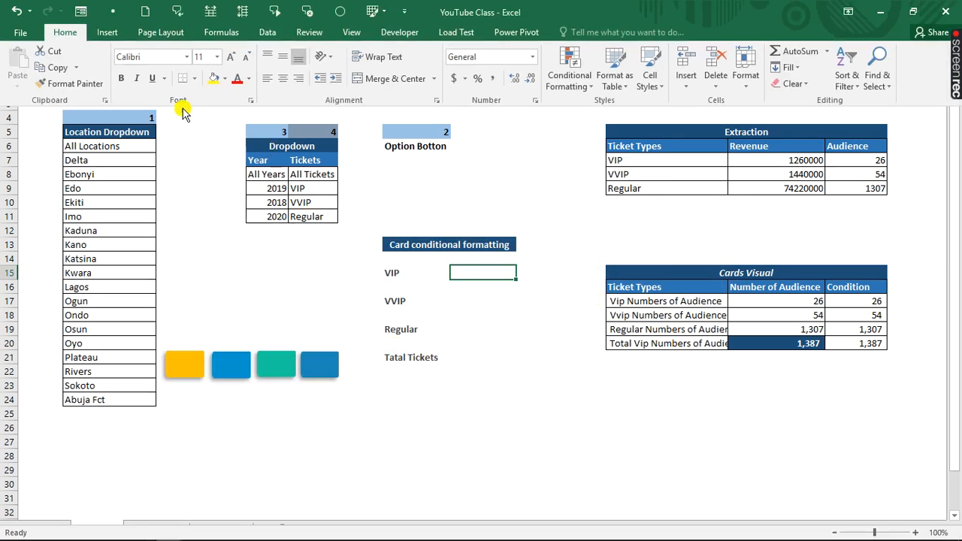
click(569, 70)
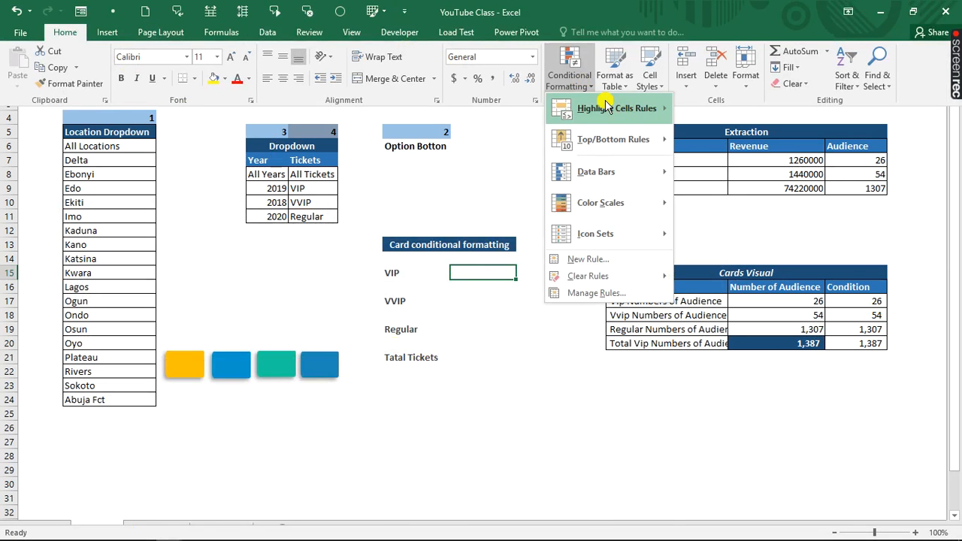
click(615, 259)
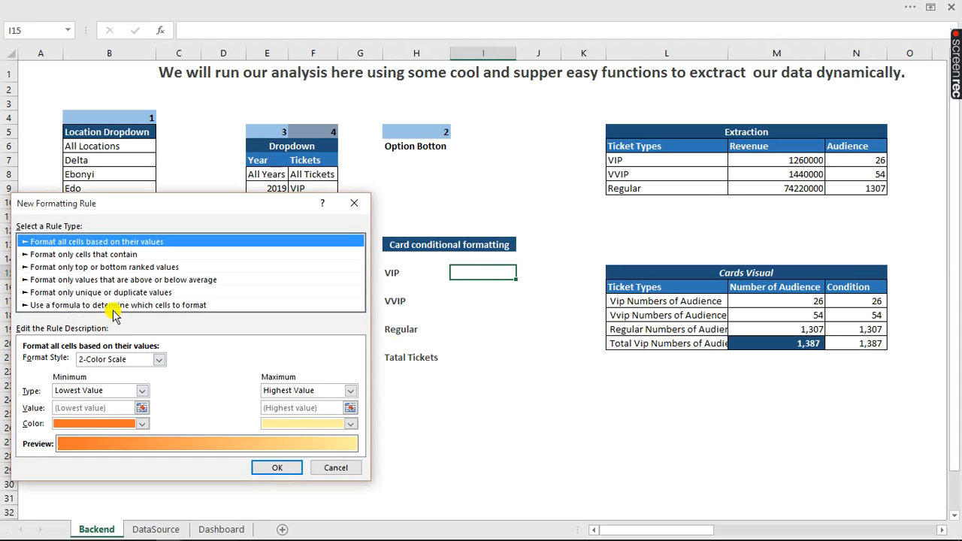
click(117, 308)
click(96, 363)
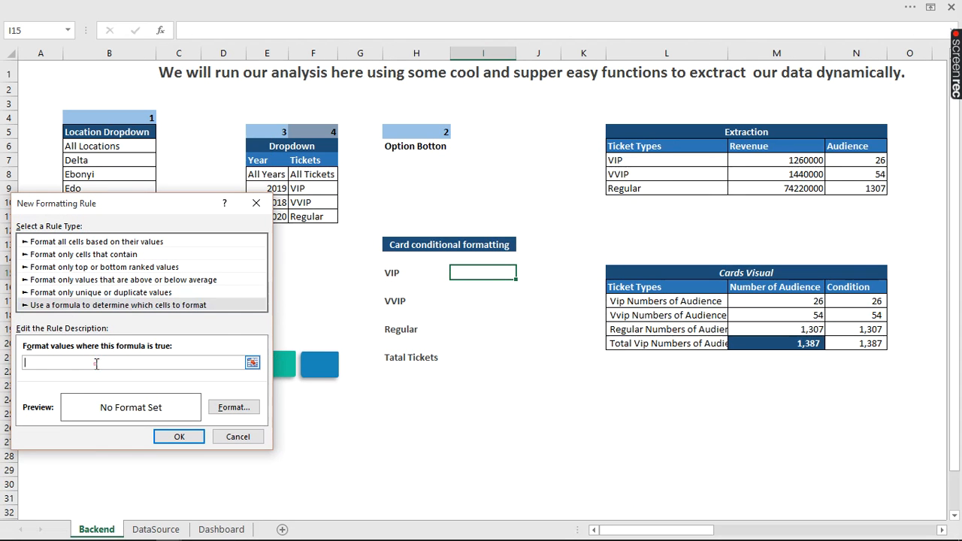
click(789, 304)
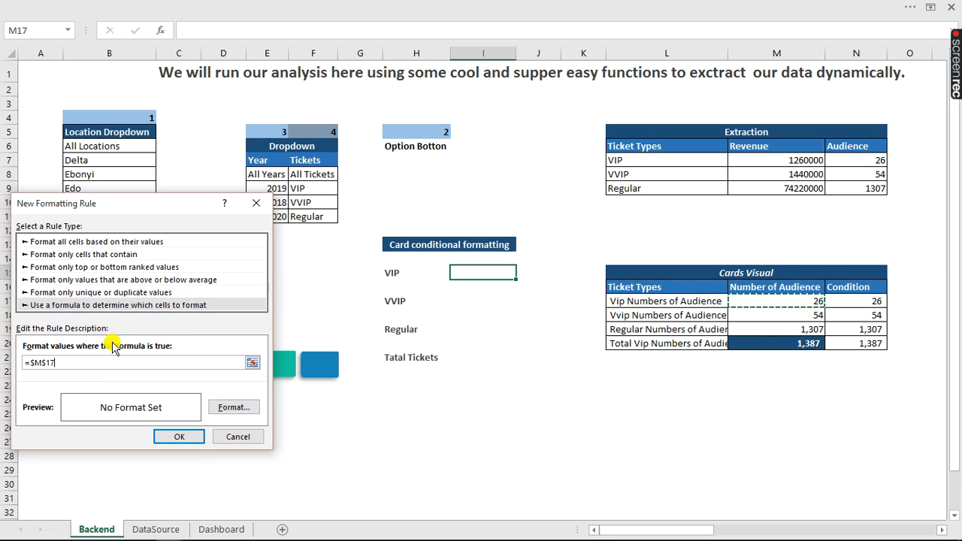
text(>0)
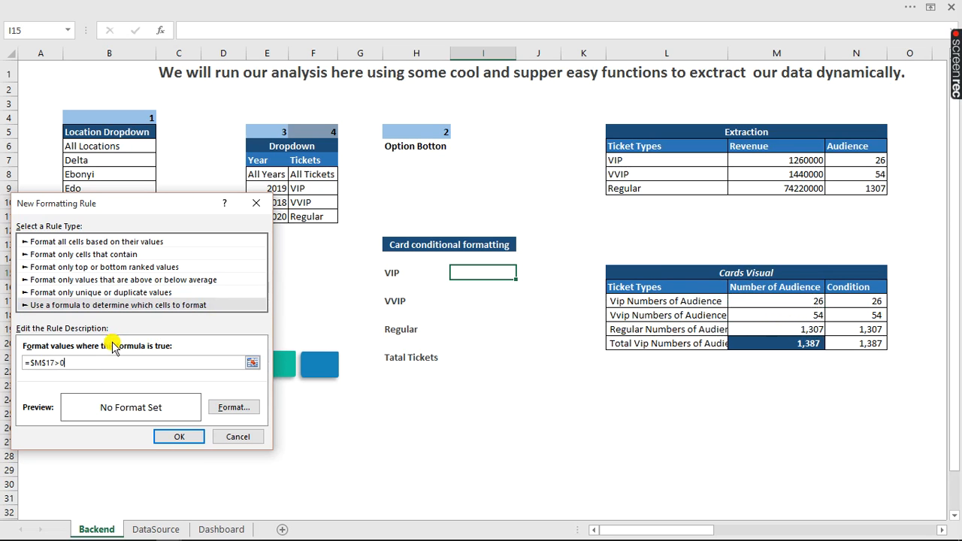
drag(157, 203, 210, 96)
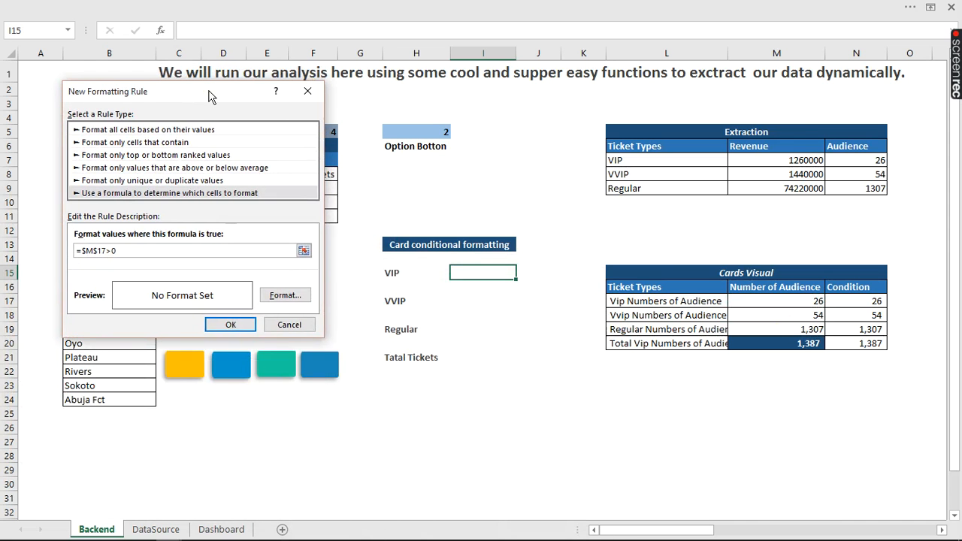
- Give the =$M$17>0 rule a custom blue fill of RGB 0, 145, 196 and apply it to the VIP cell
click(285, 298)
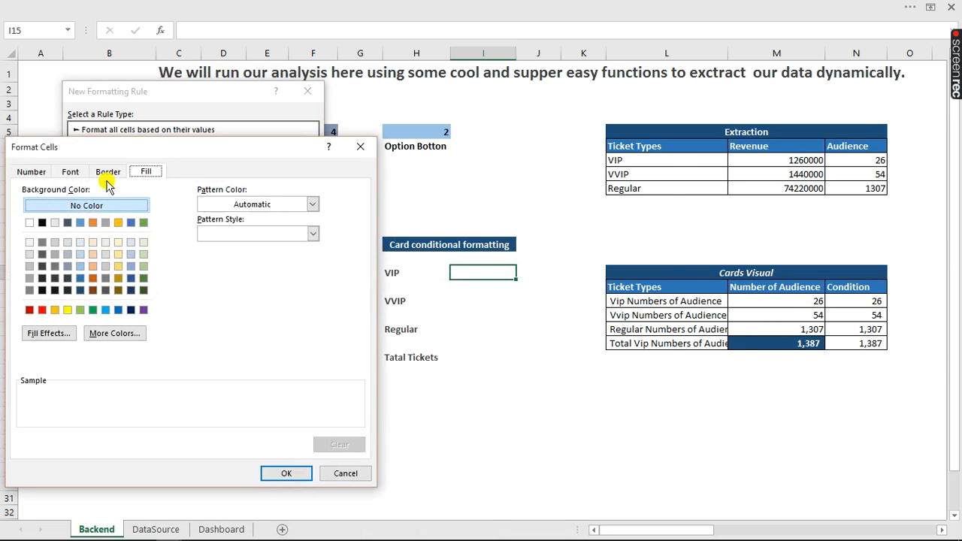
drag(119, 150, 526, 143)
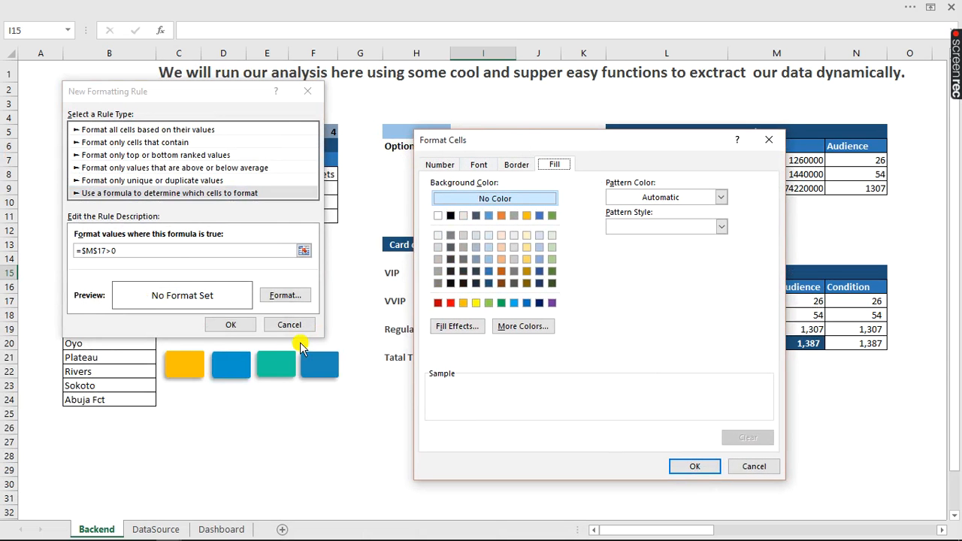
click(526, 303)
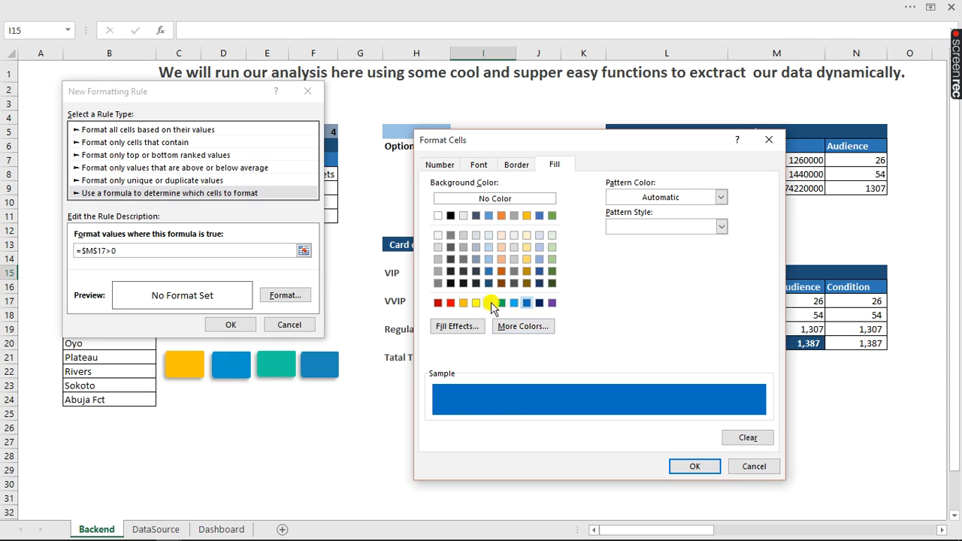
click(515, 303)
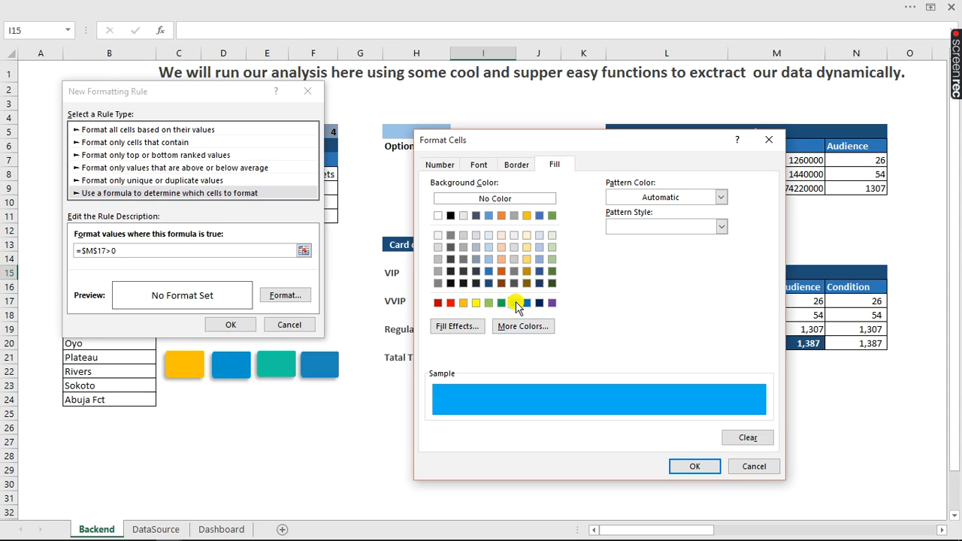
click(518, 327)
drag(217, 202, 446, 118)
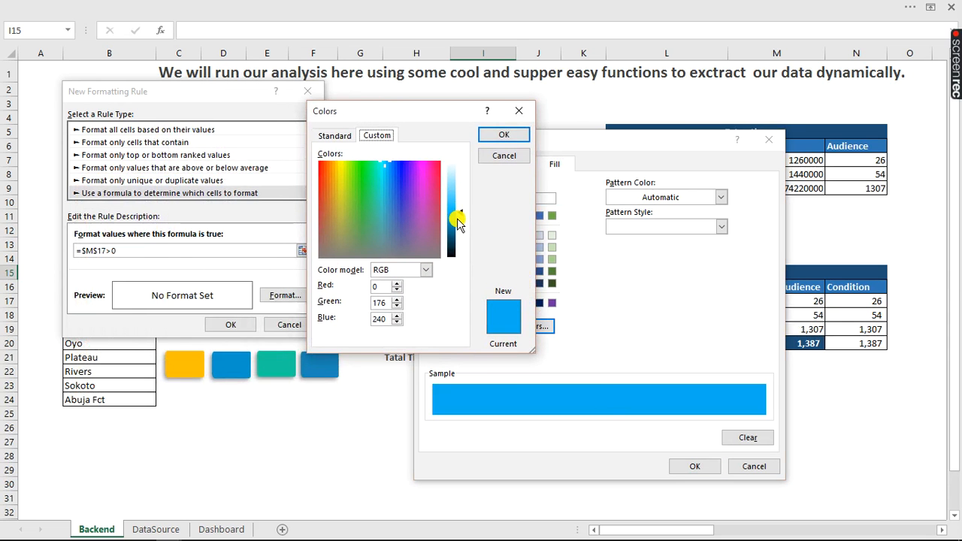
click(460, 213)
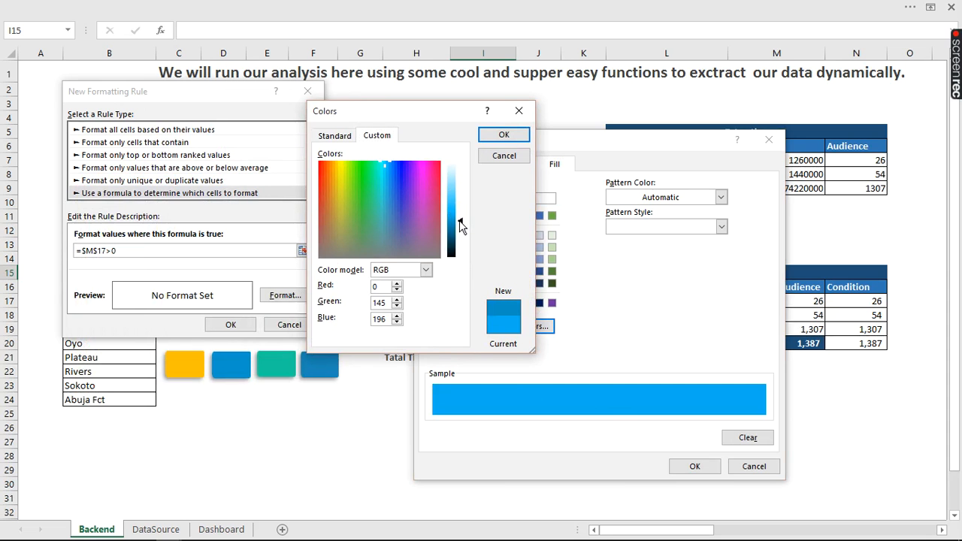
click(493, 133)
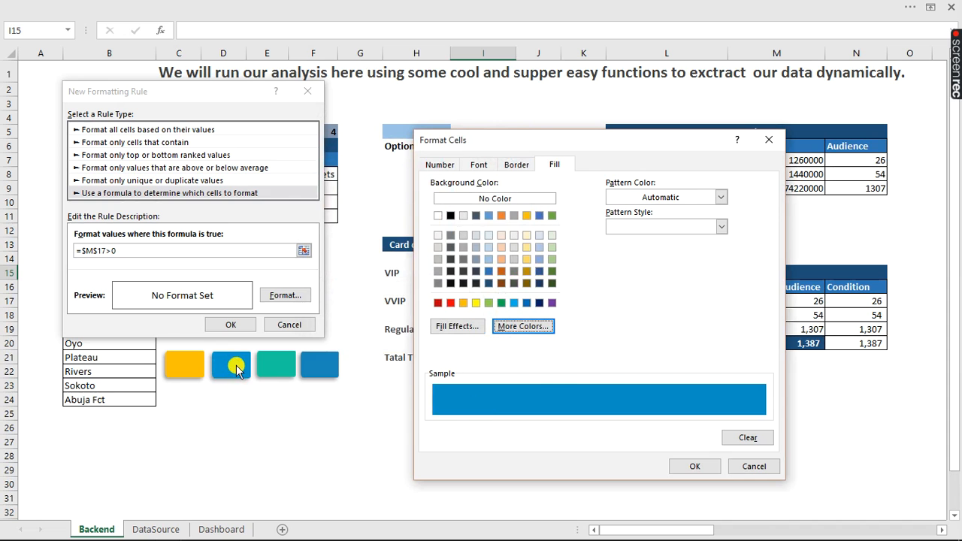
click(699, 467)
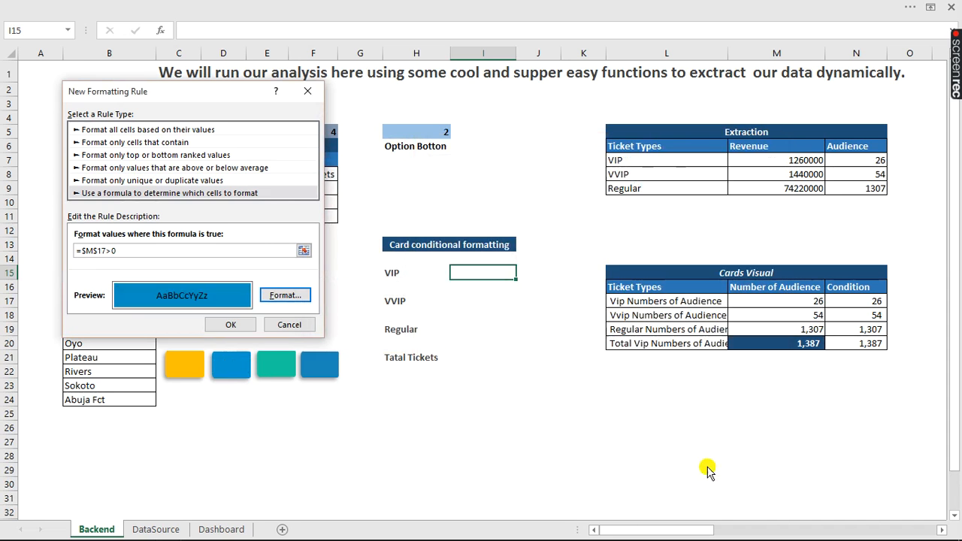
click(233, 324)
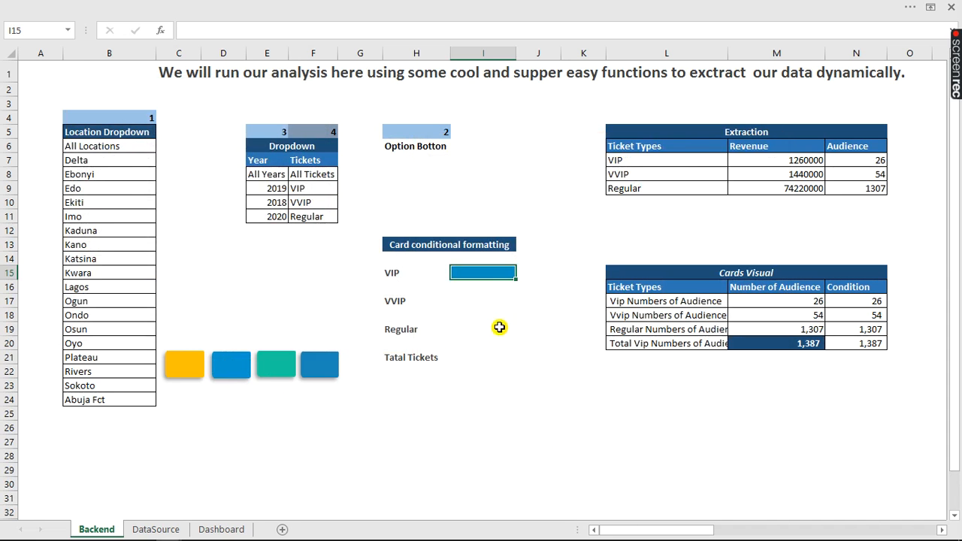
- Start a formula-based conditional formatting rule for the VVIP cell I17 with the formula =$M$18=0
click(476, 293)
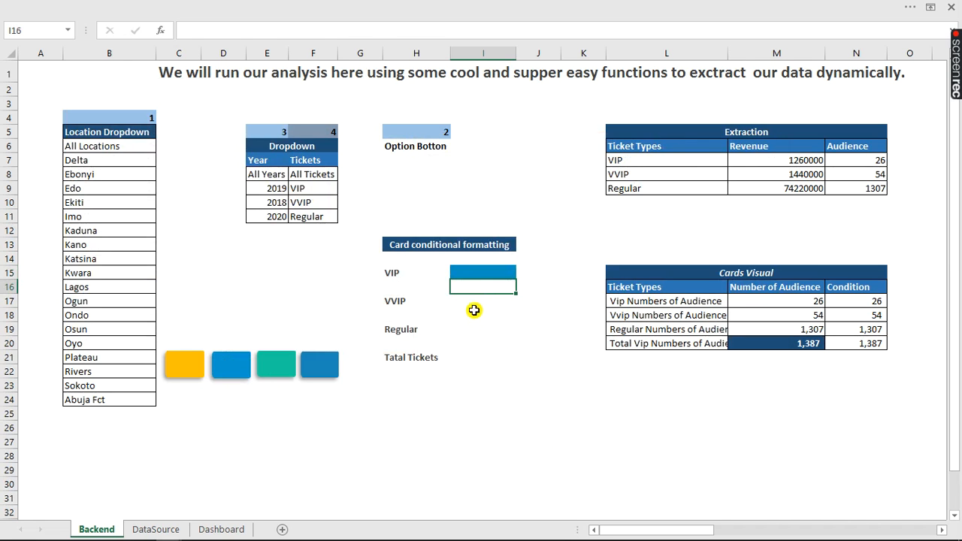
click(477, 302)
click(474, 287)
click(460, 304)
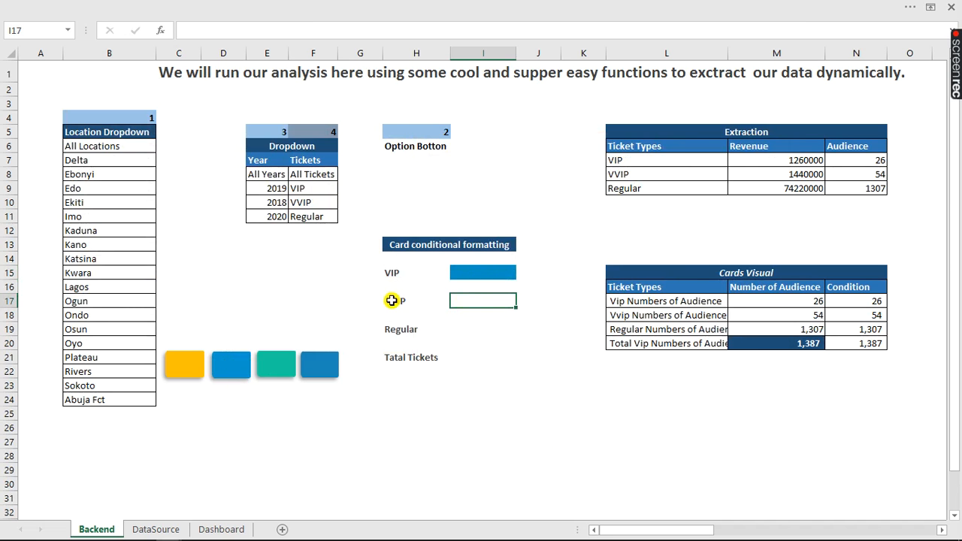
click(768, 320)
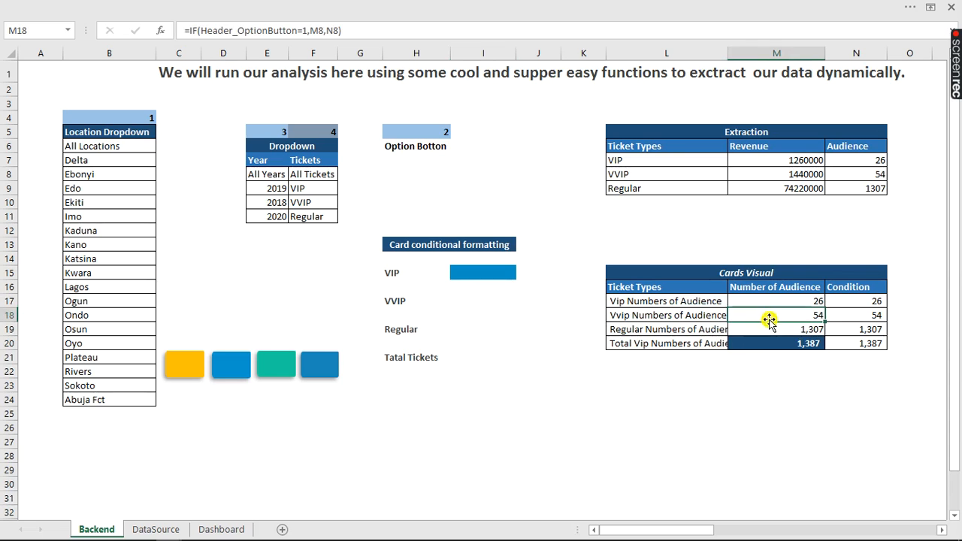
click(480, 303)
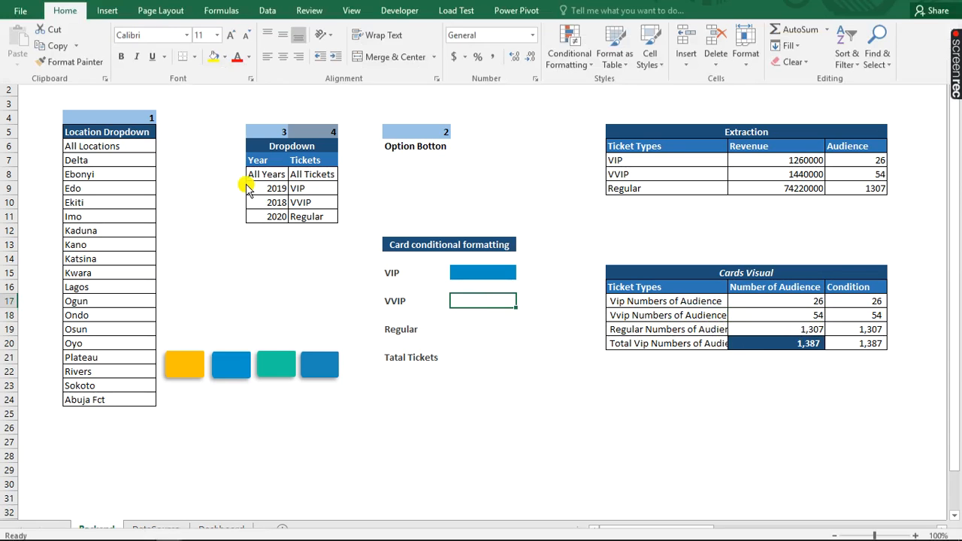
click(589, 85)
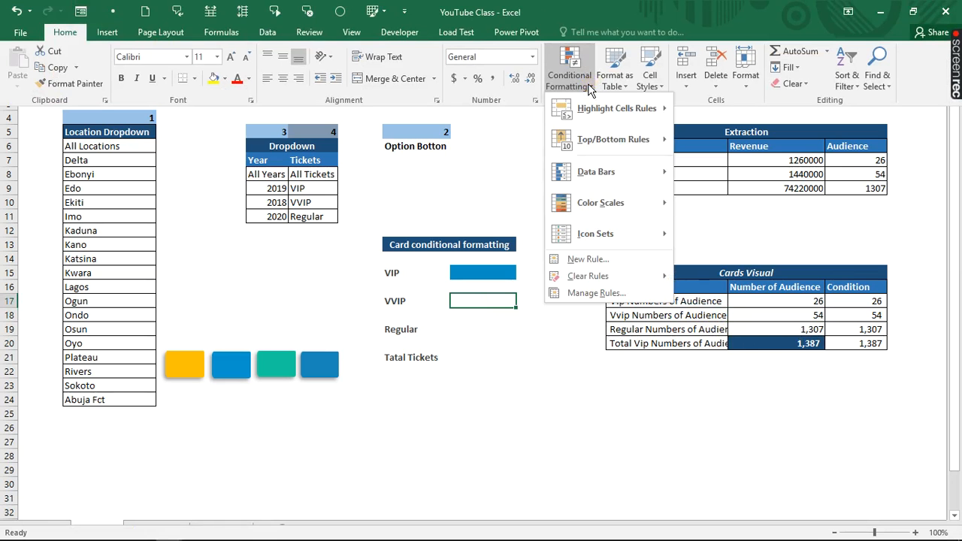
click(594, 260)
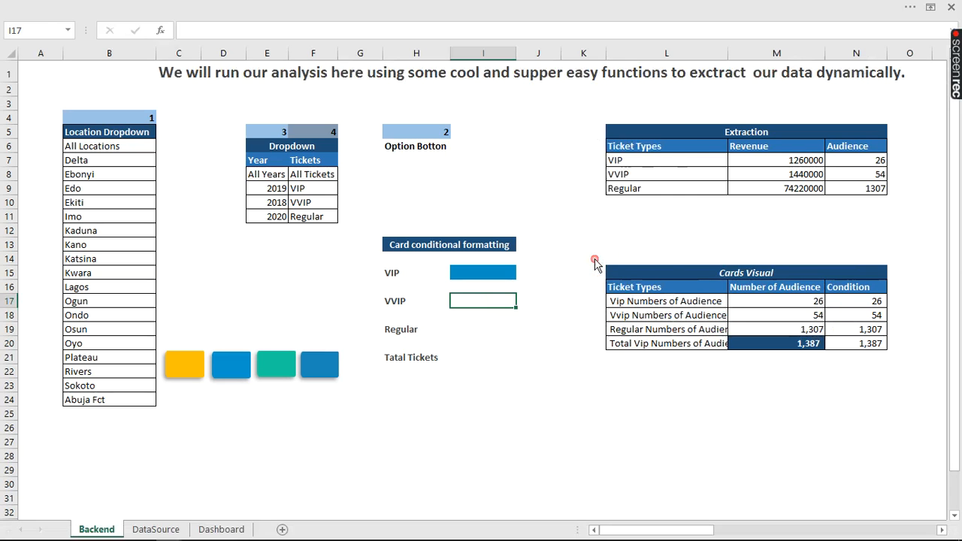
click(123, 179)
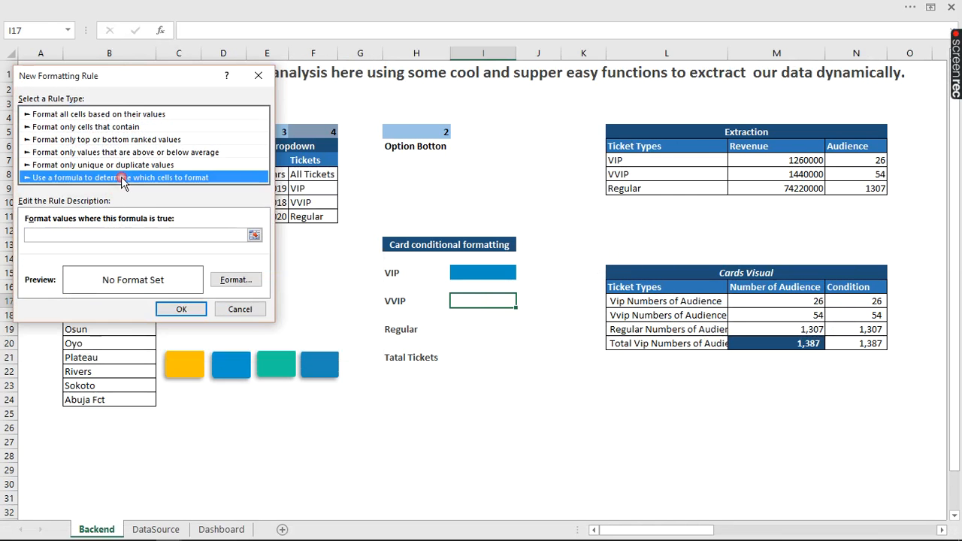
click(129, 236)
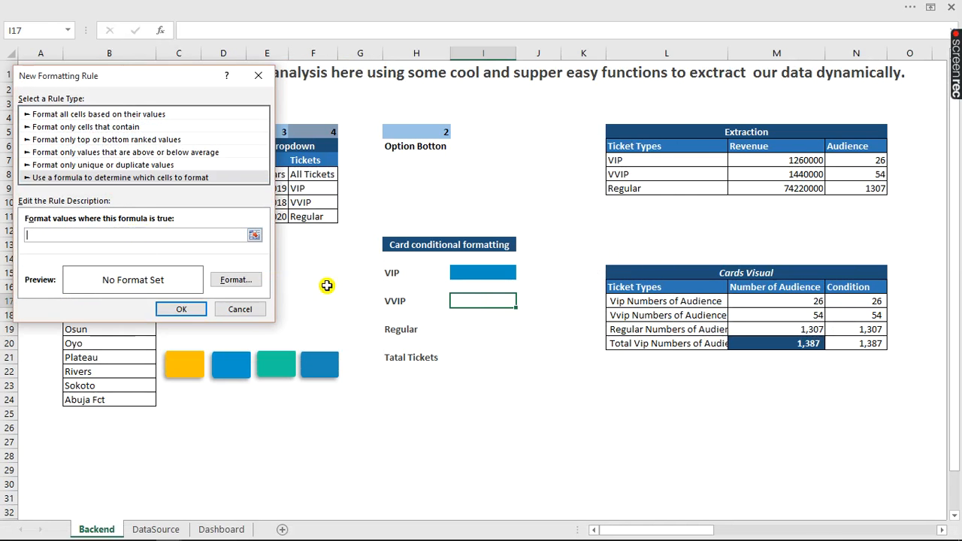
click(757, 316)
text(>0)
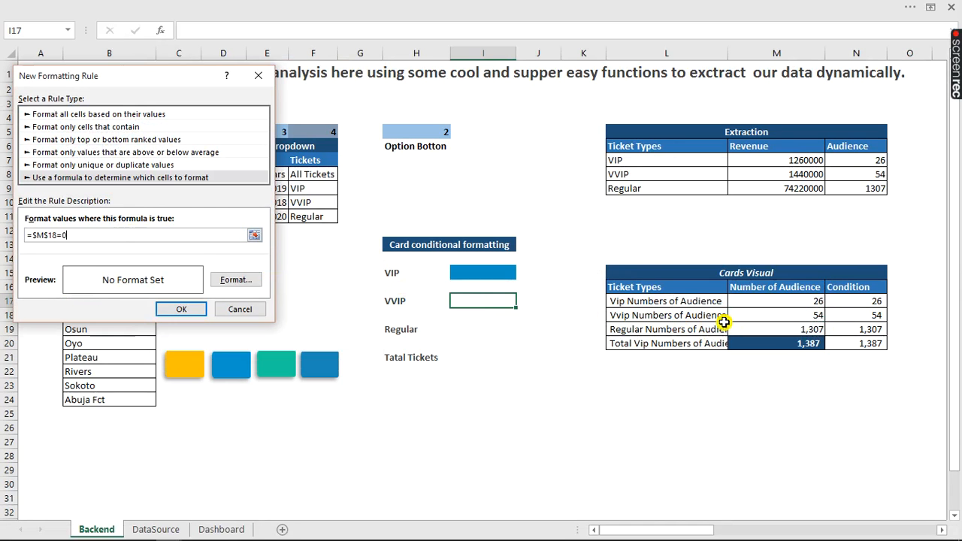
- Give the =$M$18=0 rule a dark red fill and apply it to the VVIP cell
click(244, 280)
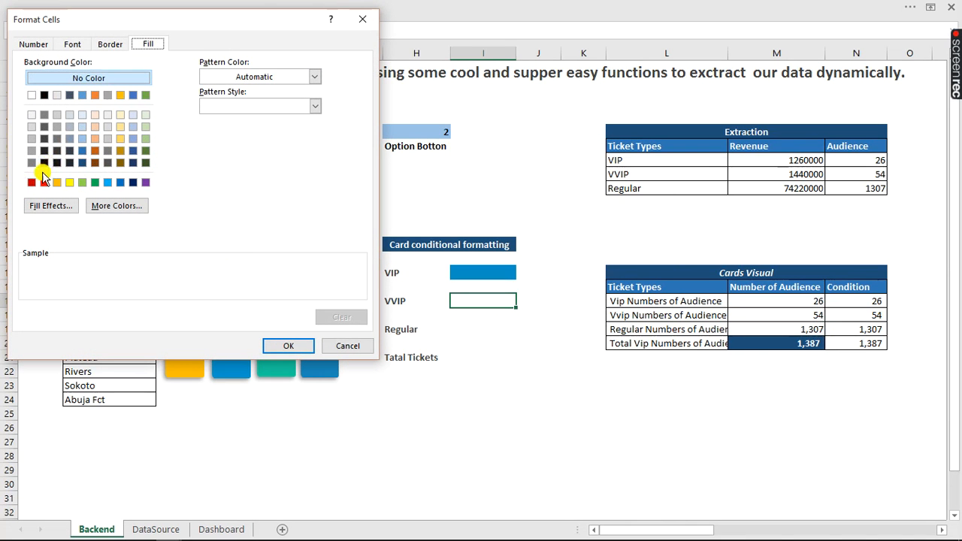
click(32, 182)
click(280, 344)
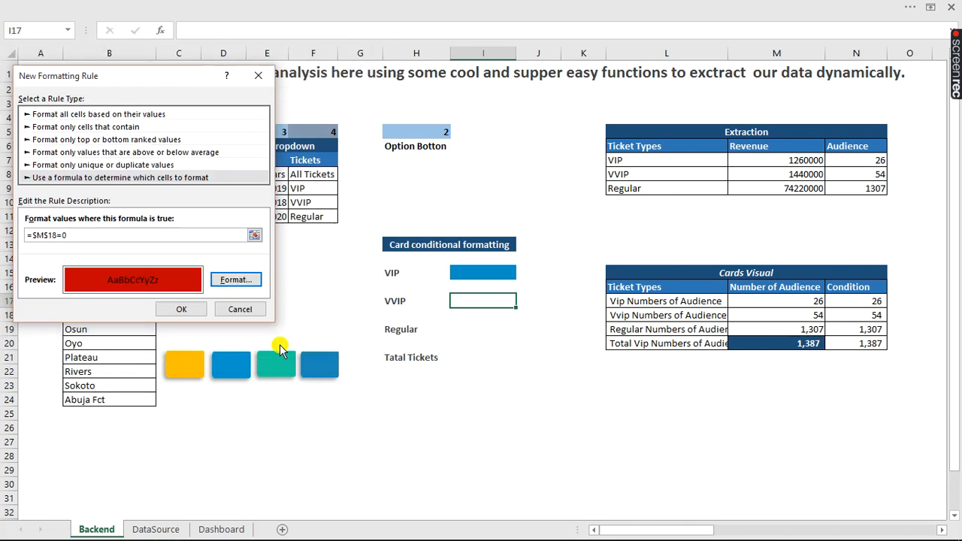
click(182, 309)
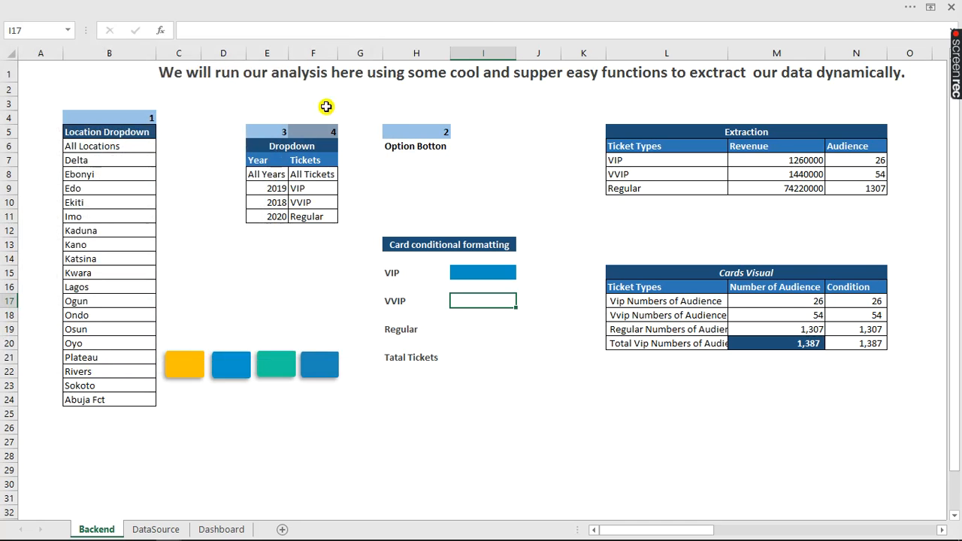
- Start a second formula-based conditional formatting rule for the VVIP cell I17 with the formula =$M$18>0
click(346, 6)
click(588, 88)
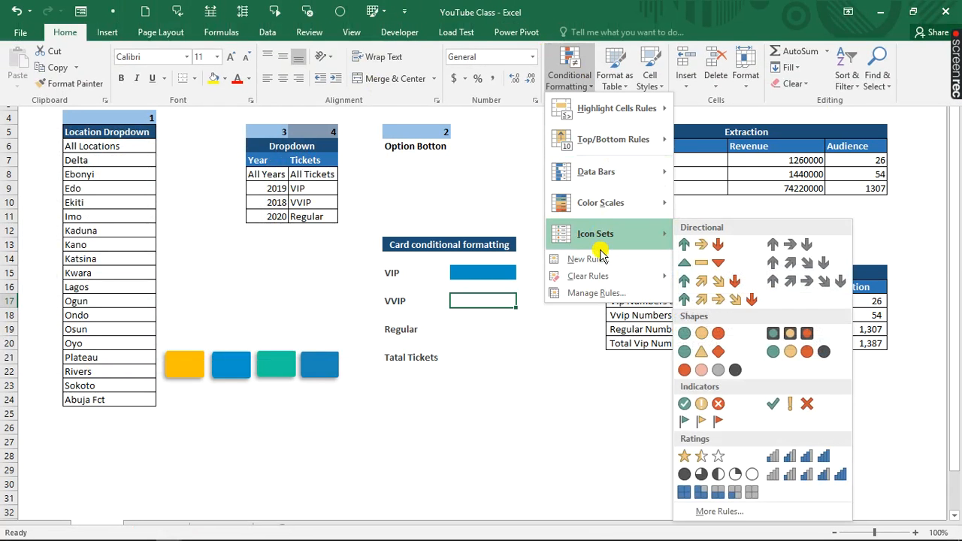
click(599, 260)
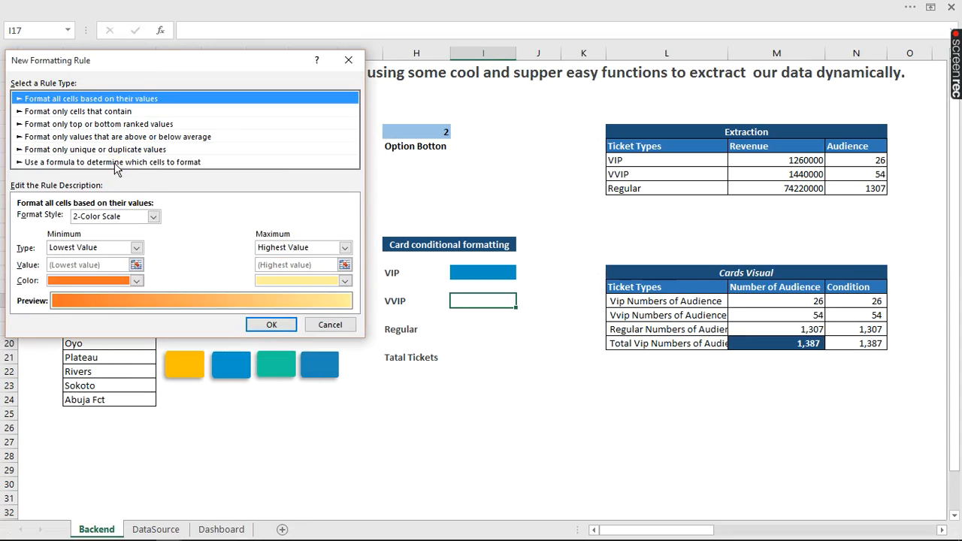
click(113, 162)
click(132, 218)
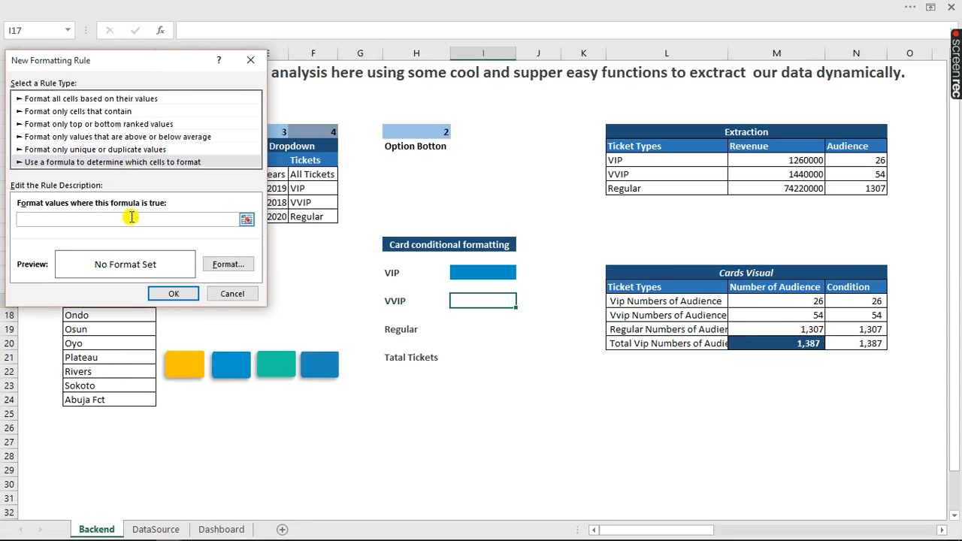
click(765, 316)
text(>0)
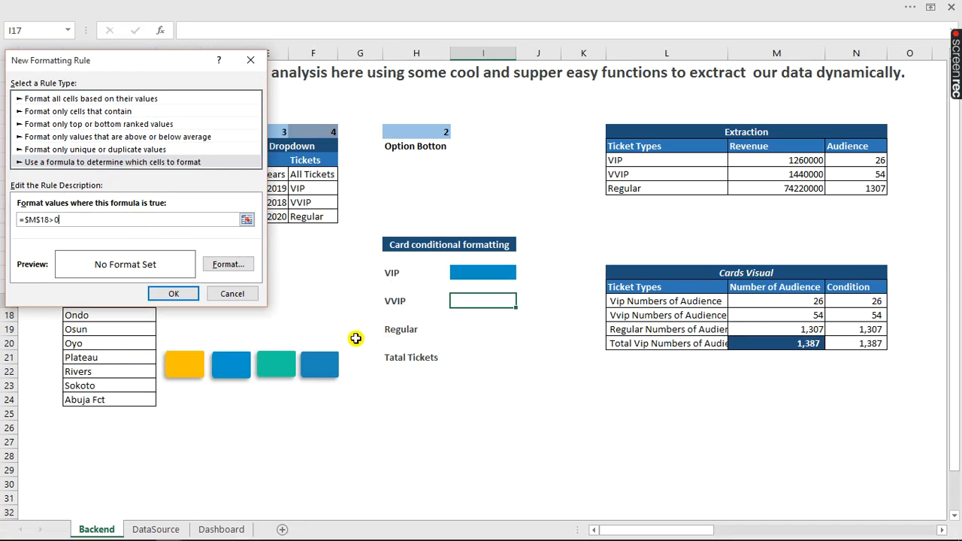
- Give the =$M$18>0 rule a custom light blue fill of RGB 0, 185, 250 and apply it to the VVIP cell
click(216, 266)
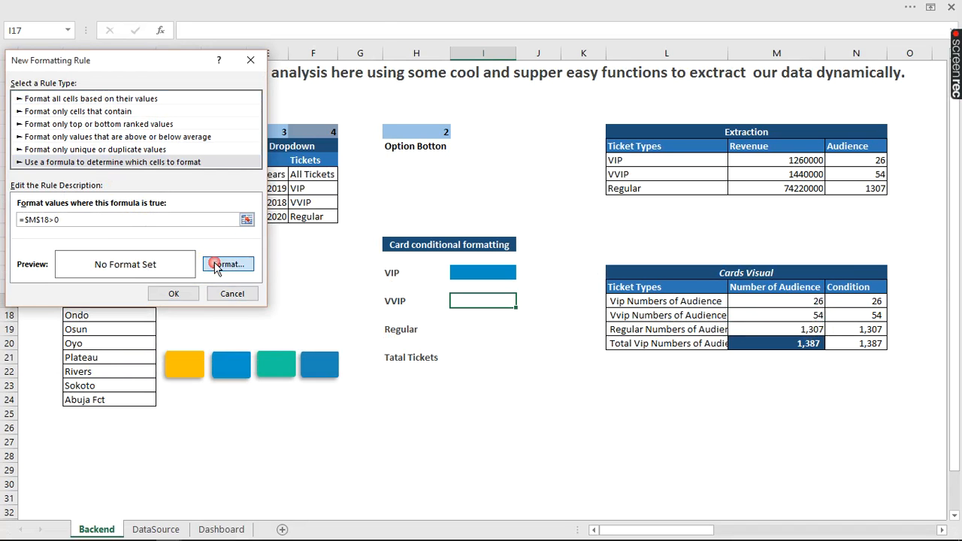
drag(233, 16, 818, 127)
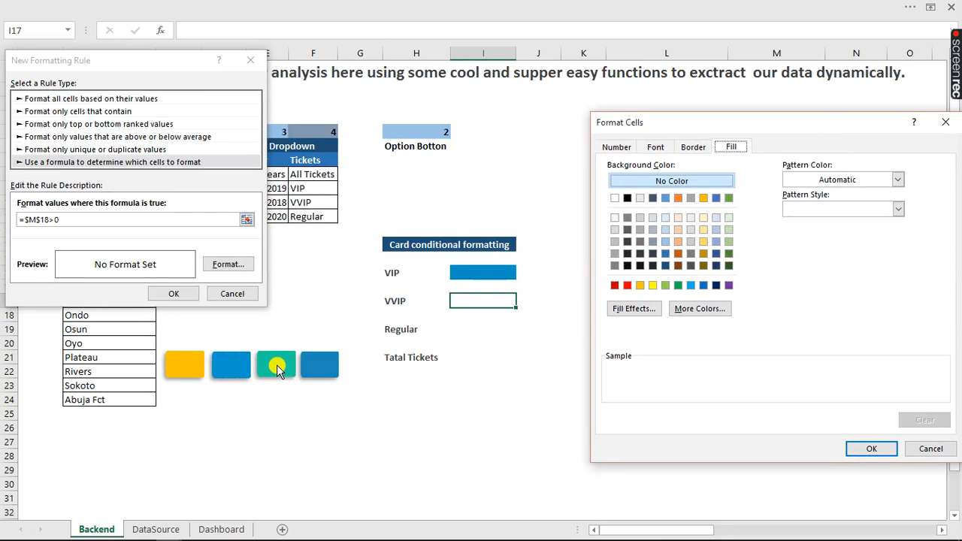
click(691, 285)
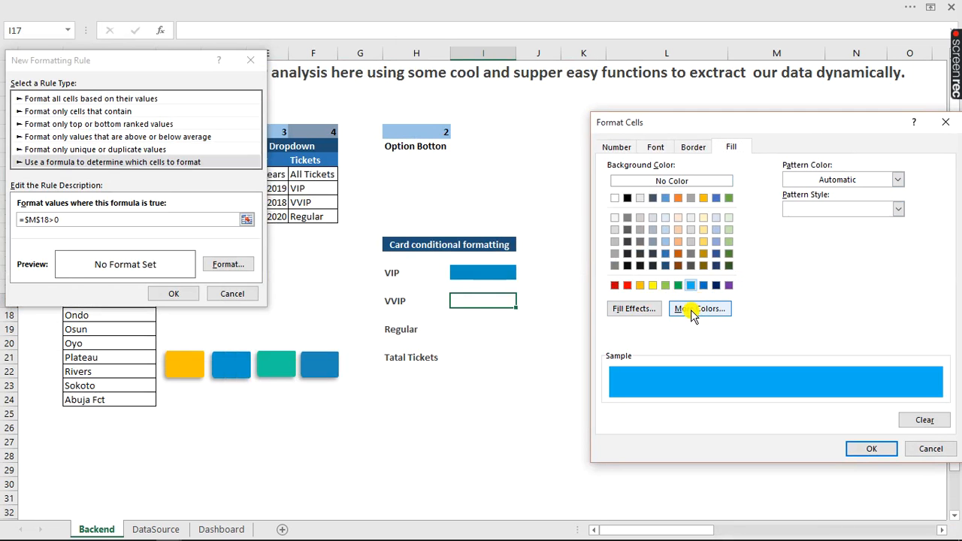
click(693, 310)
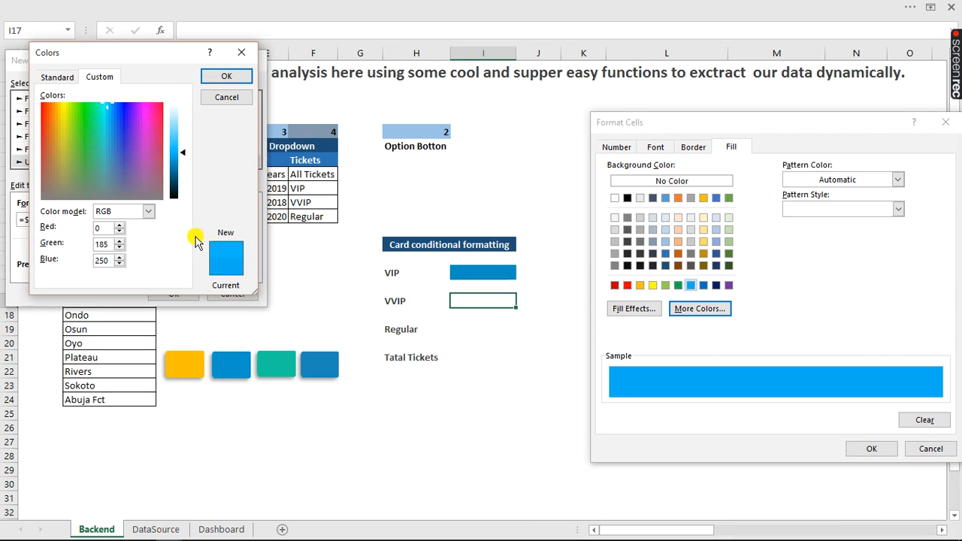
click(226, 77)
click(874, 450)
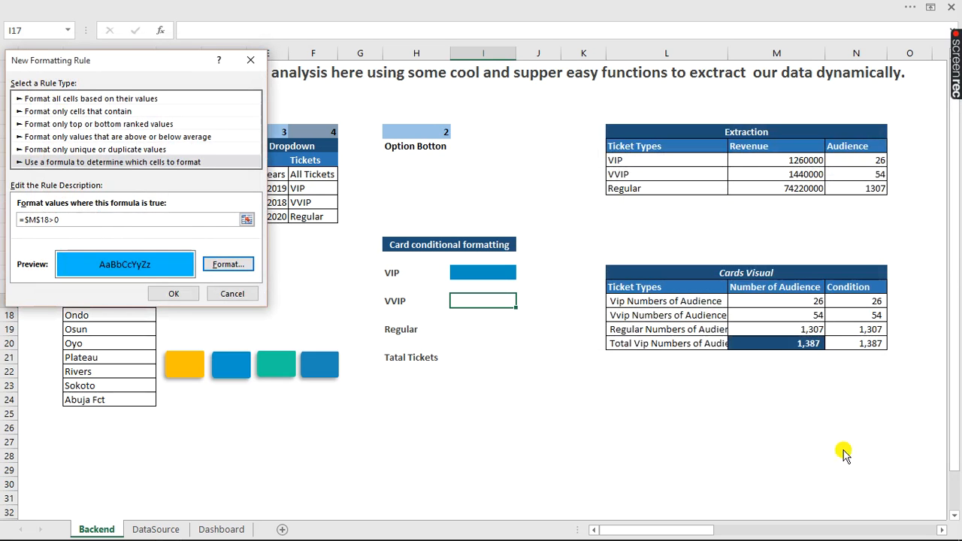
click(158, 291)
click(507, 375)
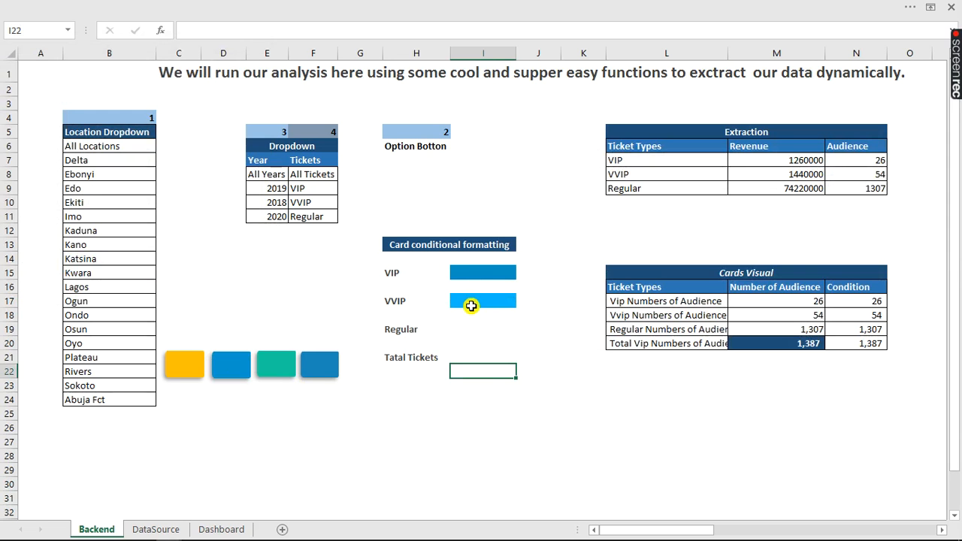
- Start a formula-based conditional formatting rule for the Regular cell I19 with the formula =$M$19=0
click(481, 327)
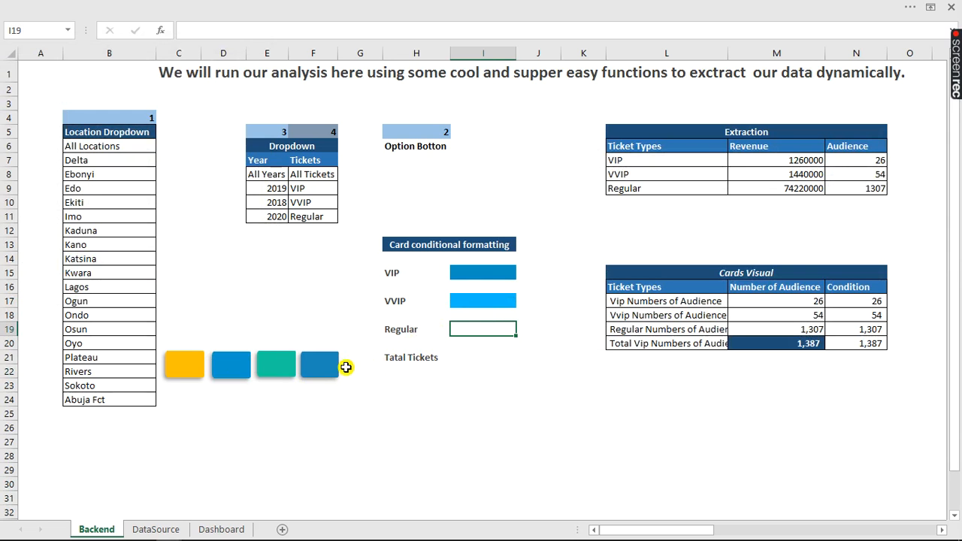
click(291, 4)
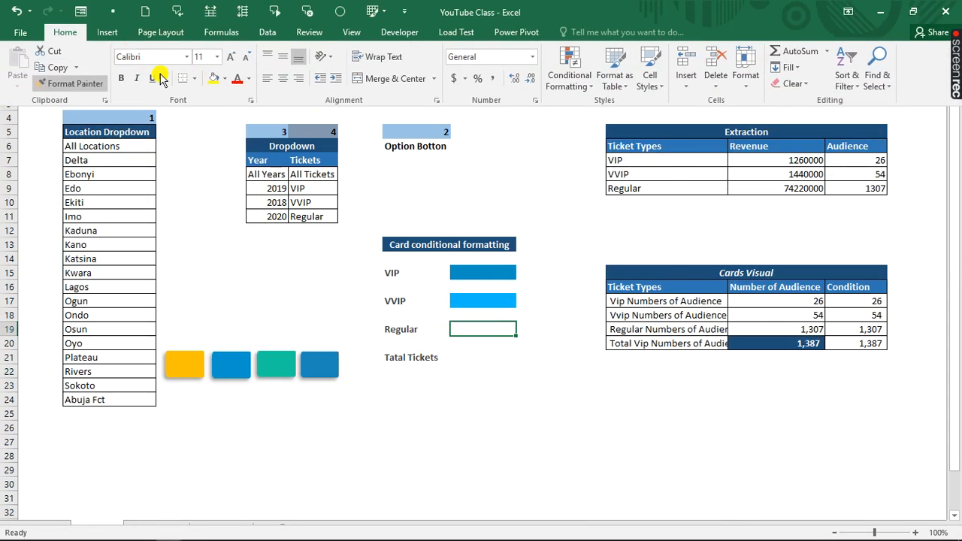
click(569, 75)
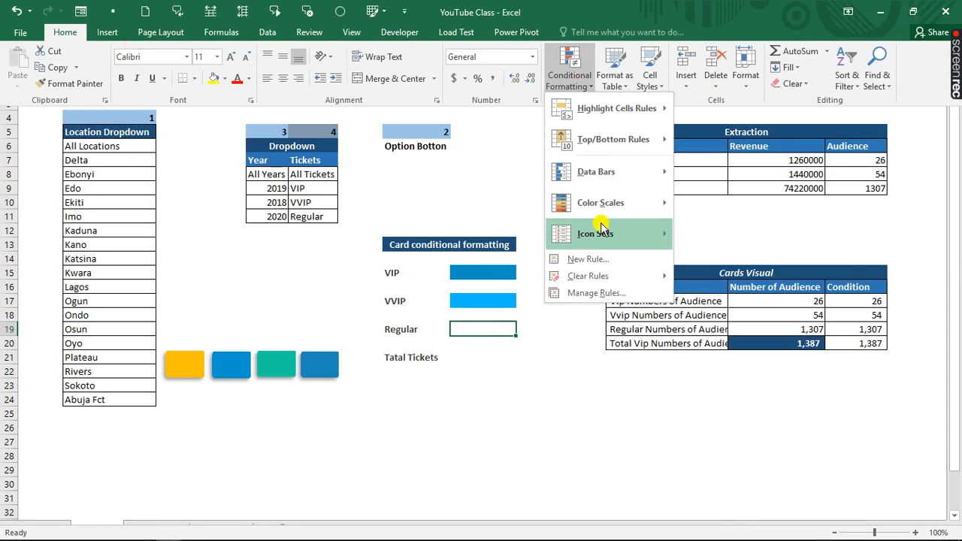
click(592, 260)
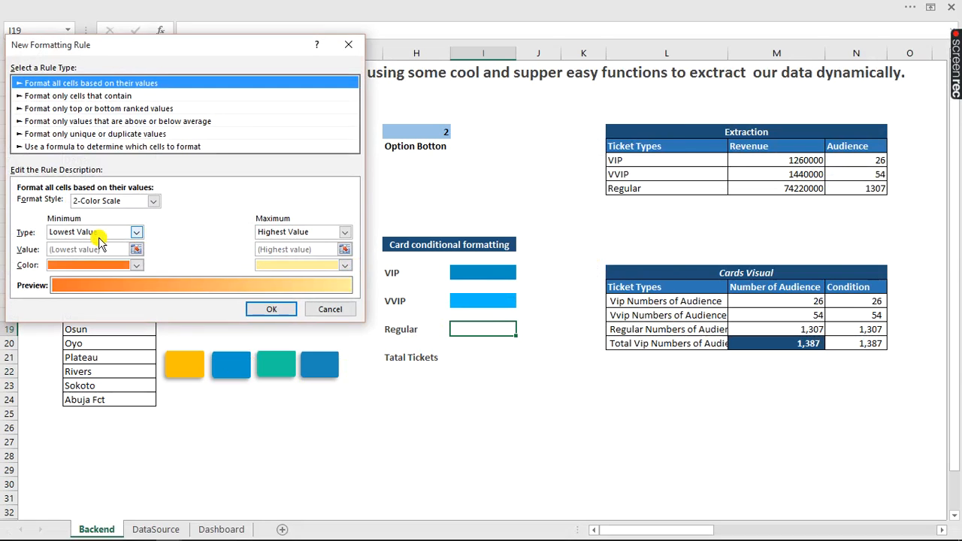
click(156, 146)
click(130, 206)
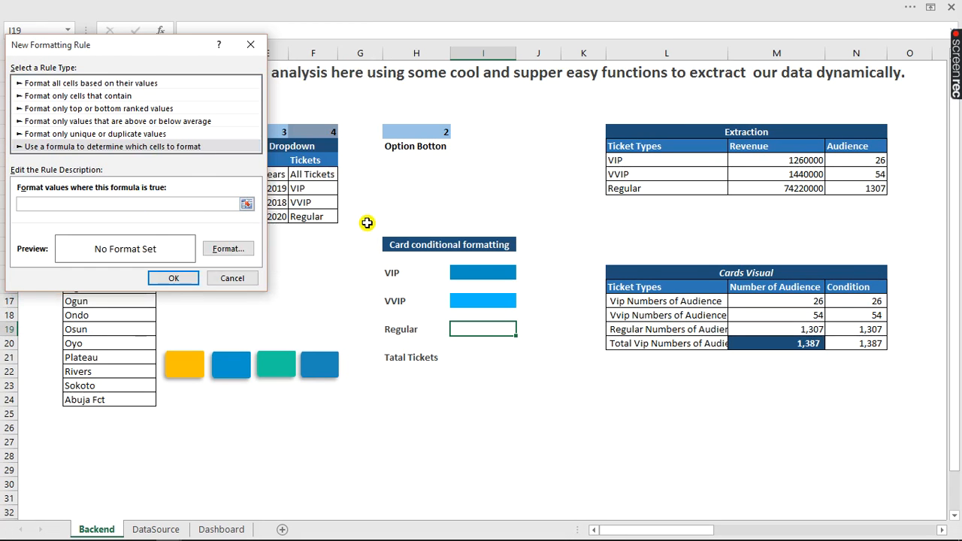
click(810, 329)
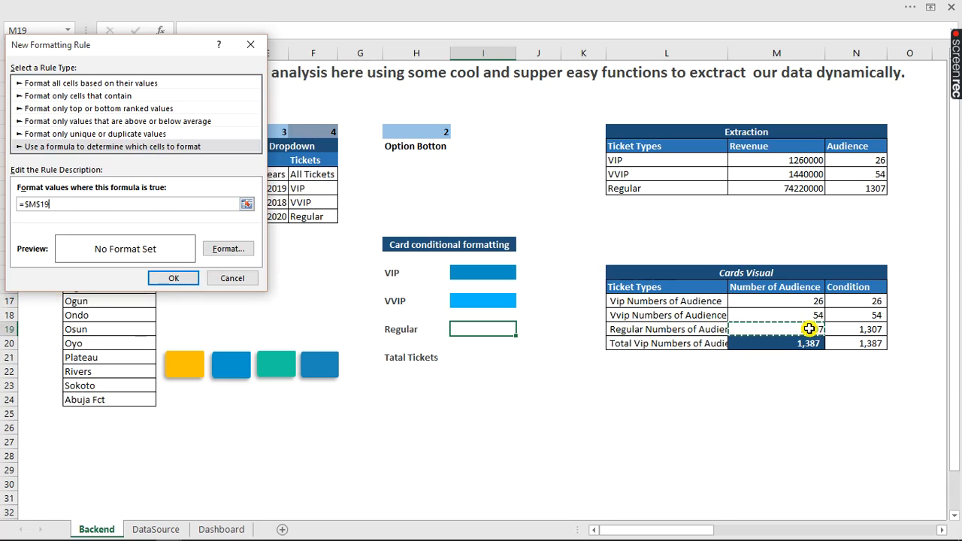
text(=)
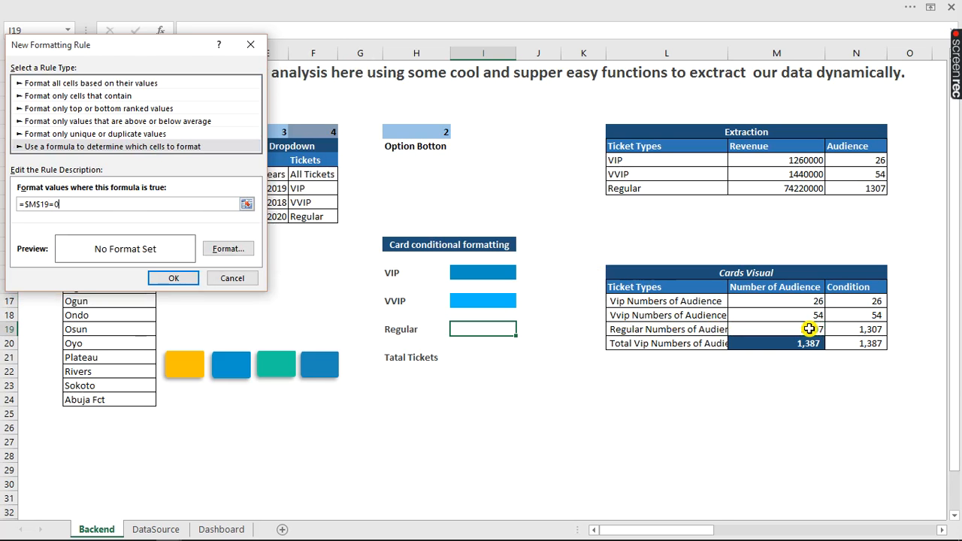
text(0)
- Give the =$M$19=0 rule a dark red fill and apply it to the Regular cell
click(218, 251)
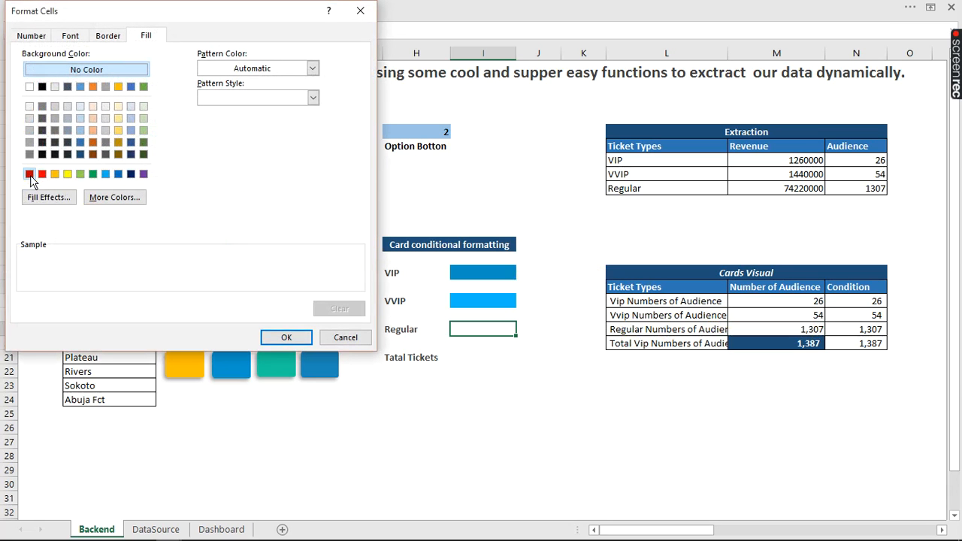
click(29, 173)
click(287, 336)
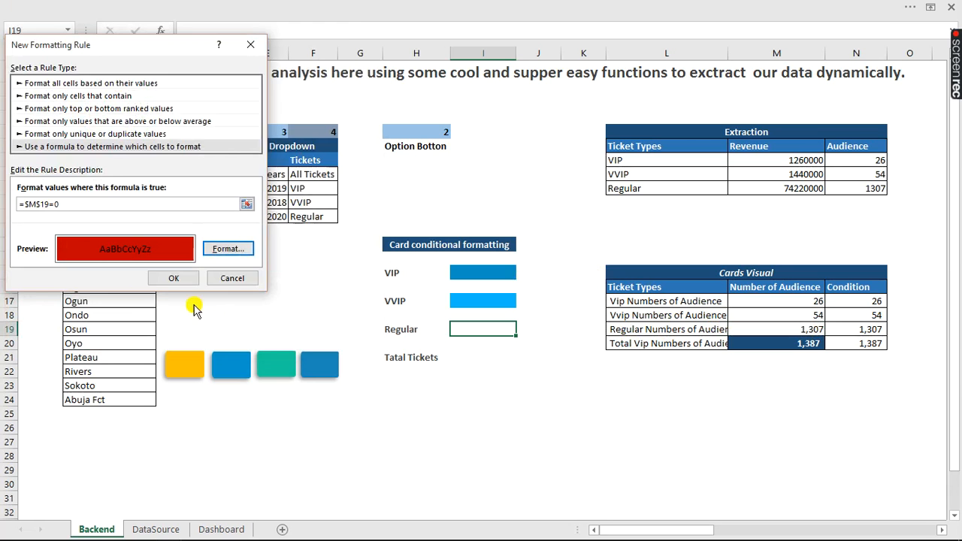
click(172, 278)
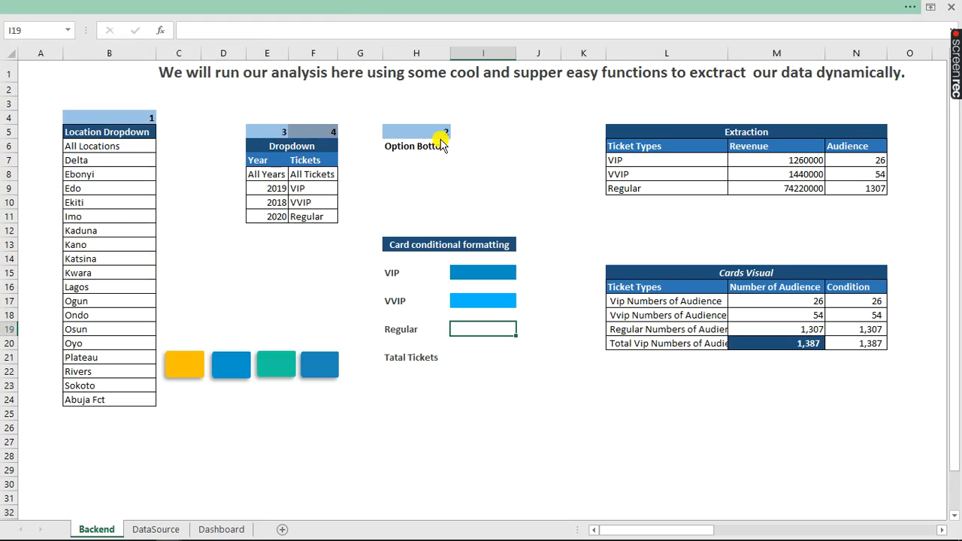
- Start a second formula-based conditional formatting rule for the Regular cell I19 with the formula =$M$19>0
click(442, 8)
click(569, 69)
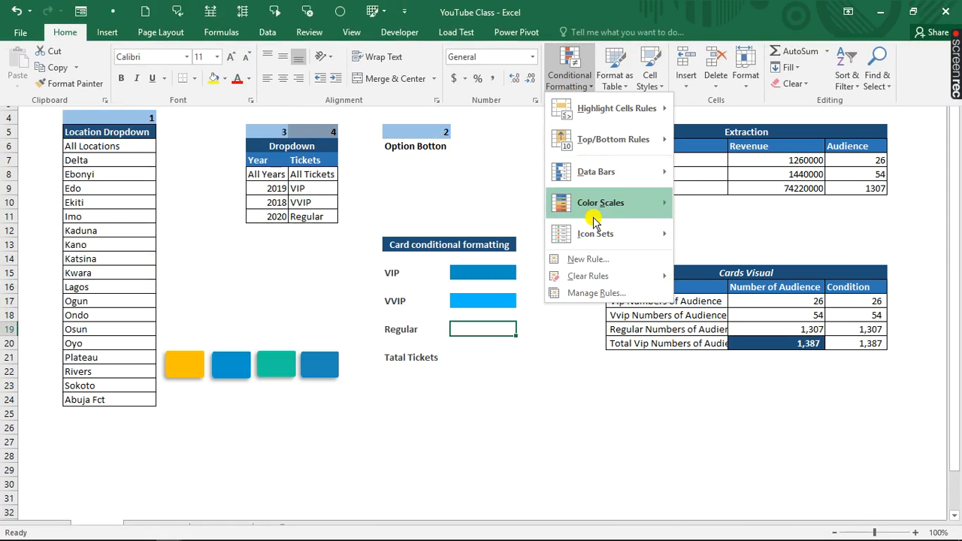
click(292, 274)
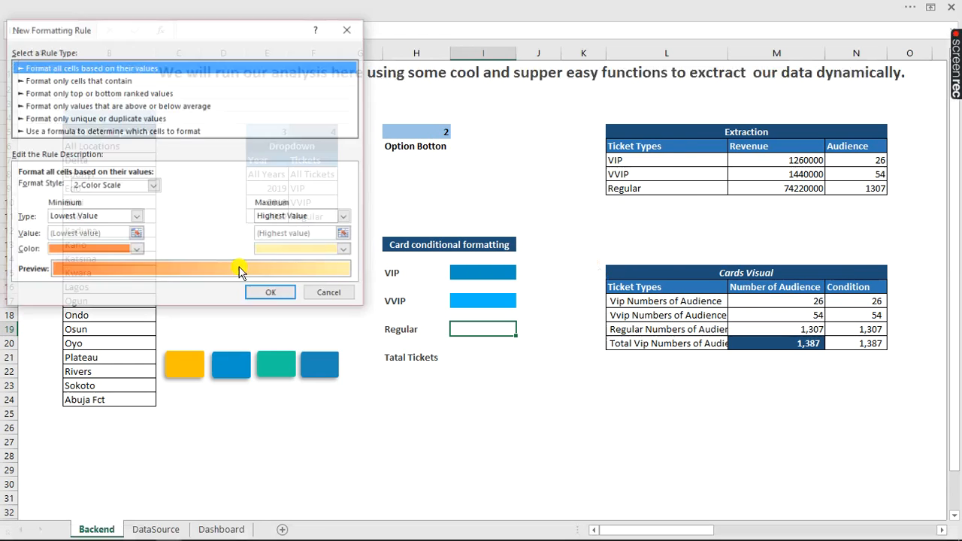
click(134, 132)
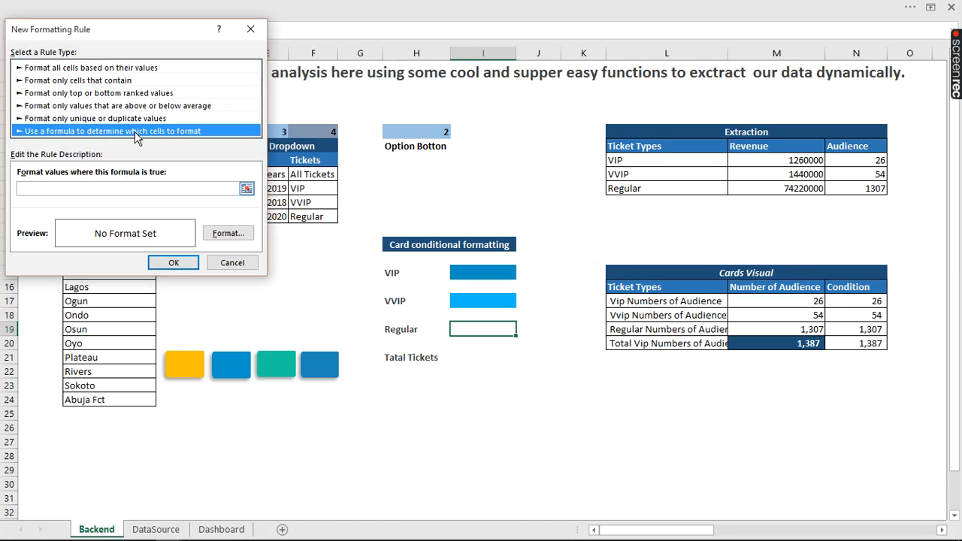
click(165, 187)
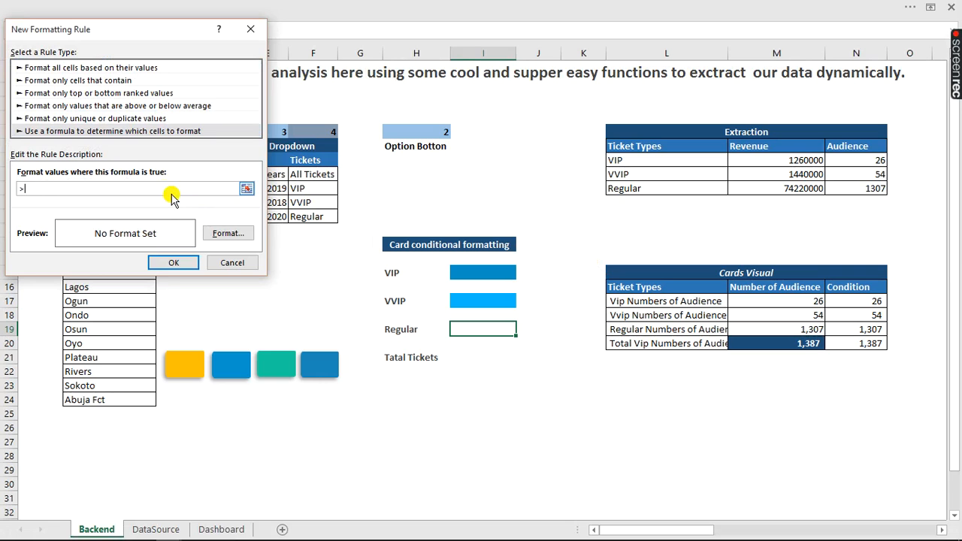
key(BackSpace)
click(781, 332)
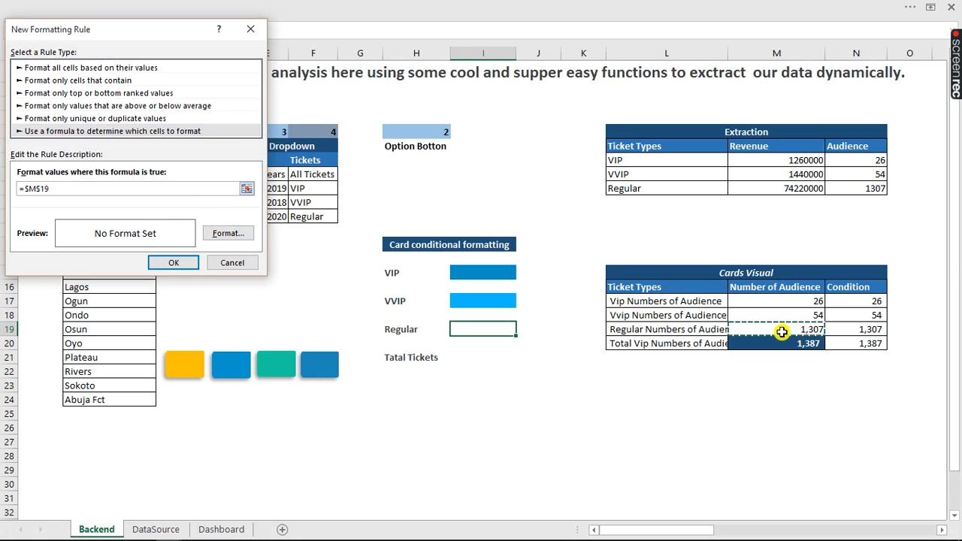
text(>)
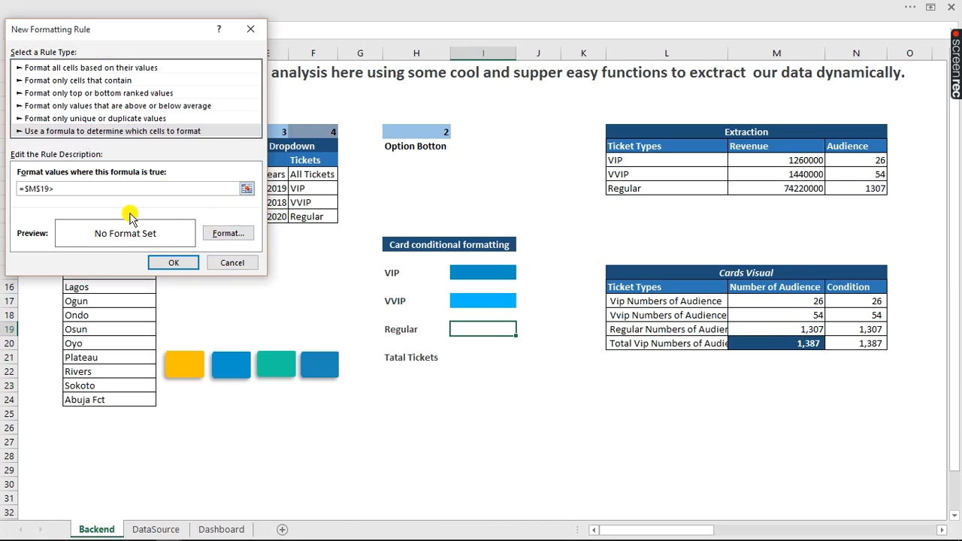
text(0)
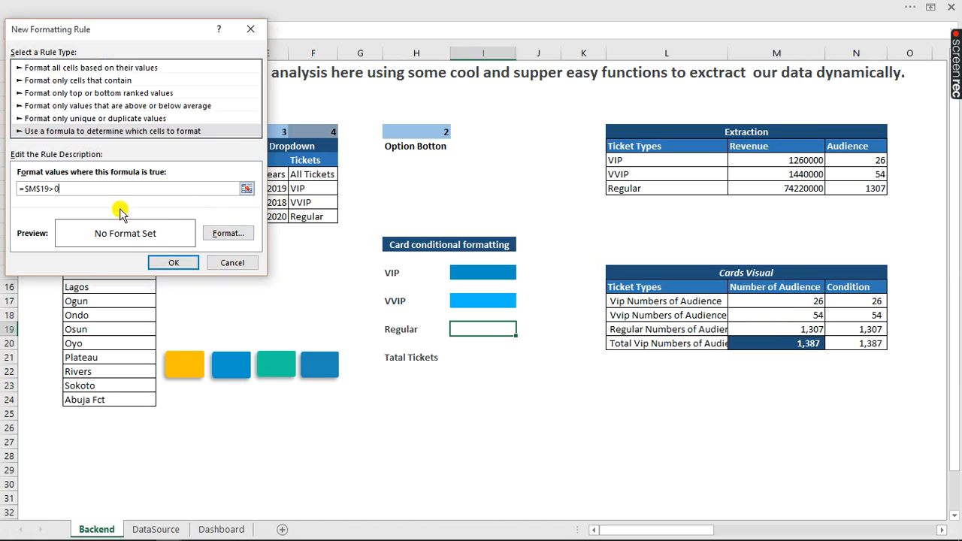
- Give the =$M$19>0 rule a custom dark blue fill of RGB 0, 94, 164 and apply it to the Regular cell
click(227, 236)
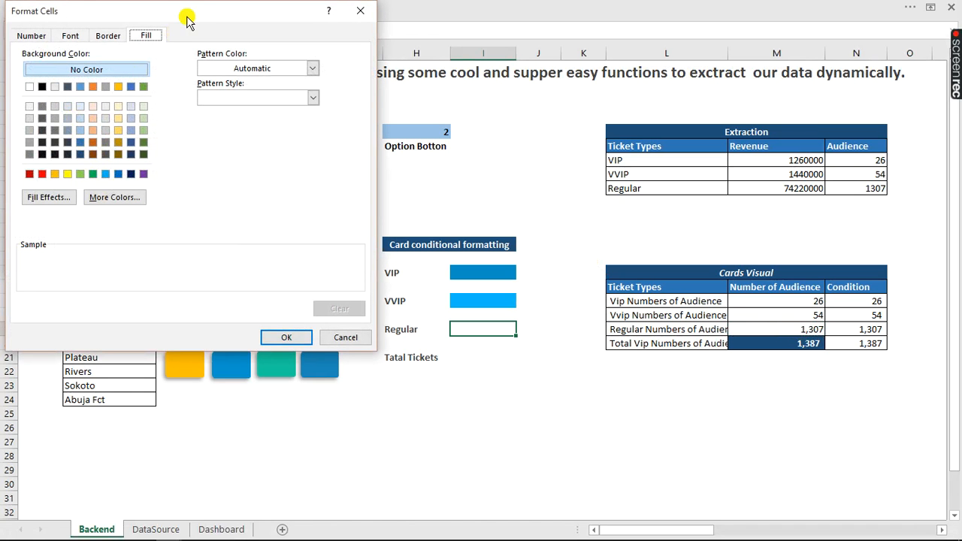
drag(194, 15, 196, 12)
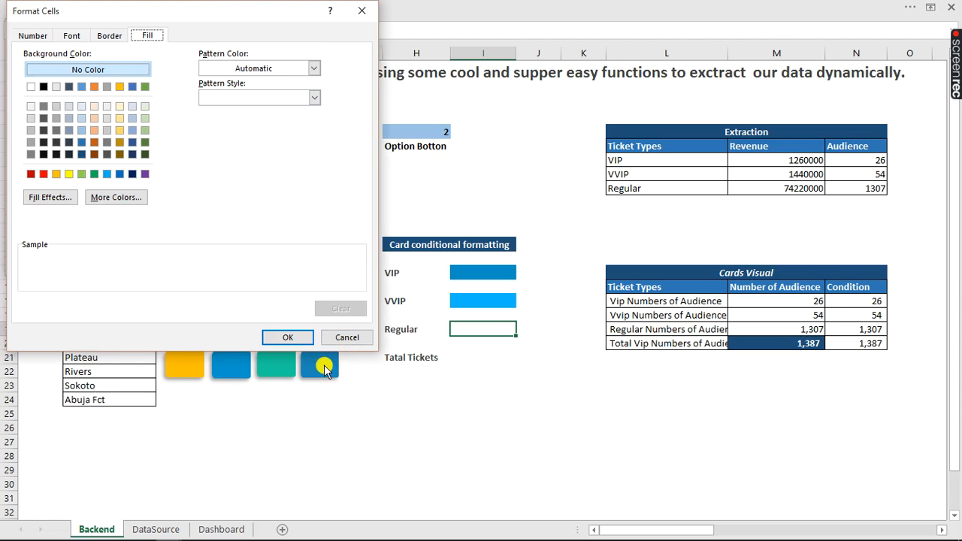
click(119, 174)
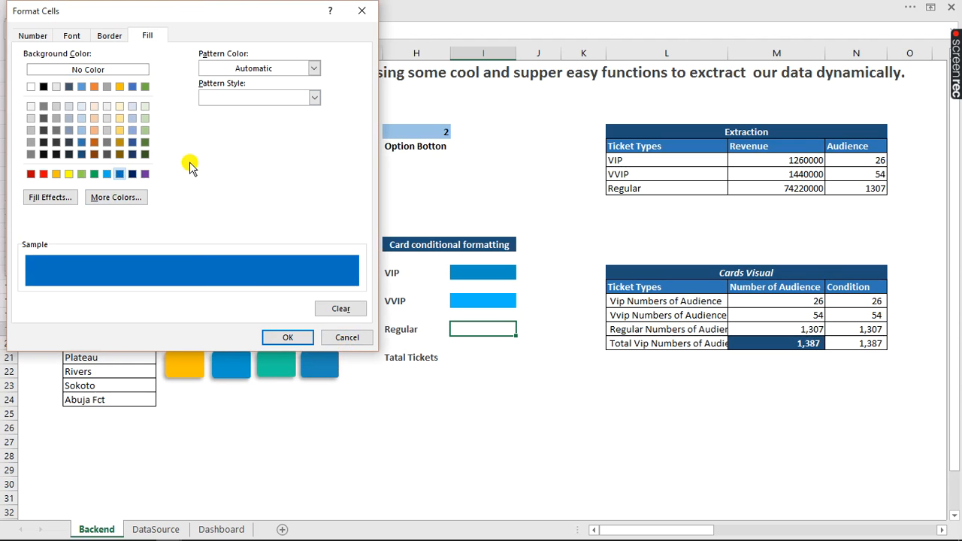
click(113, 199)
click(174, 134)
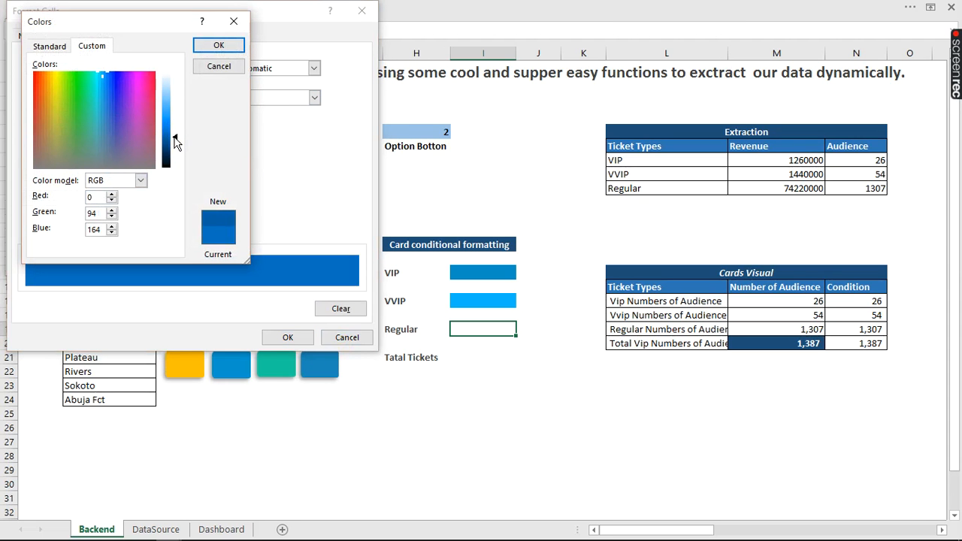
click(216, 46)
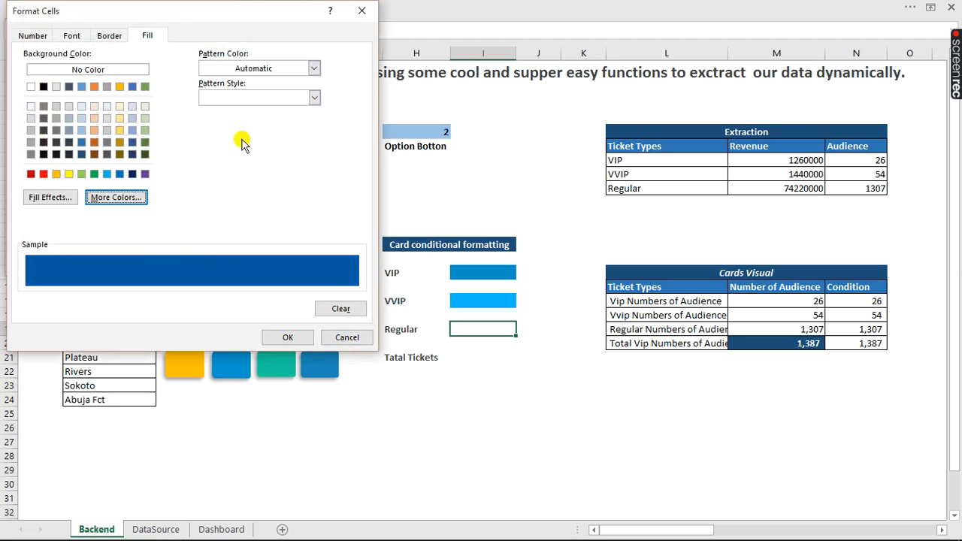
click(282, 336)
click(174, 263)
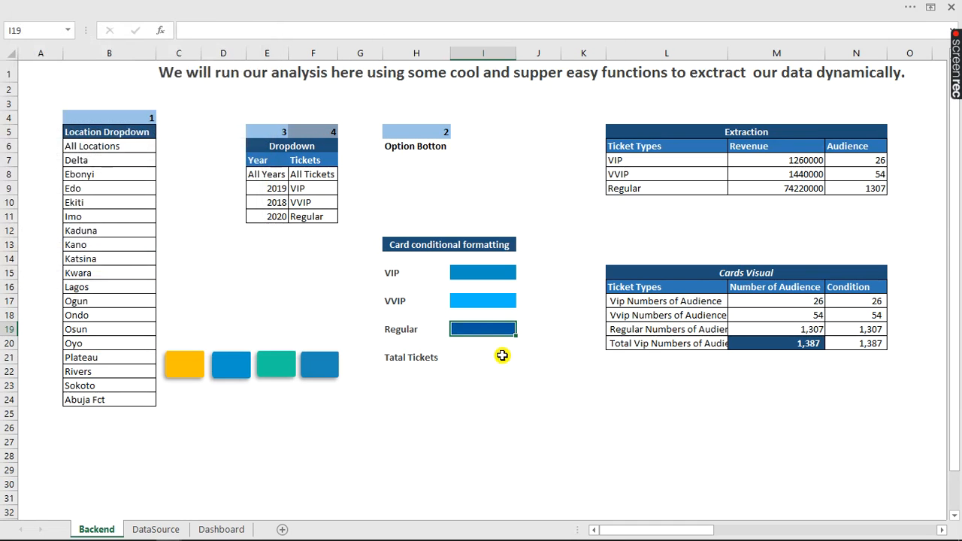
- Filter the dashboard by the Ebonyi location and check the card cell colours on the Backend sheet
click(465, 357)
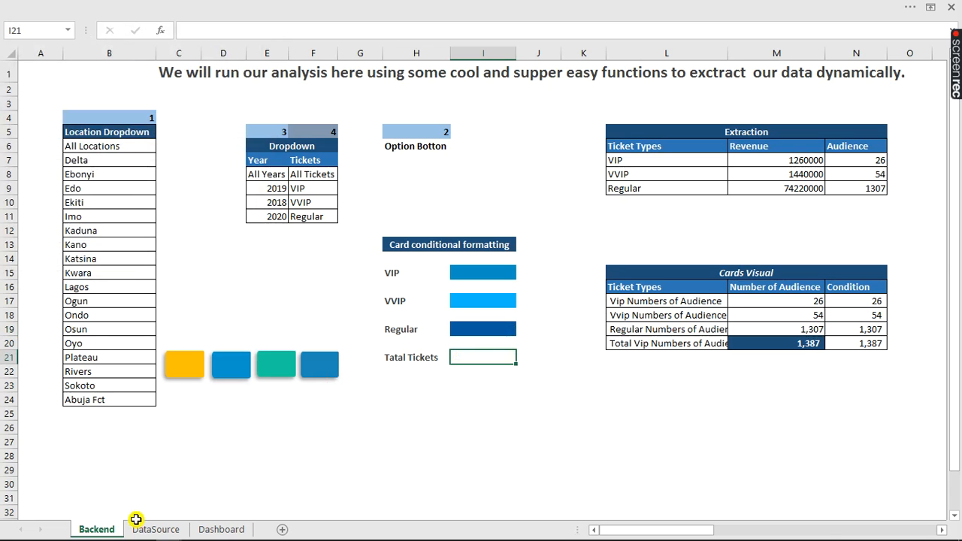
click(218, 530)
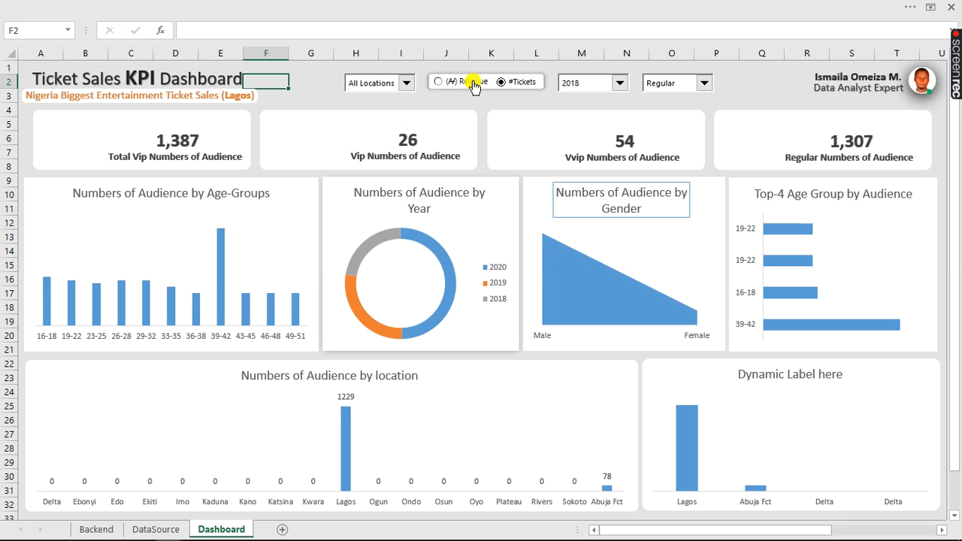
click(406, 85)
click(376, 122)
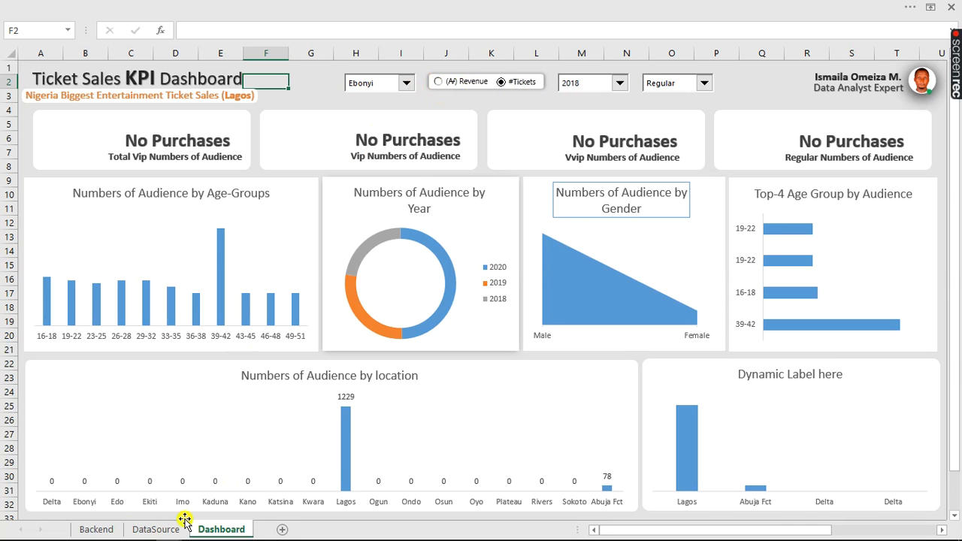
click(106, 532)
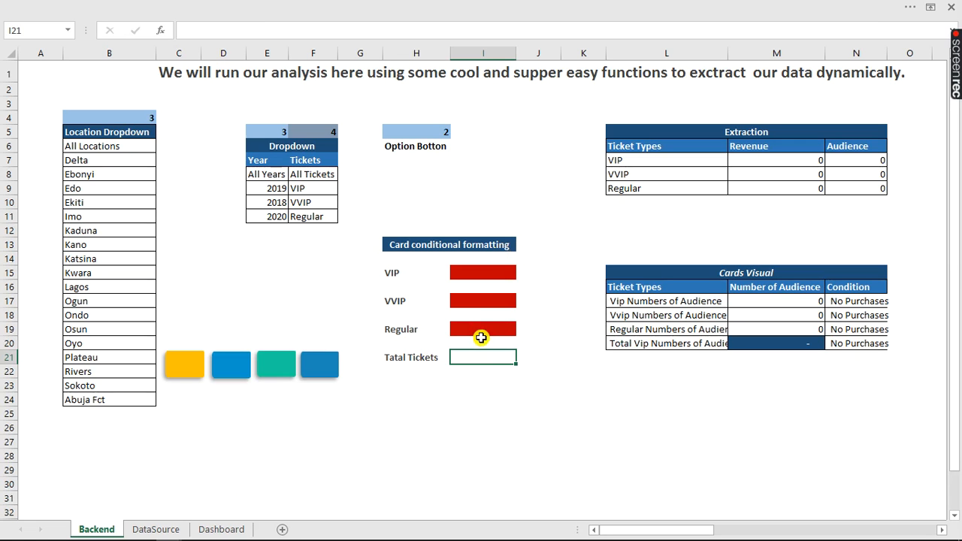
- Set the dashboard's location filter to All Locations and its year filter to 2020
click(213, 532)
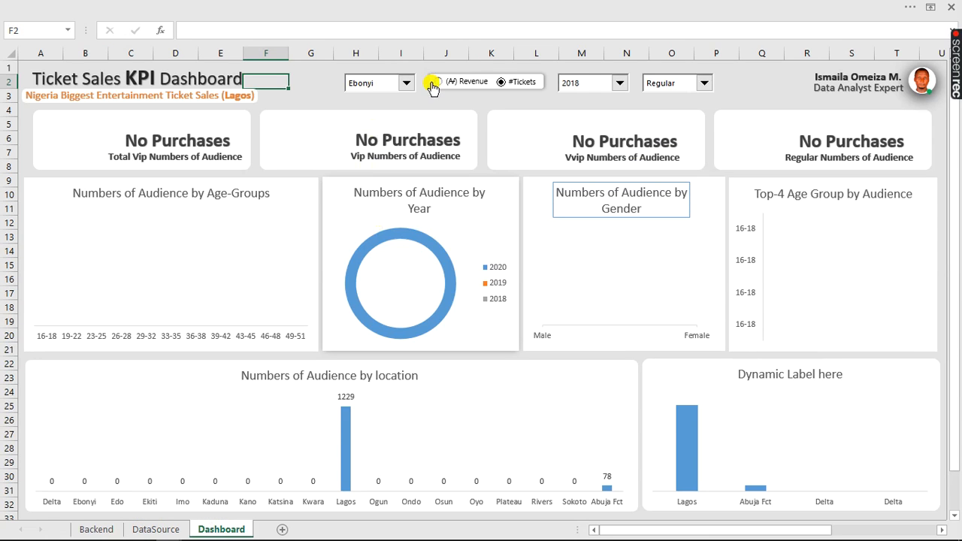
click(405, 84)
drag(411, 123, 414, 103)
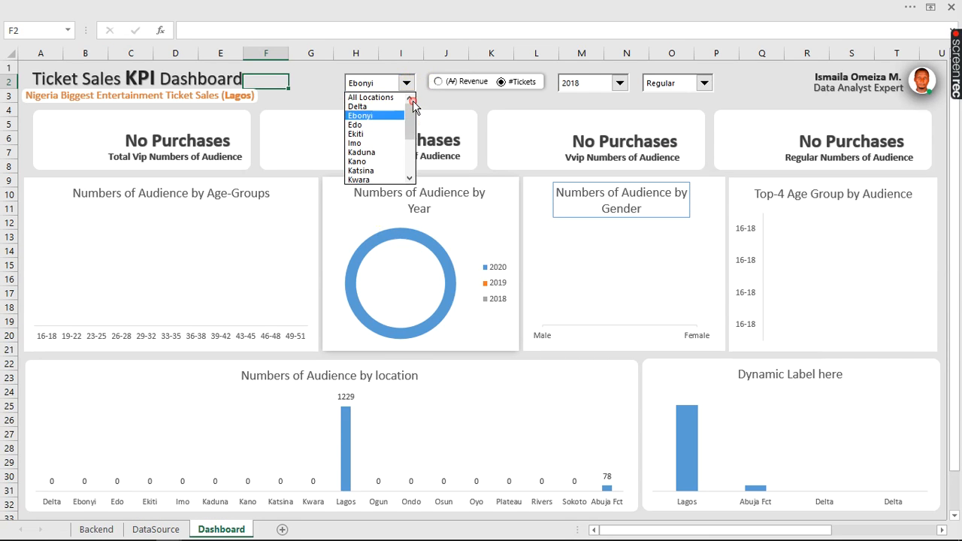
click(626, 85)
click(623, 83)
click(580, 124)
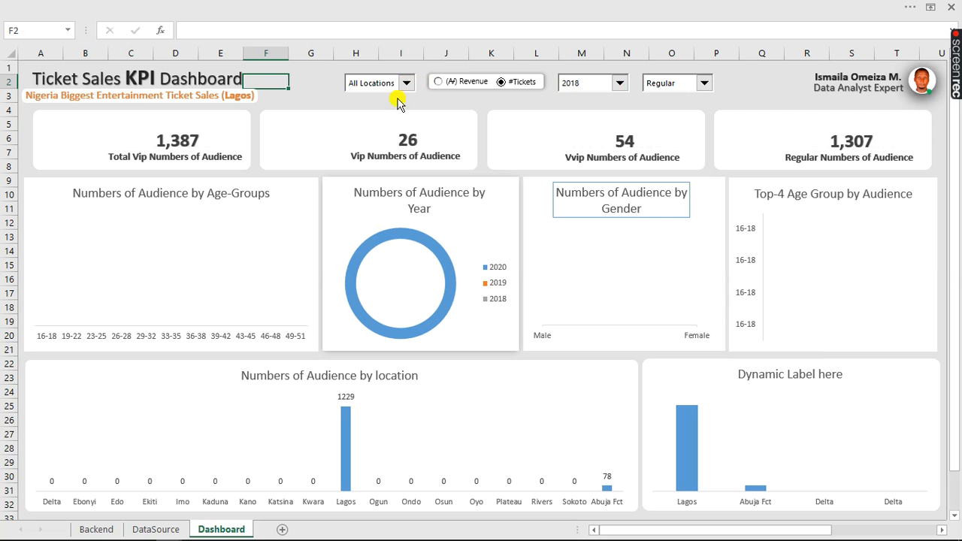
- On the Backend sheet, start a formula-based conditional formatting rule for the total tickets cell I21 with the formula =$M$20=0
click(103, 532)
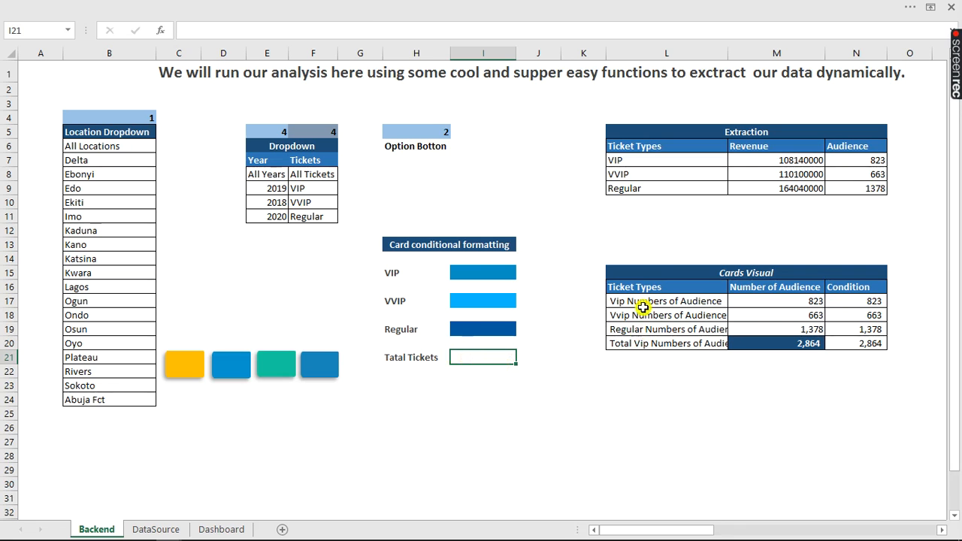
click(197, 7)
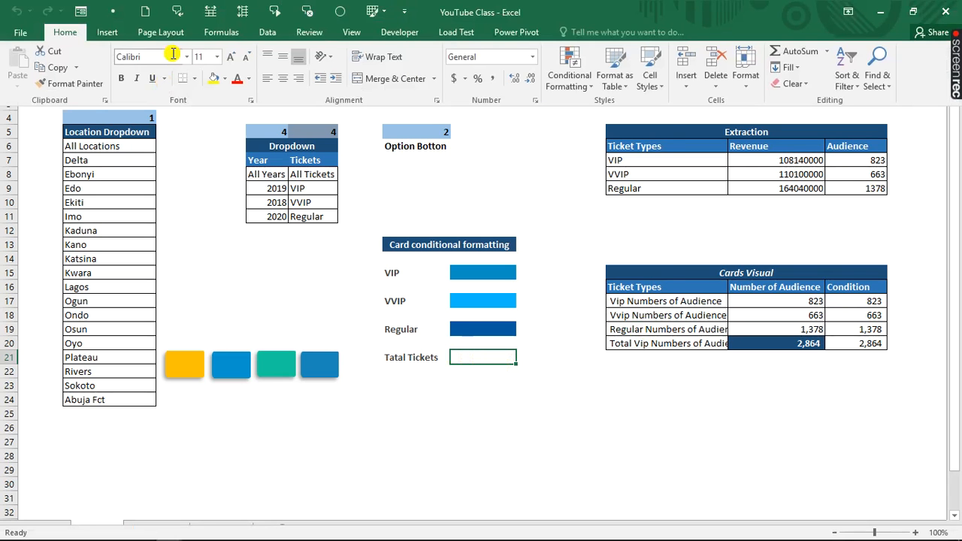
click(584, 84)
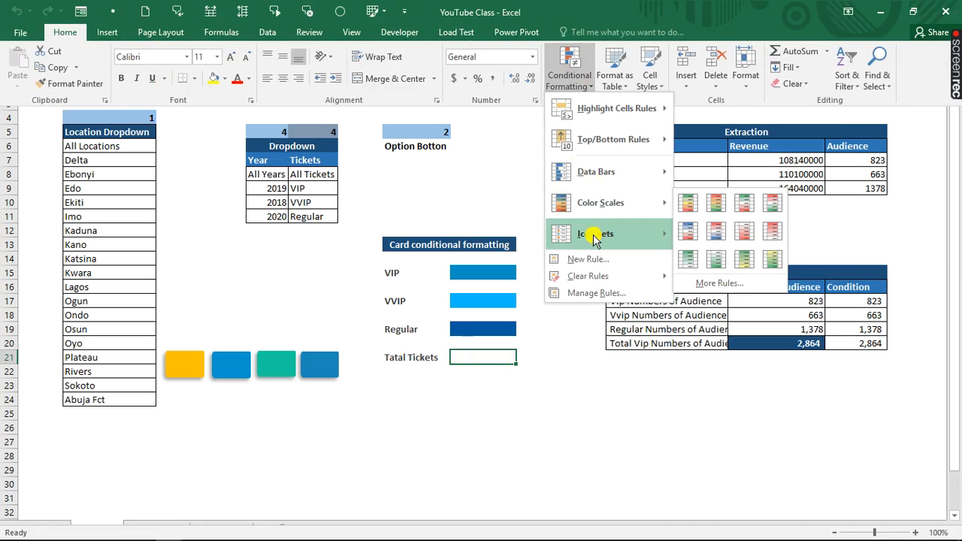
click(582, 260)
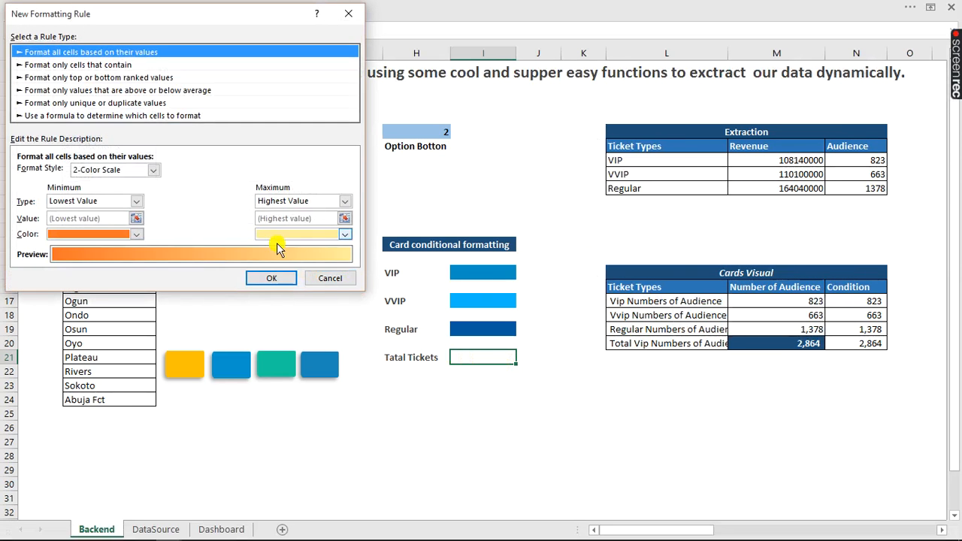
click(136, 115)
click(147, 171)
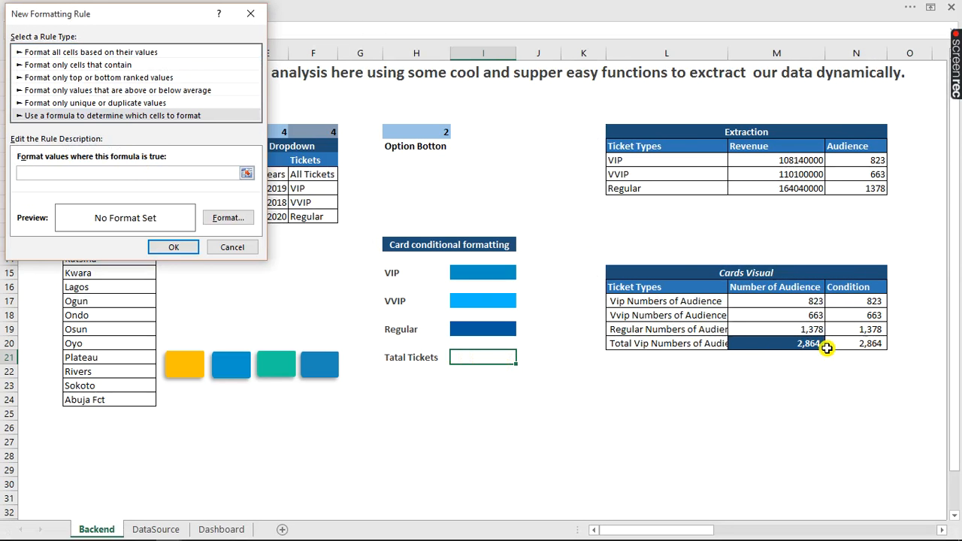
click(779, 346)
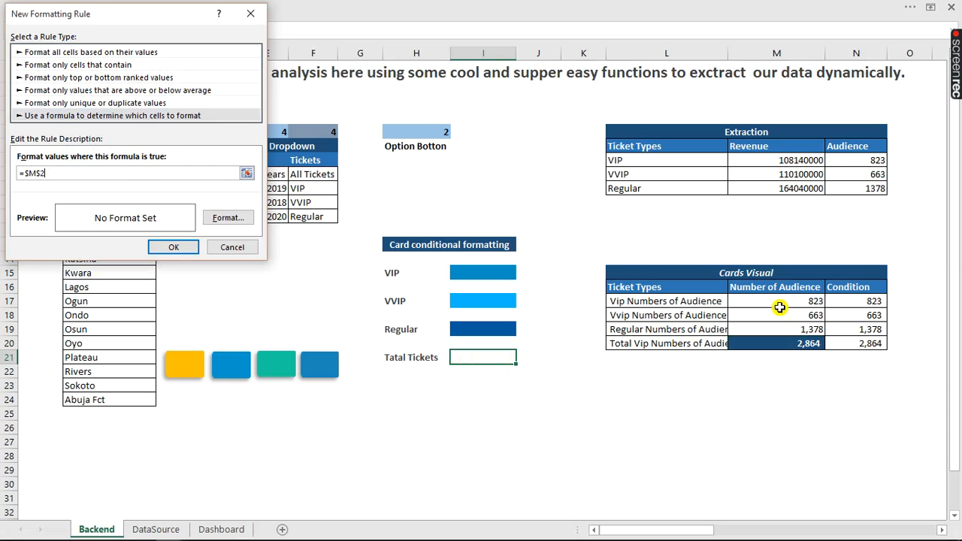
click(804, 344)
text(=0)
- Give the =$M$20=0 rule a dark red fill and apply it to the total tickets cell
click(233, 221)
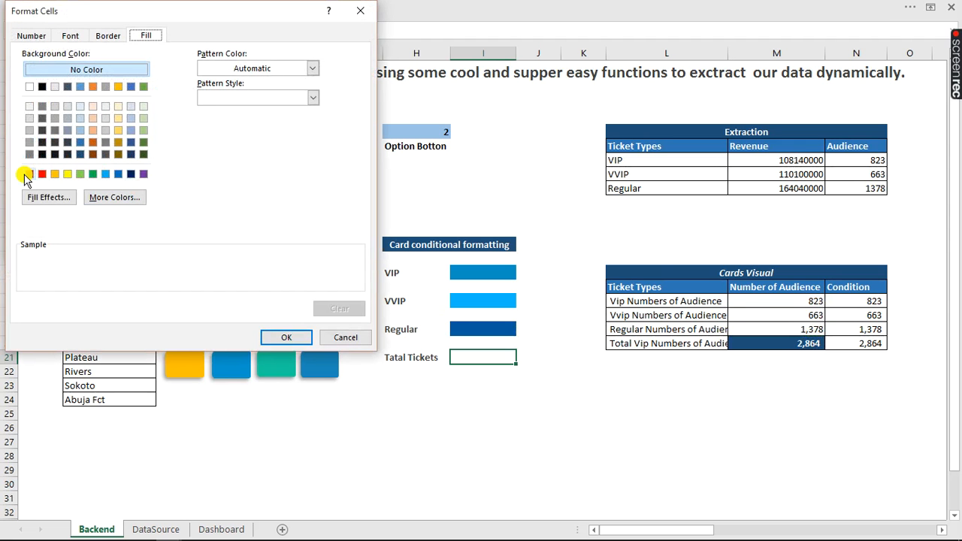
click(30, 175)
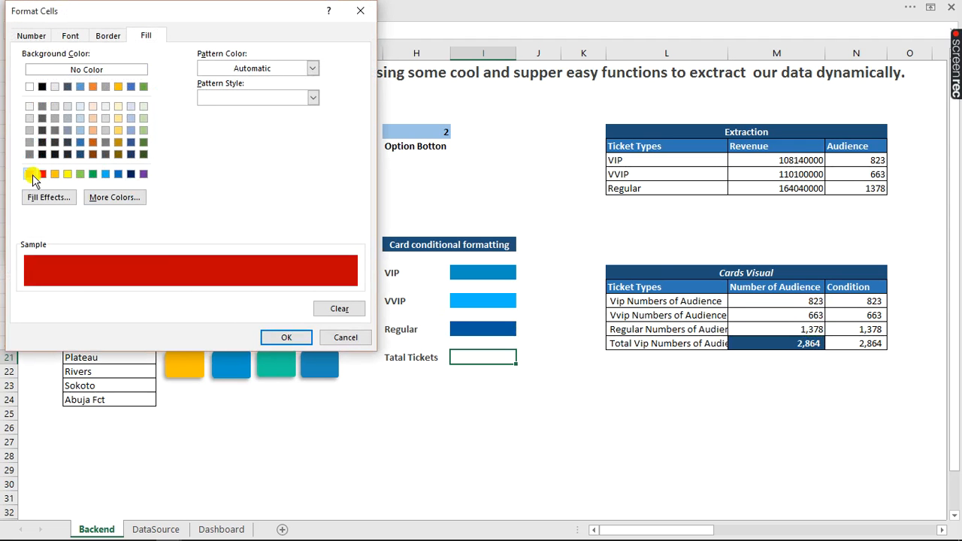
click(289, 338)
click(254, 243)
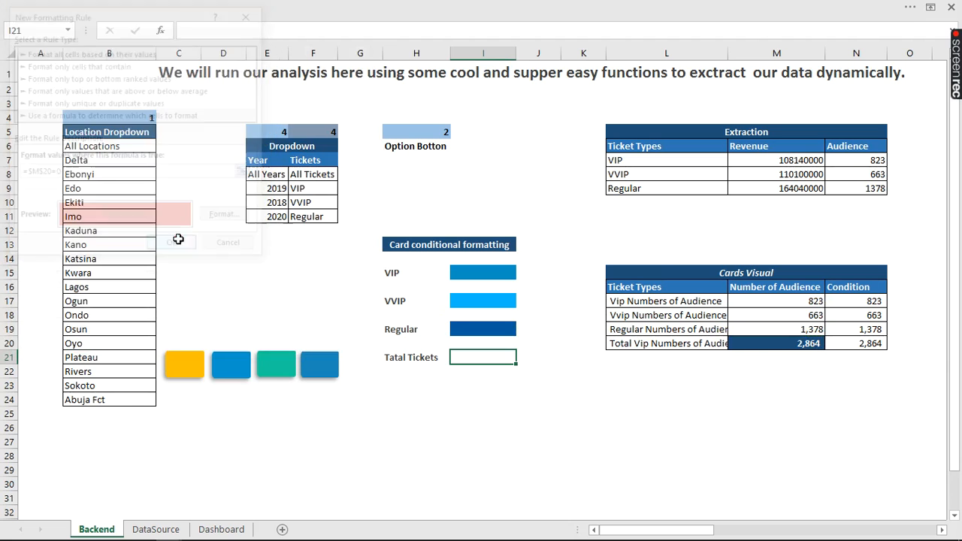
- Start a second formula-based conditional formatting rule for the total tickets cell I21 with the formula =$M$20>0
click(216, 6)
click(569, 81)
click(585, 257)
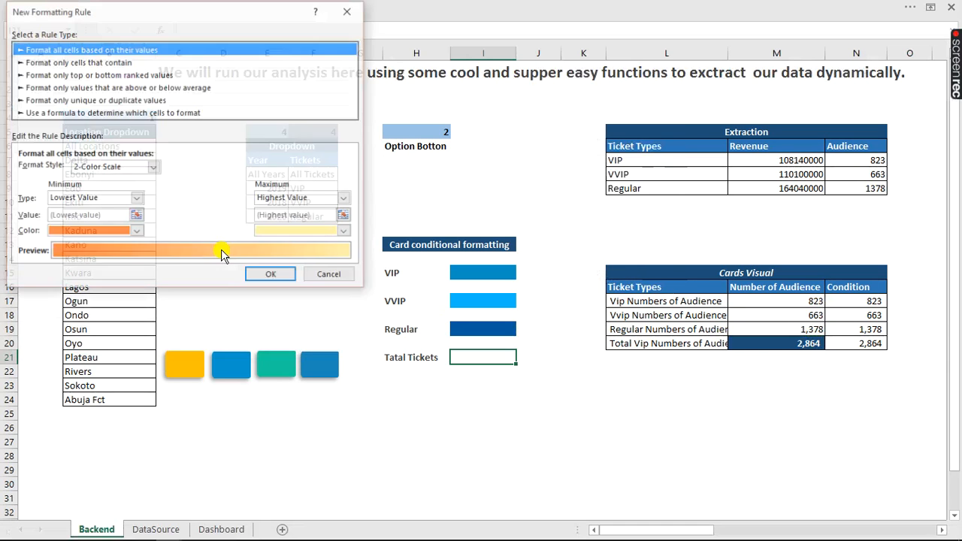
click(117, 112)
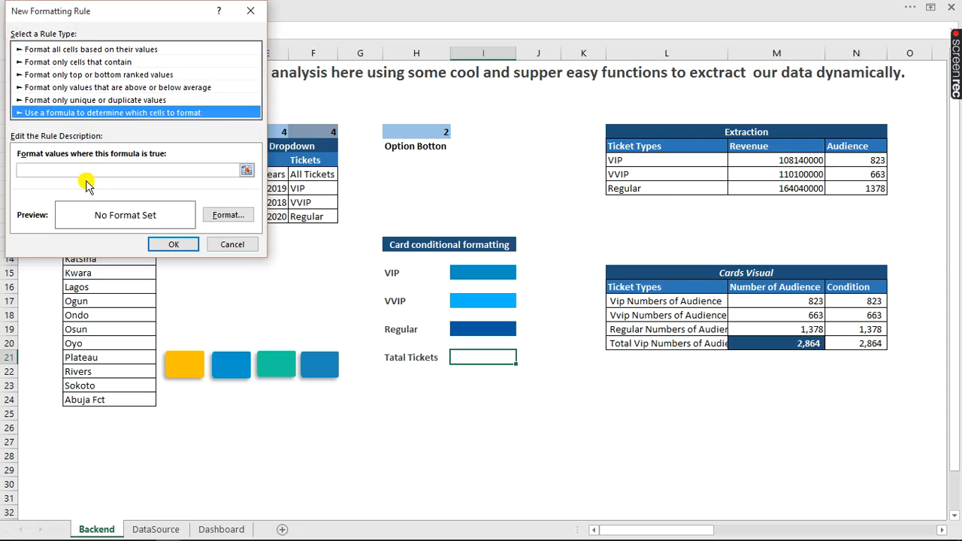
click(81, 168)
click(755, 343)
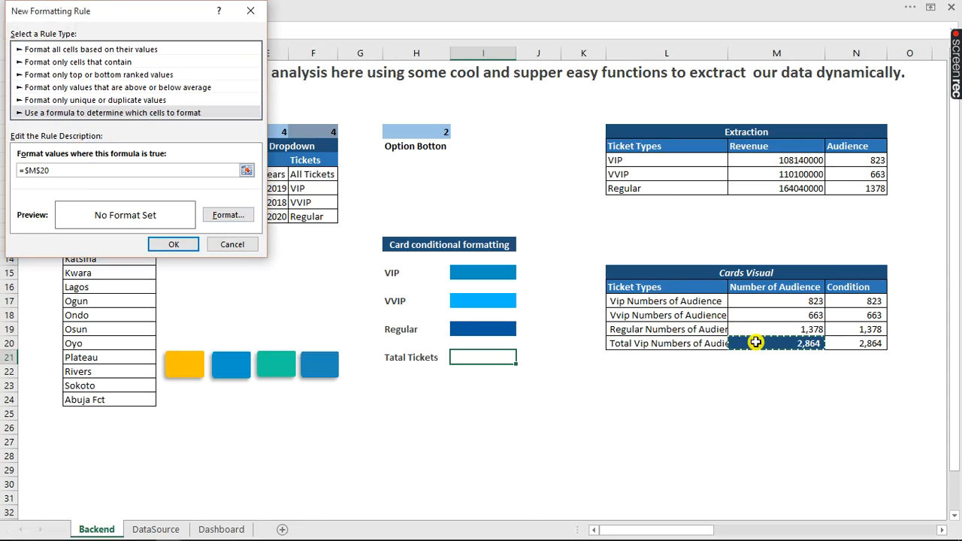
text(>0)
- Give the =$M$20>0 rule the standard orange fill and apply it to the total tickets cell
click(237, 214)
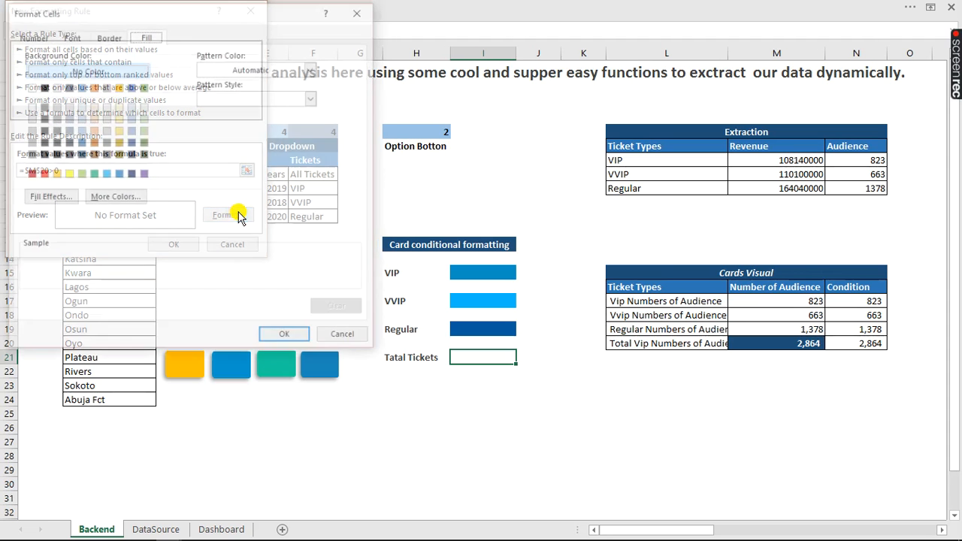
click(55, 174)
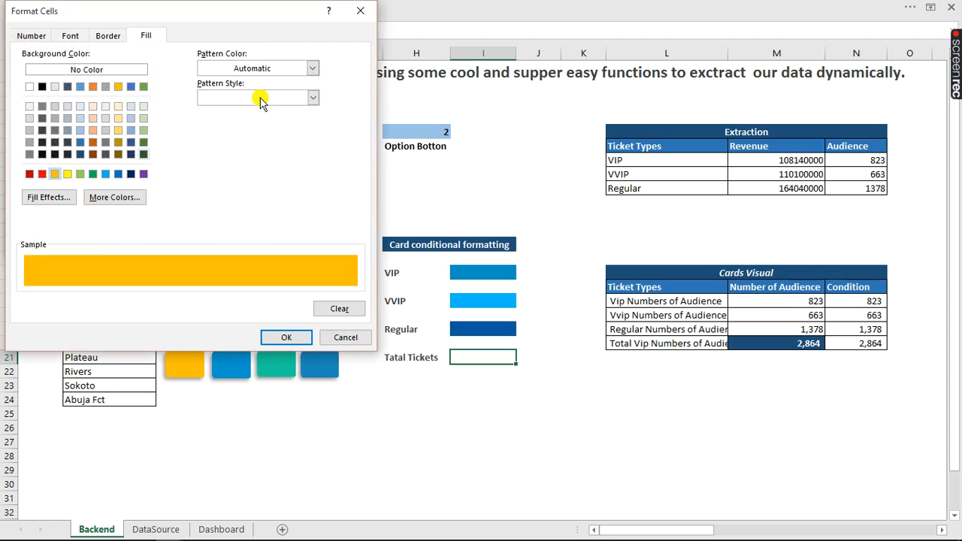
click(287, 338)
click(179, 244)
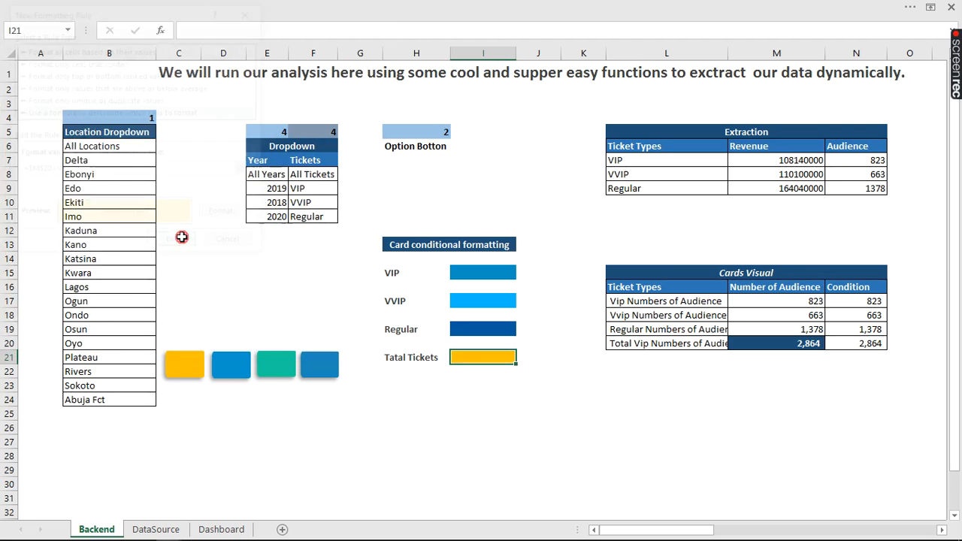
- Copy the VIP card cell I15 from the Backend sheet and paste it onto the Dashboard sheet as a linked picture
click(530, 387)
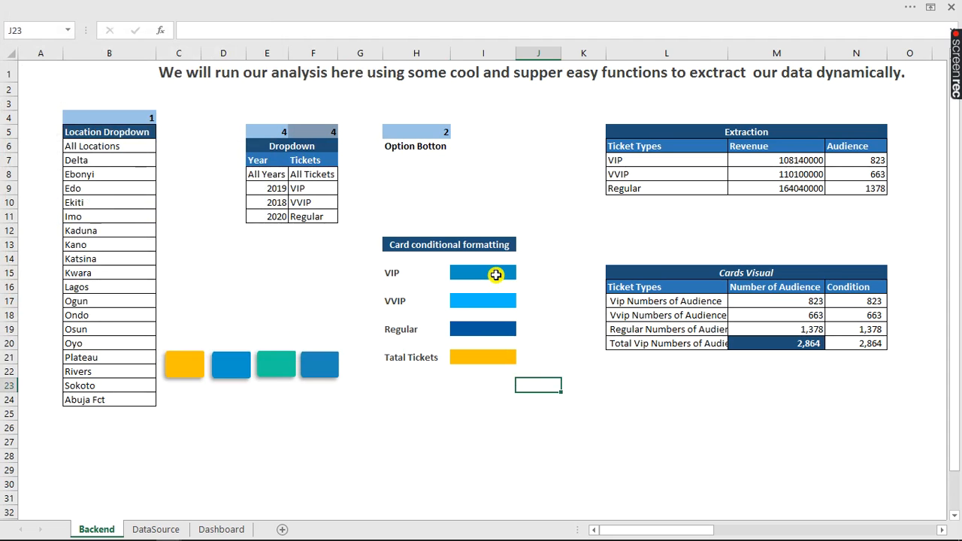
click(495, 273)
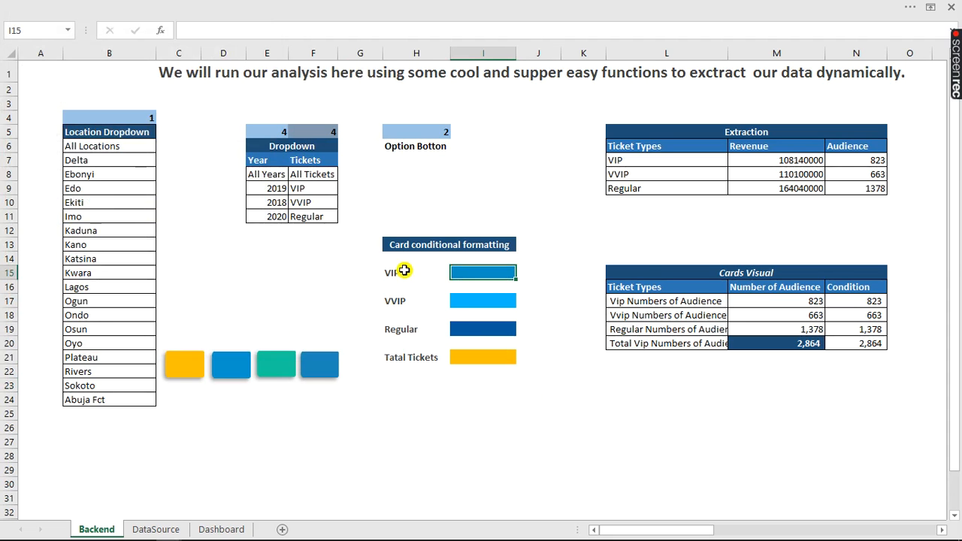
click(131, 6)
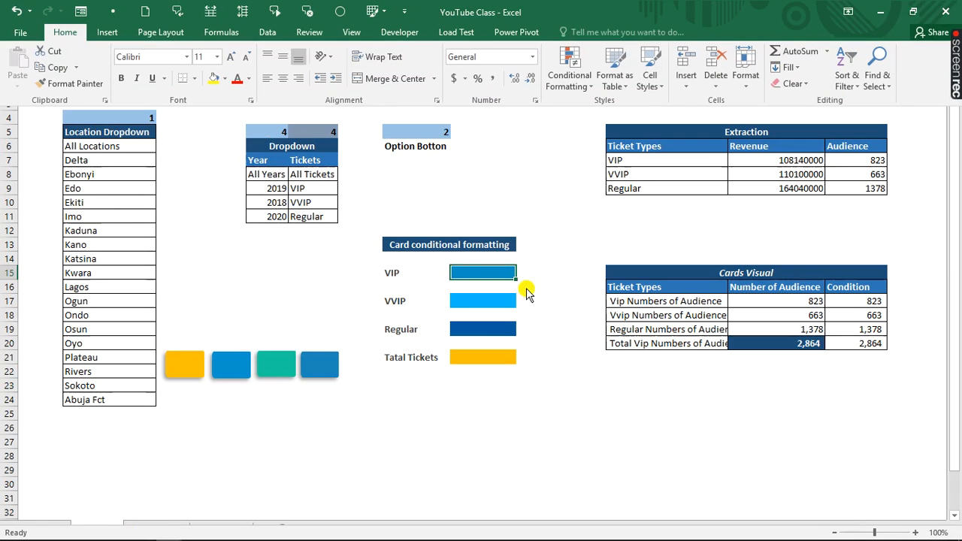
click(58, 67)
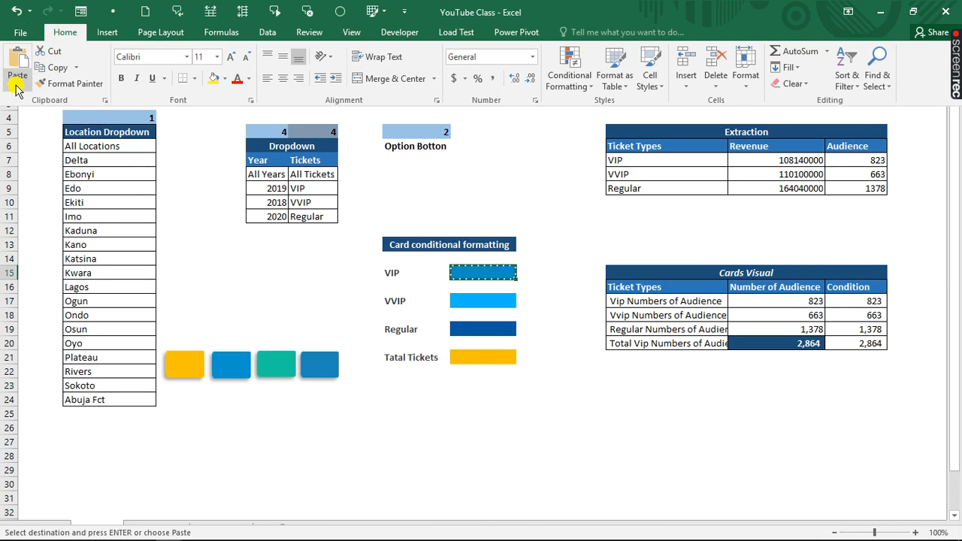
click(16, 84)
click(16, 85)
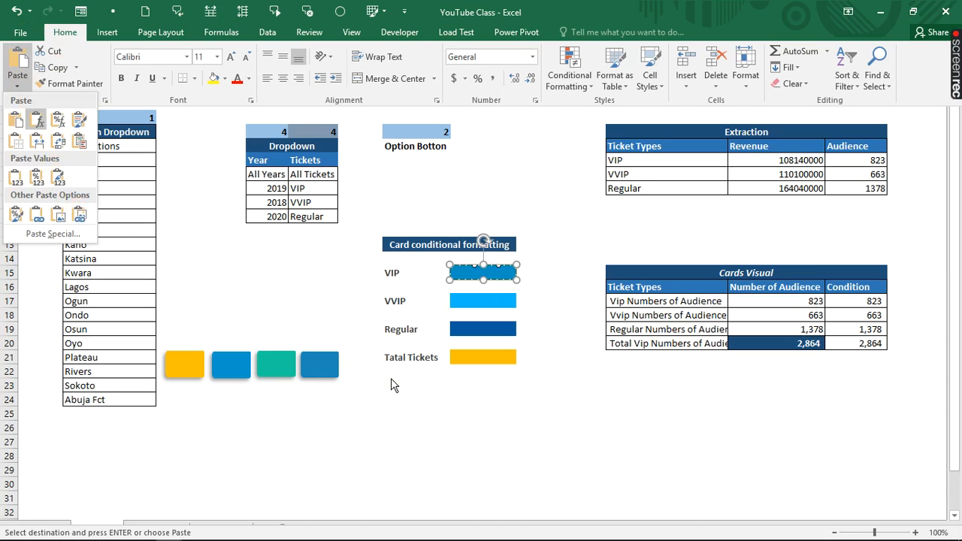
click(412, 422)
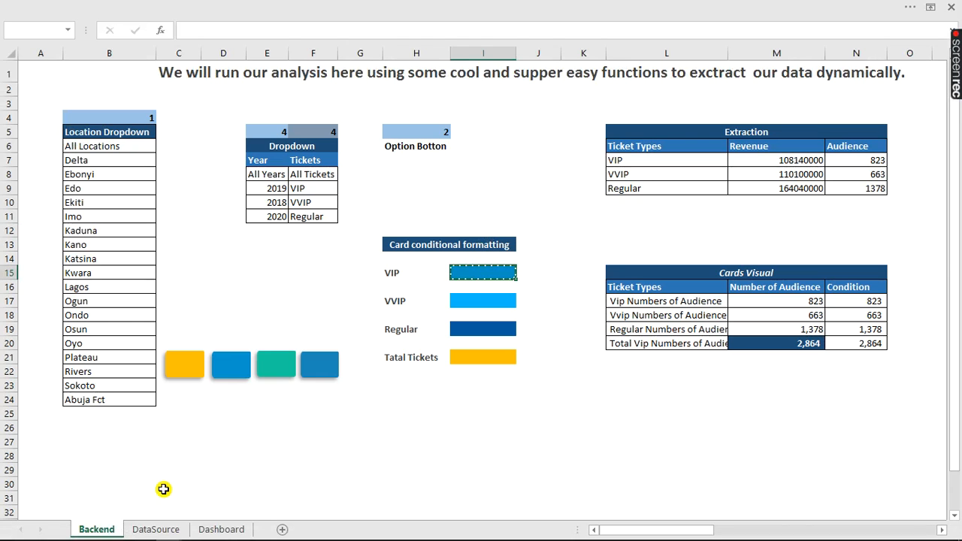
click(221, 530)
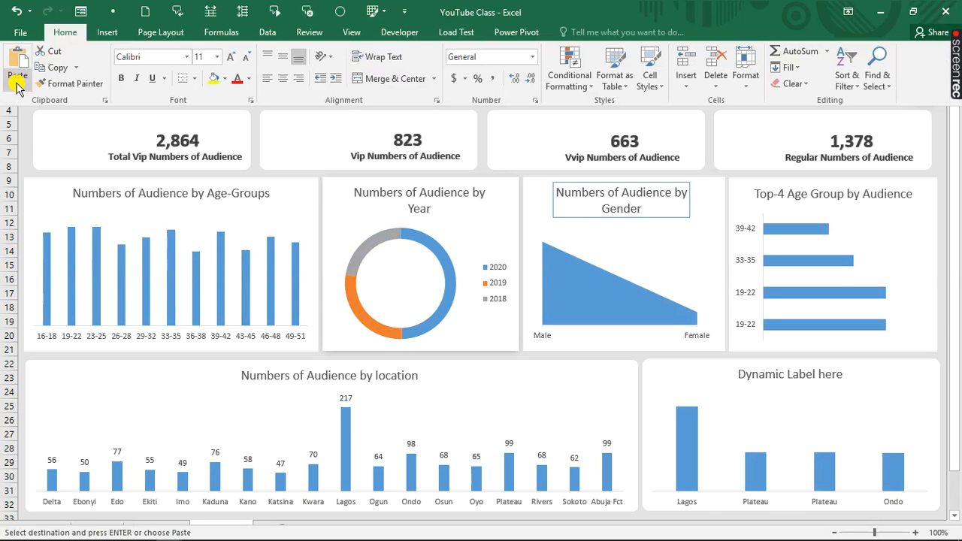
click(16, 85)
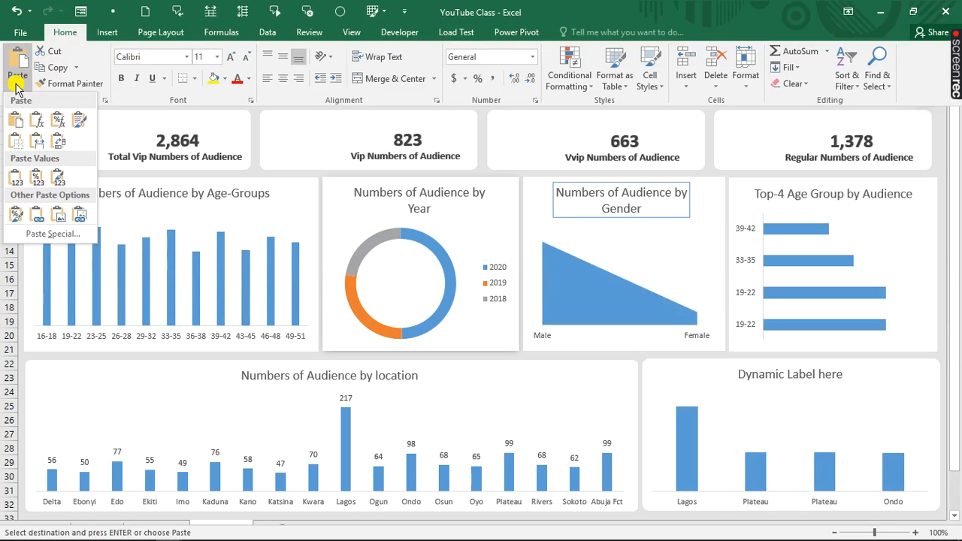
click(80, 217)
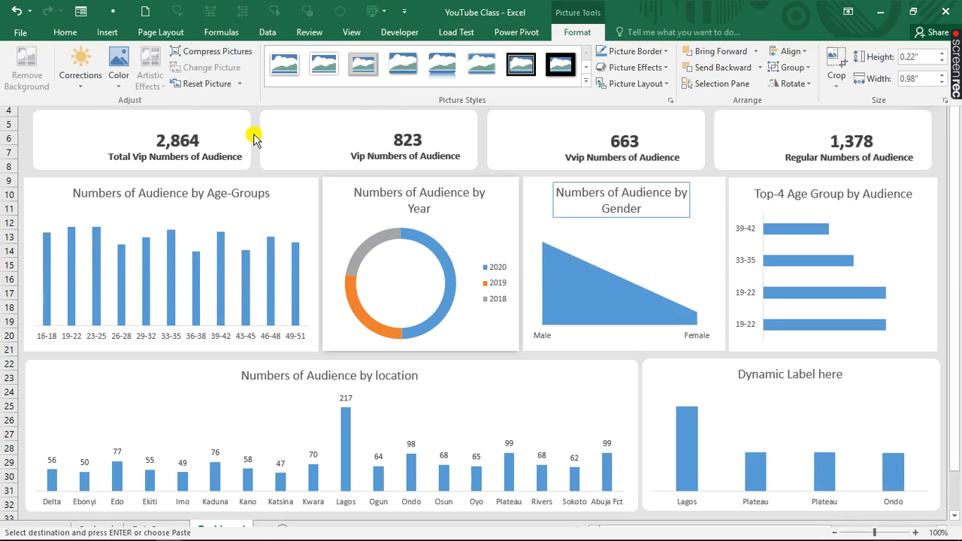
- Place the linked picture over the VIP card and resize it to the card's width and height
drag(269, 81, 215, 120)
drag(357, 120, 415, 170)
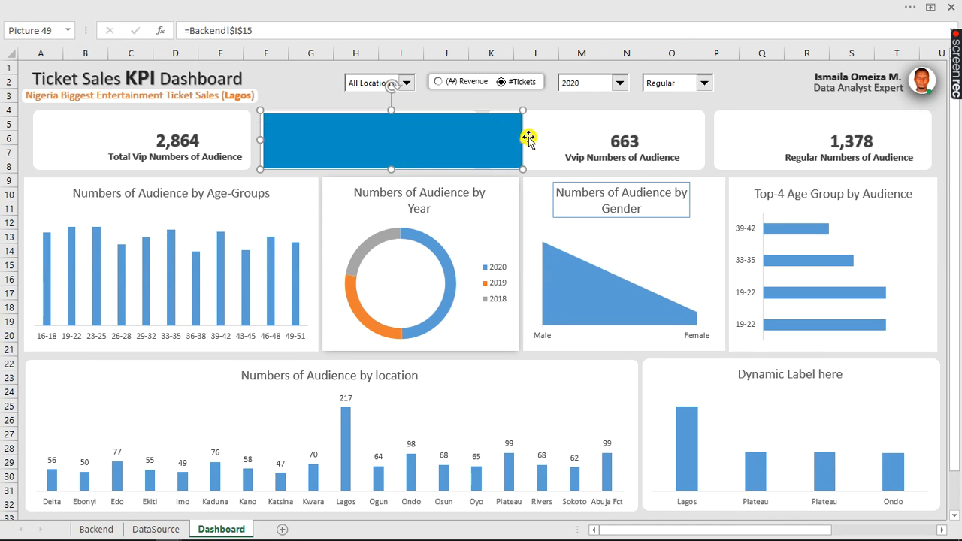
drag(522, 138, 478, 142)
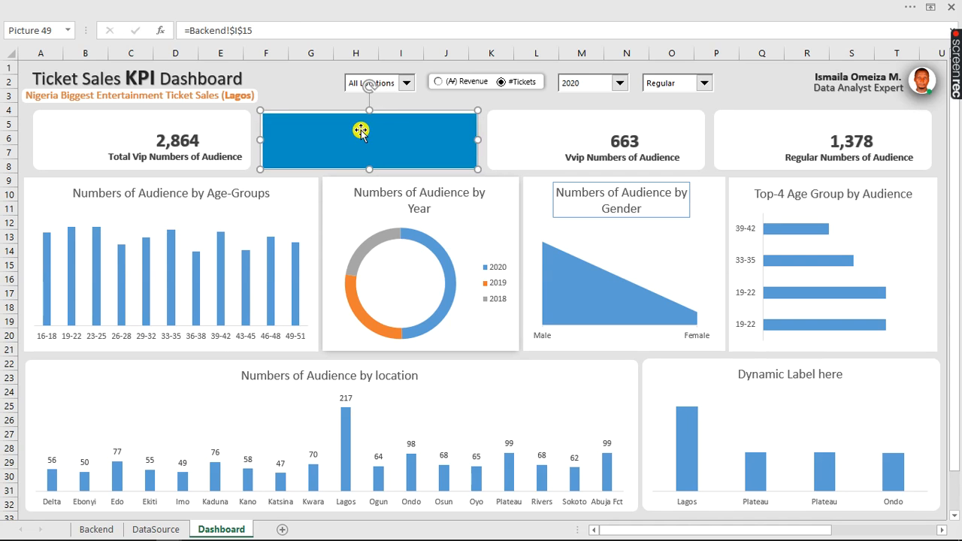
- Move the linked picture aside to check the white card beneath, move it back and widen it to cover the card
drag(361, 131, 418, 129)
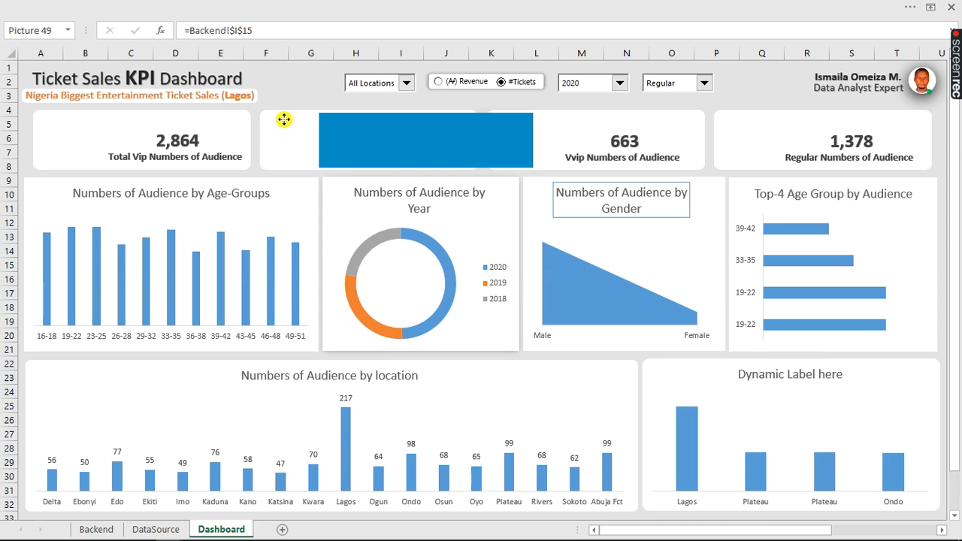
click(282, 121)
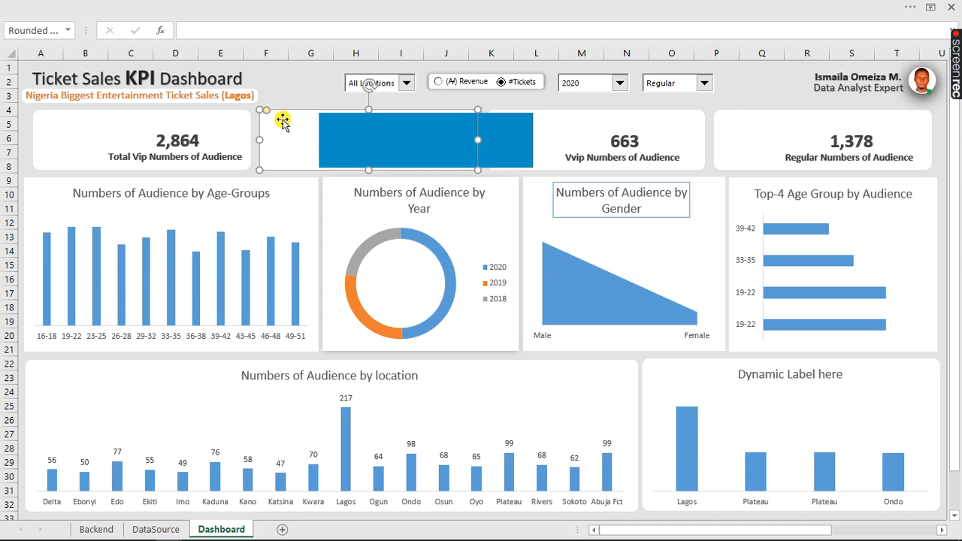
key(Escape)
click(397, 139)
drag(397, 139, 342, 137)
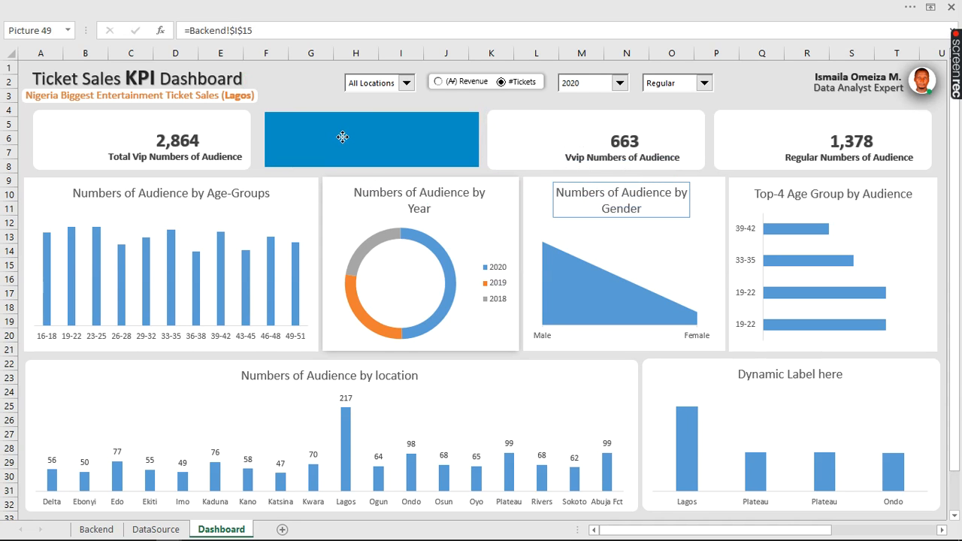
drag(270, 146, 257, 139)
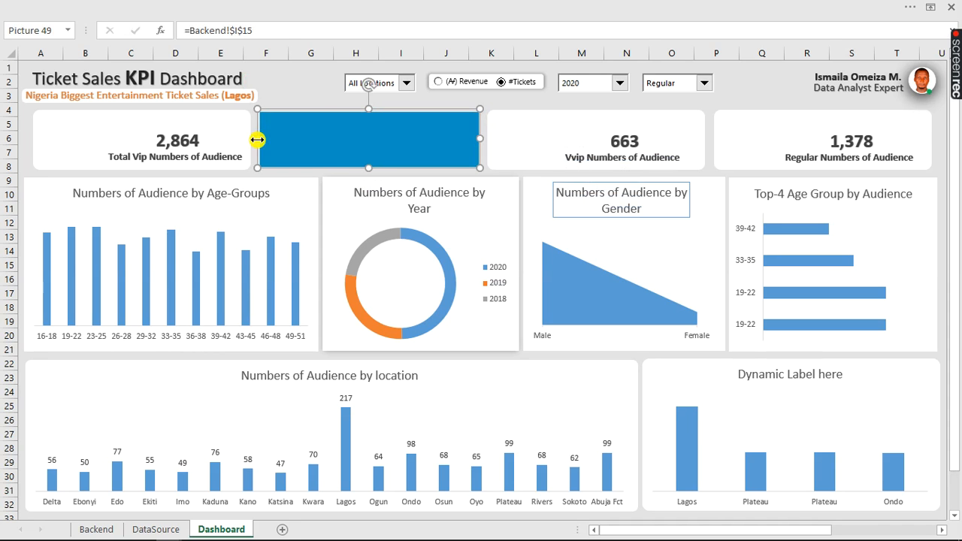
- Send the linked picture to the back, behind the VIP card's texts, and select the VIP value text box
right_click(317, 140)
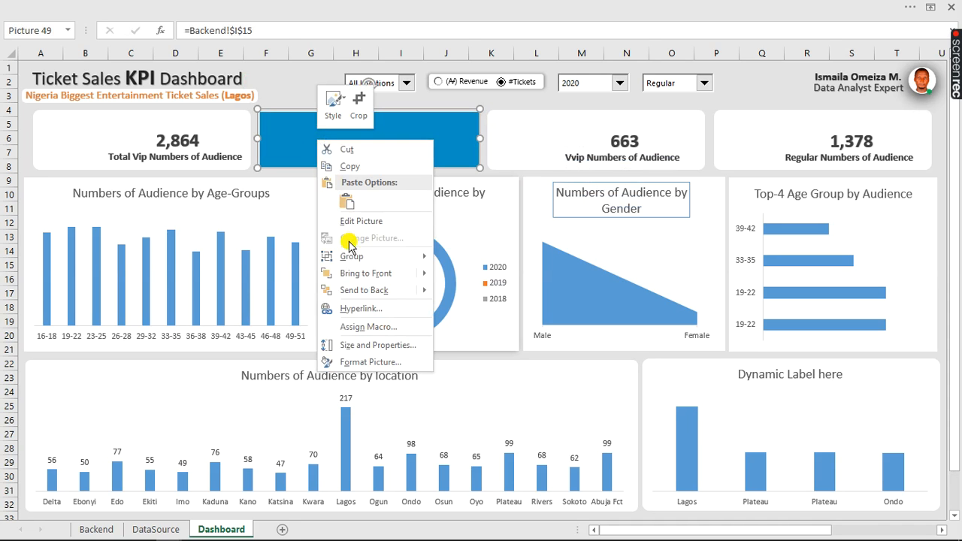
mouse_move(374, 295)
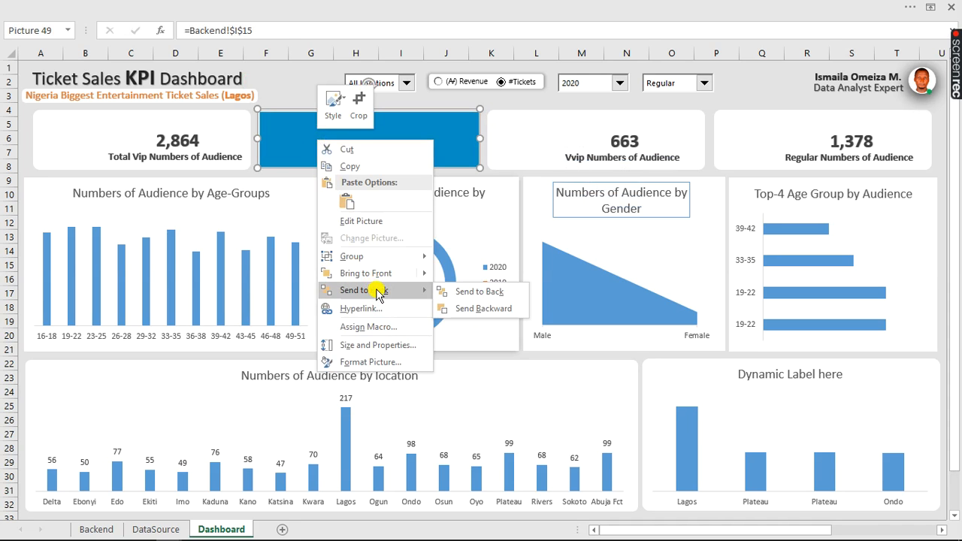
click(489, 293)
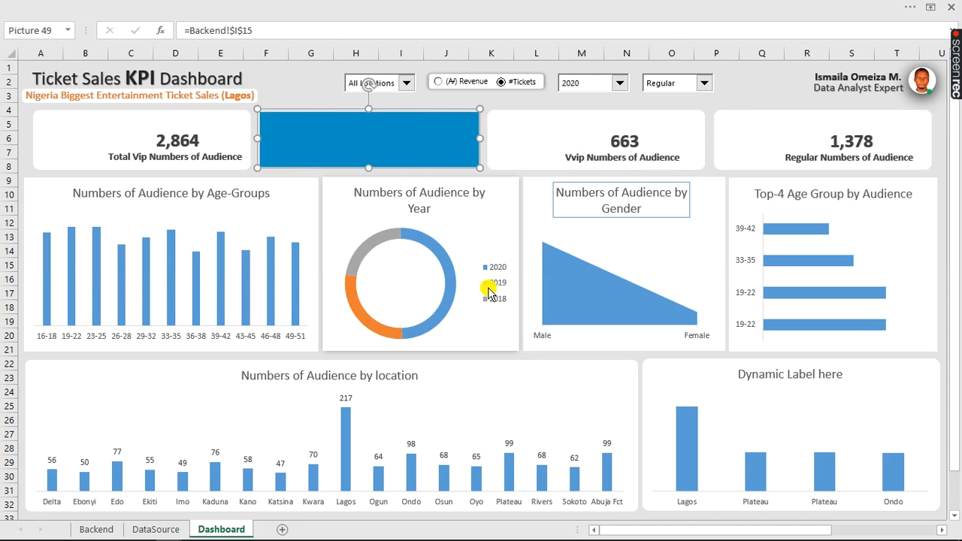
click(407, 142)
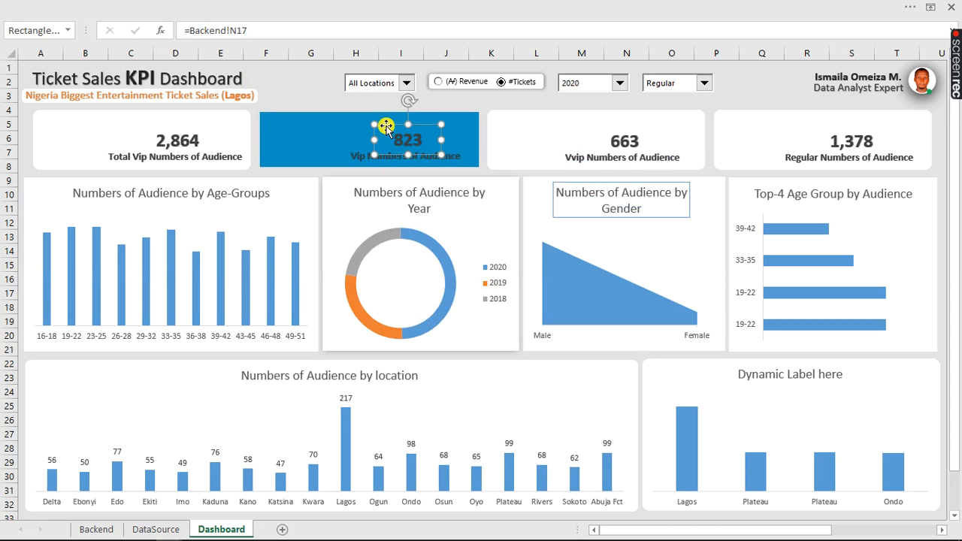
- Examine the card styling in the Tick Sales Dashboard workbook and return to the YouTube Class workbook
click(156, 10)
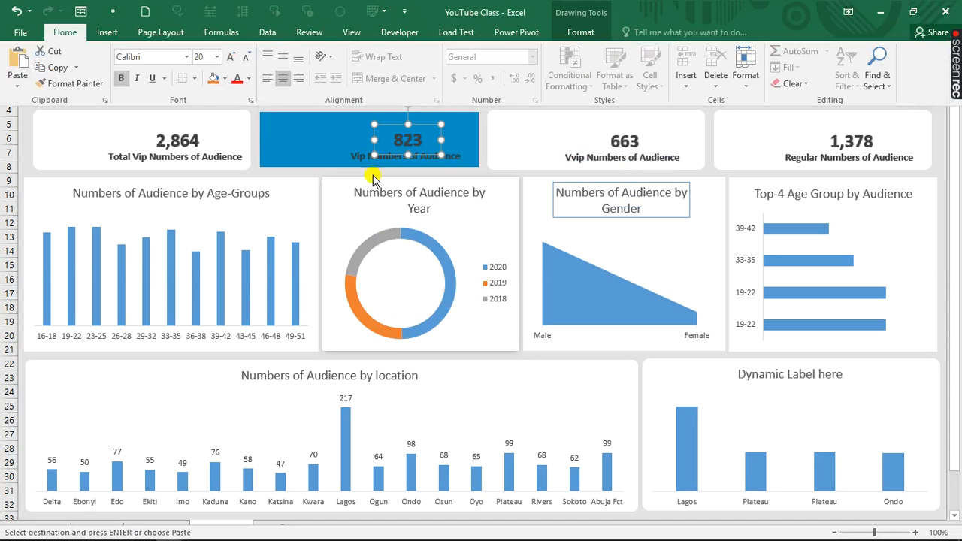
click(356, 34)
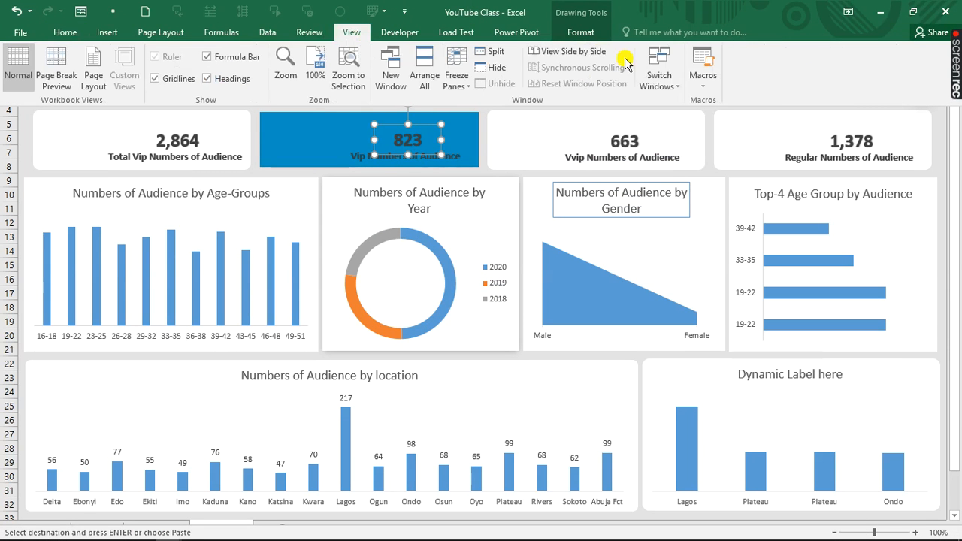
click(660, 75)
click(678, 136)
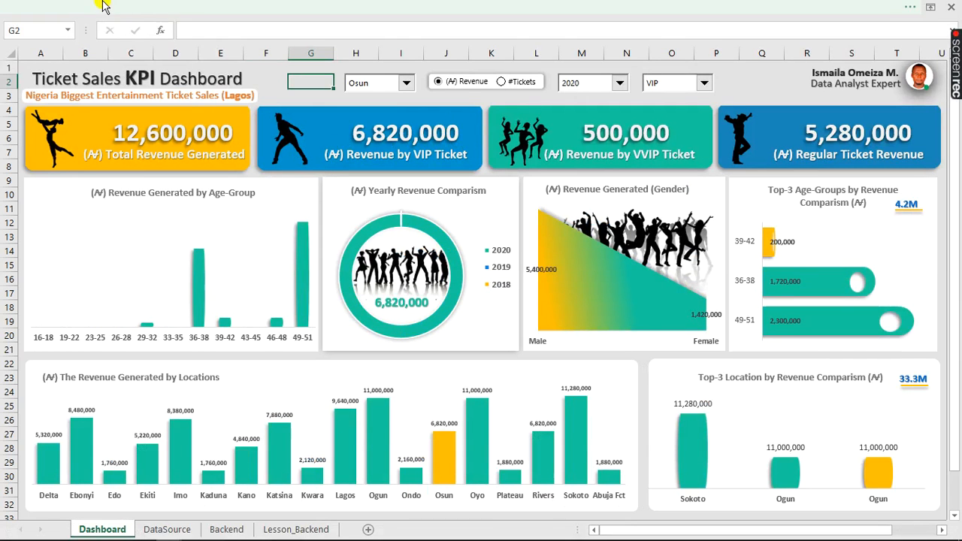
click(109, 7)
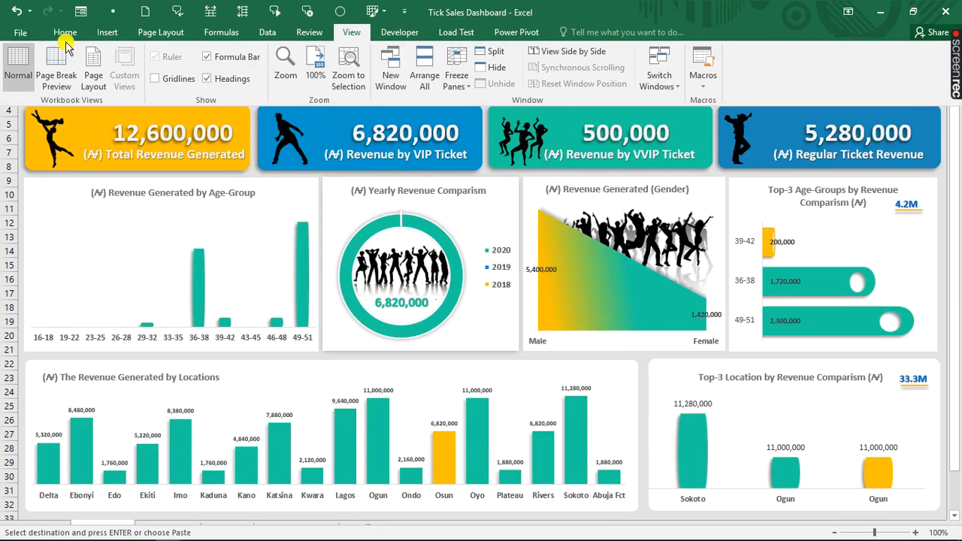
click(659, 75)
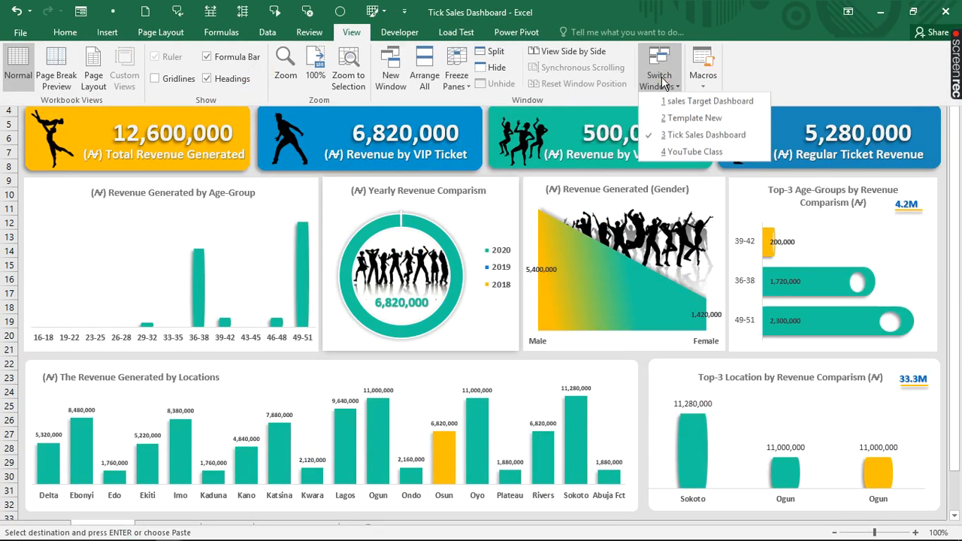
click(684, 152)
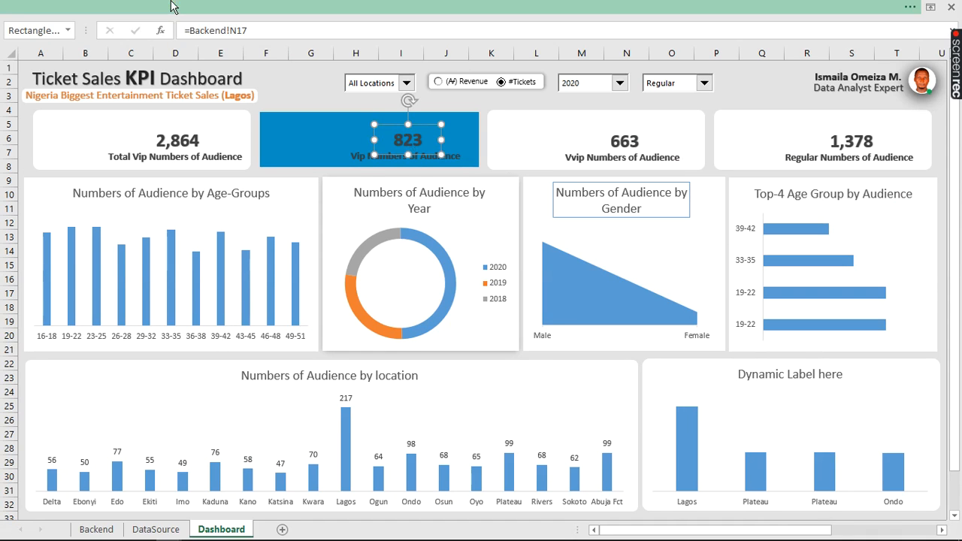
- Enlarge the VIP card's value text to font size 32 and color it white
click(175, 9)
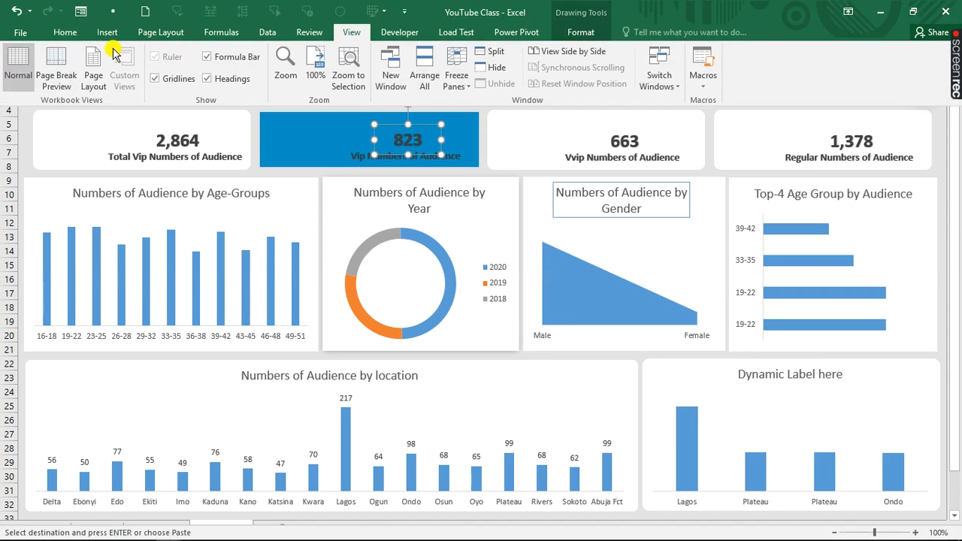
click(65, 33)
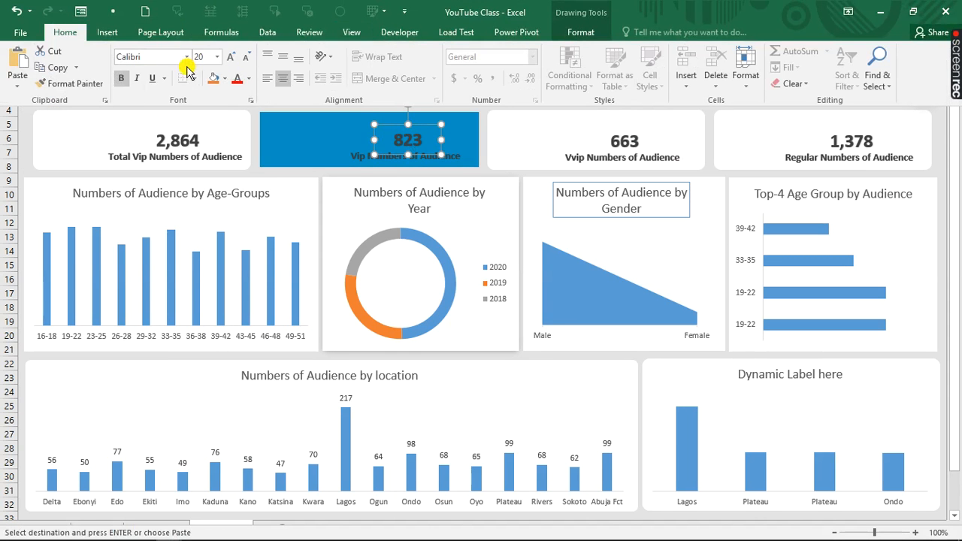
click(228, 61)
click(229, 61)
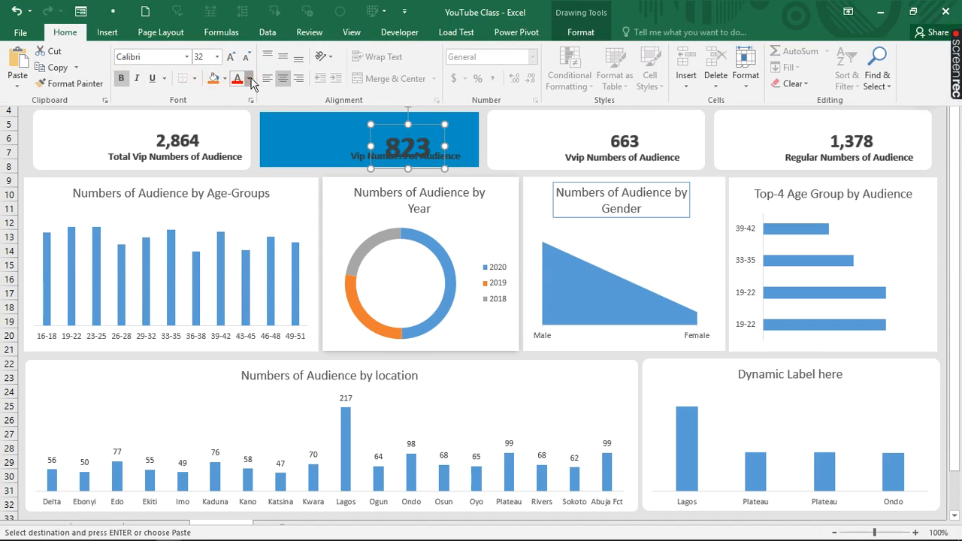
click(251, 80)
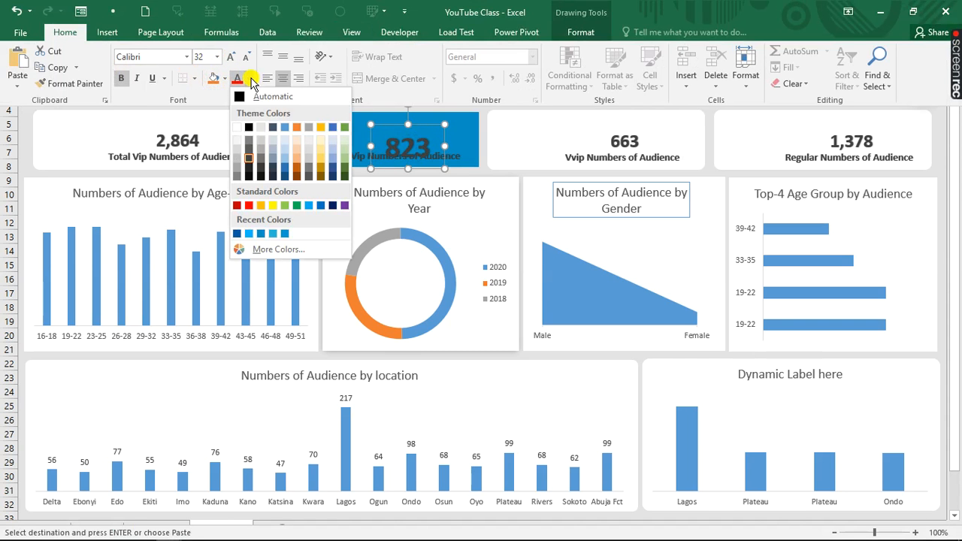
click(238, 127)
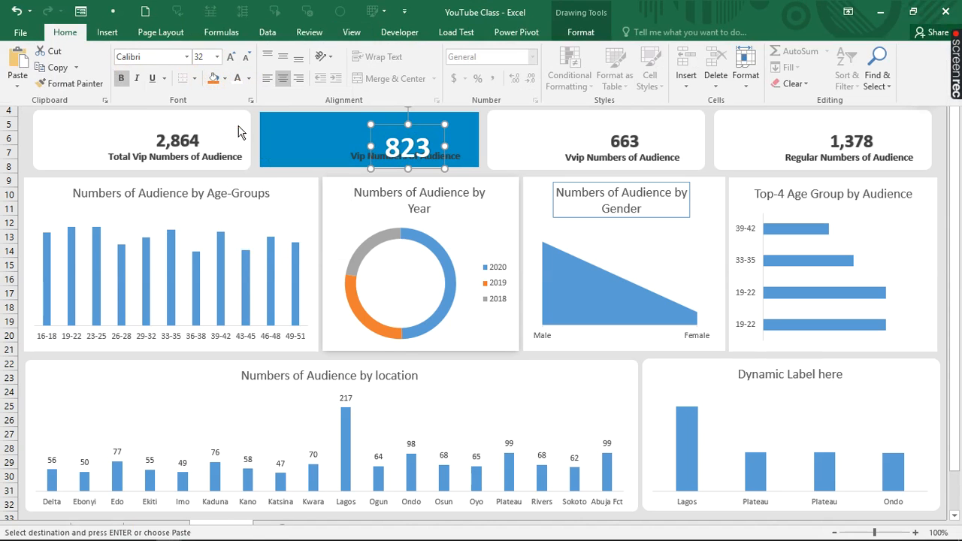
- Move the VIP value higher in its card and switch the dashboard to Revenue
click(383, 125)
drag(389, 124, 388, 111)
click(444, 83)
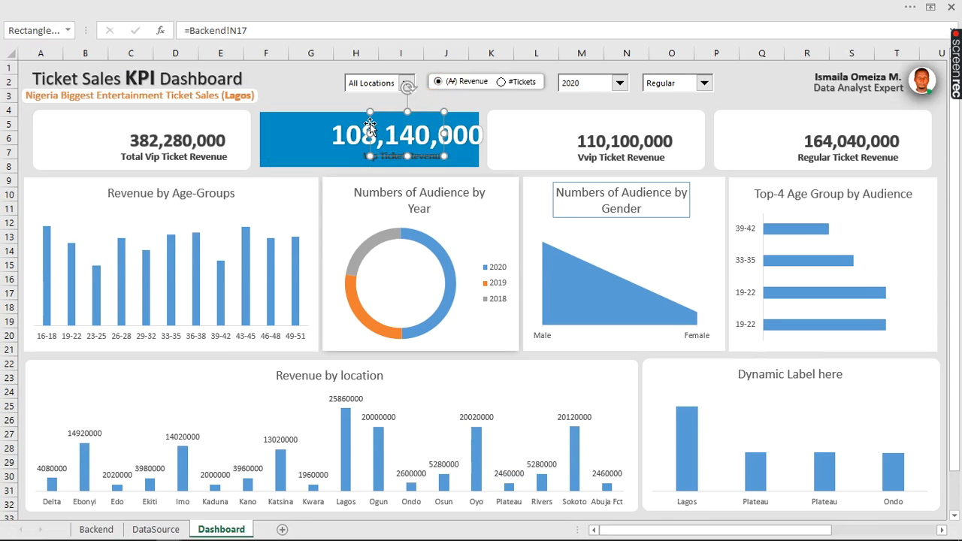
- Shift the VIP value up and to the left within its card and reduce its font size to 28
drag(368, 132, 358, 120)
click(206, 3)
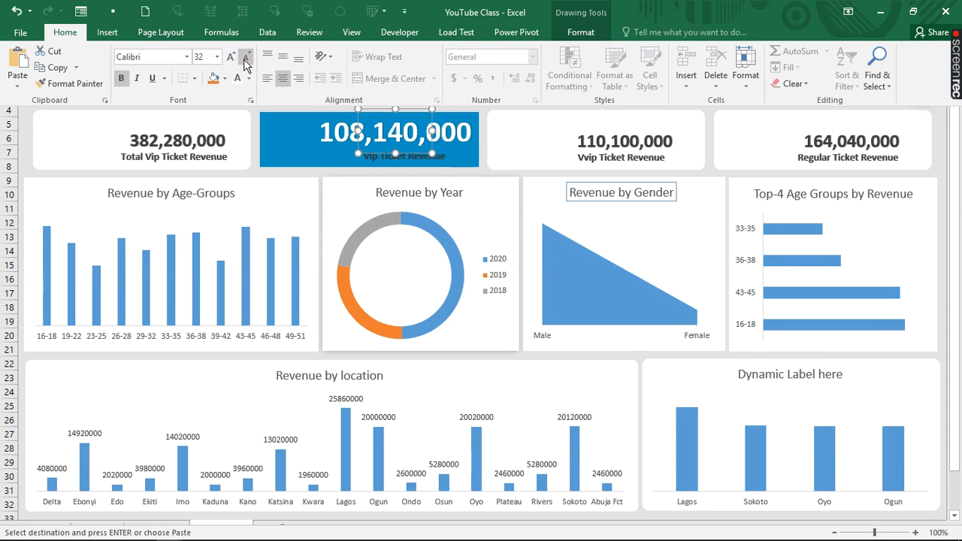
click(247, 57)
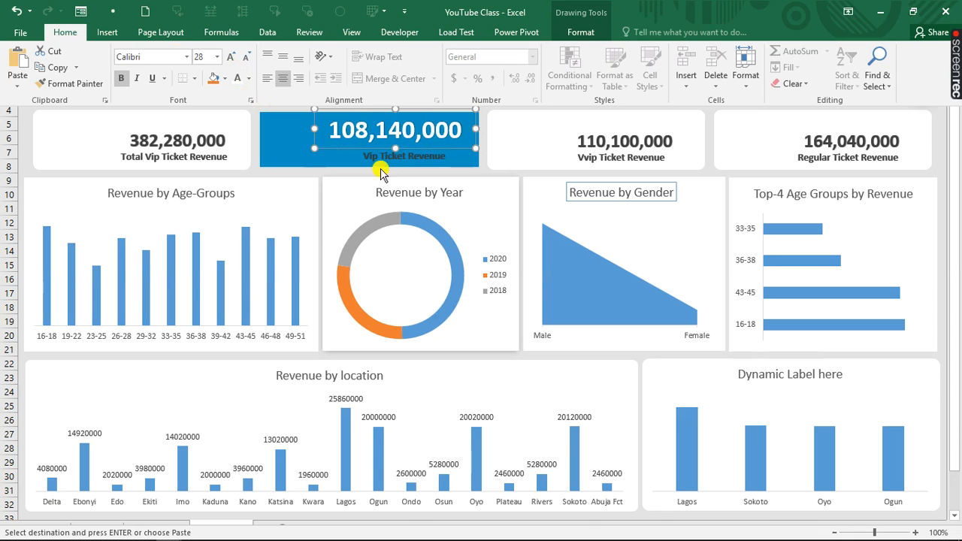
- Enlarge the VIP card's label text to font size 12 and recolor it to a light off-white shade
click(386, 156)
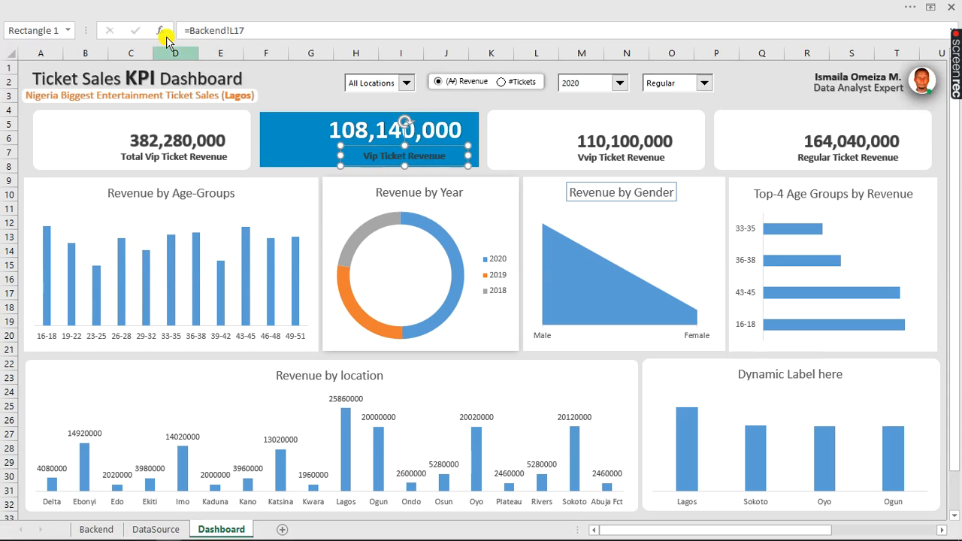
click(184, 8)
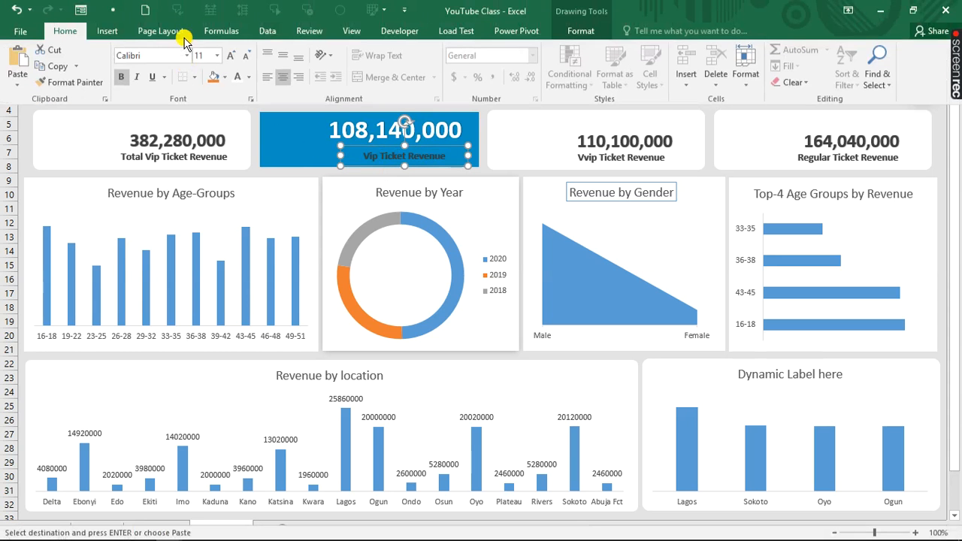
click(230, 60)
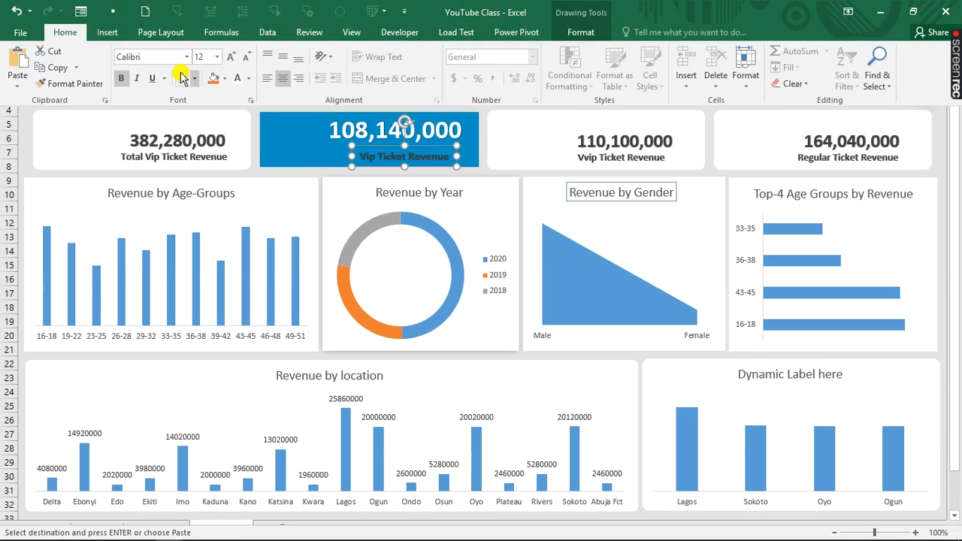
click(250, 79)
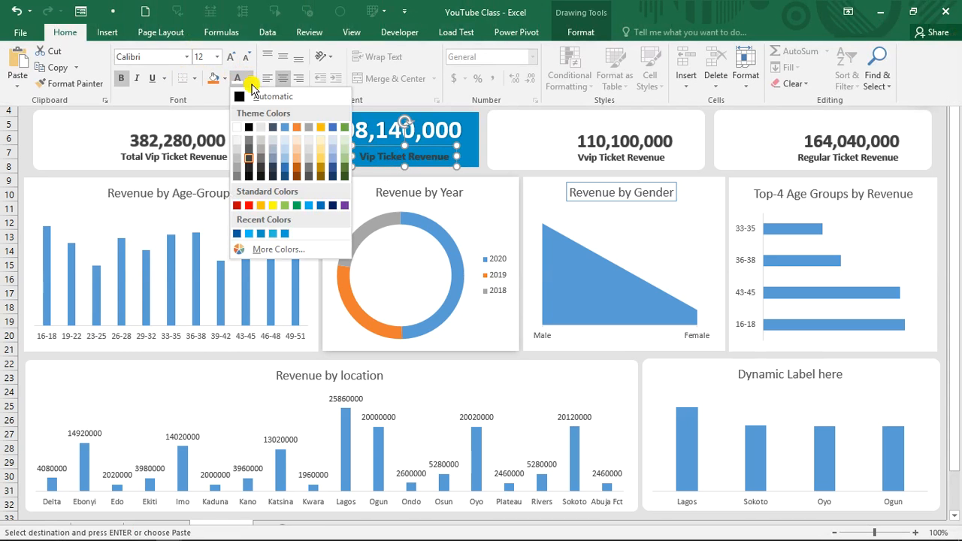
click(238, 148)
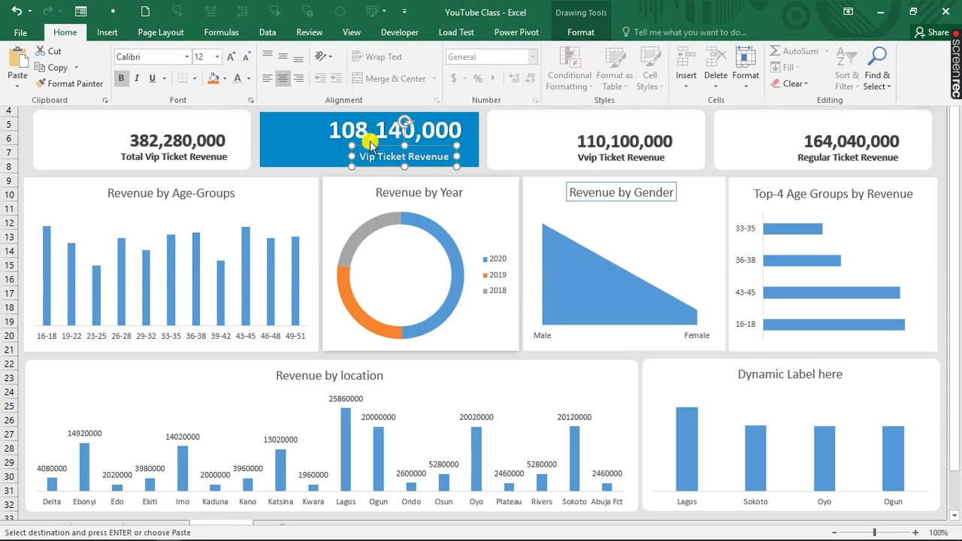
- Deselect the VIP label and filter the dashboard to the Delta location
click(284, 138)
click(281, 87)
click(314, 69)
click(406, 83)
click(370, 98)
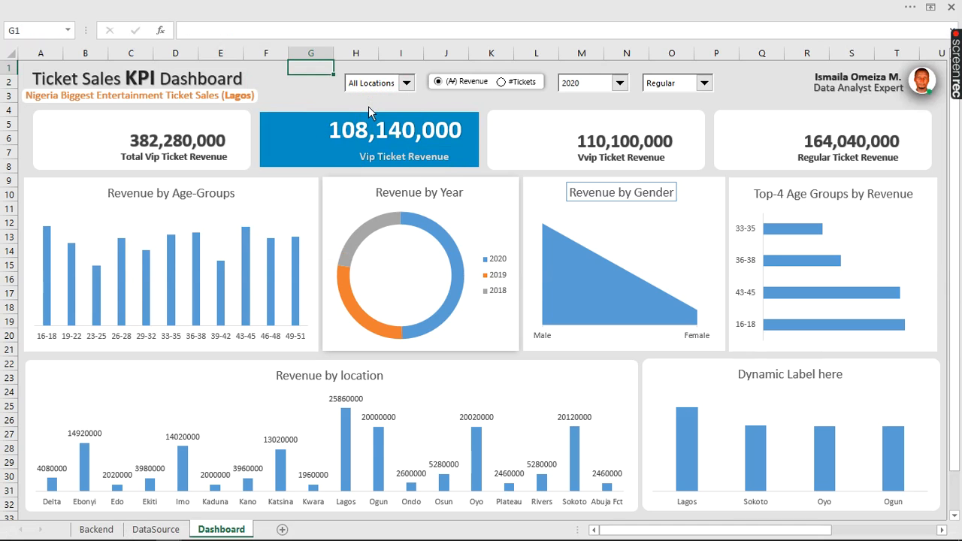
- Set the dashboard's year filter to 2018 and its location filter to All Locations
click(617, 82)
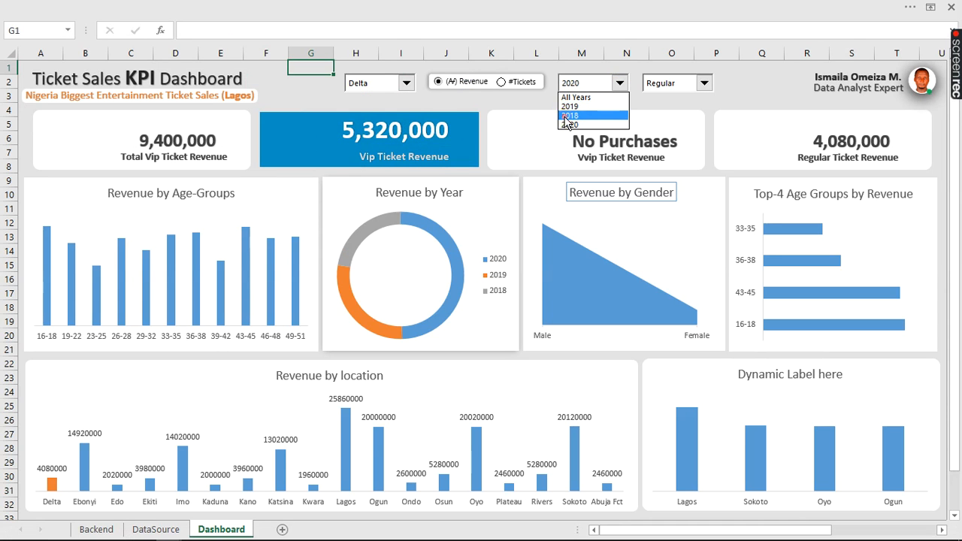
click(566, 117)
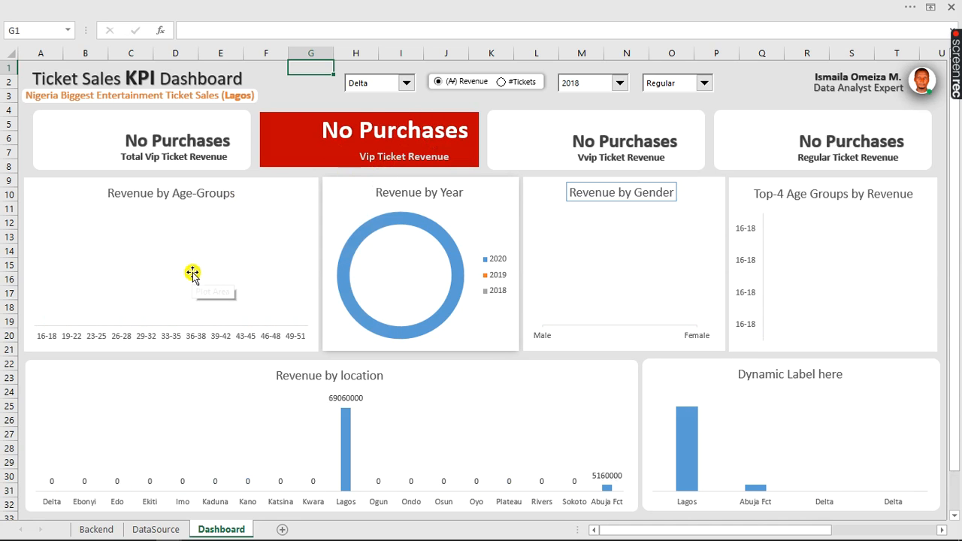
click(407, 84)
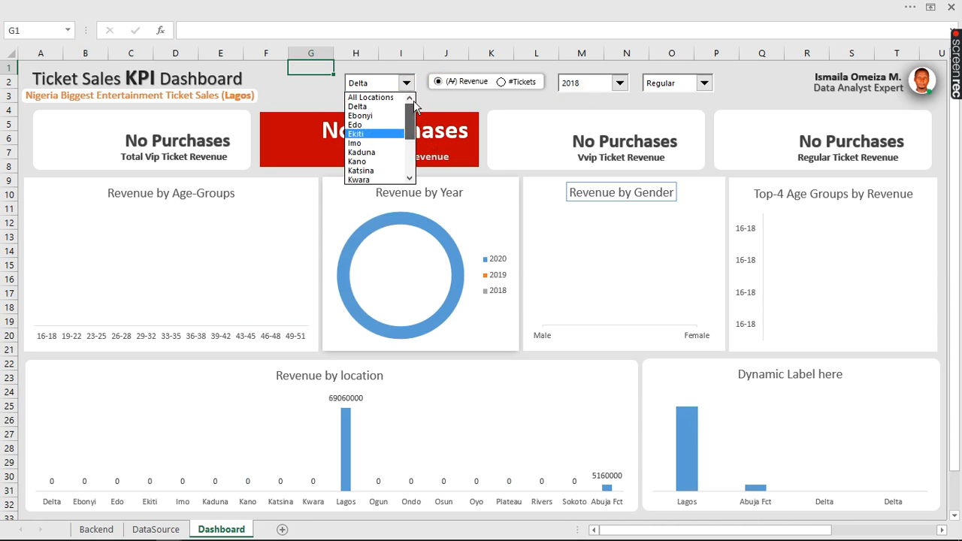
click(387, 105)
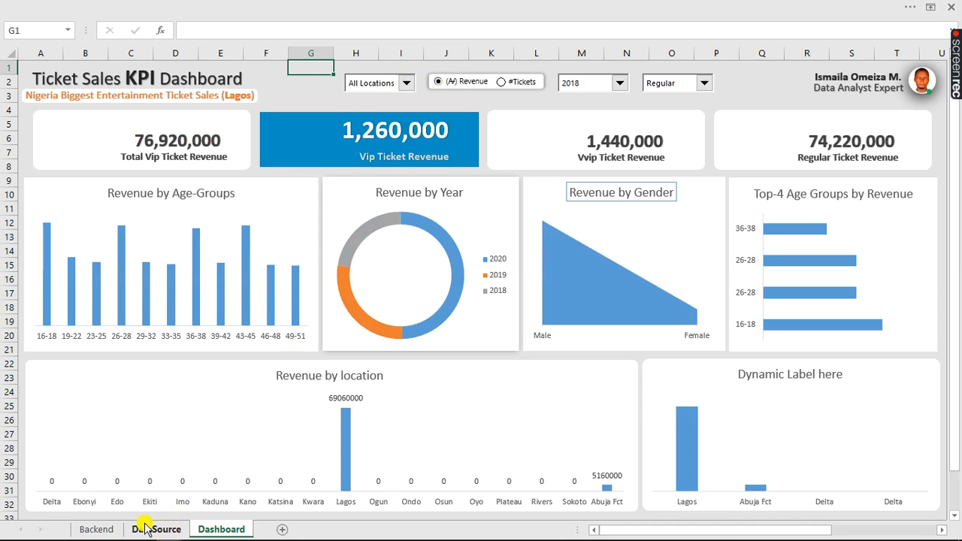
- Copy the VVIP color cell I17 from the Backend sheet and paste it into the Dashboard as a linked picture
click(105, 530)
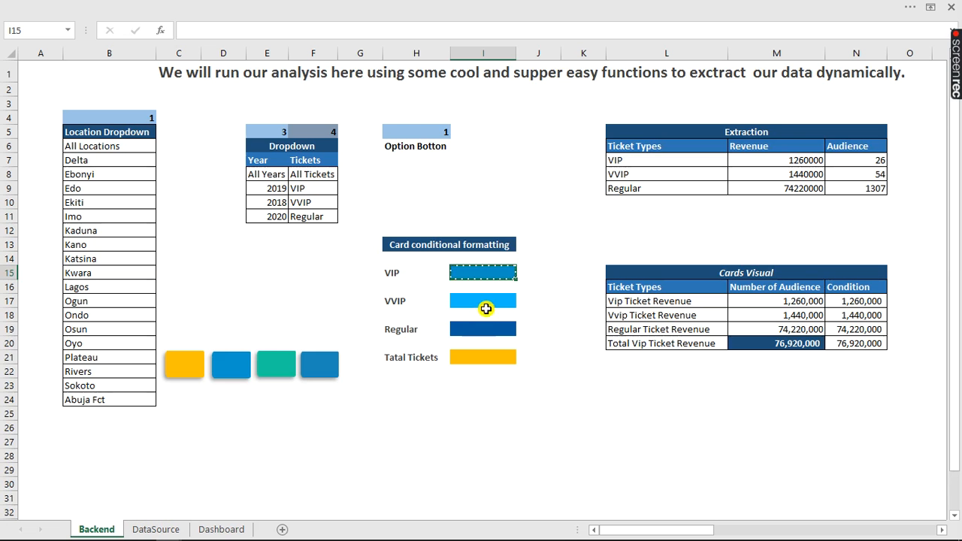
click(486, 302)
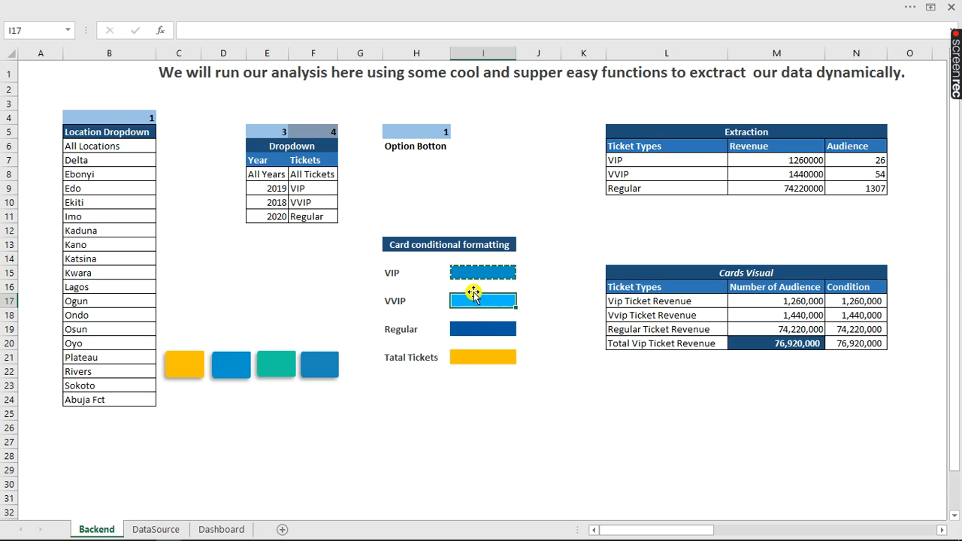
key(ctrl+c)
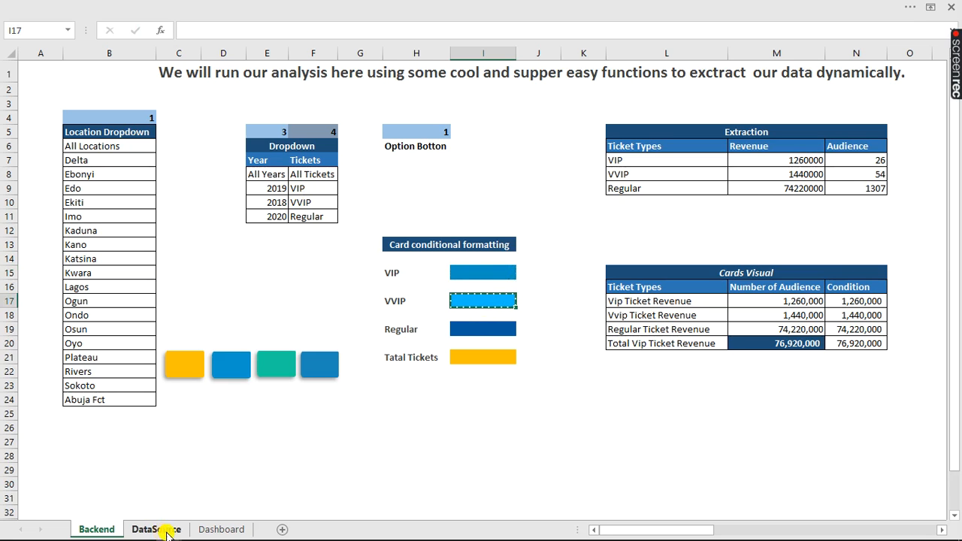
click(204, 531)
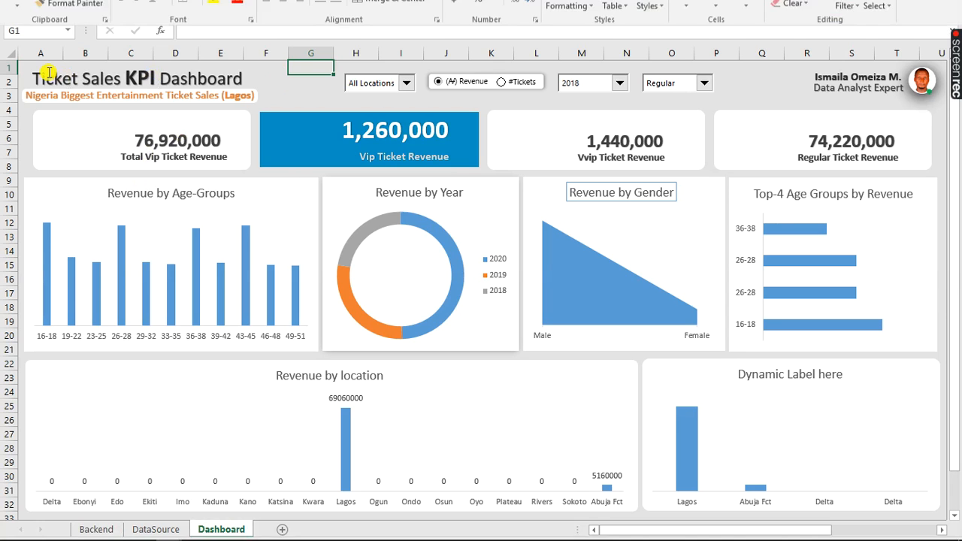
click(18, 91)
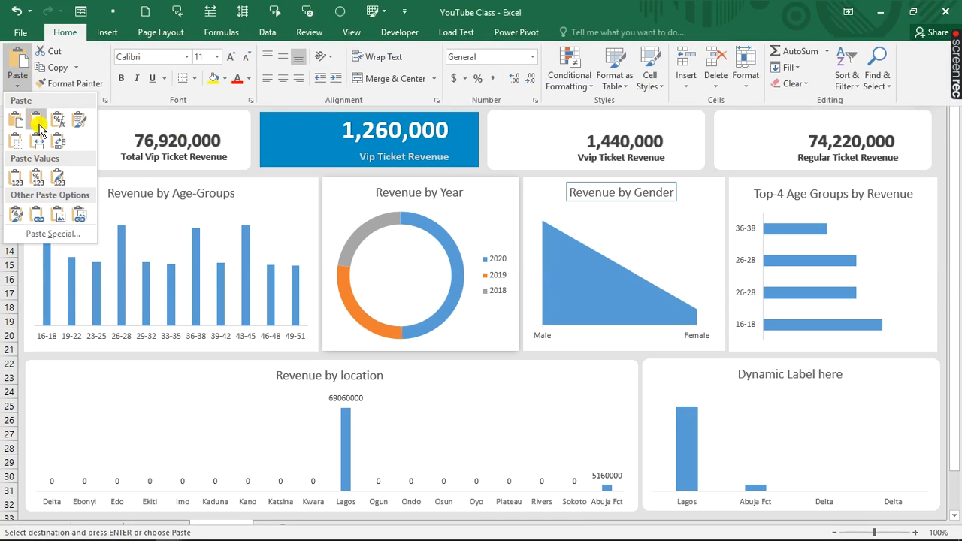
click(82, 222)
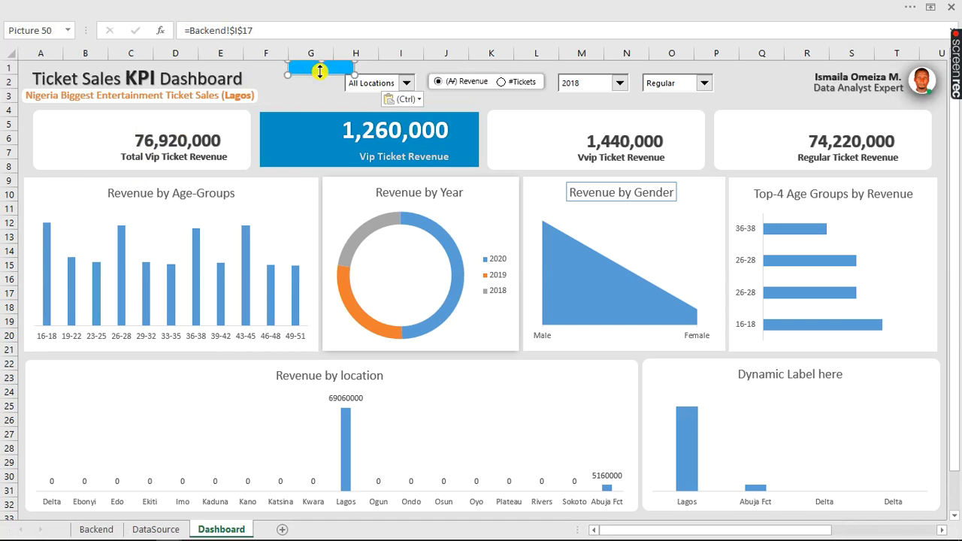
- Place the VVIP linked picture over the VIP card and stretch it to the card's height and width
drag(315, 66, 293, 169)
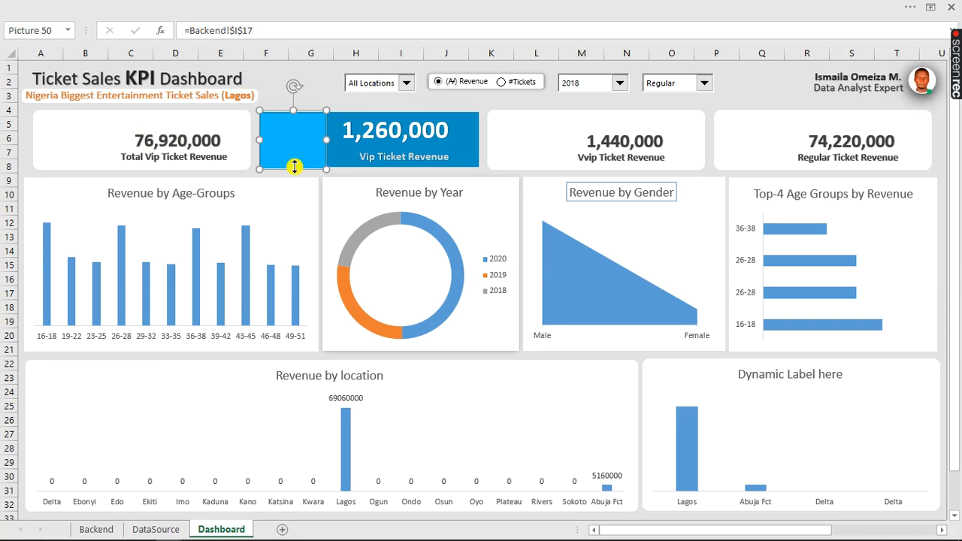
drag(327, 140, 475, 145)
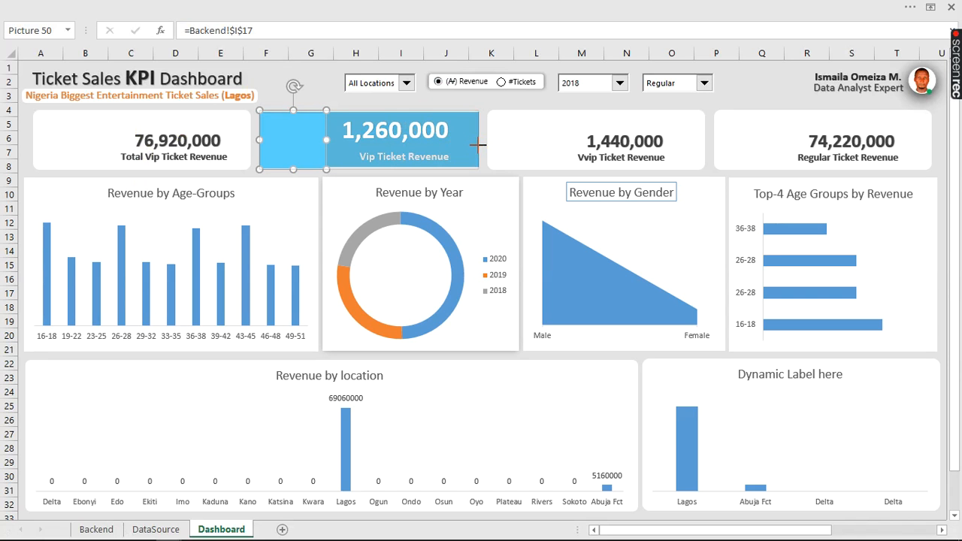
drag(478, 145, 476, 144)
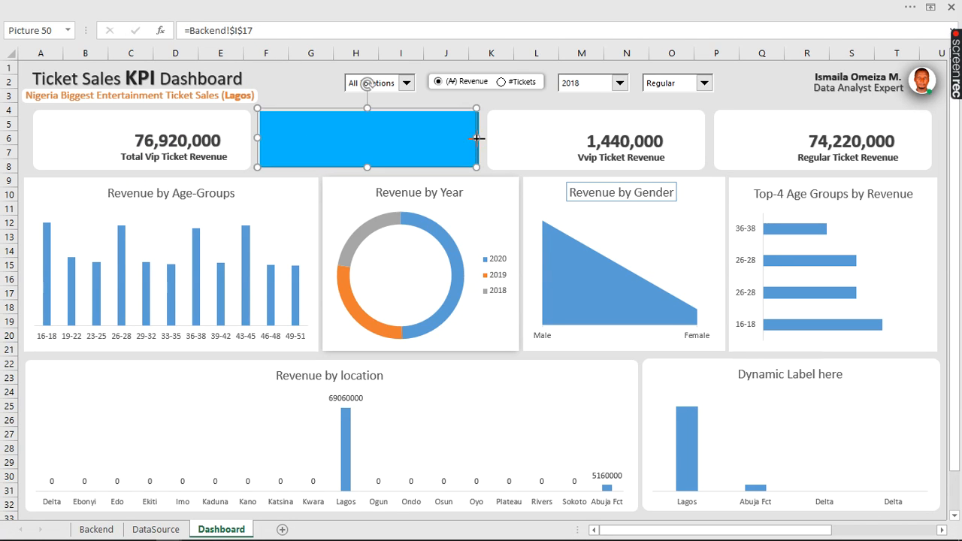
drag(476, 139, 480, 138)
- Remove the white background shape of the Total Vip Ticket Revenue card and move the VVIP linked picture into its place
click(76, 124)
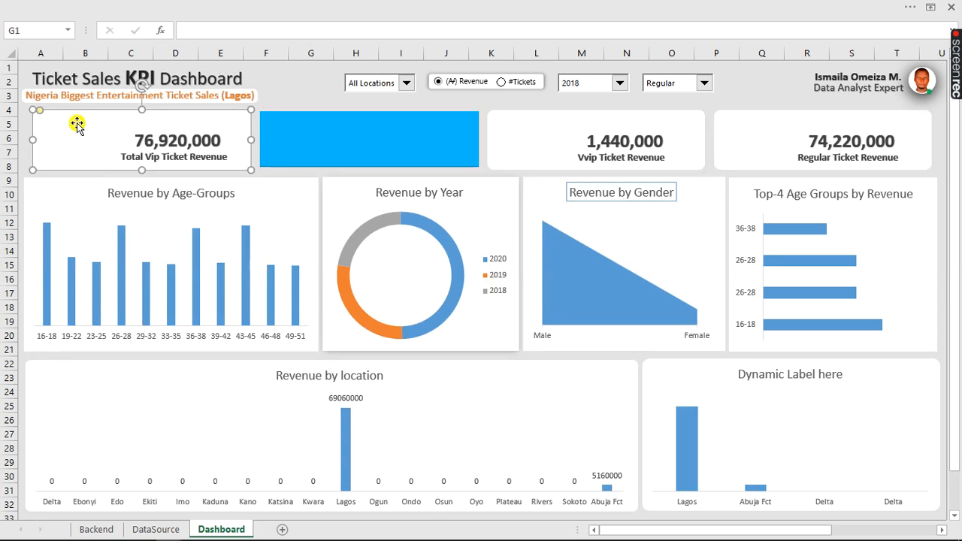
key(Escape)
drag(343, 134, 112, 136)
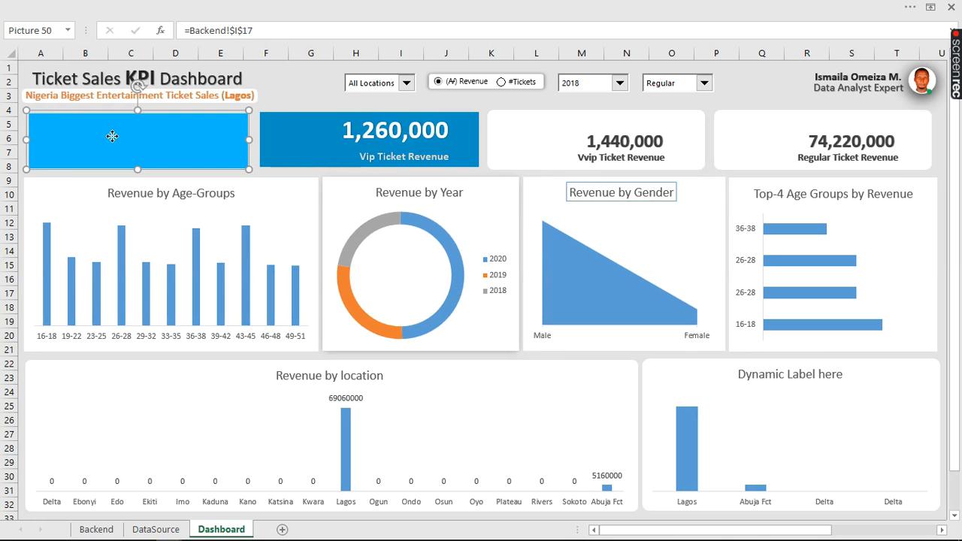
double_click(112, 136)
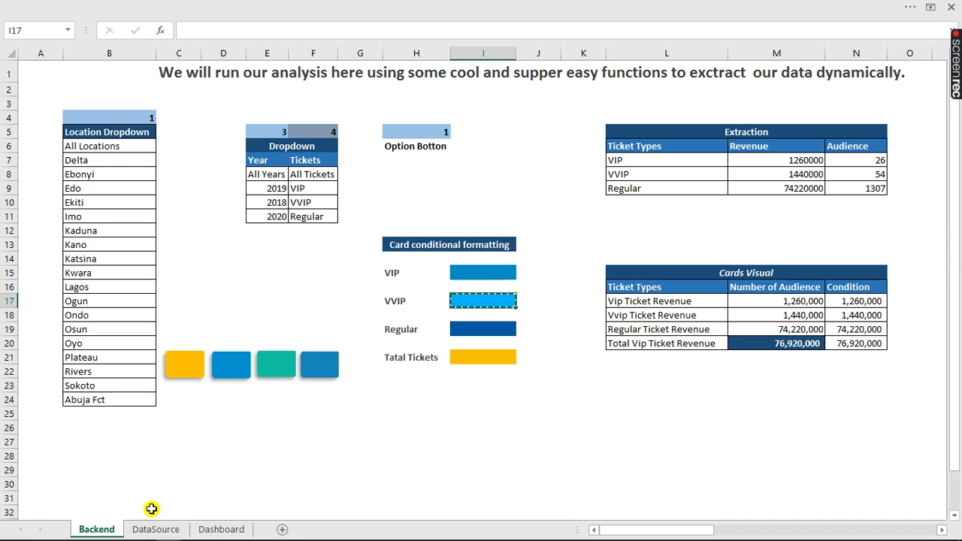
click(229, 530)
drag(162, 144, 162, 140)
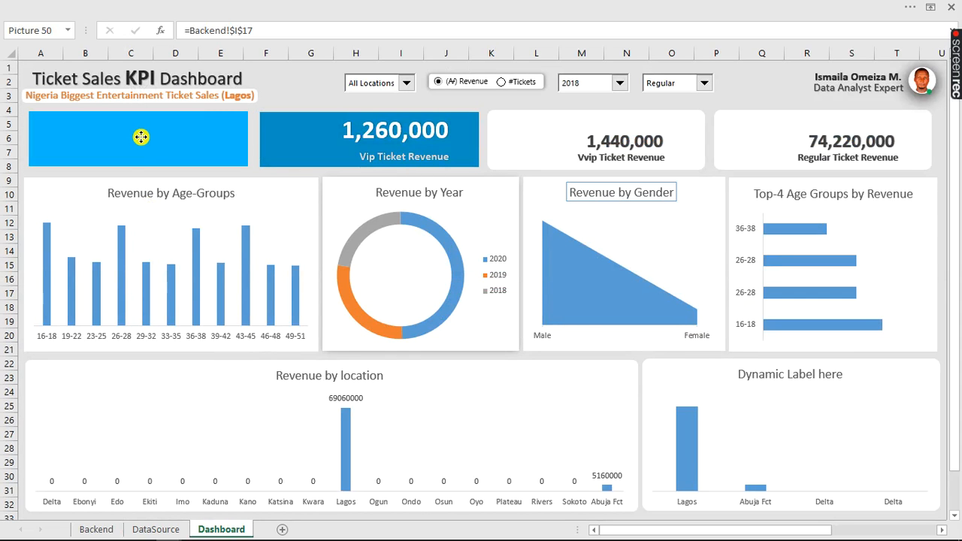
- Send the linked picture on the Total Vip Ticket Revenue card to the back, behind the card's texts
right_click(138, 134)
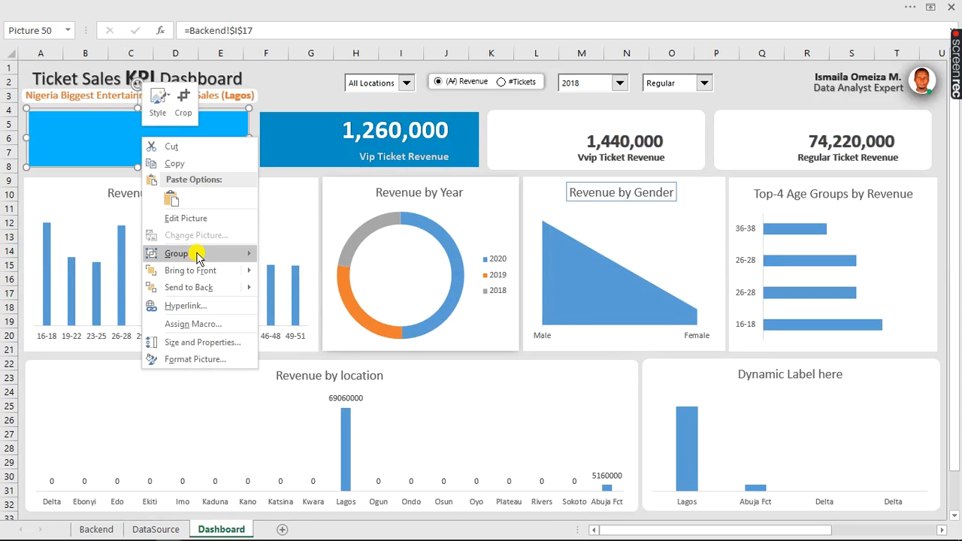
mouse_move(248, 288)
click(302, 291)
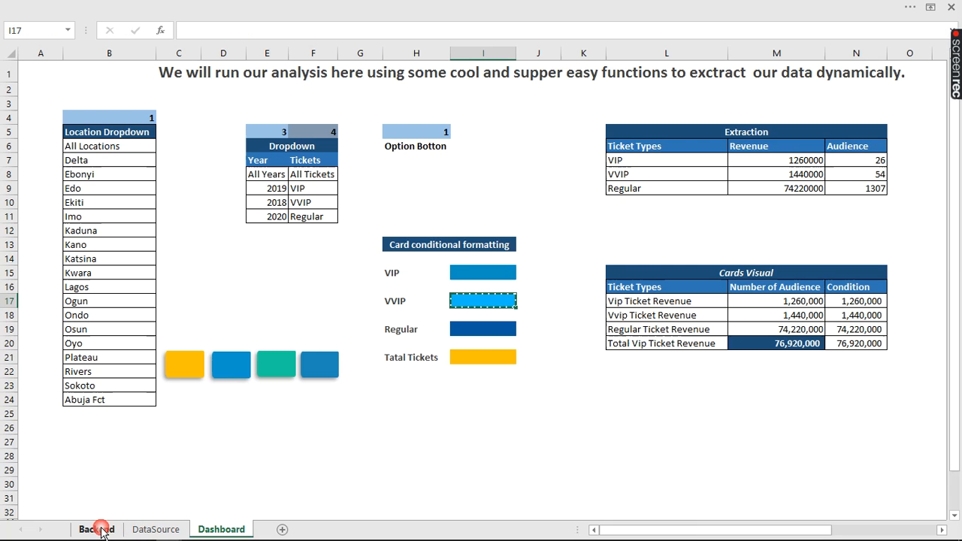
- Copy the Regular color cell I19 from the Backend sheet and paste it beside the Dashboard title as a linked picture
click(94, 529)
click(482, 329)
key(ctrl+c)
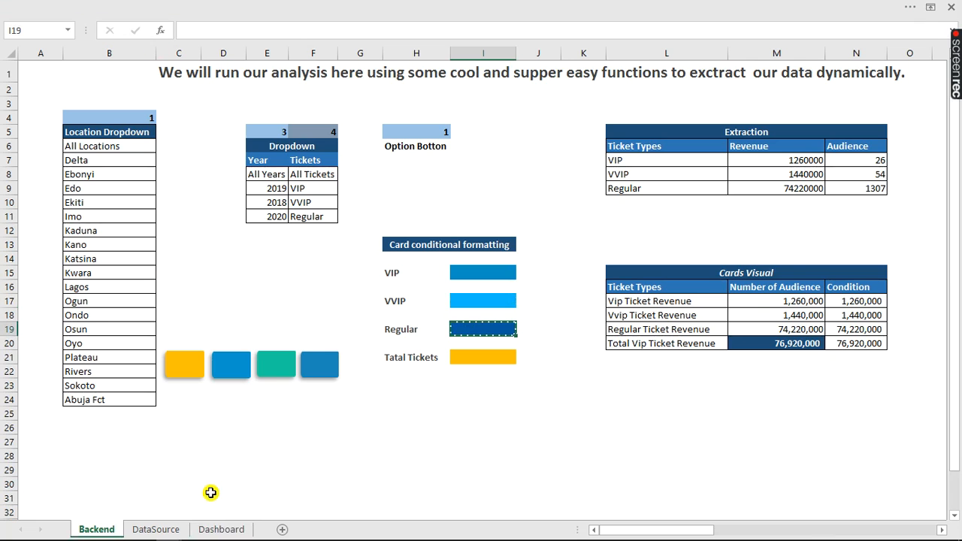
click(220, 529)
click(266, 80)
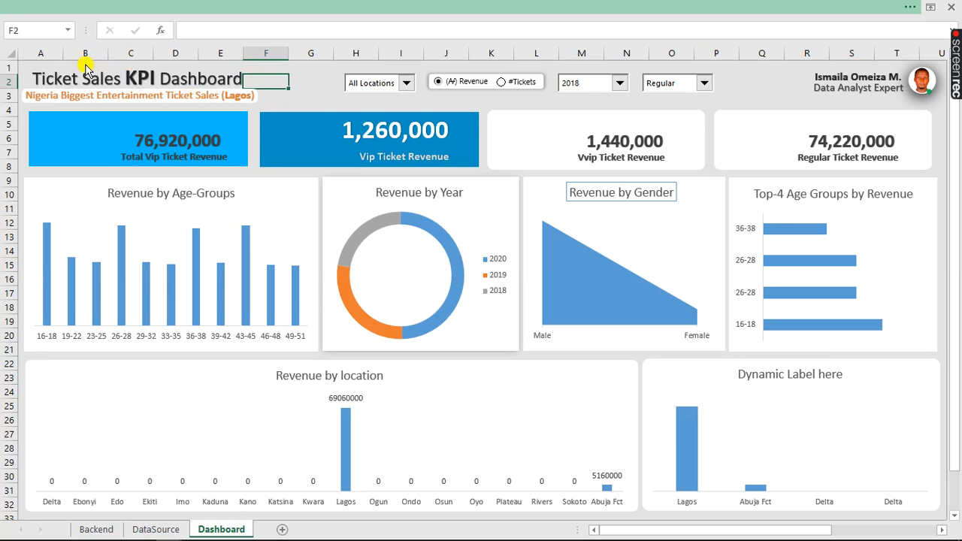
click(20, 88)
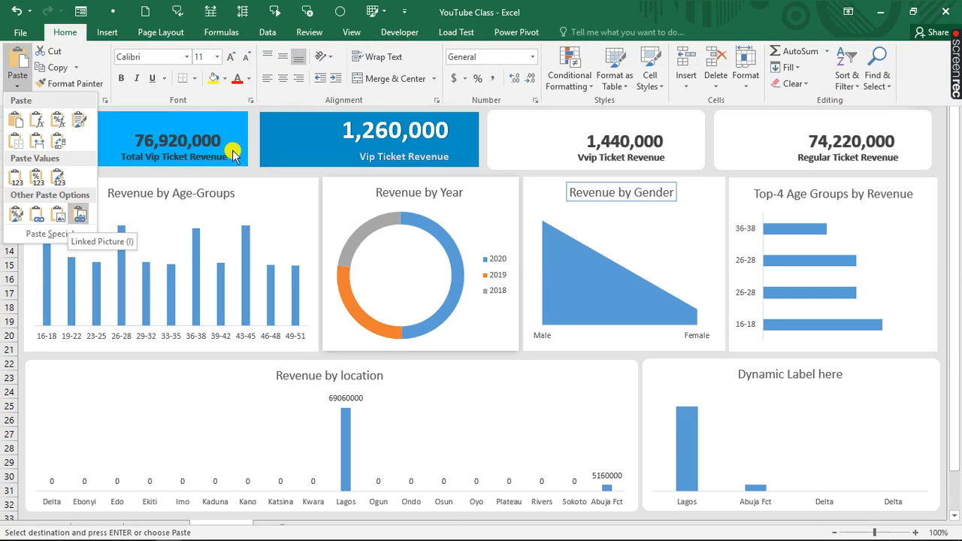
click(79, 218)
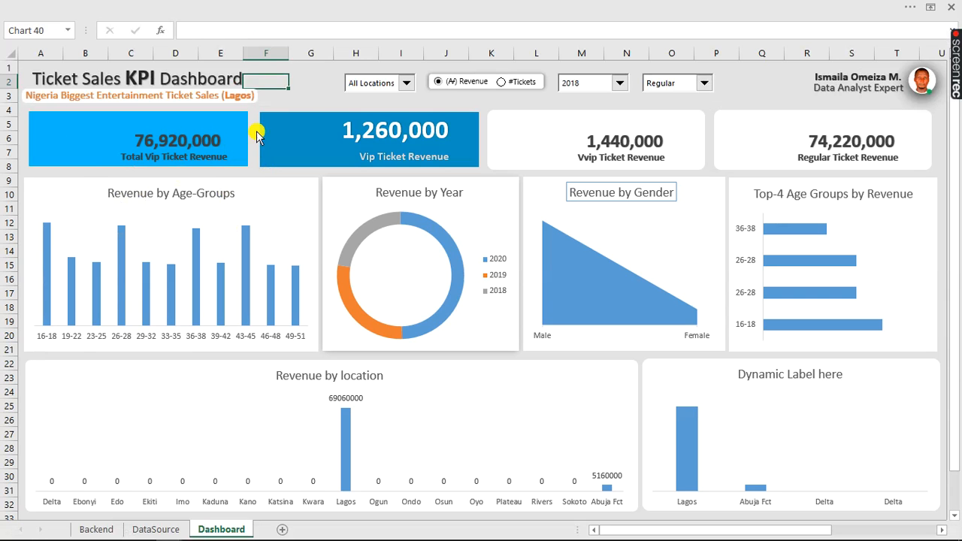
- Place the Regular linked picture over the Vip Ticket Revenue card and stretch it to the card's height and width
click(280, 84)
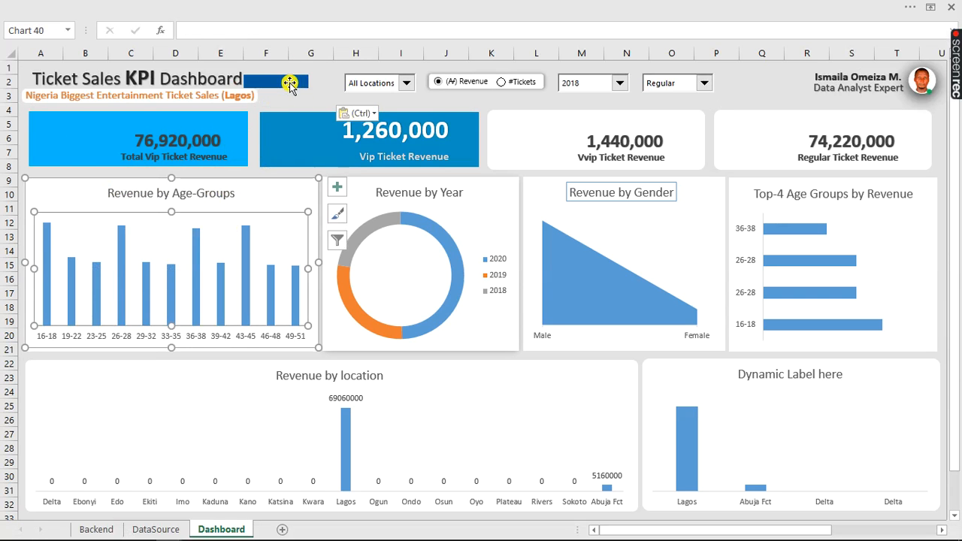
drag(286, 81, 301, 119)
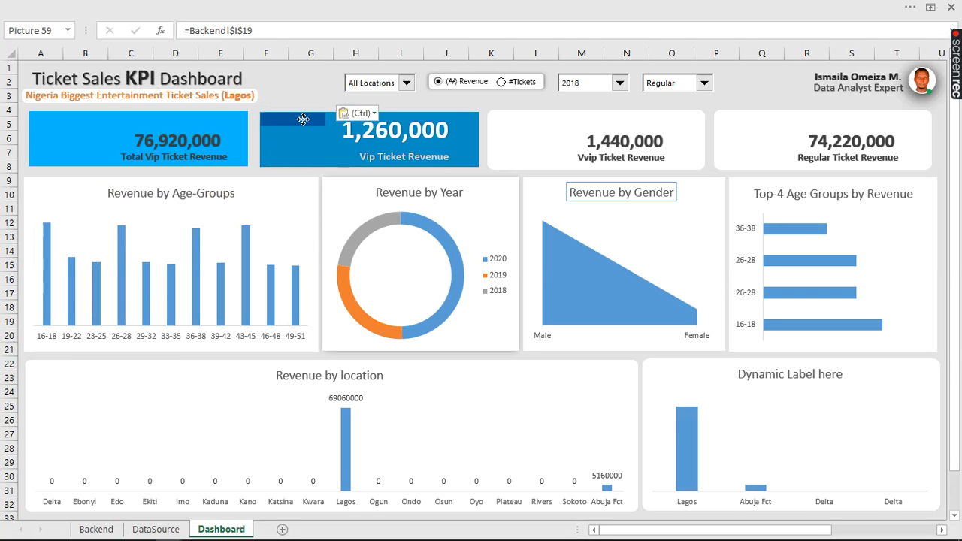
click(302, 120)
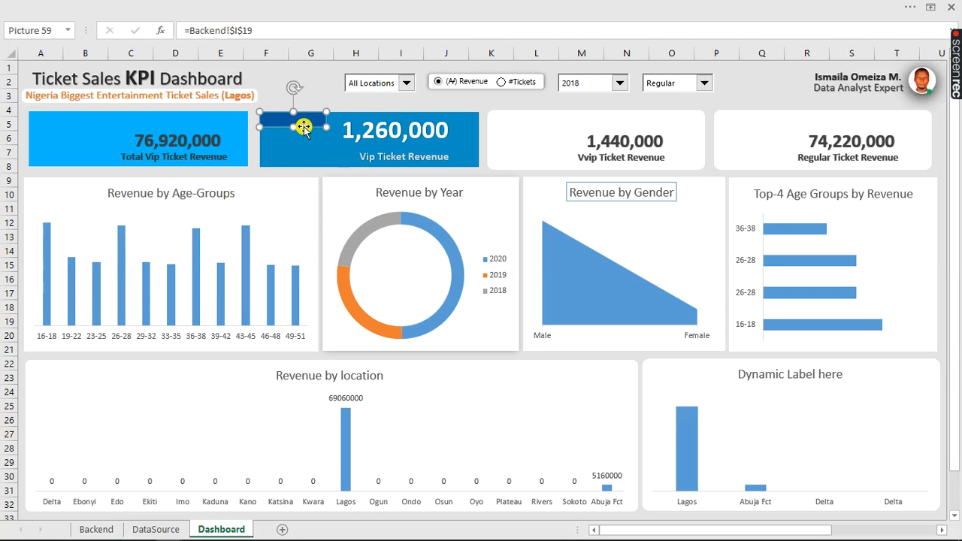
drag(292, 129, 290, 169)
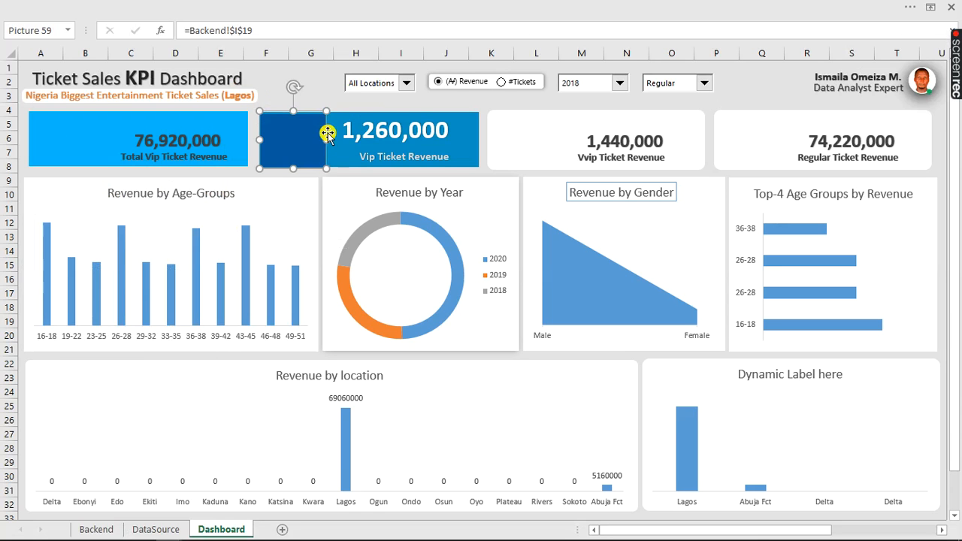
drag(323, 139, 473, 149)
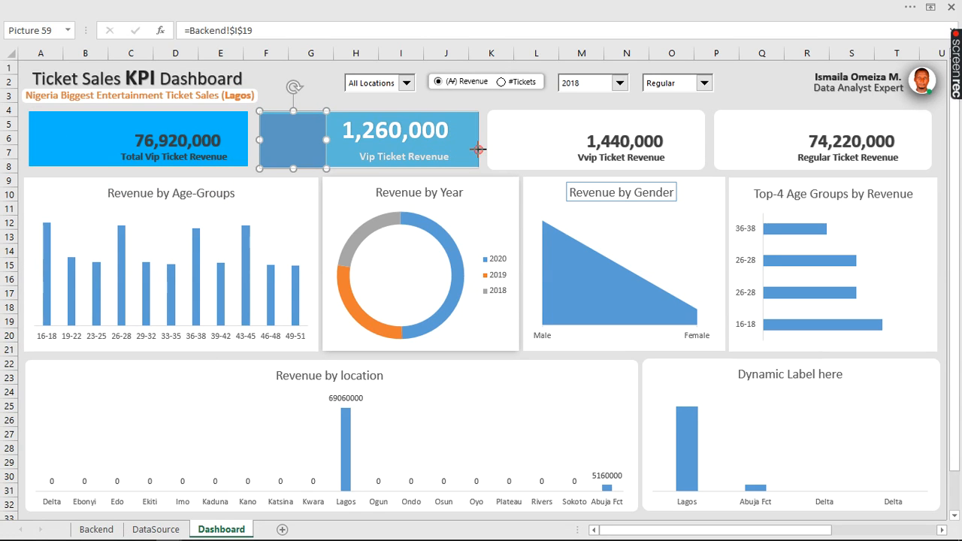
drag(477, 150, 475, 142)
- Remove the white background shape of the Vvip Ticket Revenue card and move the Regular linked picture into its place
drag(350, 136, 606, 146)
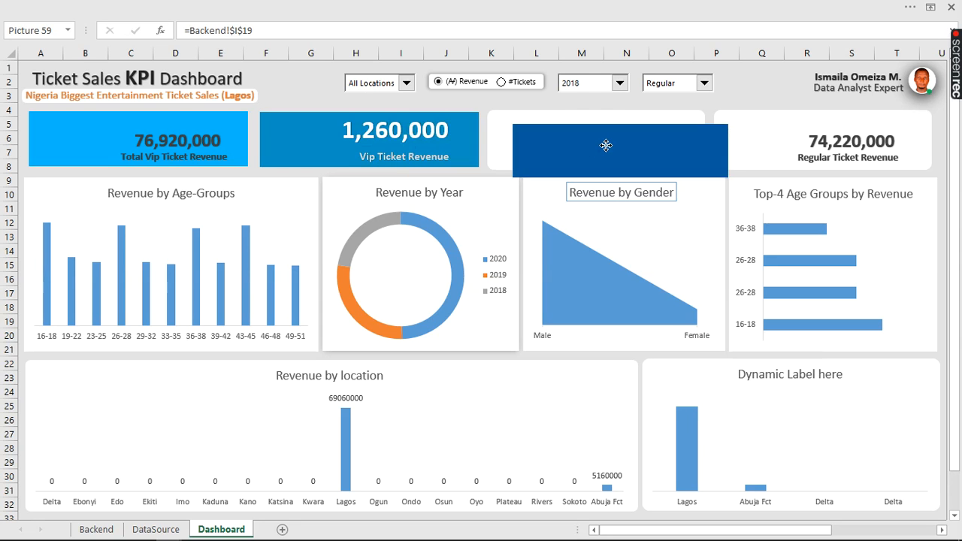
click(494, 119)
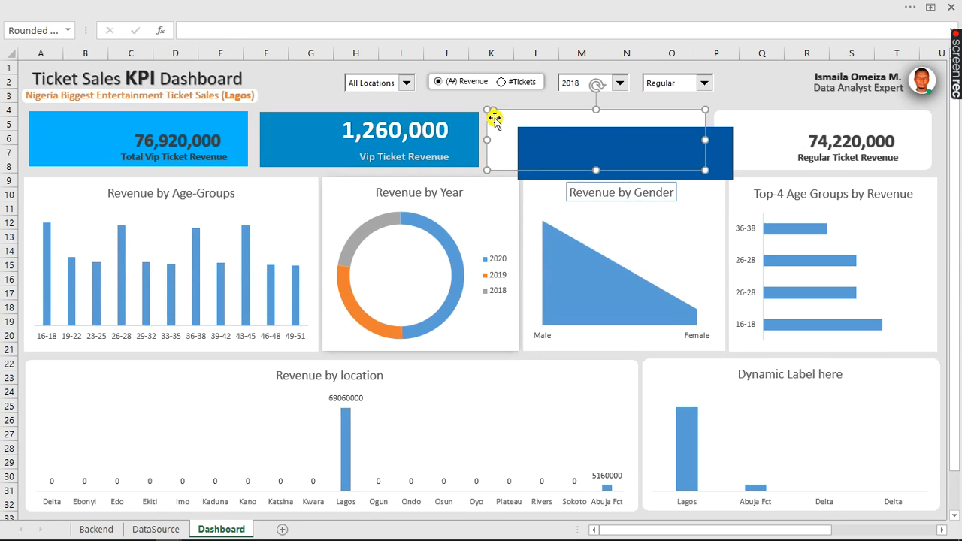
key(Delete)
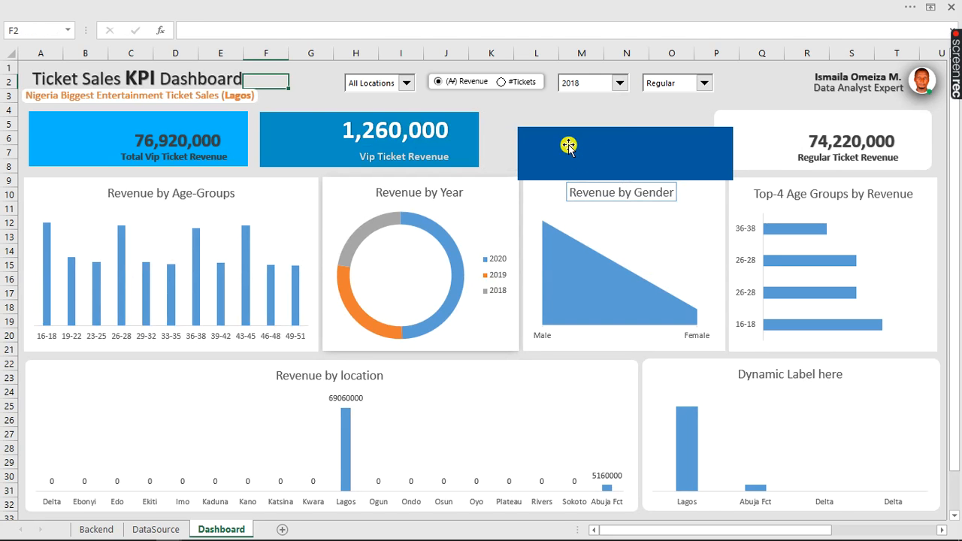
click(571, 146)
drag(571, 147, 544, 133)
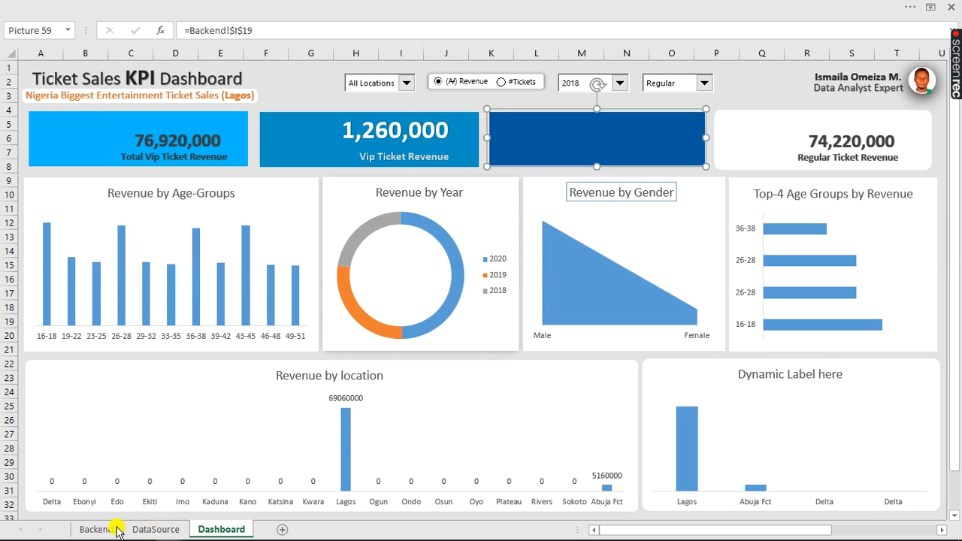
- Copy the Tatal Tickets color cell I21 on the Backend sheet and return to the Dashboard sheet
click(90, 530)
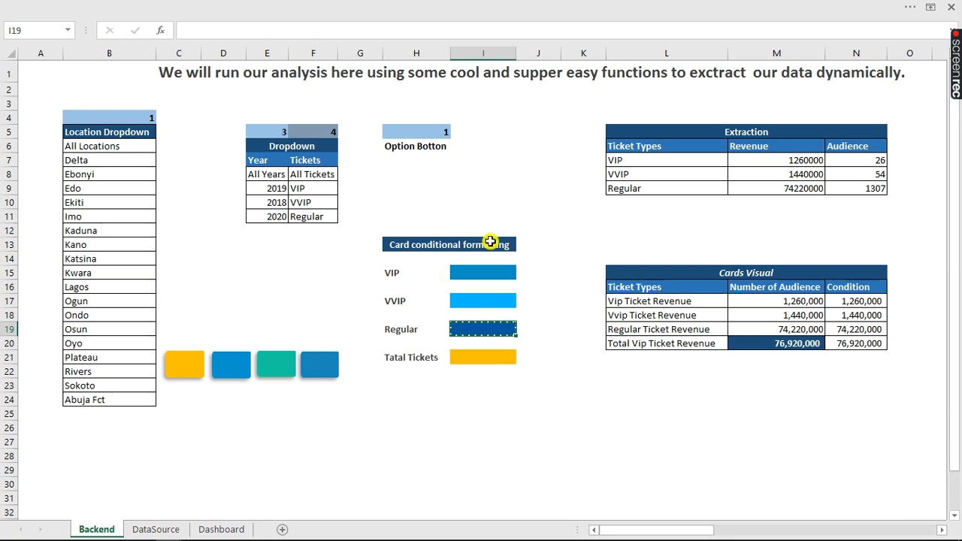
click(479, 359)
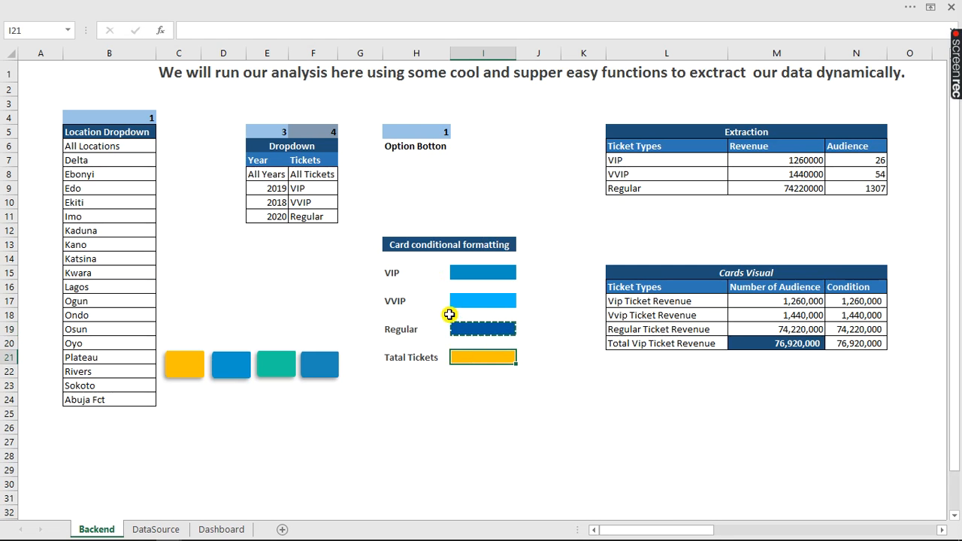
key(ctrl+c)
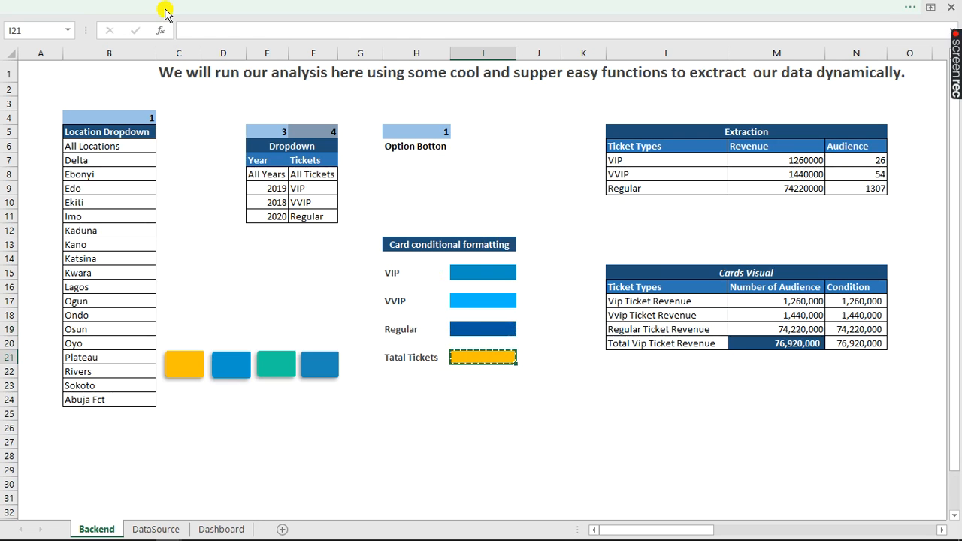
click(219, 528)
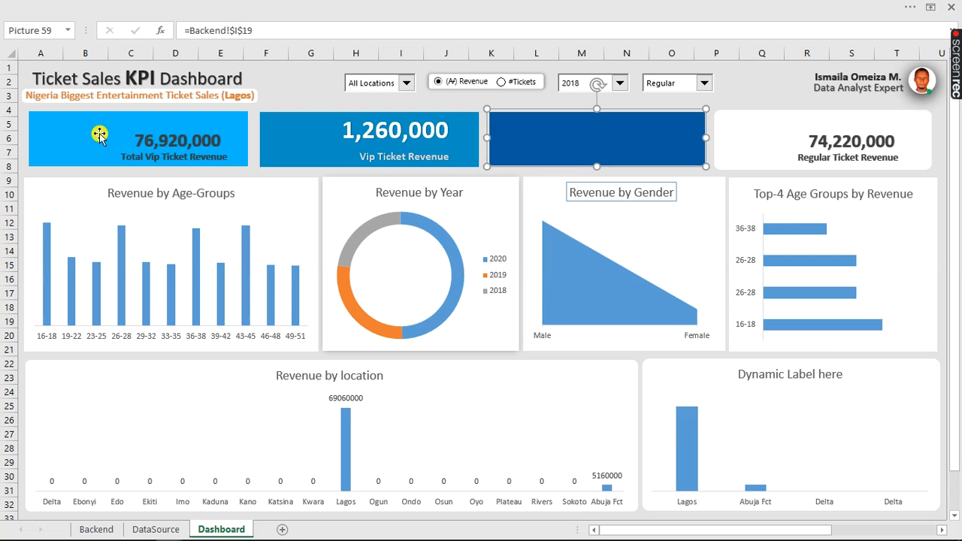
click(74, 5)
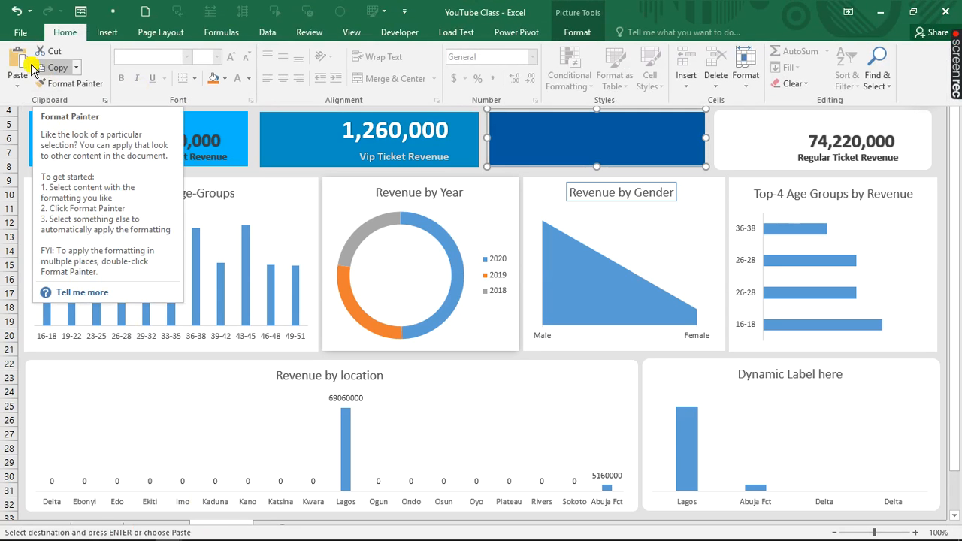
click(20, 86)
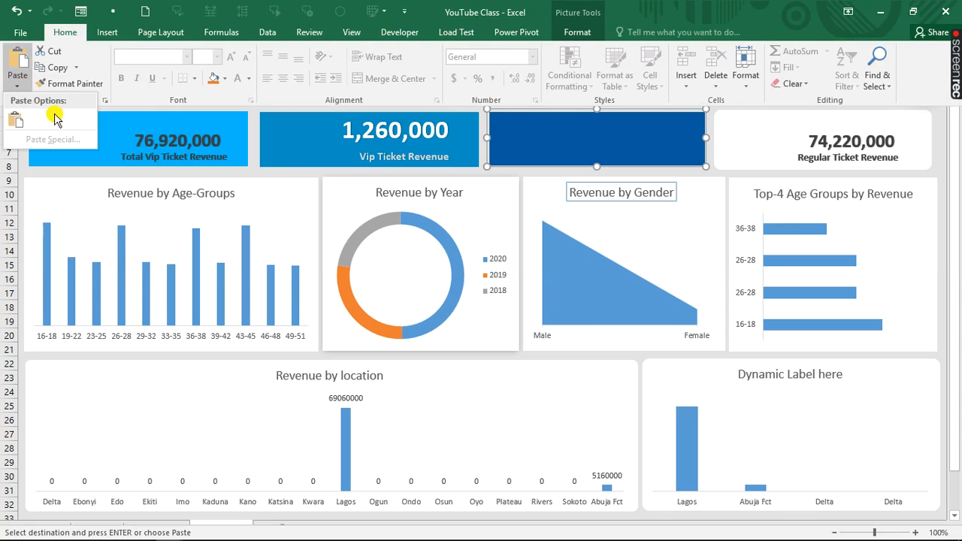
click(284, 177)
click(249, 138)
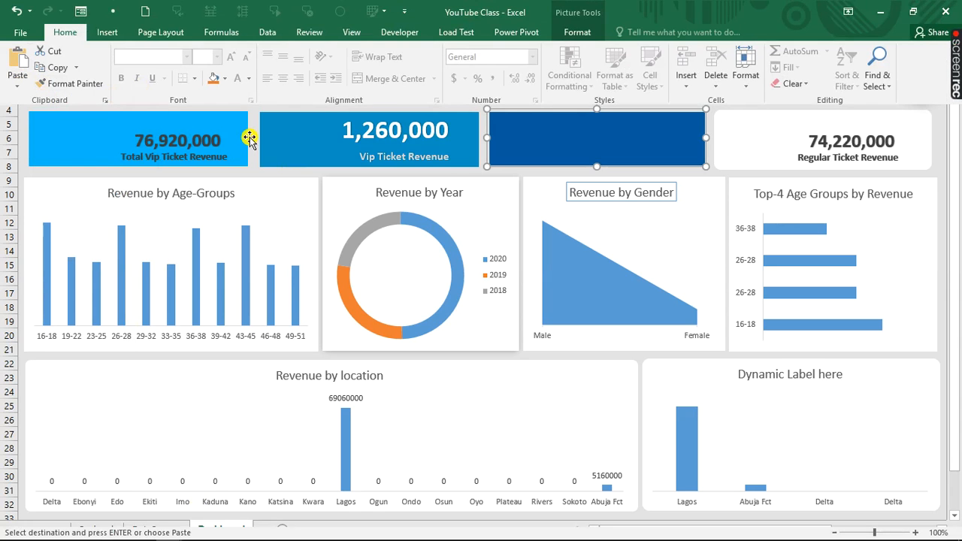
- Paste the copied Tatal Tickets cell at Dashboard cell G2 as a linked picture
click(304, 76)
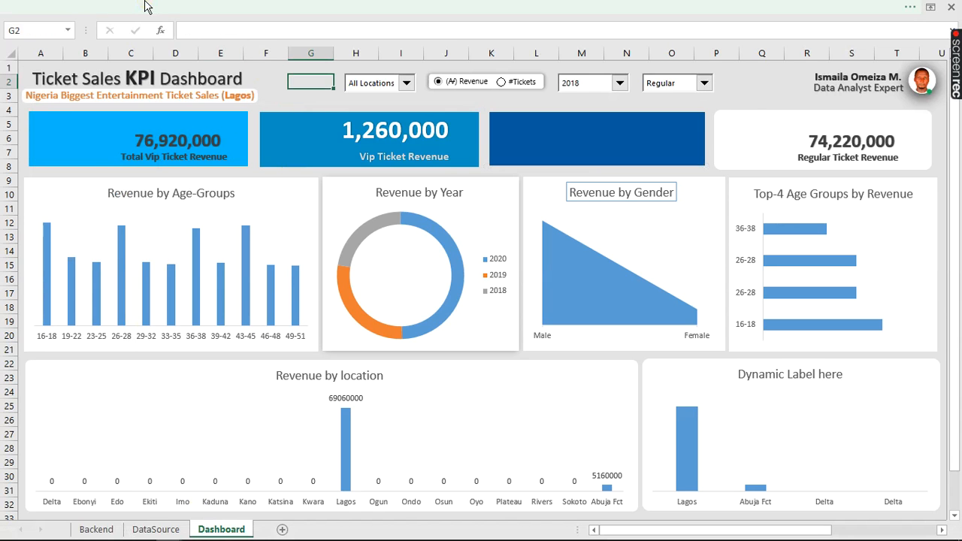
click(23, 8)
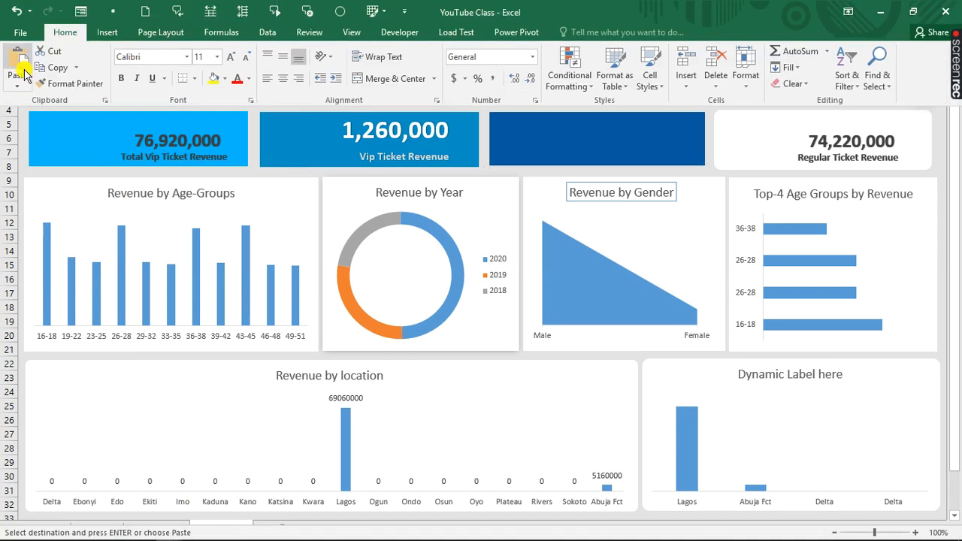
click(18, 84)
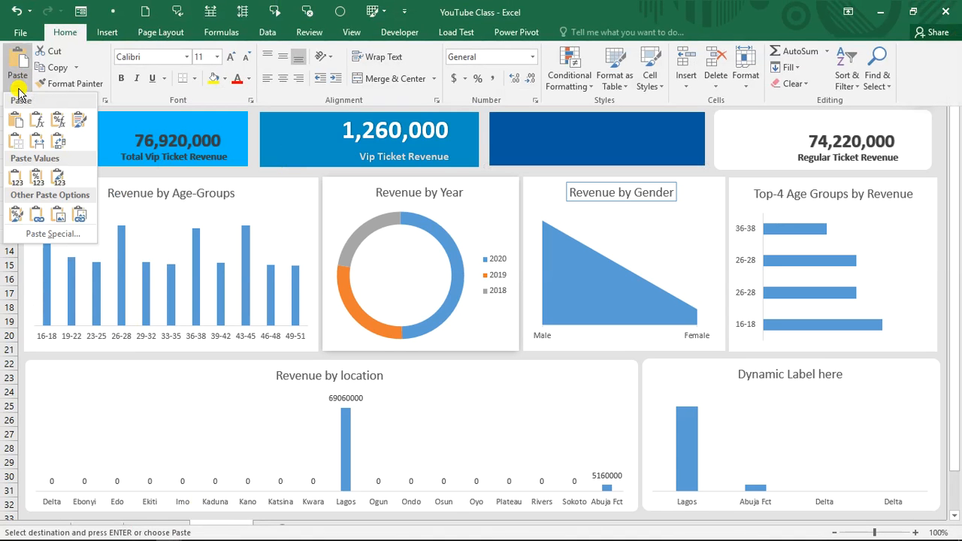
click(81, 216)
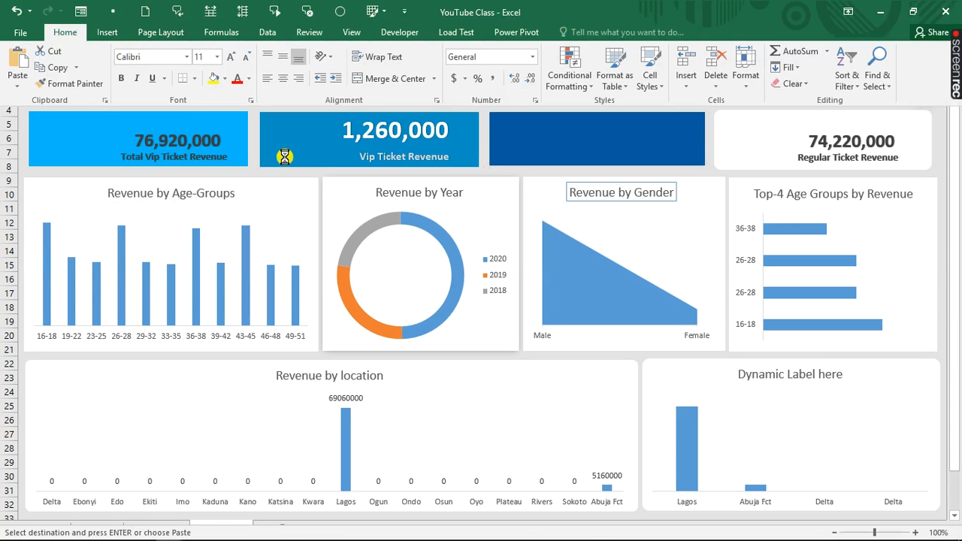
click(299, 81)
- Place the Tatal Tickets linked picture over the Vip Ticket Revenue card and stretch it to the card's height and width
click(307, 83)
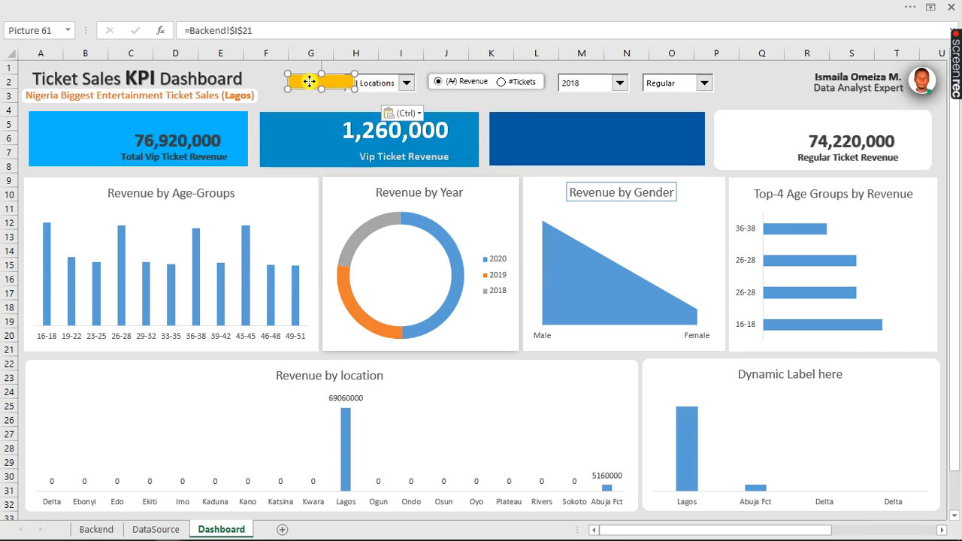
drag(309, 81, 281, 117)
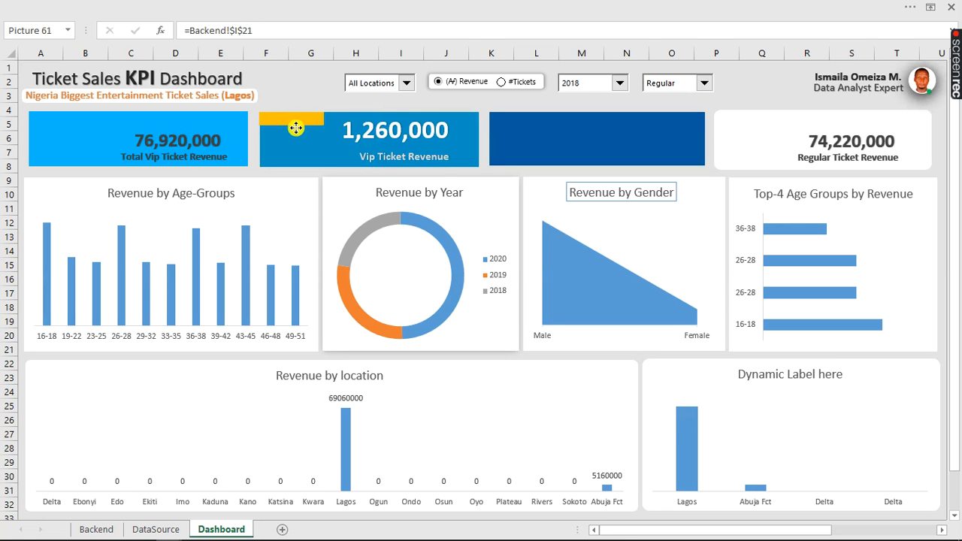
drag(288, 156, 287, 167)
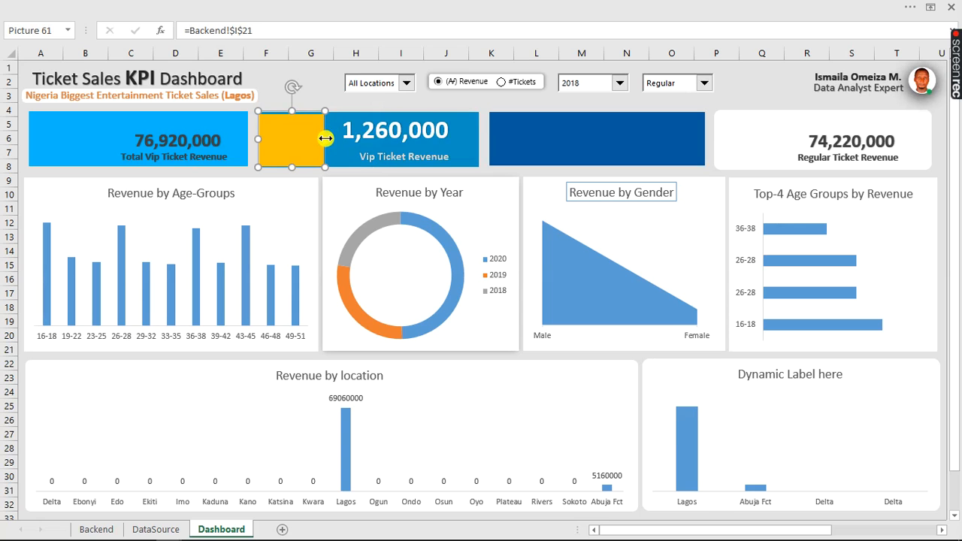
drag(325, 138, 472, 148)
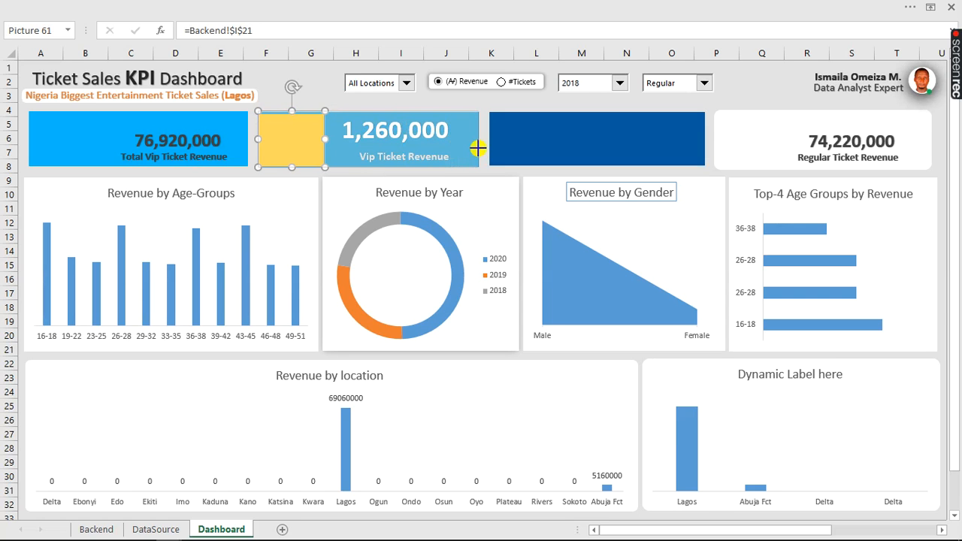
drag(478, 149, 479, 150)
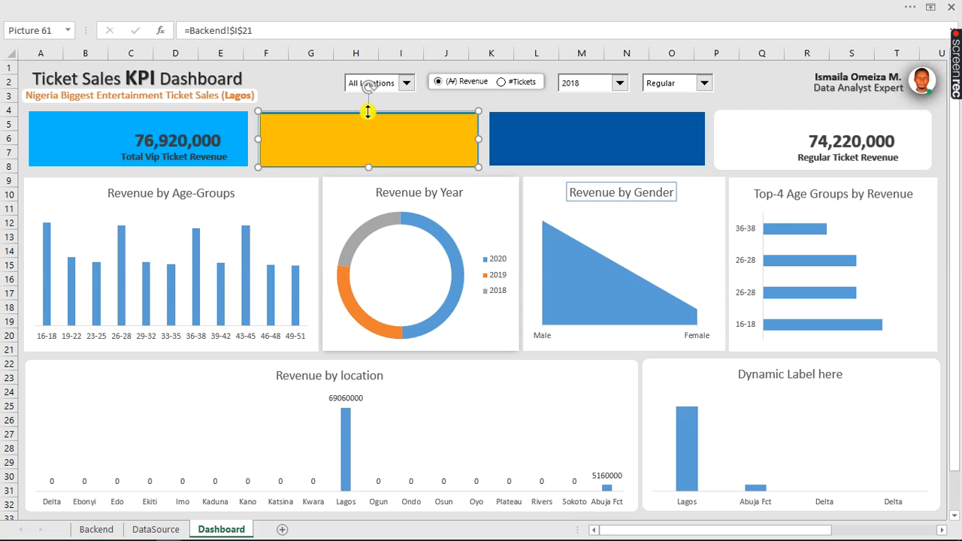
drag(368, 109, 368, 110)
- Move the VVIP linked picture from the Total Vip Ticket Revenue card to the Regular Ticket Revenue card, aligned with its background
click(91, 133)
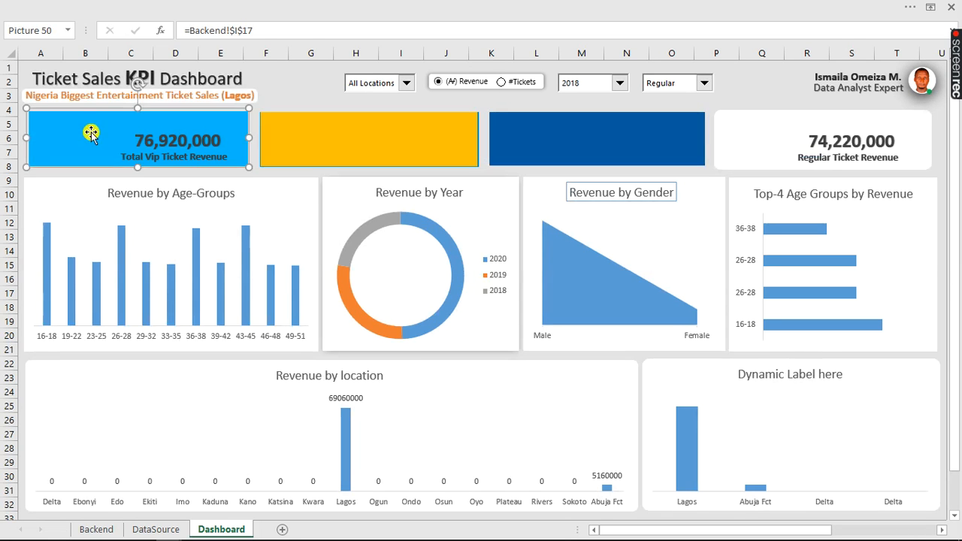
drag(91, 133, 949, 136)
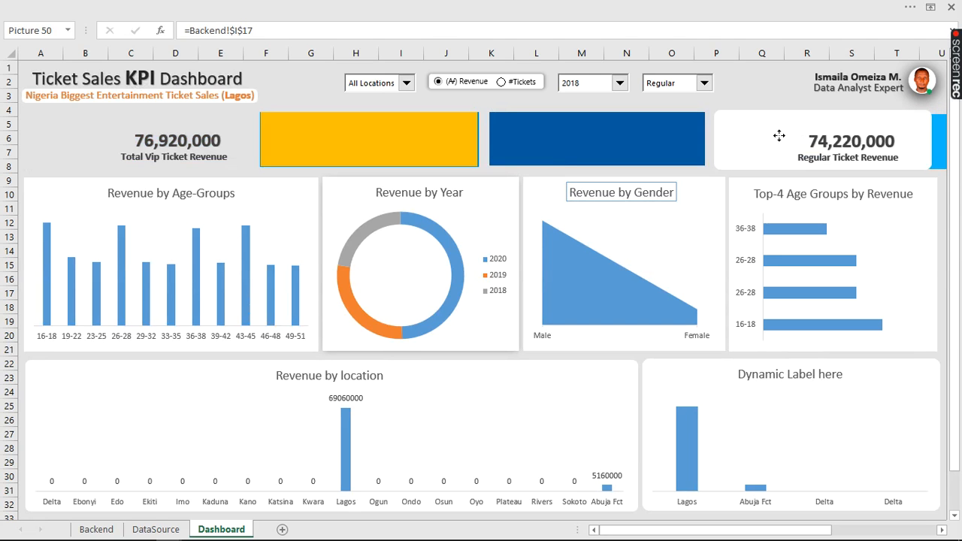
drag(778, 136, 762, 133)
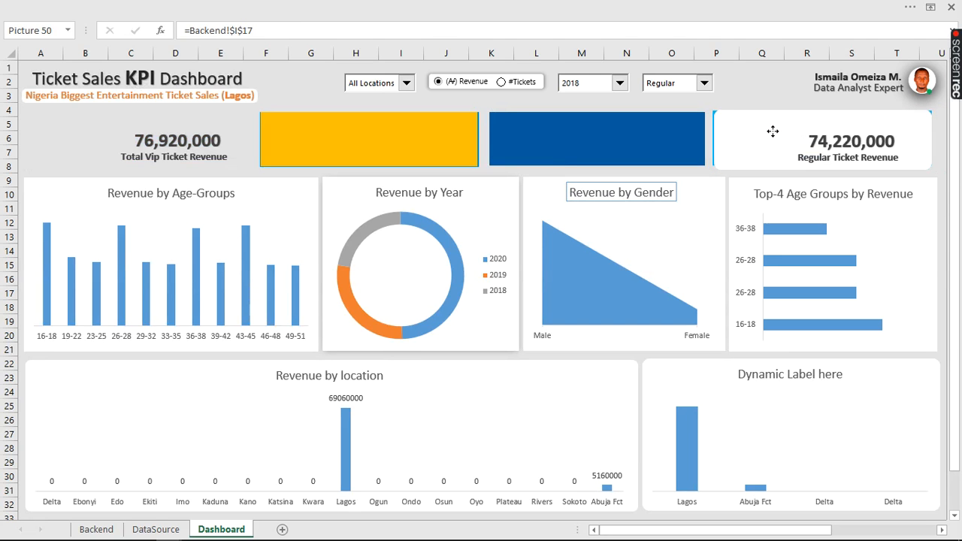
click(768, 131)
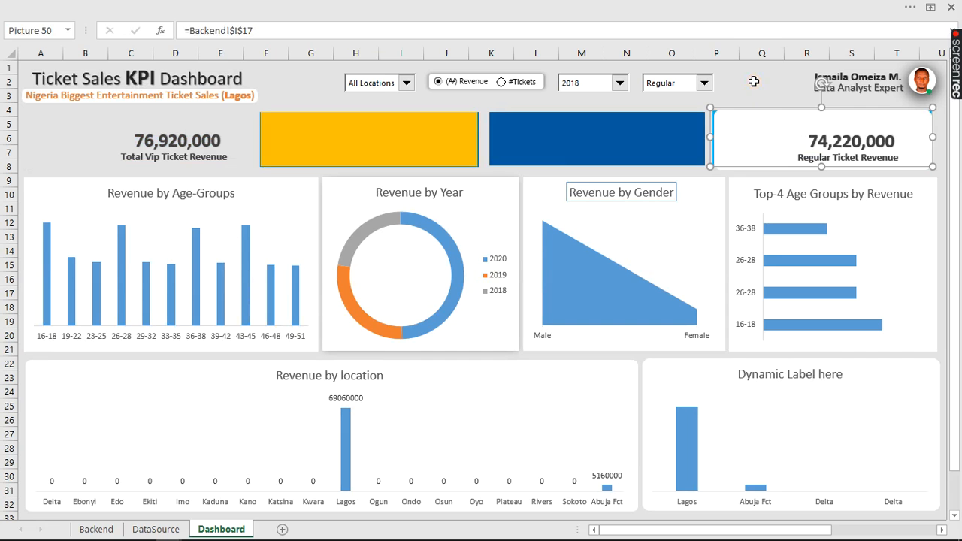
- Delete the white rounded rectangle behind the Regular Ticket Revenue card and move the yellow picture over the Total Vip Ticket Revenue card
click(760, 132)
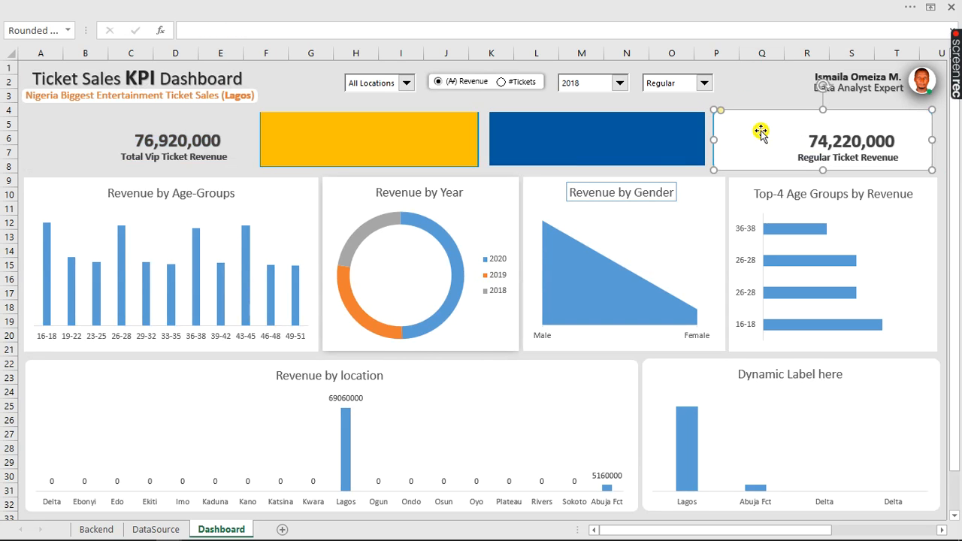
key(Delete)
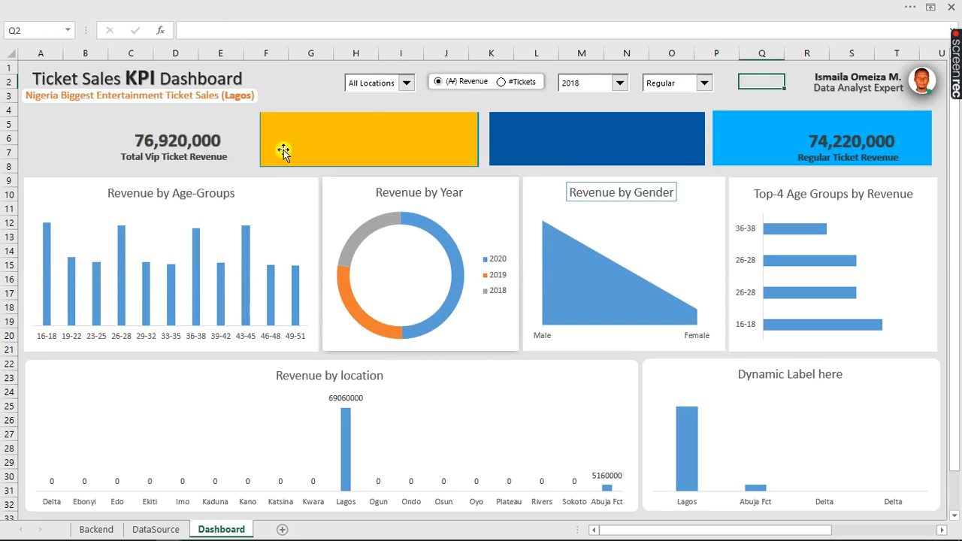
click(424, 142)
drag(335, 133, 199, 138)
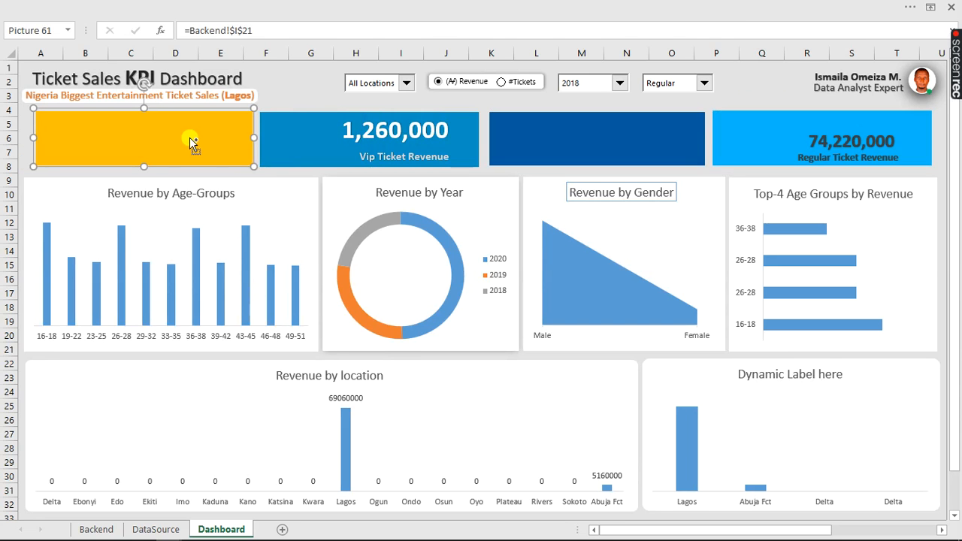
- Send all four coloured KPI card background pictures to the back so they sit behind the values and labels
ctrl+click(285, 134)
ctrl+click(532, 123)
ctrl+click(733, 128)
right_click(734, 127)
mouse_move(818, 243)
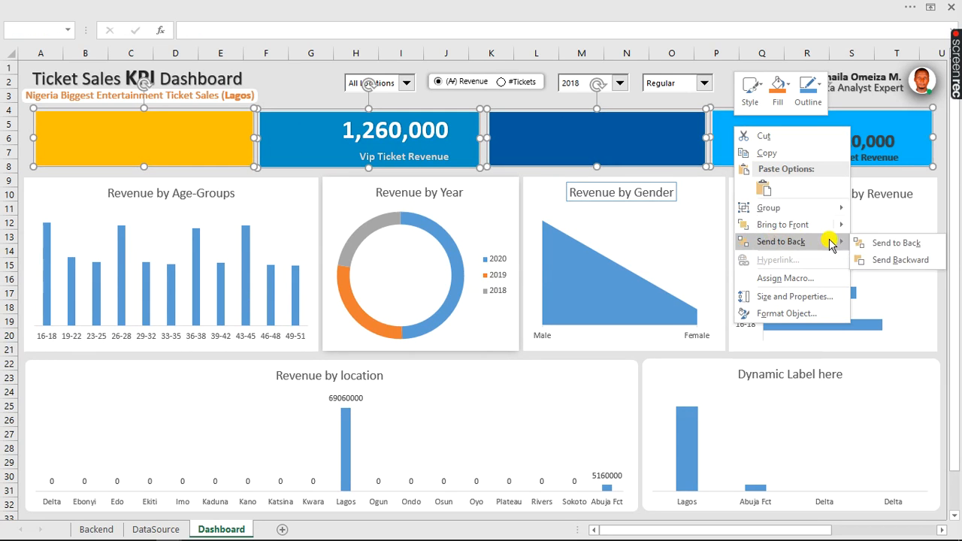
click(869, 243)
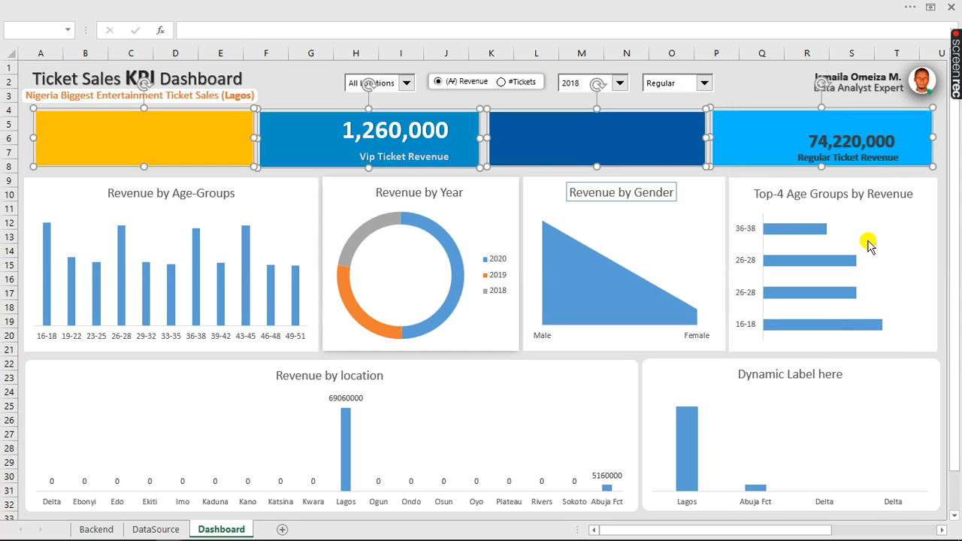
- Align the four selected KPI card background pictures by their top edges and deselect them
click(590, 3)
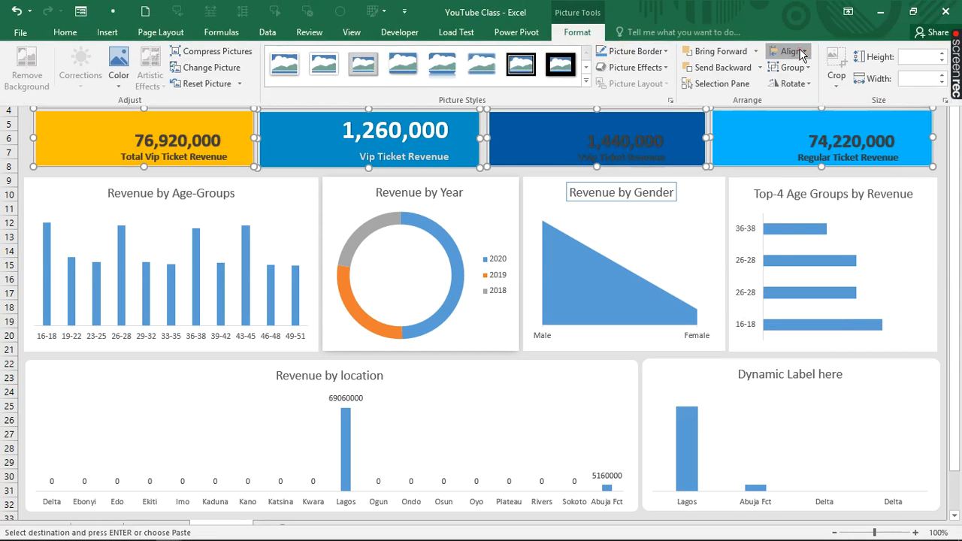
click(798, 53)
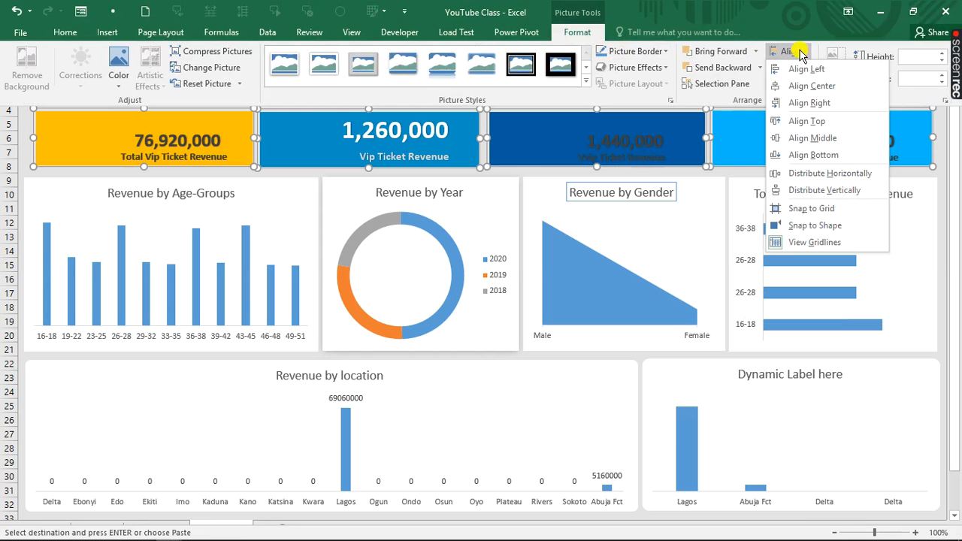
click(819, 121)
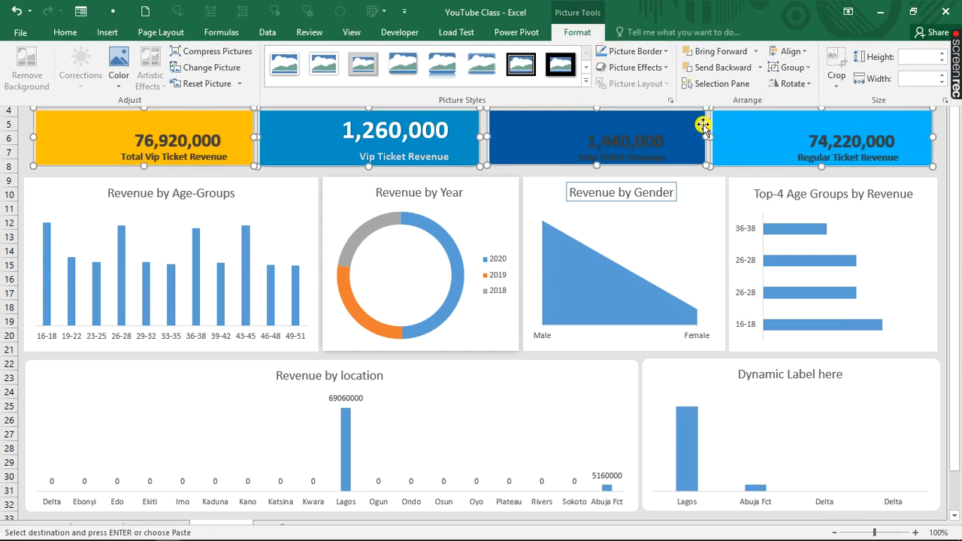
key(ctrl+shift+F1)
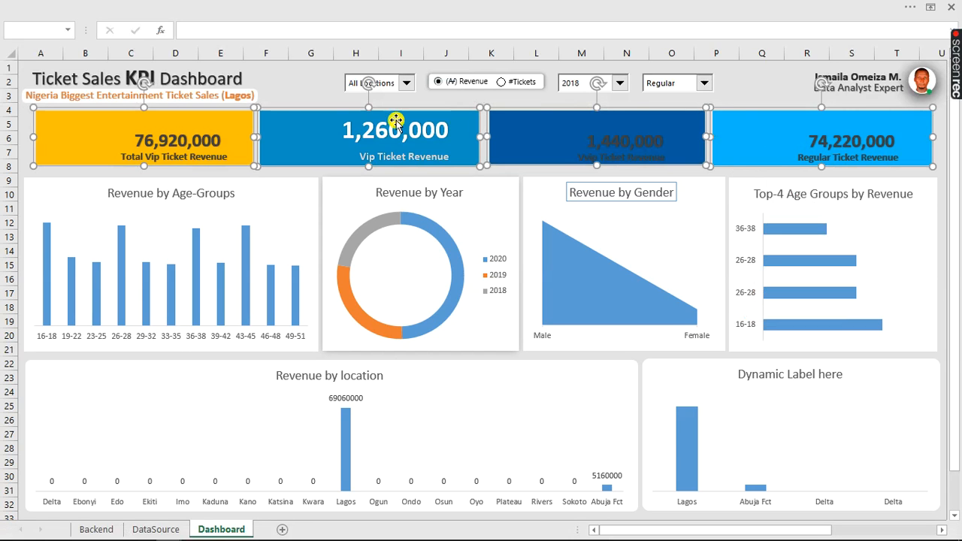
click(298, 84)
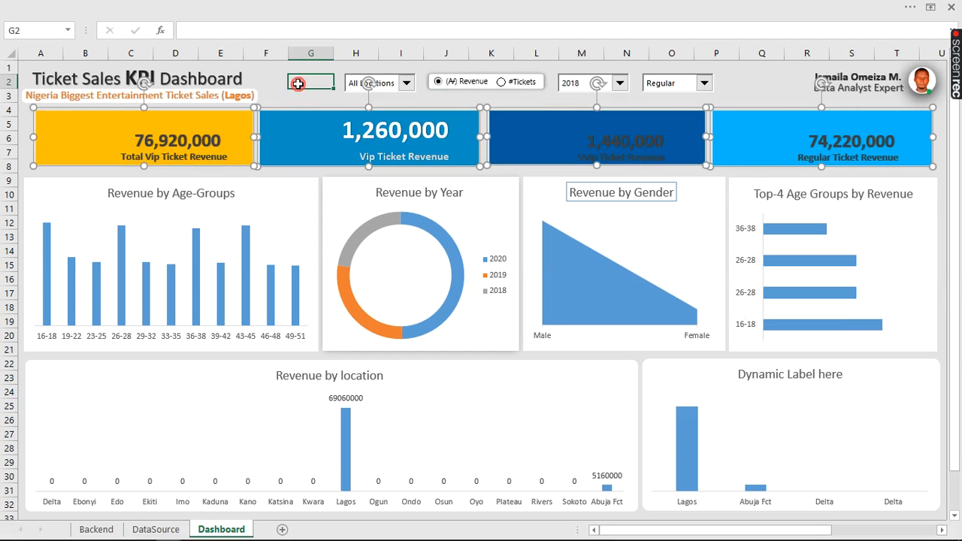
- Copy the formatting of the Vip Ticket Revenue value to the Total Vip, Vvip and Regular revenue values with Format Painter
click(375, 129)
click(112, 6)
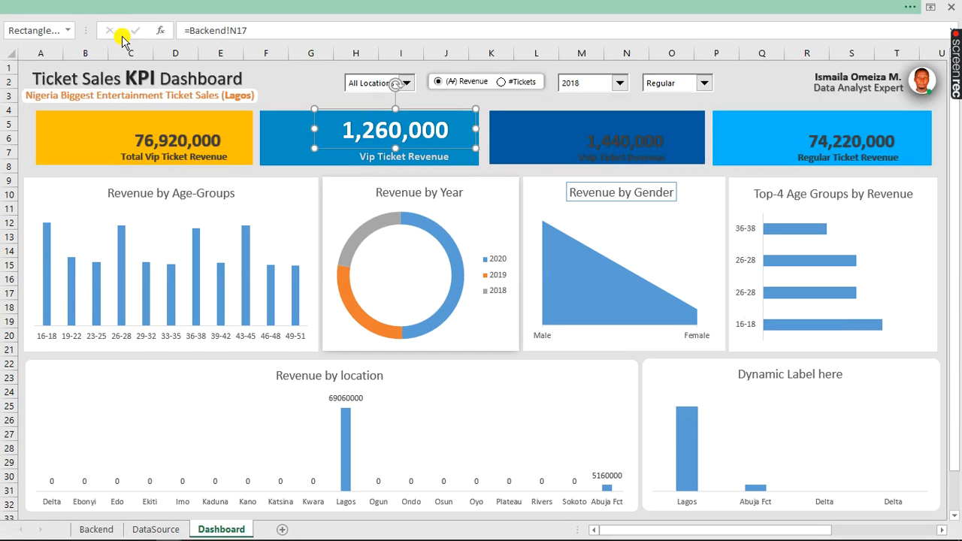
click(72, 83)
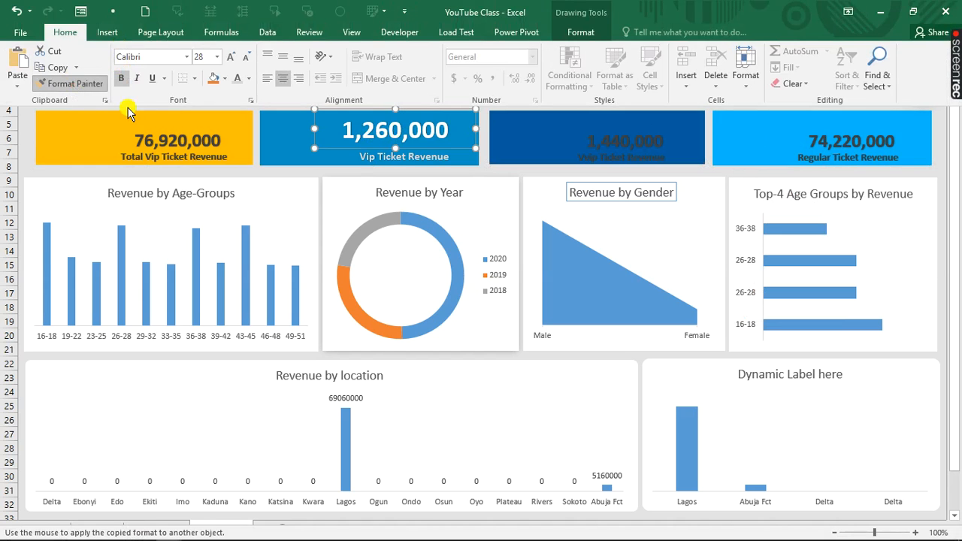
click(203, 138)
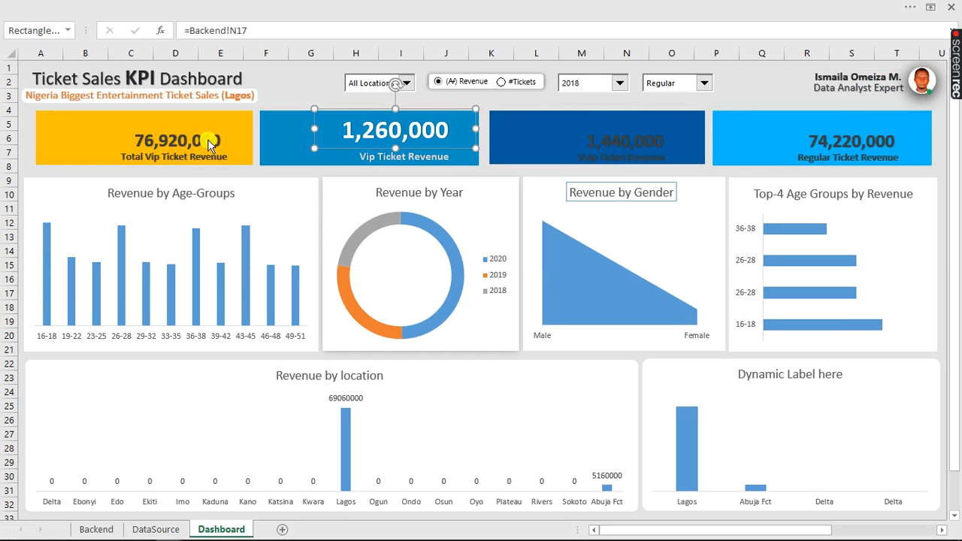
click(207, 139)
click(622, 144)
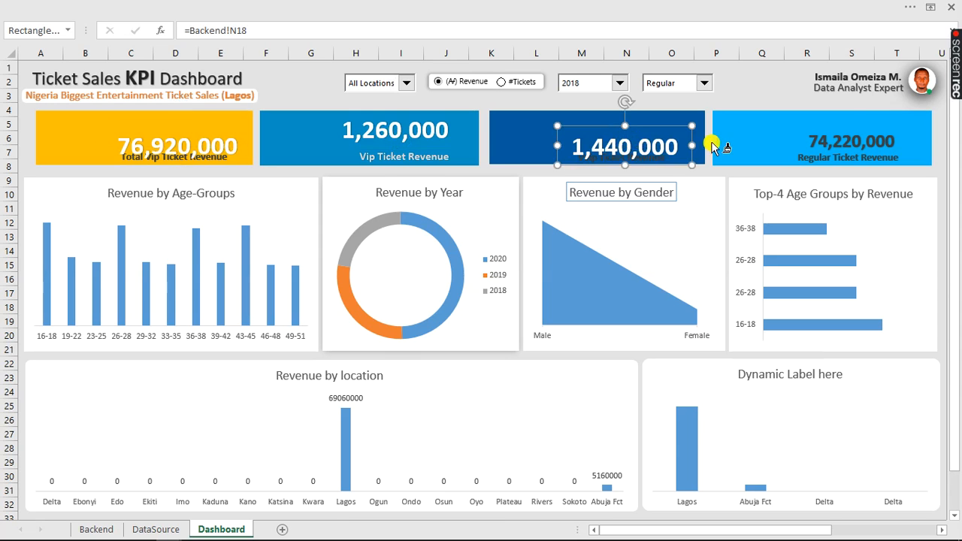
click(848, 142)
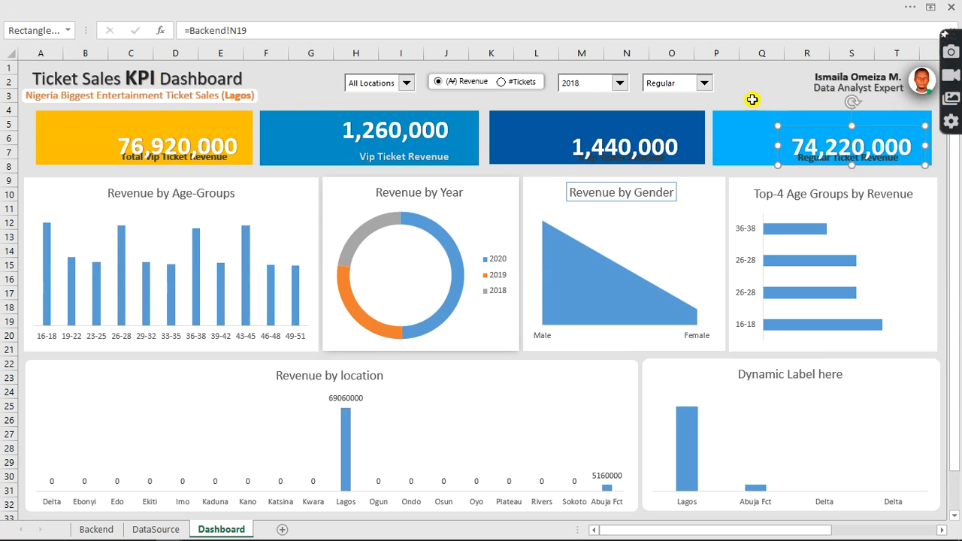
- Move the Regular, Vvip and Total Vip revenue values up within their cards, away from the labels below
drag(807, 119, 803, 116)
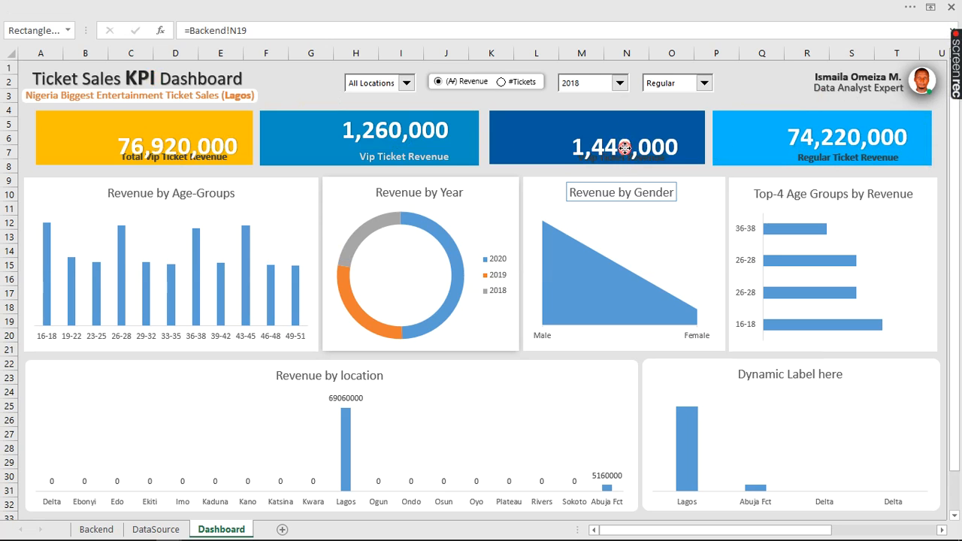
click(625, 147)
drag(648, 127, 644, 114)
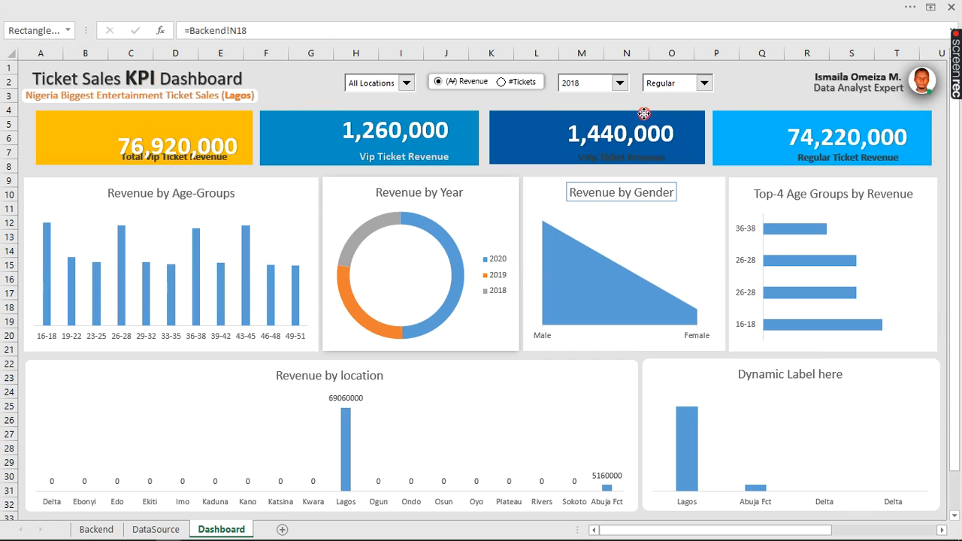
click(198, 143)
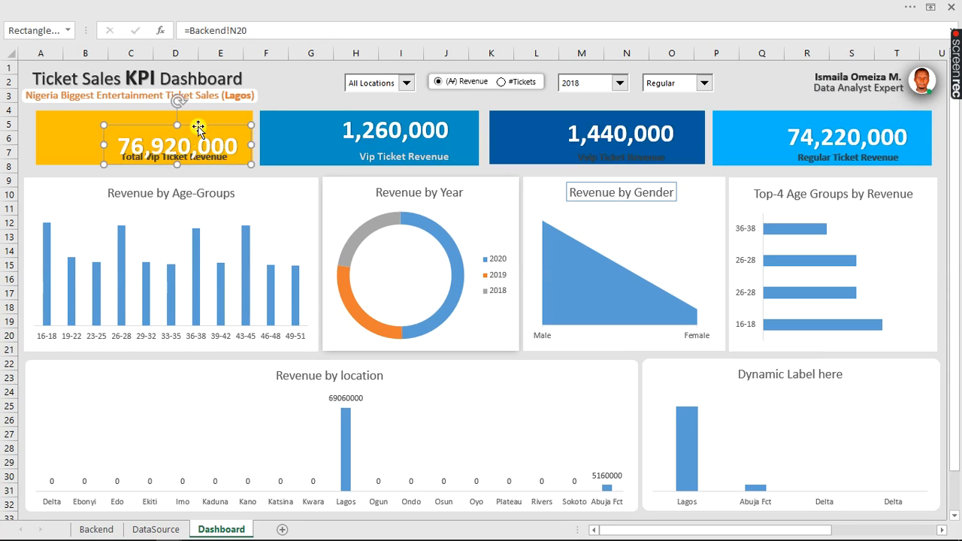
drag(197, 133, 198, 112)
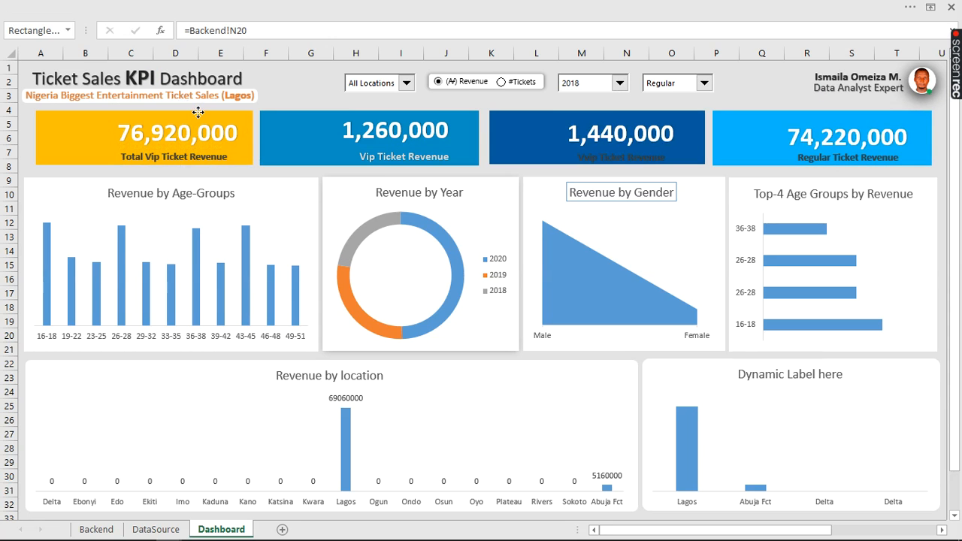
- Copy the Vip Ticket Revenue label's formatting to the Total Vip, Vvip and Regular Ticket Revenue labels with Format Painter
click(385, 155)
click(99, 6)
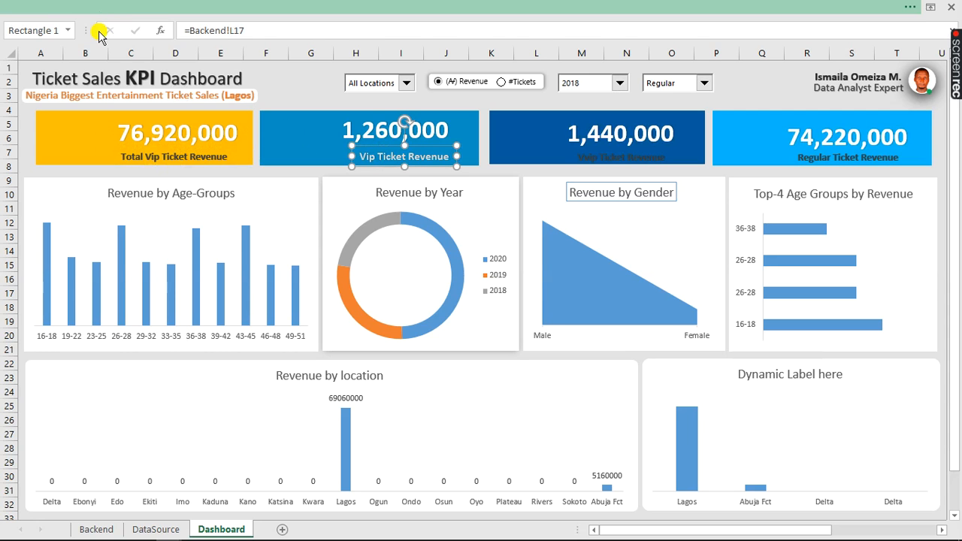
click(71, 84)
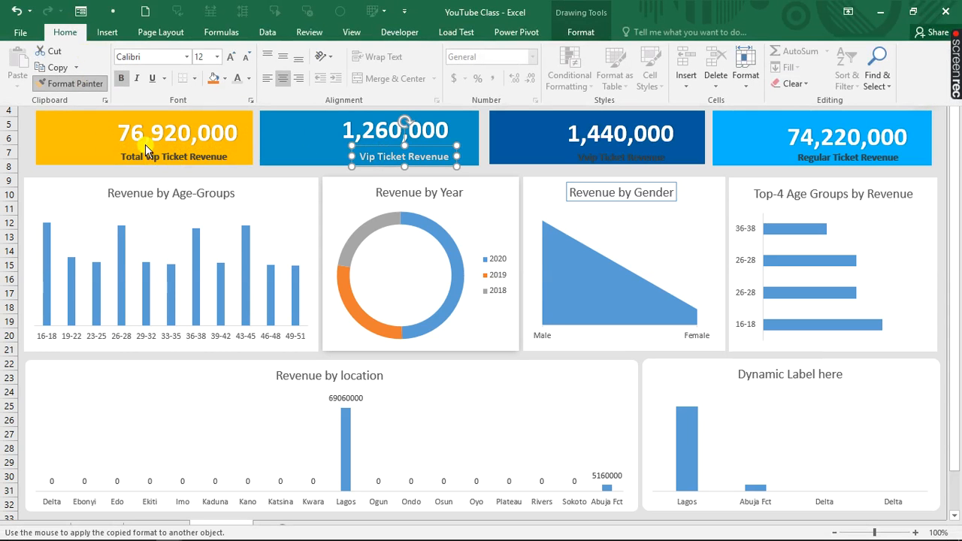
click(166, 157)
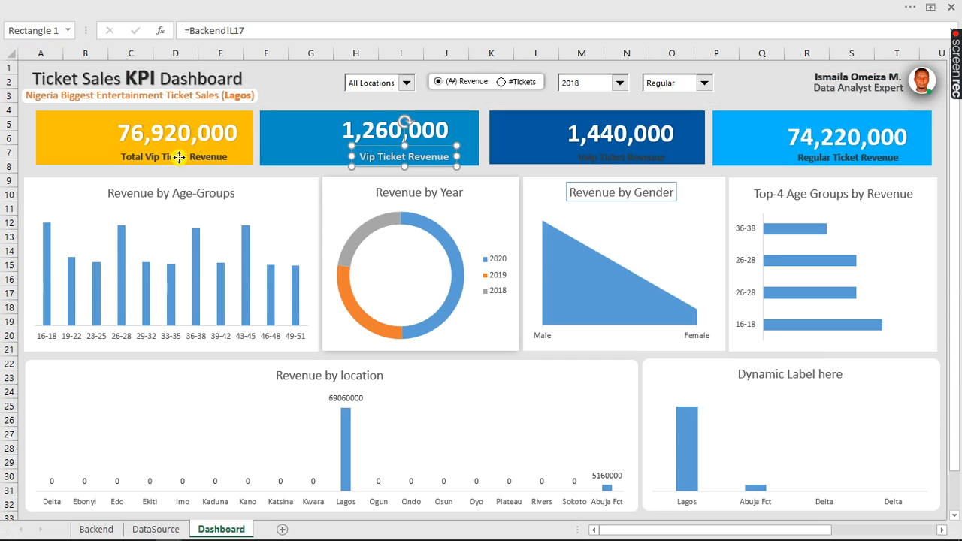
click(188, 157)
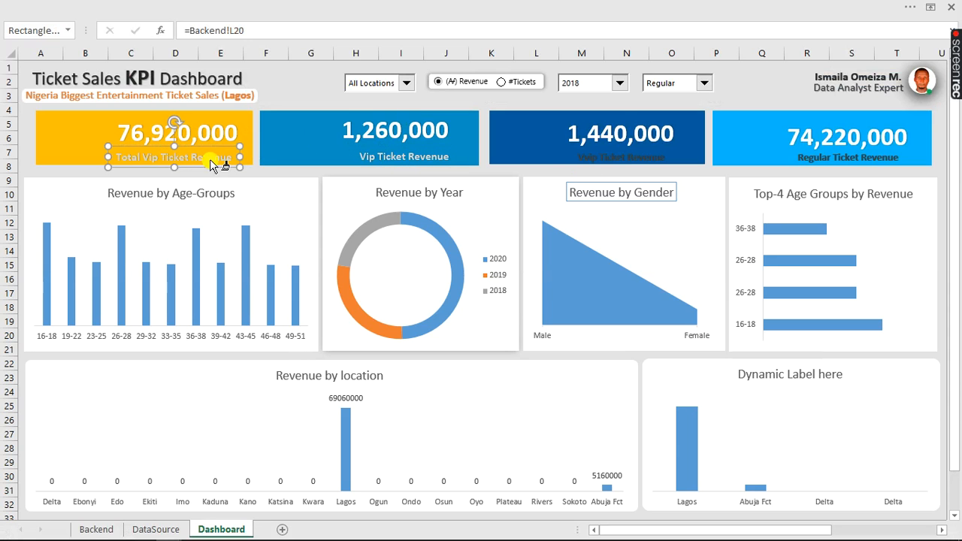
click(634, 159)
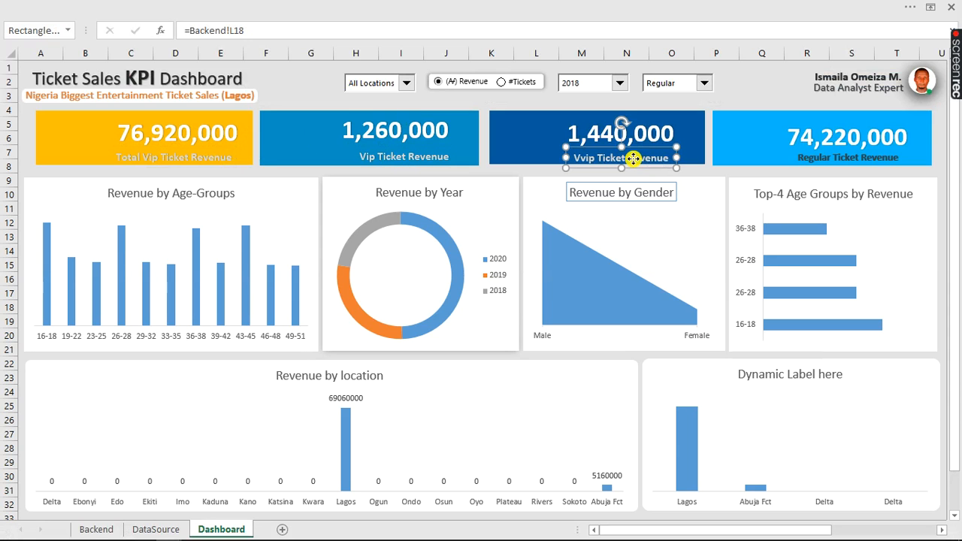
click(813, 157)
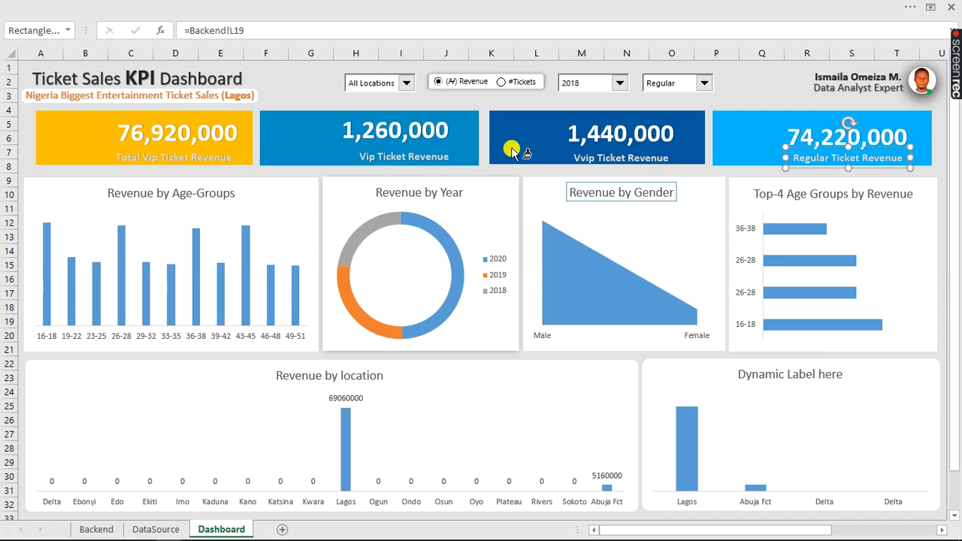
- Set the Total Vip Ticket Revenue label's font size to 14 and copy its formatting to the Vip Ticket Revenue label
click(215, 160)
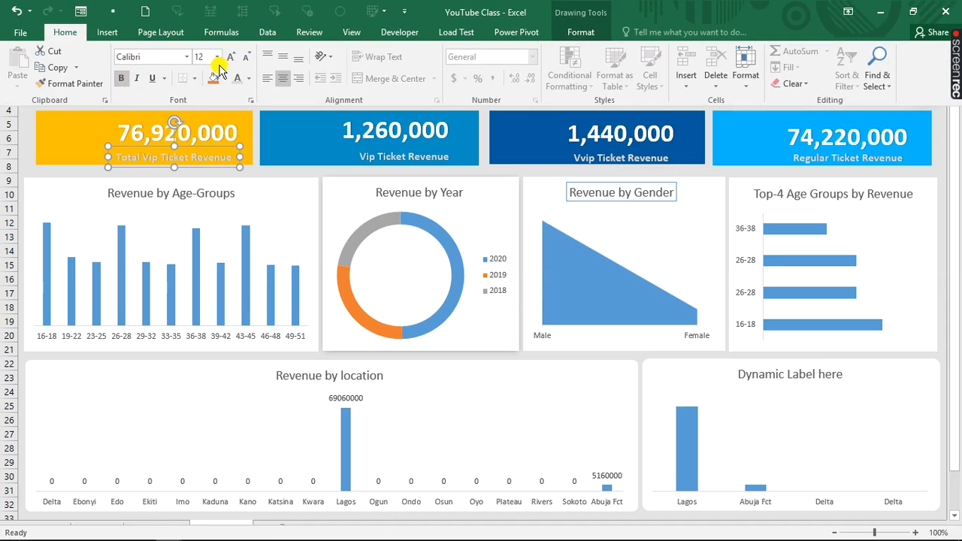
click(231, 62)
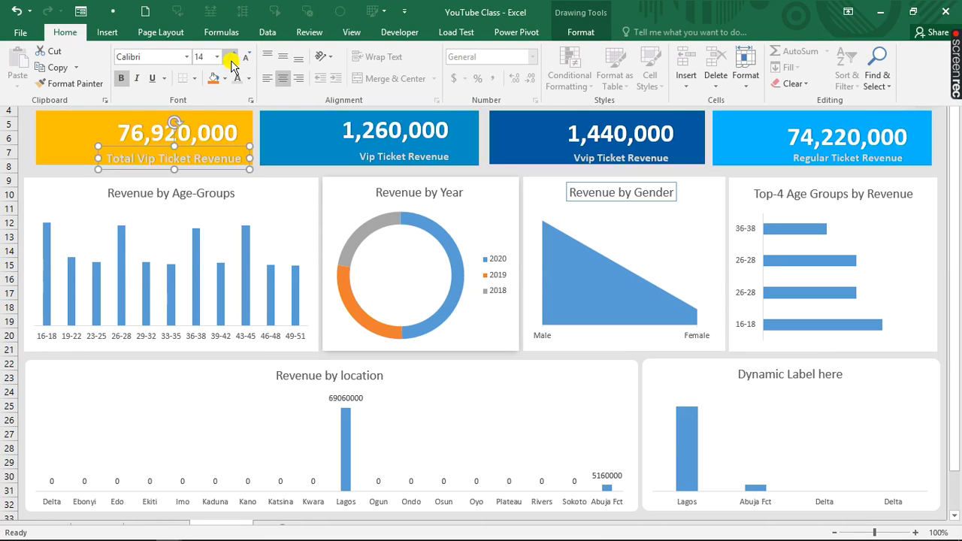
click(76, 83)
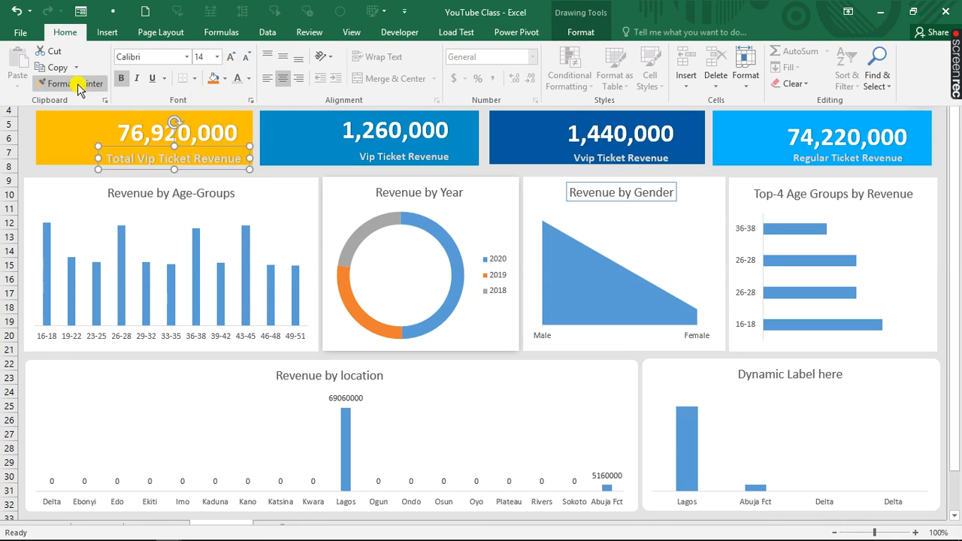
click(437, 158)
click(440, 160)
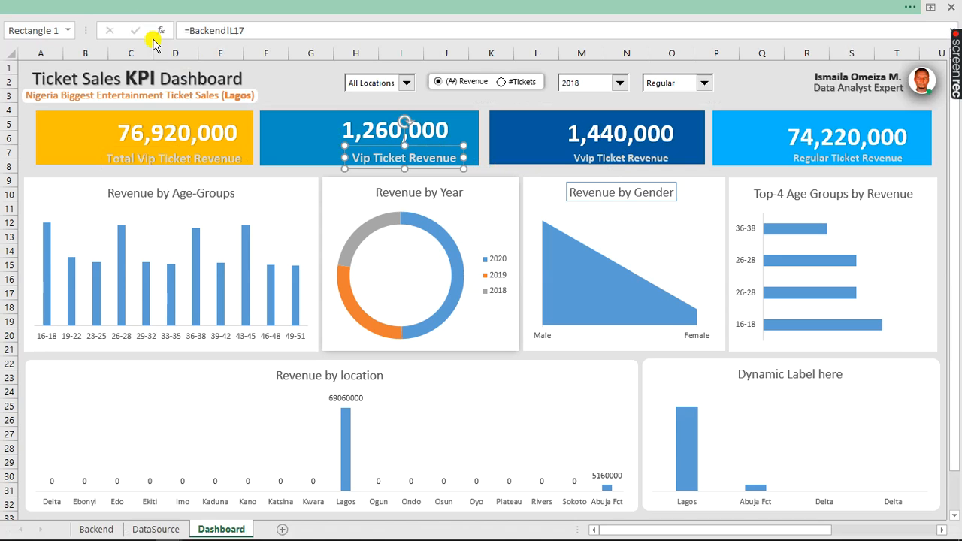
- Copy the Vip Ticket Revenue label's size 14 formatting to the Vvip and Regular Ticket Revenue labels
click(110, 7)
click(82, 84)
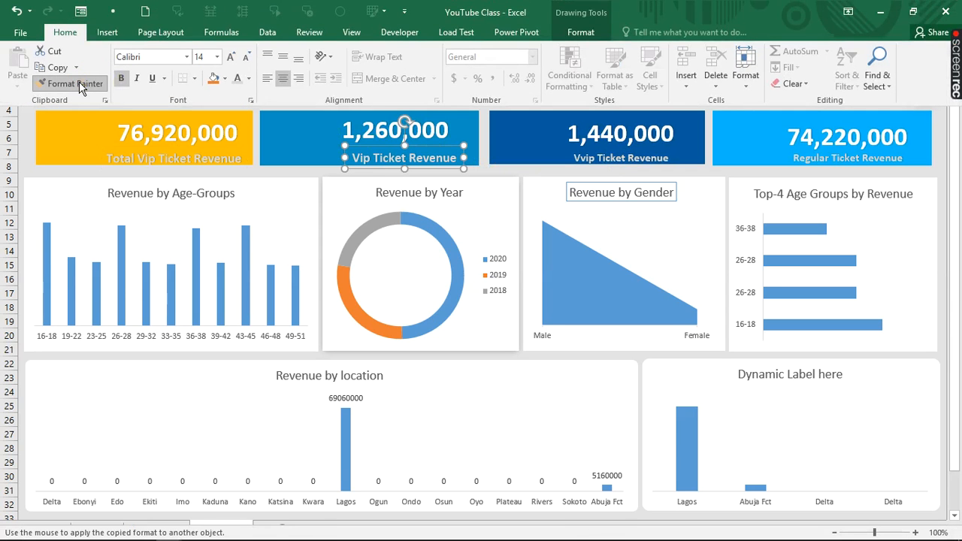
click(597, 160)
click(609, 158)
click(622, 163)
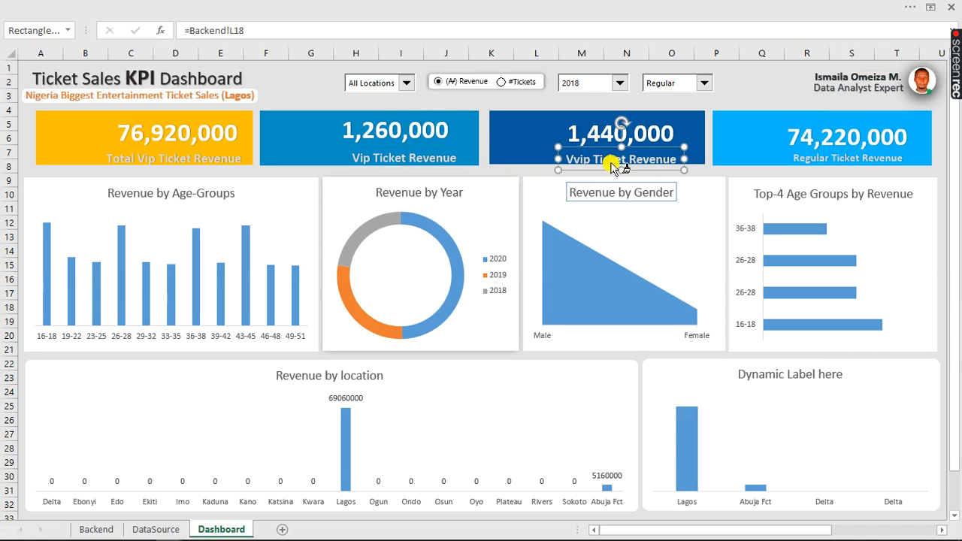
click(810, 161)
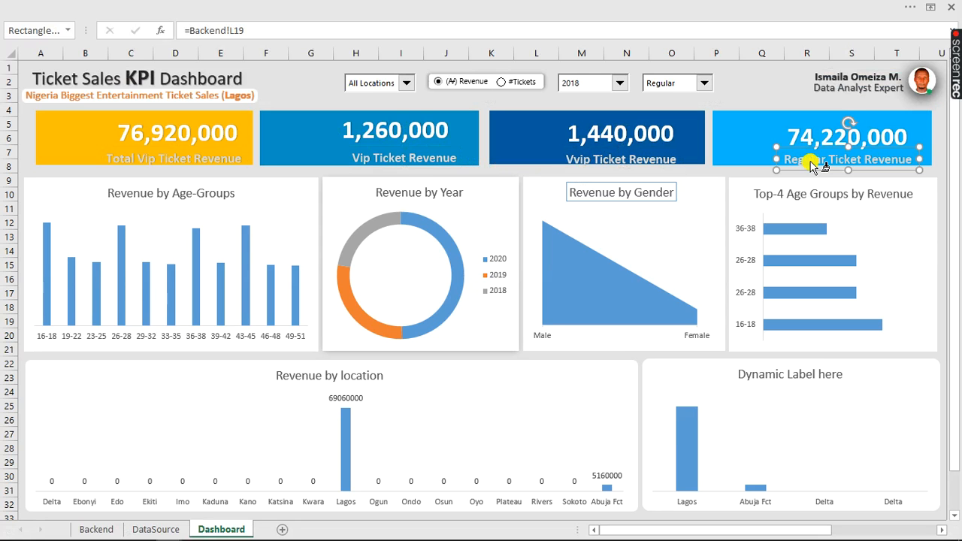
- Move the Regular Ticket Revenue value and its label slightly up within the light blue card
click(827, 139)
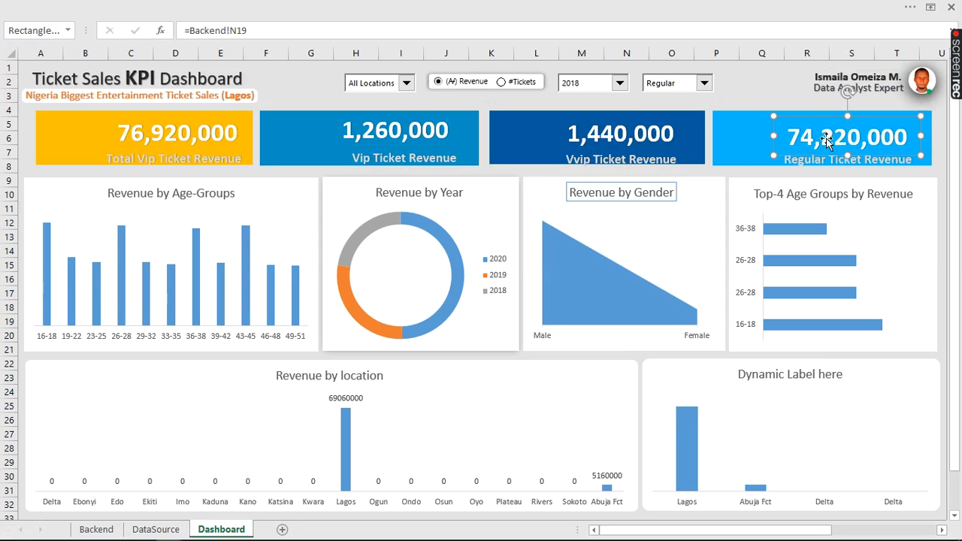
drag(835, 119, 835, 113)
click(850, 162)
drag(850, 160, 851, 156)
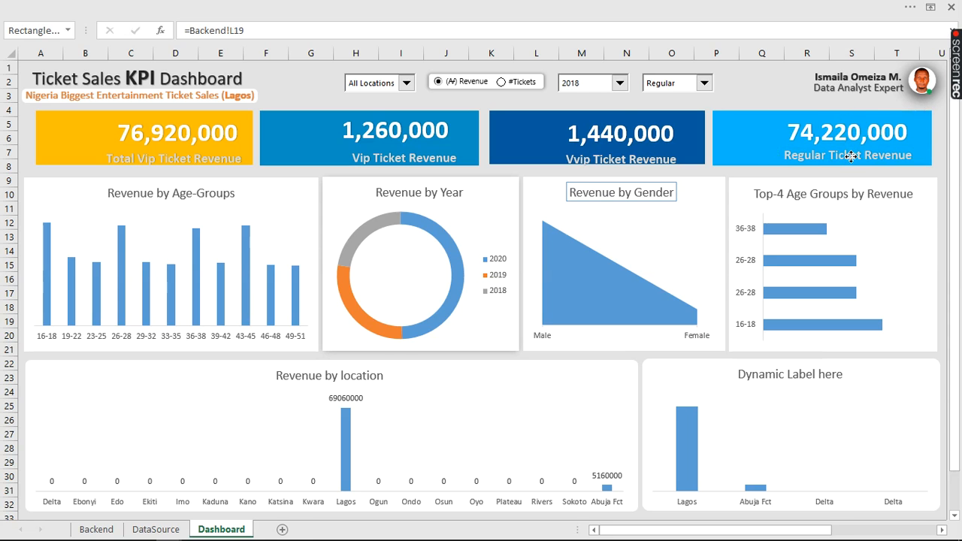
- Move the Vvip, Vip and Total Vip Ticket Revenue labels slightly up within their cards
click(663, 159)
drag(663, 160, 664, 158)
click(445, 158)
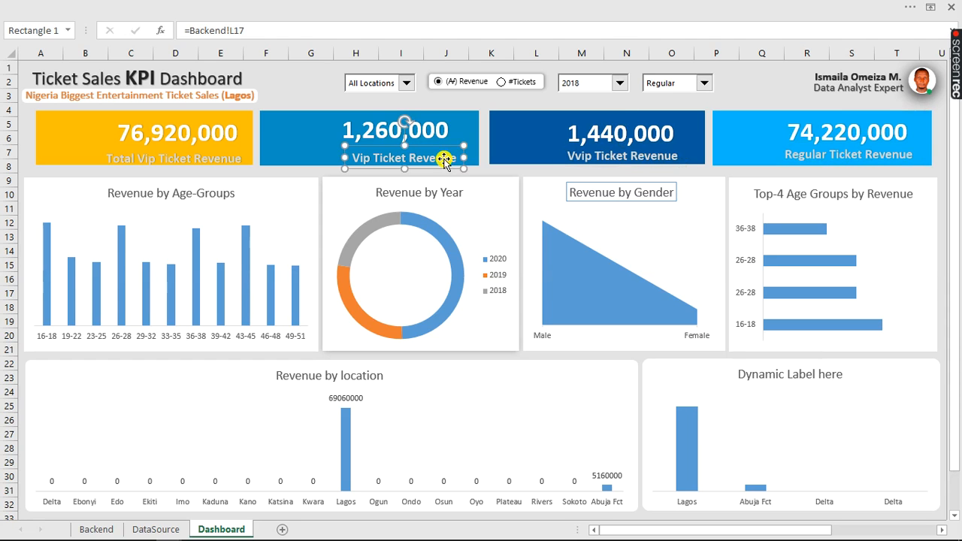
drag(445, 158, 445, 154)
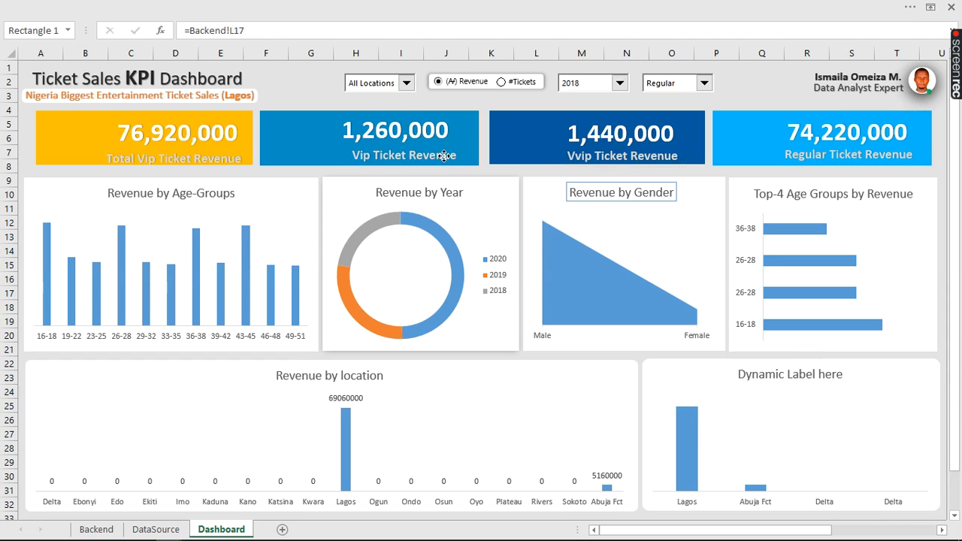
click(216, 163)
drag(216, 163, 215, 158)
click(245, 167)
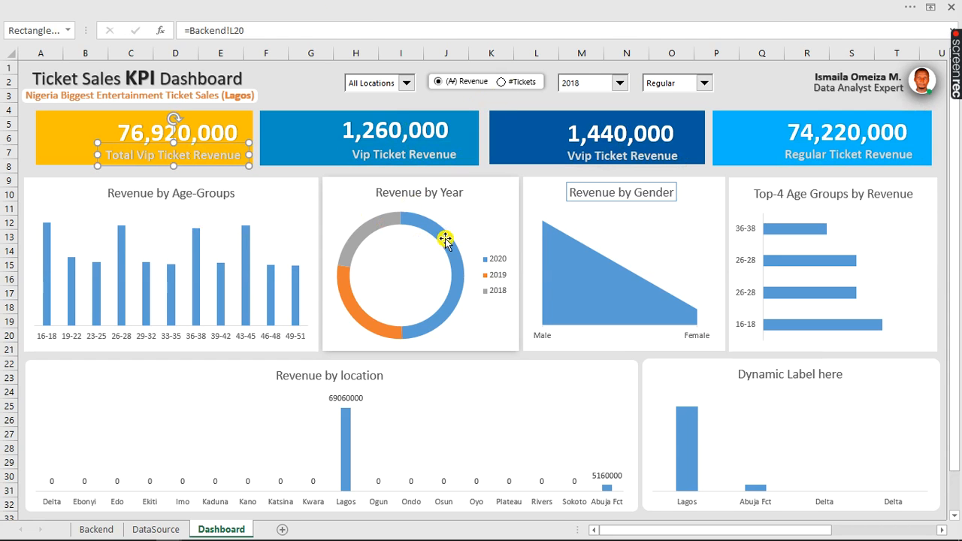
- Give the 2020 slice of the Revenue by Year doughnut a solid medium blue fill from the recent colours
mouse_move(446, 240)
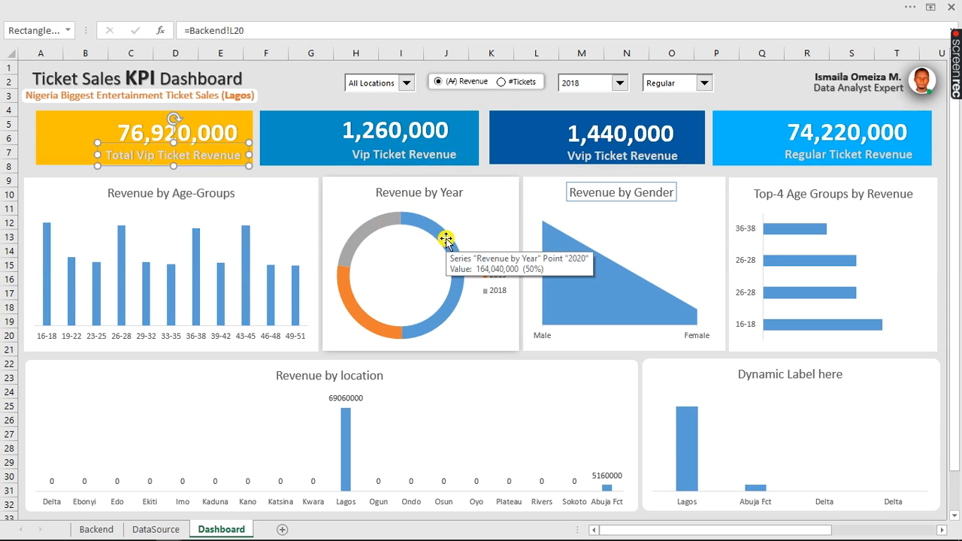
click(445, 239)
click(446, 239)
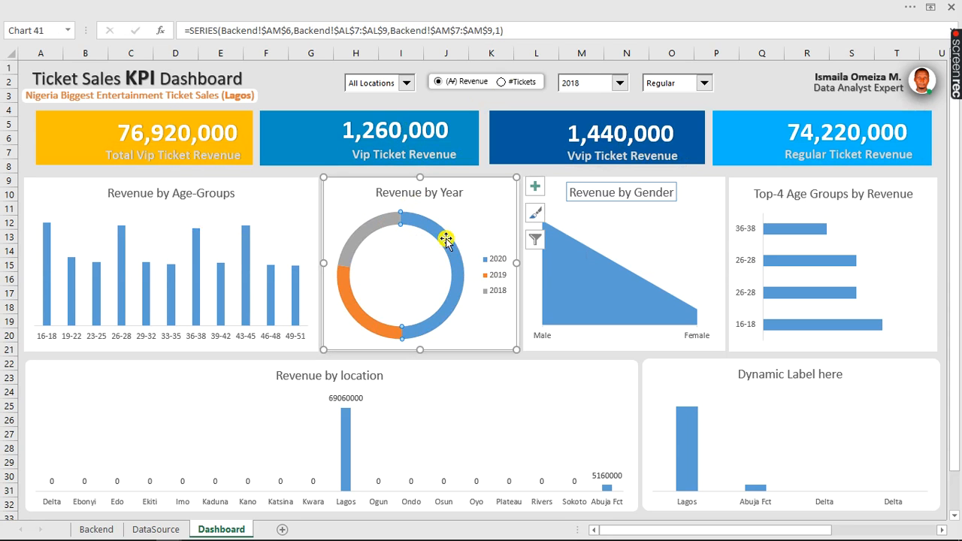
double_click(445, 239)
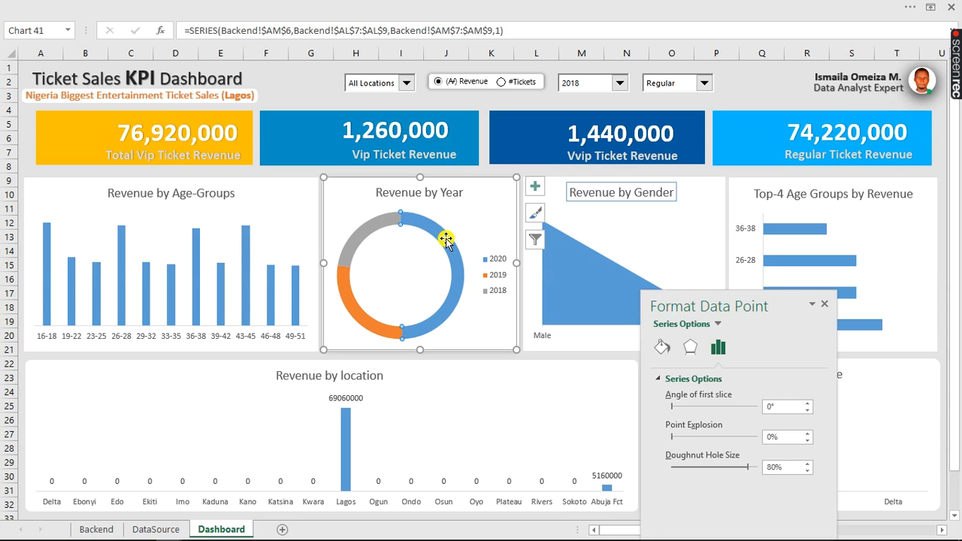
click(664, 348)
click(672, 379)
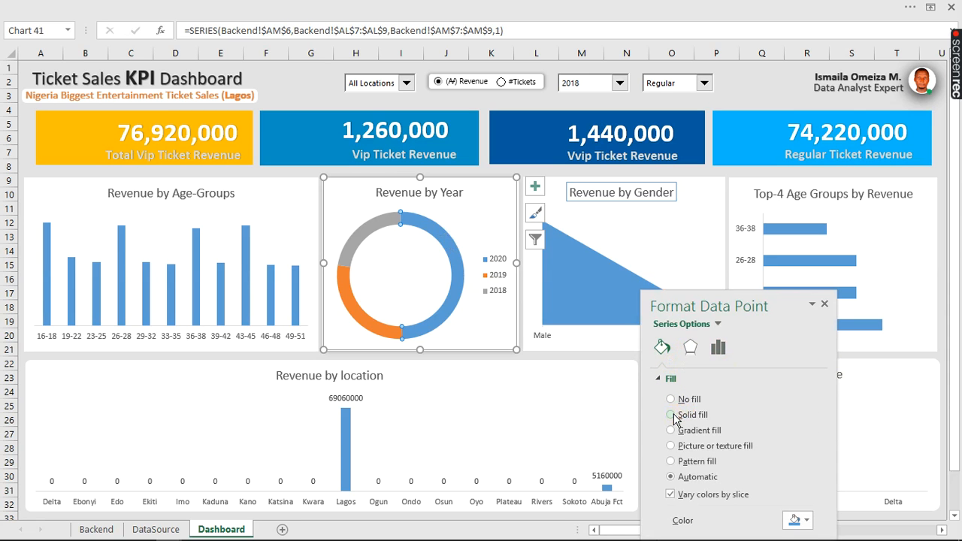
click(799, 518)
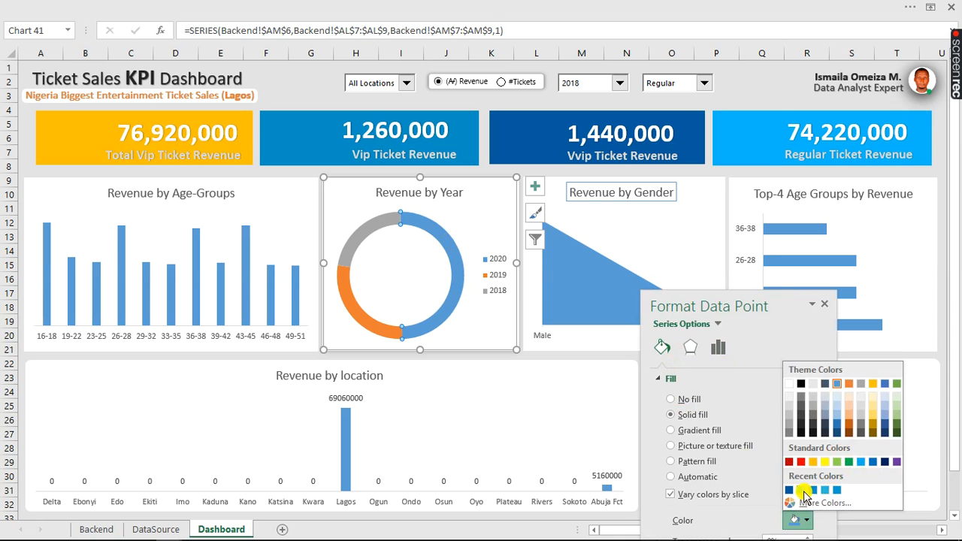
click(834, 489)
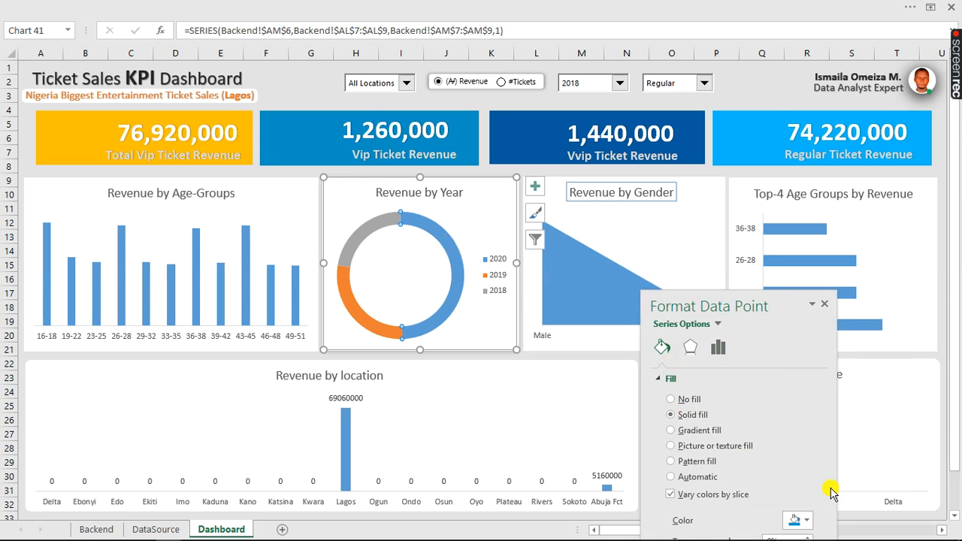
- Fill the doughnut's 2019 slice with the recent dark blue and its 2018 slice with the standard golden orange
drag(691, 304, 703, 234)
click(358, 315)
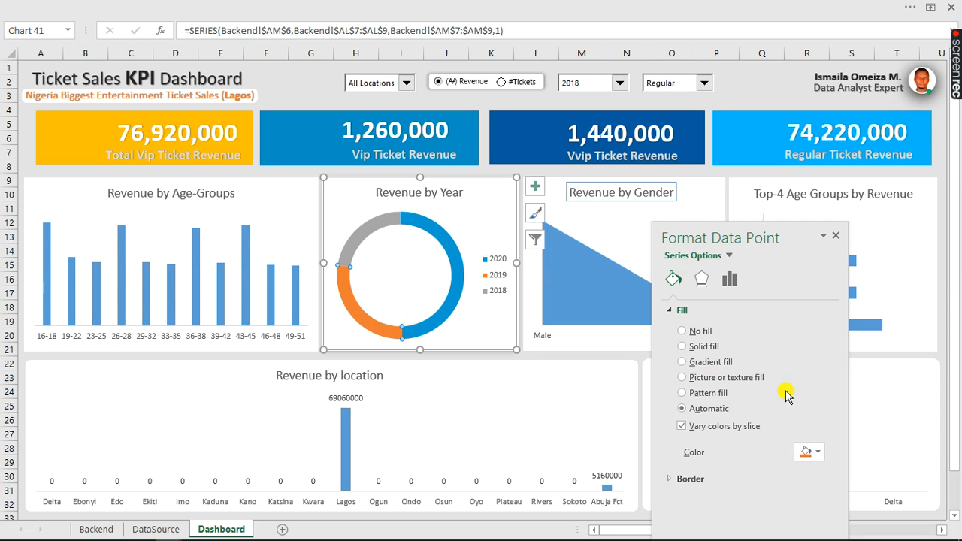
click(816, 453)
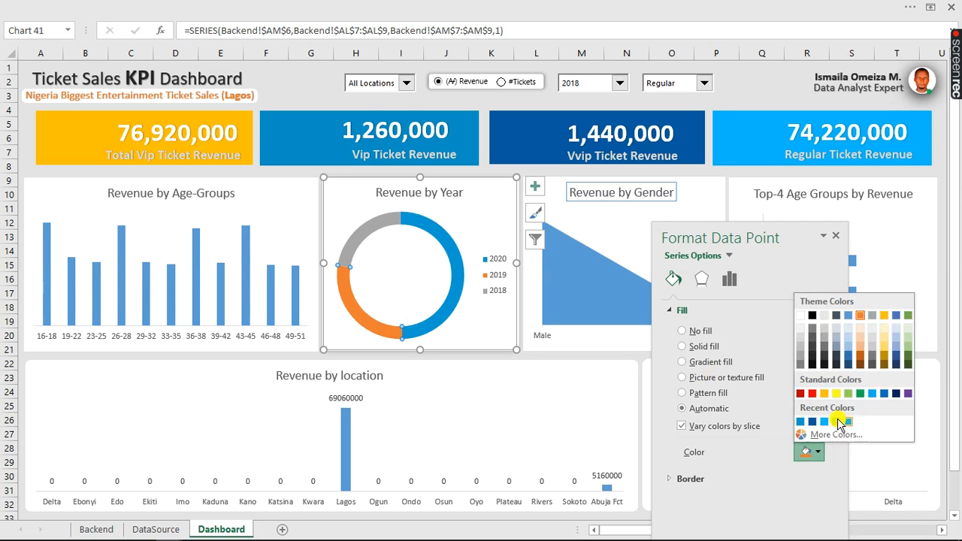
click(813, 422)
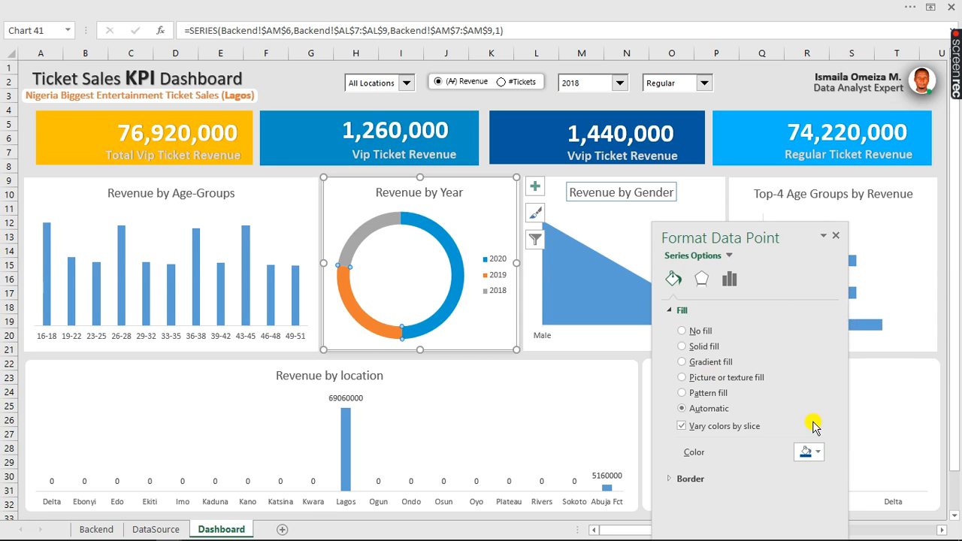
click(369, 231)
click(807, 451)
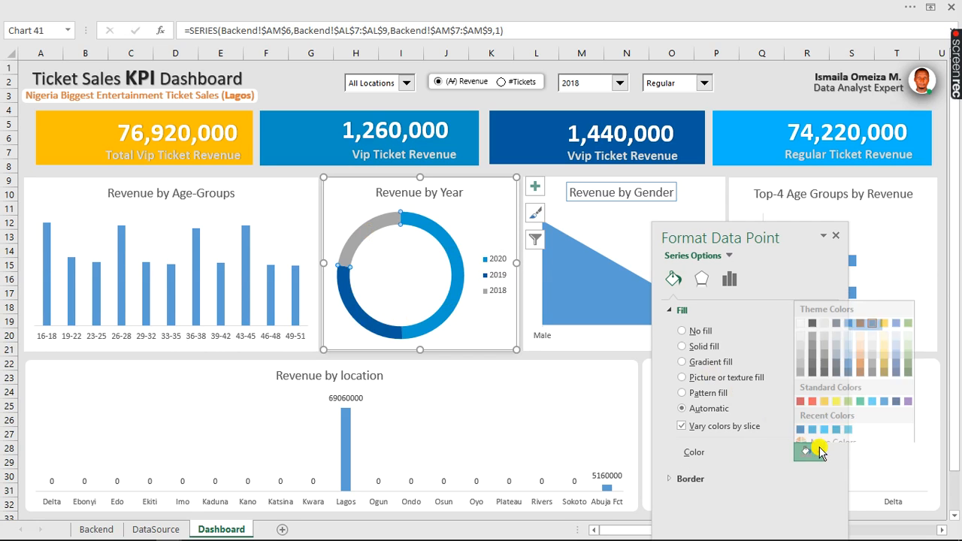
click(825, 393)
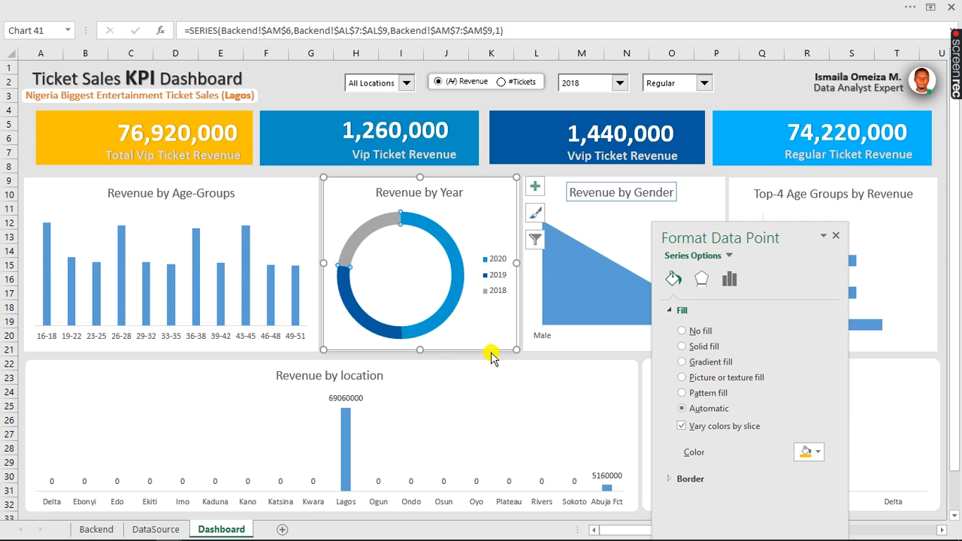
- Apply a linear gradient fill to the area series of the Revenue by Gender chart
click(579, 260)
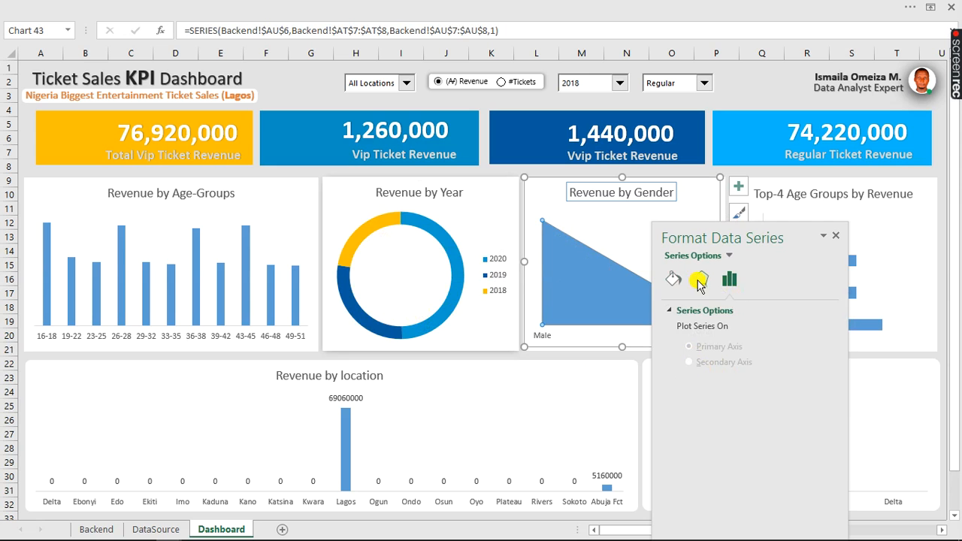
click(674, 280)
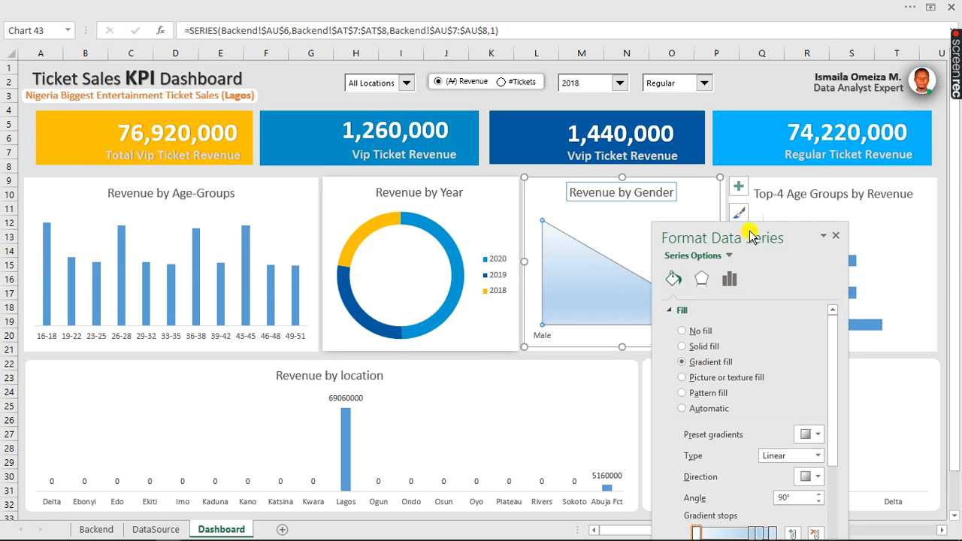
drag(766, 235, 199, 109)
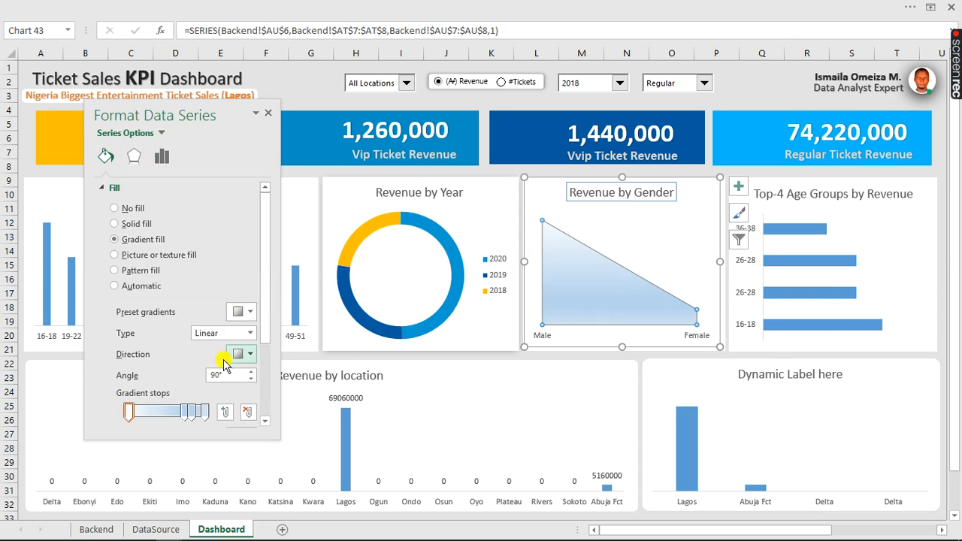
- Remove the intermediate gradient stops of the Revenue by Gender area, keeping only the first and last stops
click(193, 412)
click(248, 416)
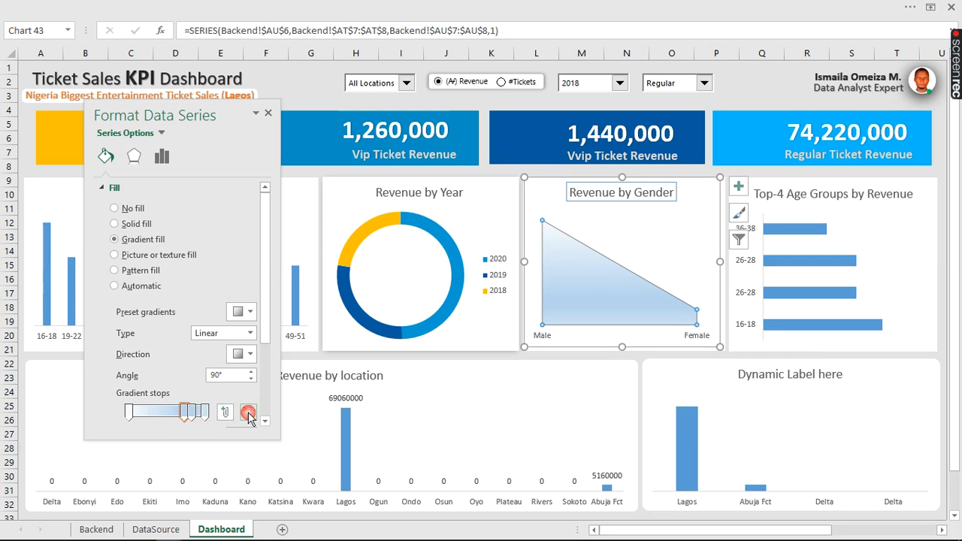
drag(193, 413, 188, 418)
click(187, 416)
click(247, 415)
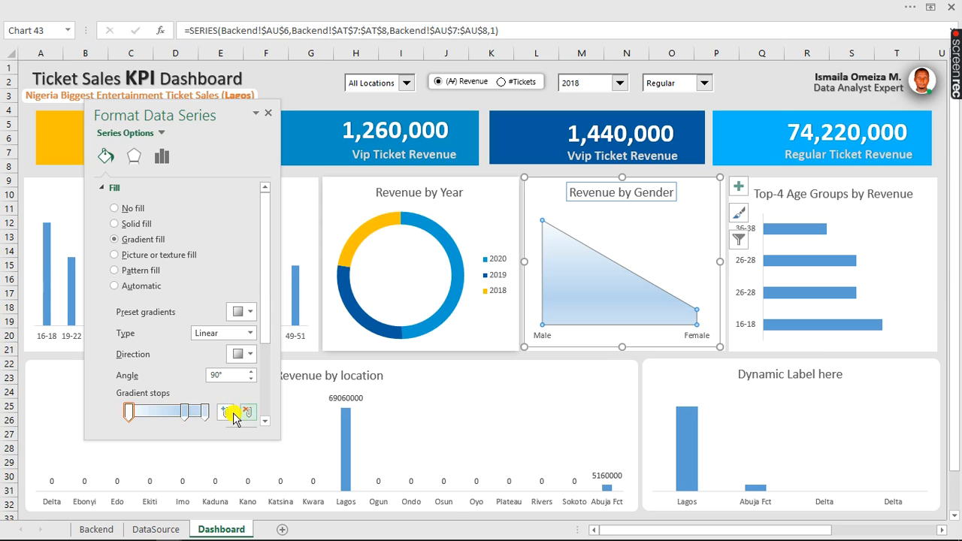
click(187, 417)
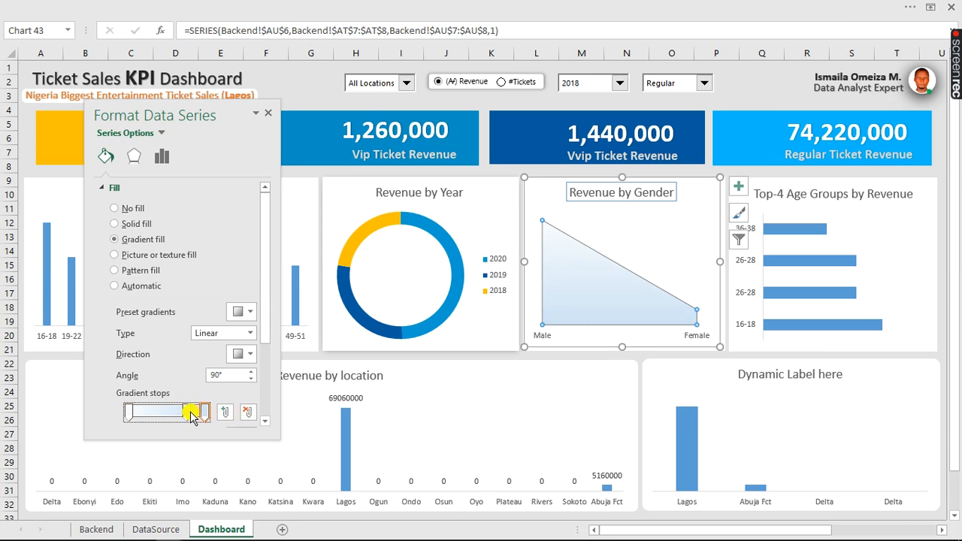
click(188, 414)
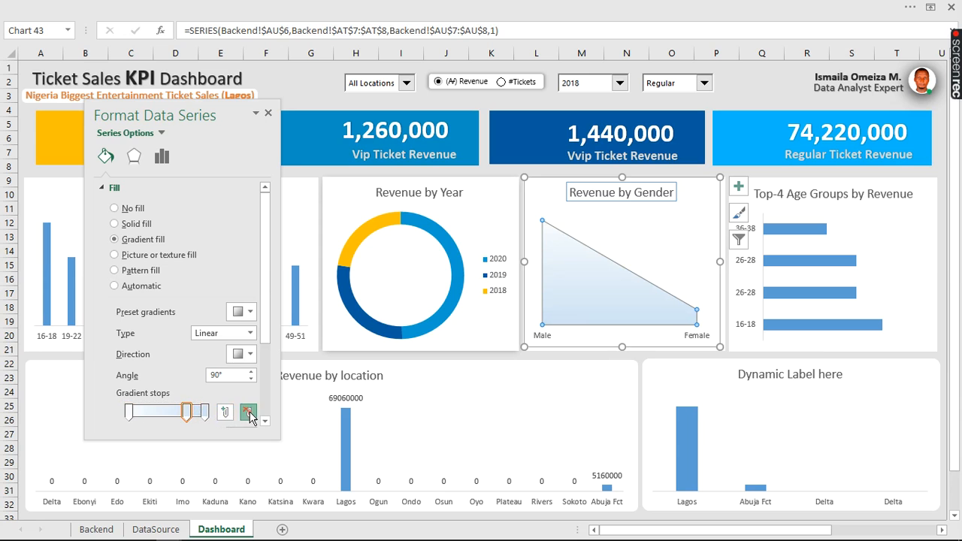
click(248, 417)
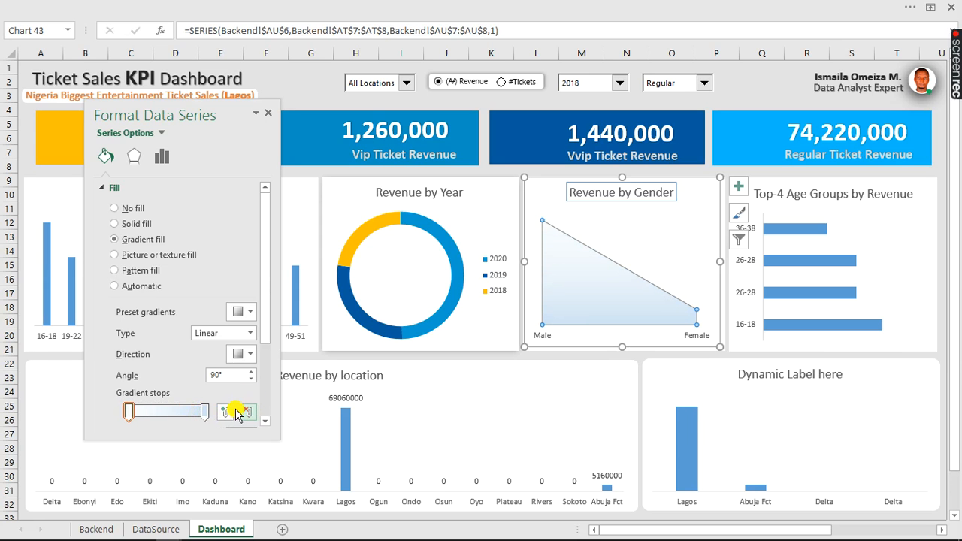
- Set the first gradient stop of the Revenue by Gender area to the standard golden orange
drag(263, 326, 262, 383)
click(239, 359)
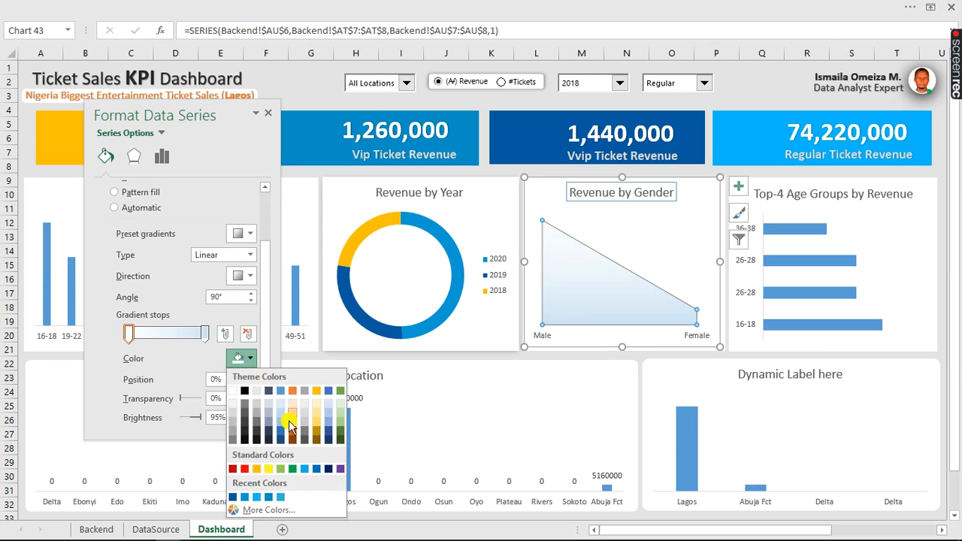
click(258, 467)
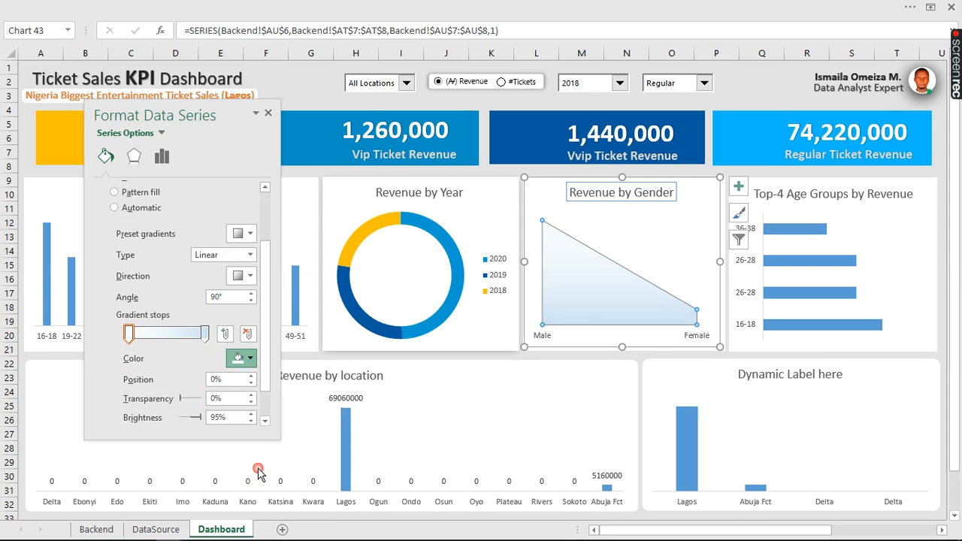
- Try a recent medium blue on the first gradient stop and set it back to golden orange
click(130, 336)
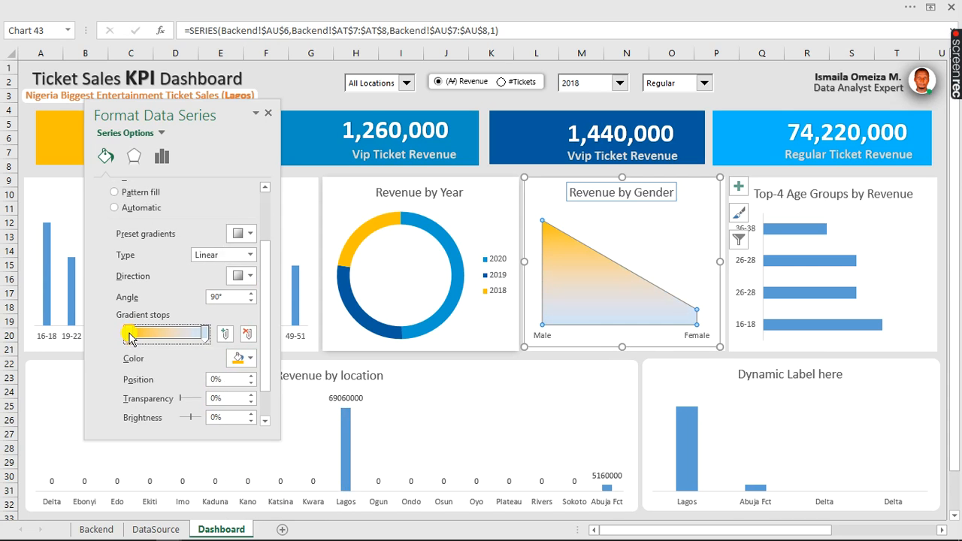
click(250, 358)
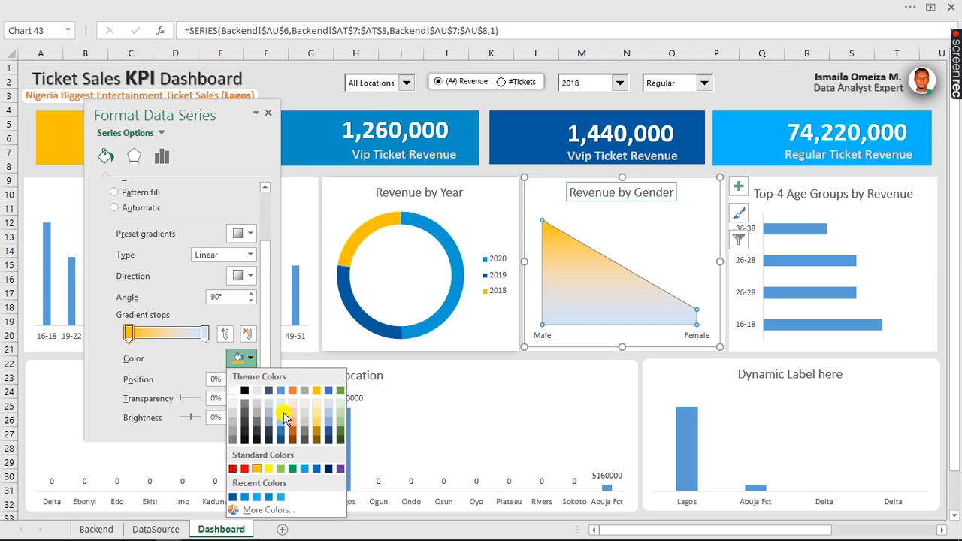
click(244, 497)
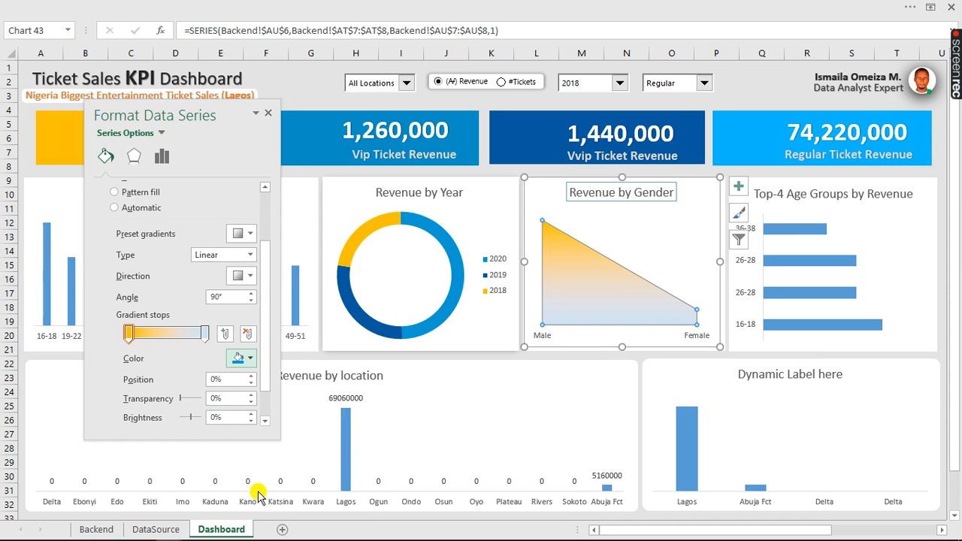
click(204, 334)
click(130, 333)
click(242, 358)
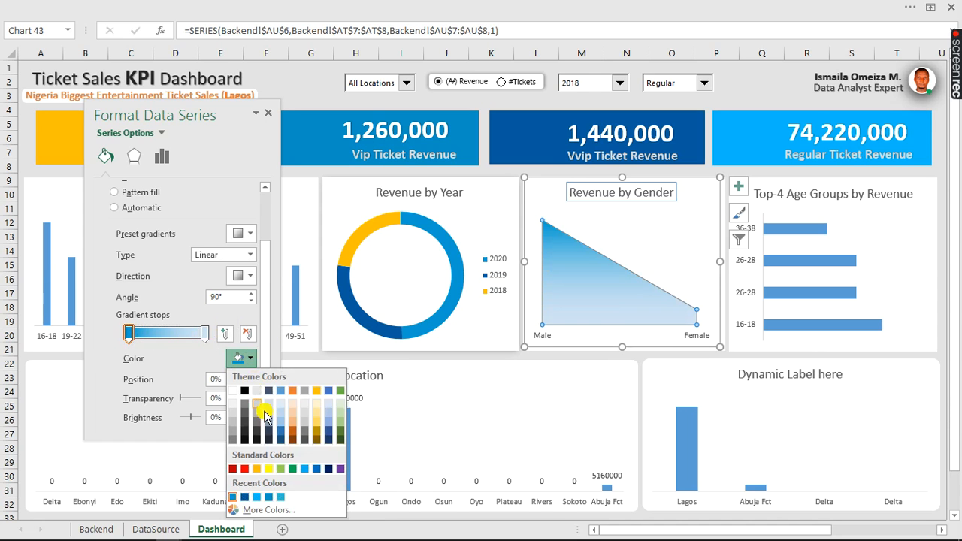
click(257, 469)
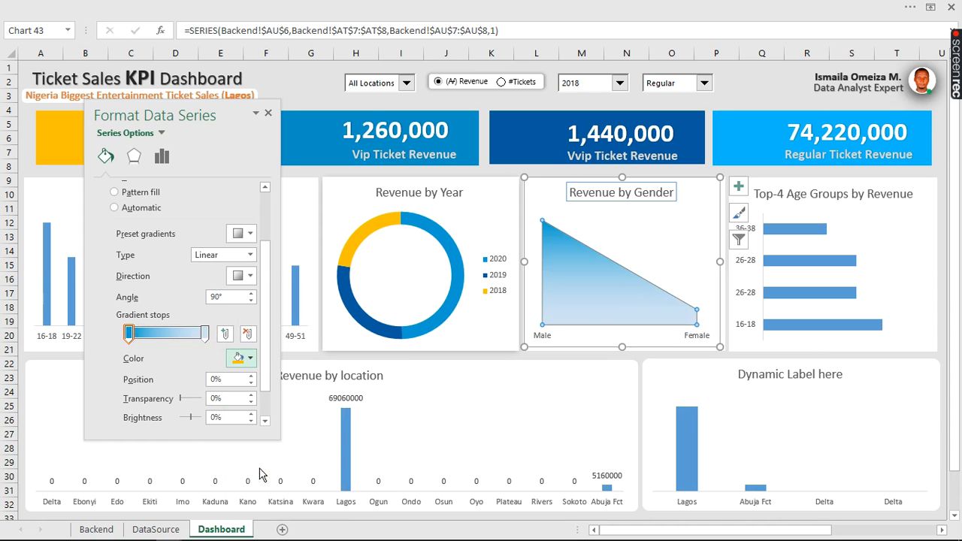
- Set the last gradient stop of the Revenue by Gender area to the recent light blue
click(208, 338)
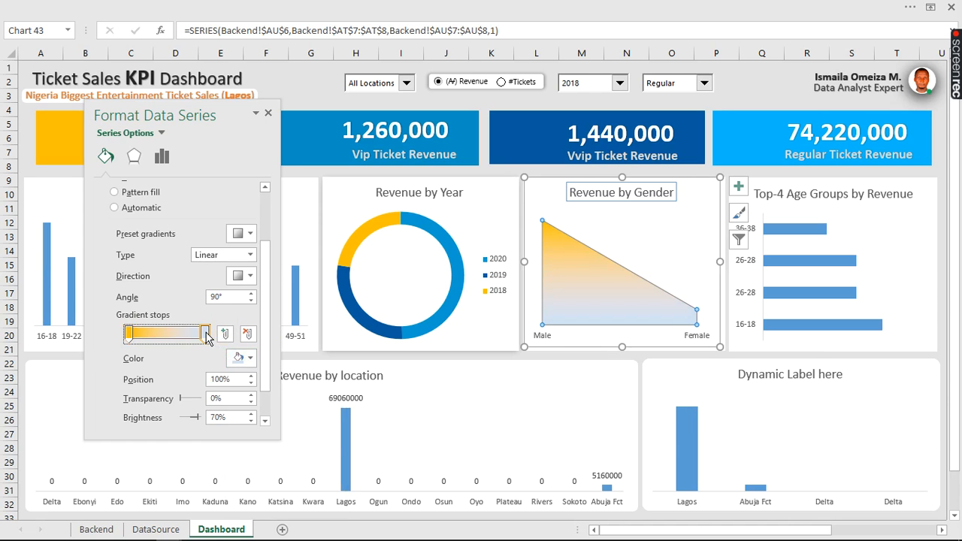
click(244, 357)
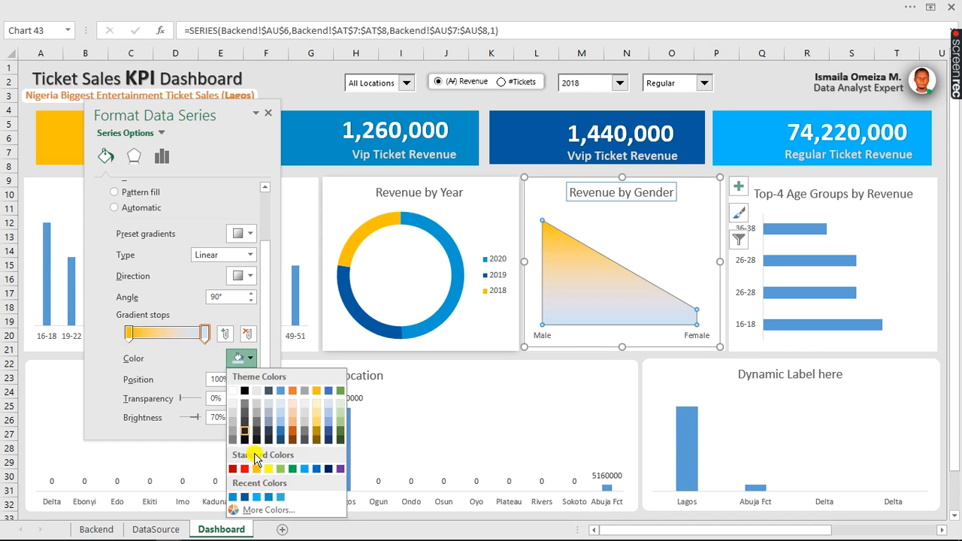
click(256, 497)
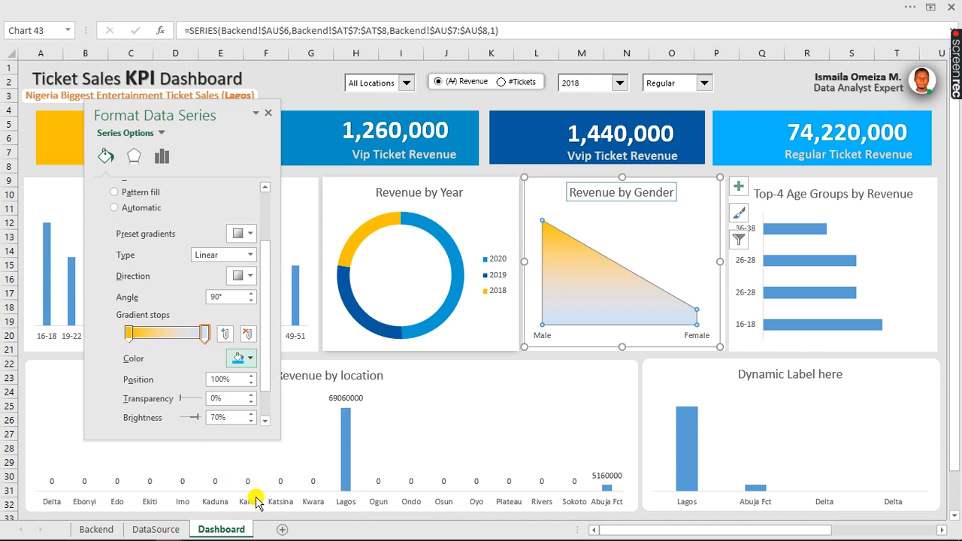
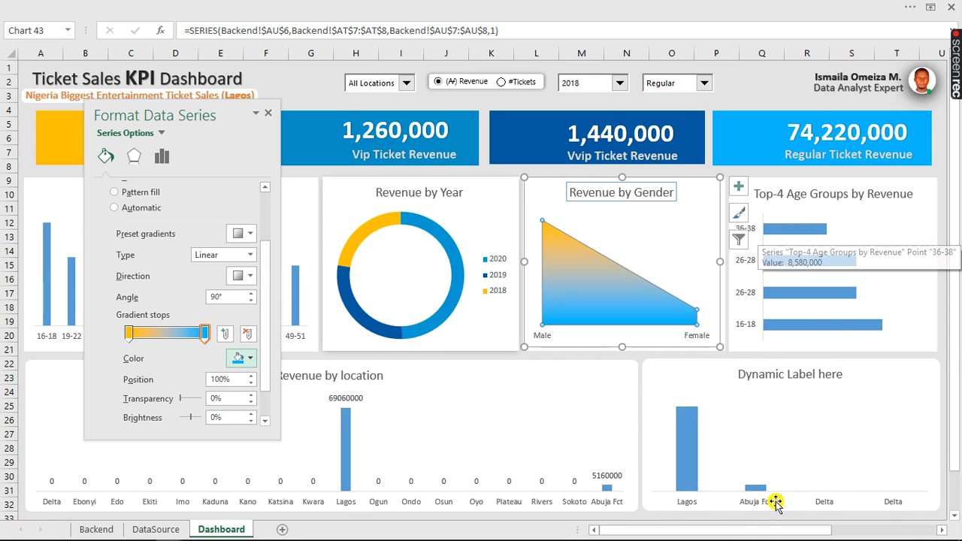
- Copy the golden orange rounded shape beside the dashboard and use it as the picture fill of the 36-38 bar in Top-4 Age Groups by Revenue
drag(742, 528, 826, 530)
click(834, 246)
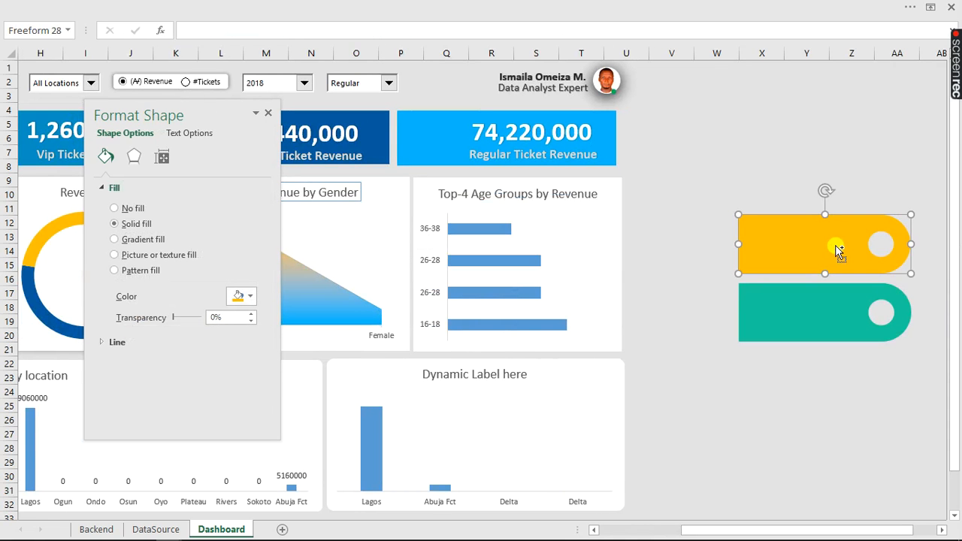
click(466, 228)
click(476, 230)
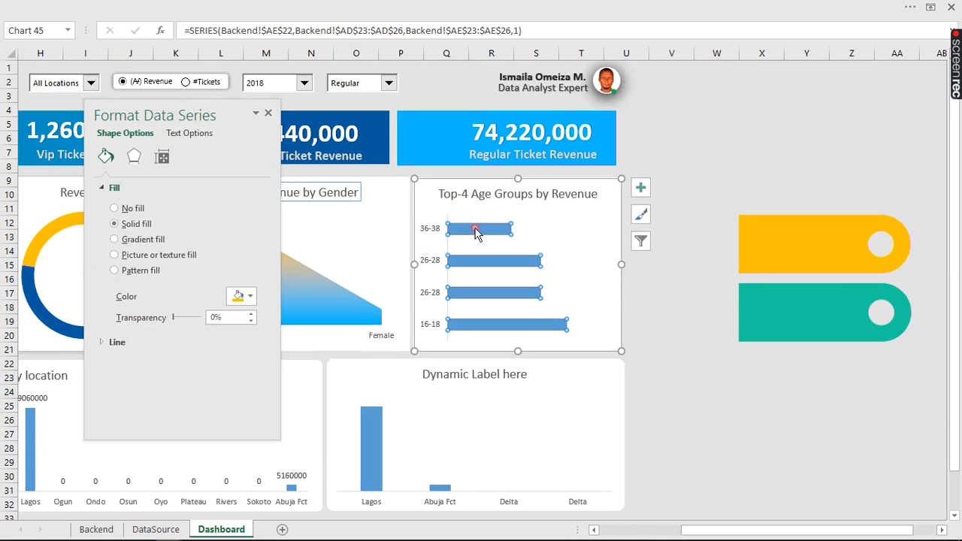
click(475, 230)
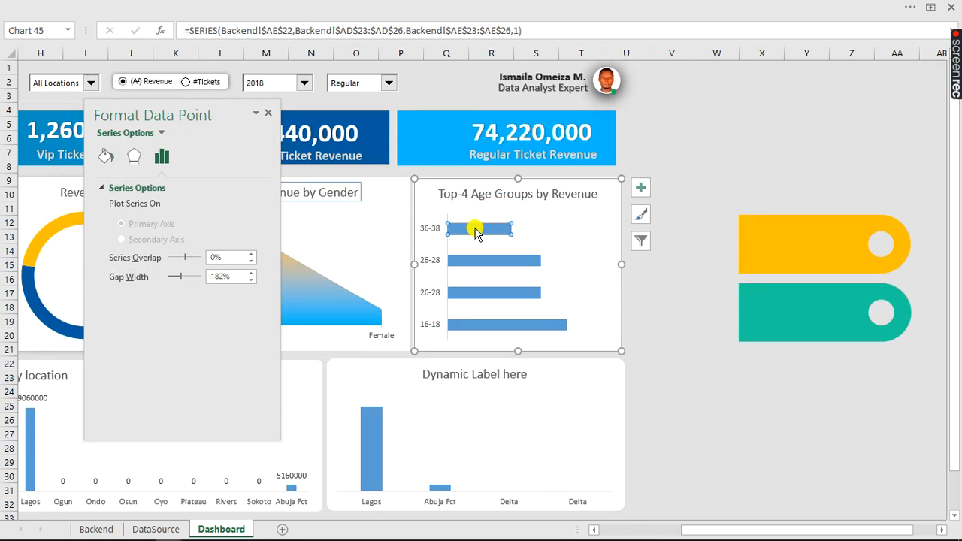
click(106, 156)
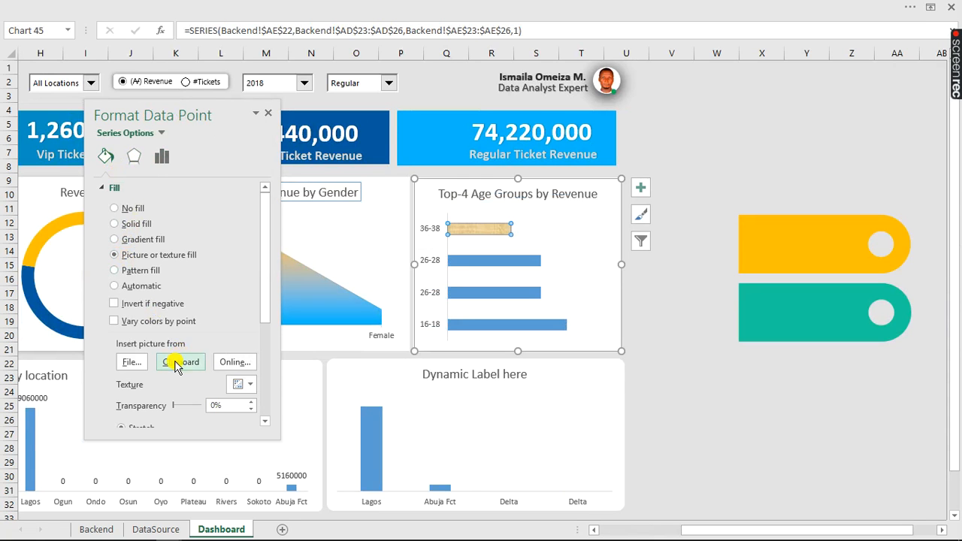
click(180, 365)
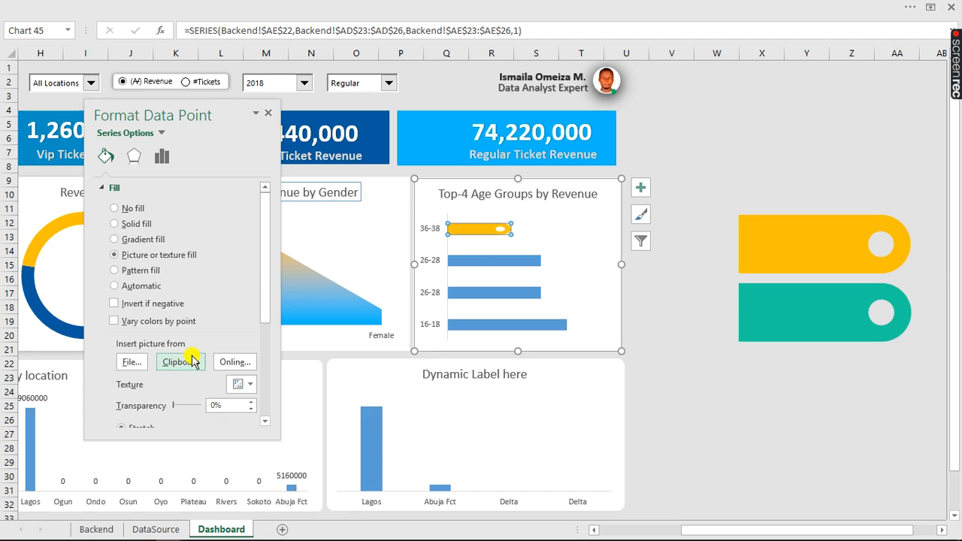
- Copy the teal green rounded shape and use it as the picture fill of the upper 26-28 bar
click(829, 312)
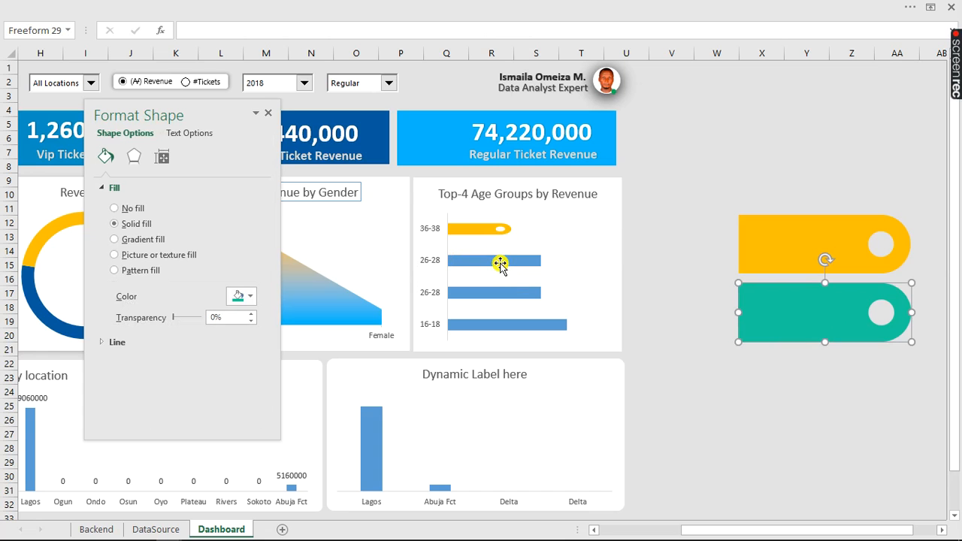
click(502, 265)
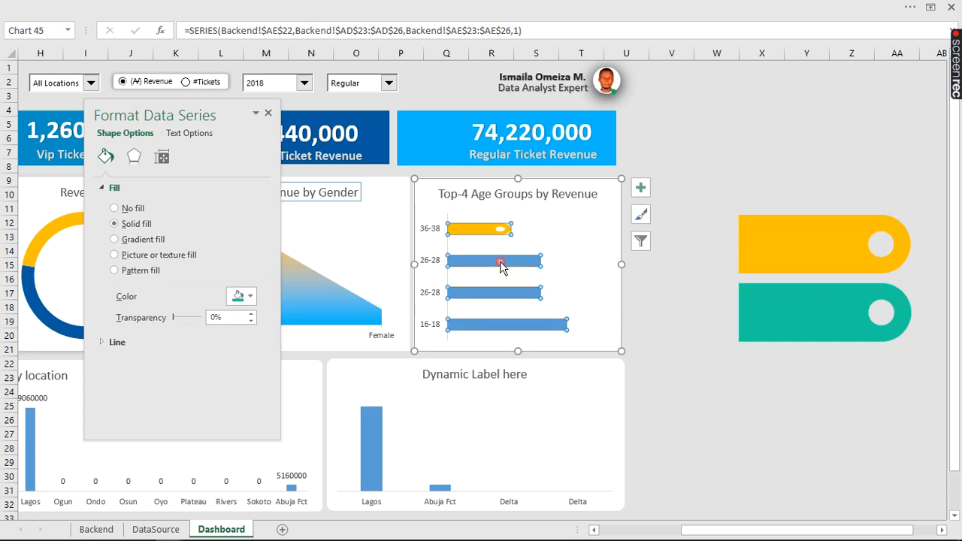
click(501, 264)
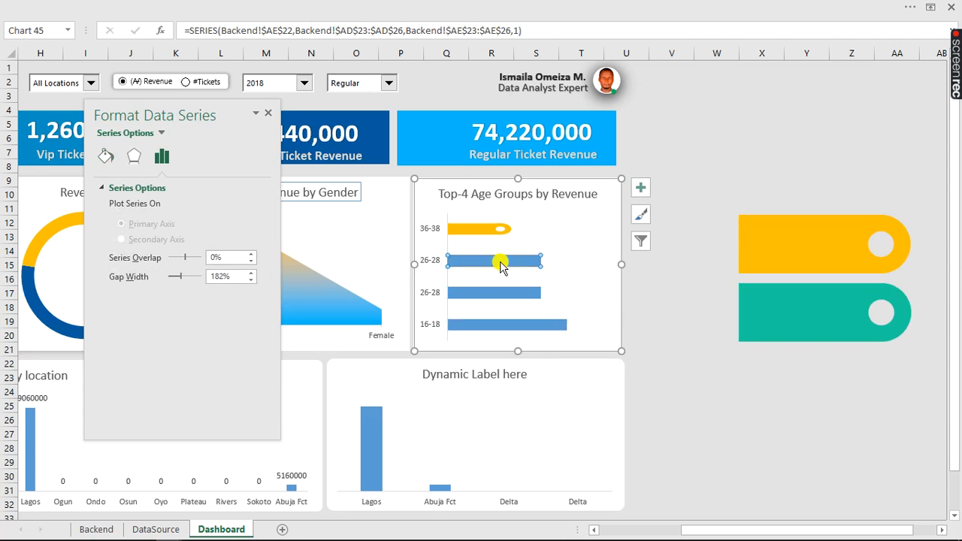
click(105, 157)
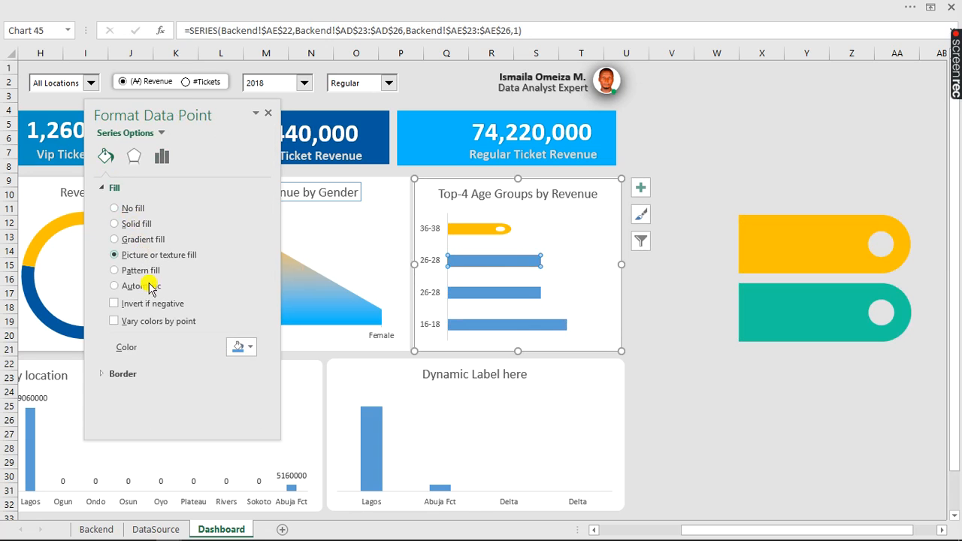
click(180, 362)
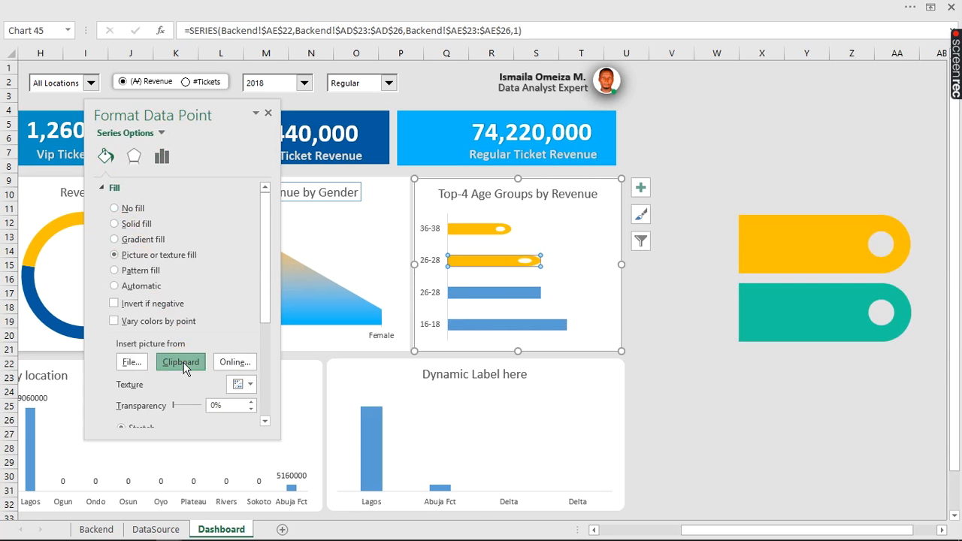
- Fill the lower 26-28 bar and the 16-18 bar with the teal green shape and set the gap width to 38%
click(499, 294)
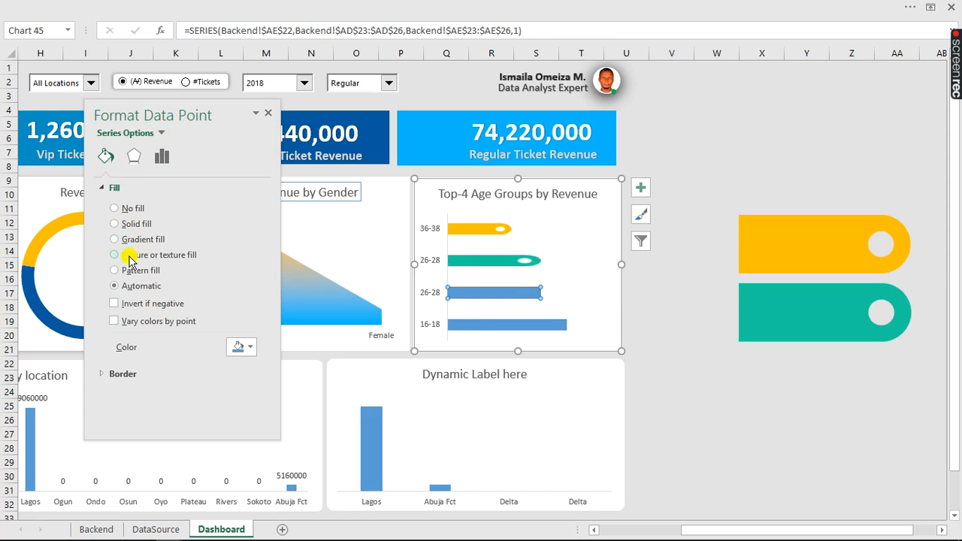
click(487, 327)
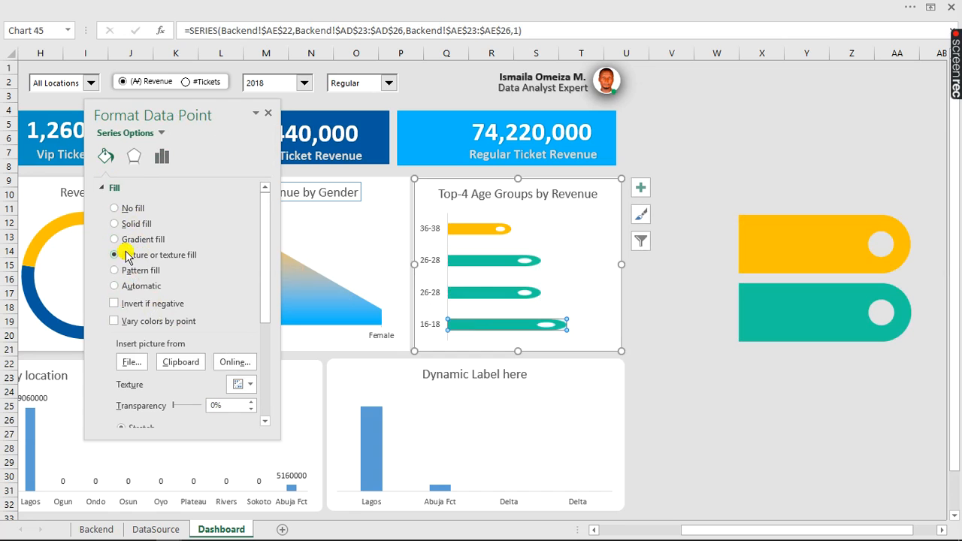
click(160, 157)
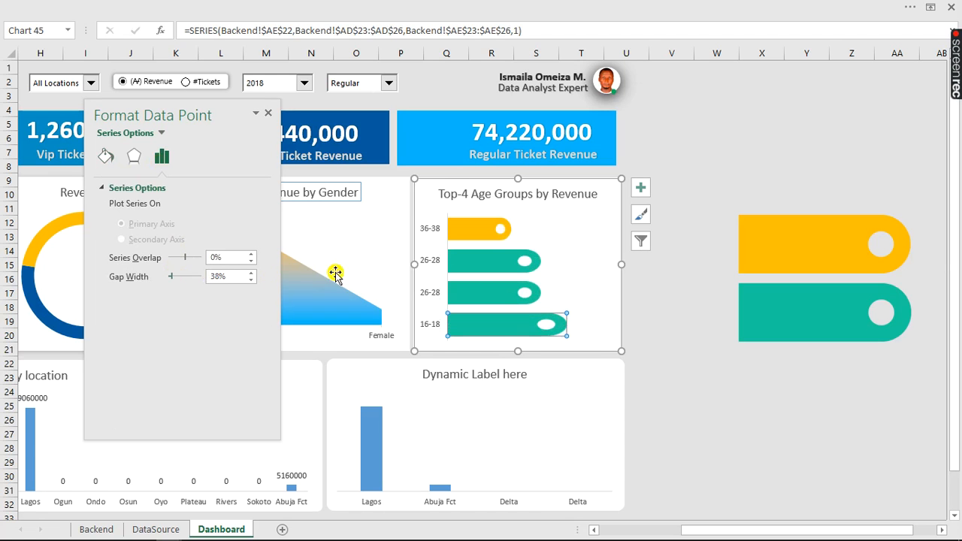
- Add a data label to only the upper 26-28 bar of Top-4 Age Groups by Revenue
right_click(502, 267)
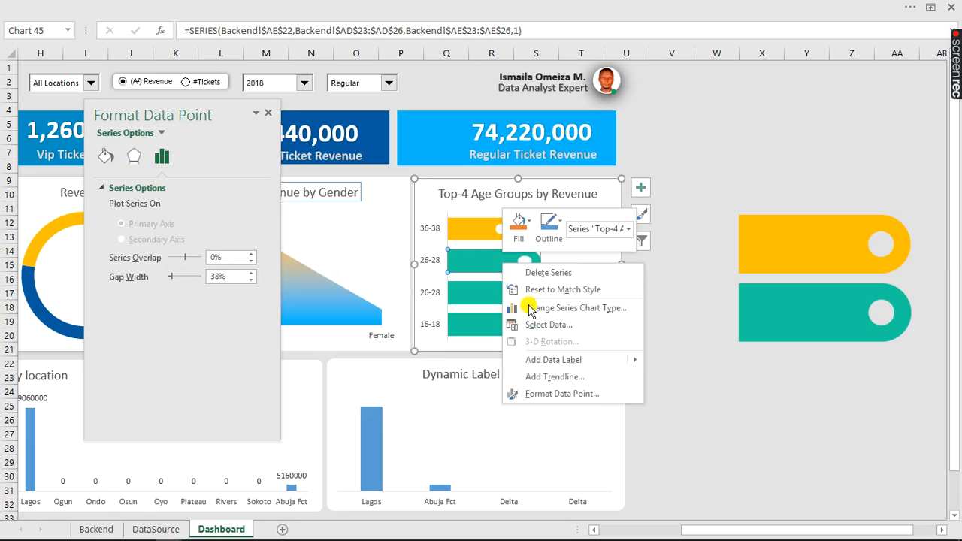
mouse_move(602, 364)
click(671, 364)
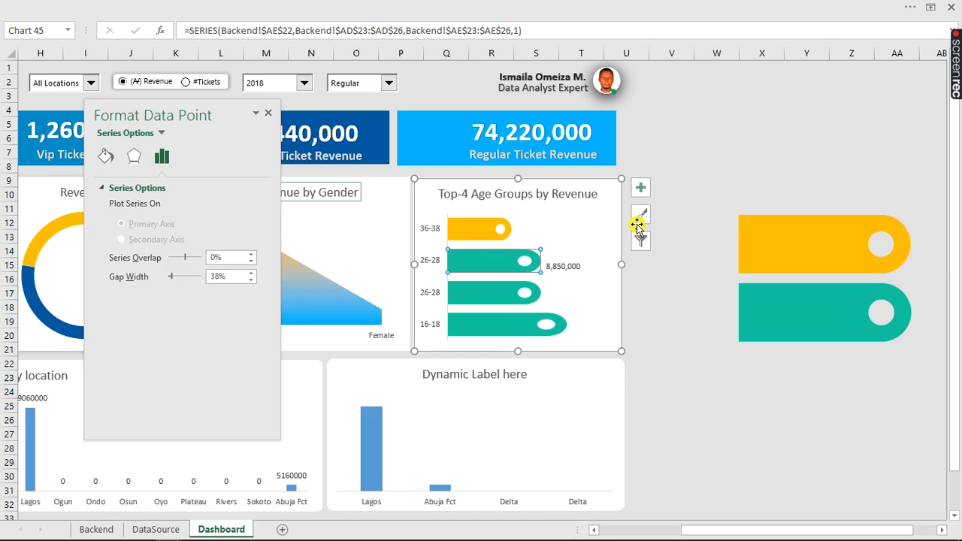
click(474, 231)
click(703, 232)
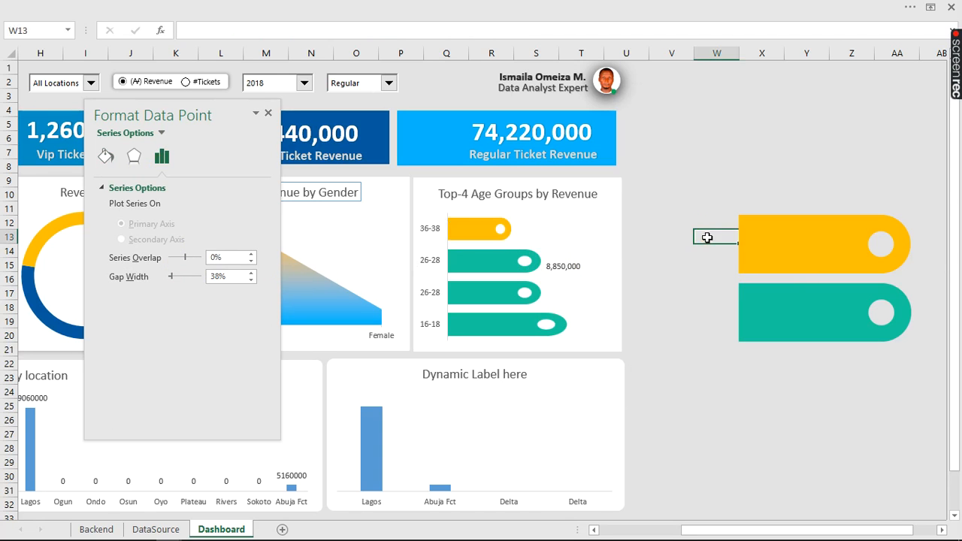
- Turn on data labels for all bars of the Top-4 Age Groups by Revenue chart
click(466, 238)
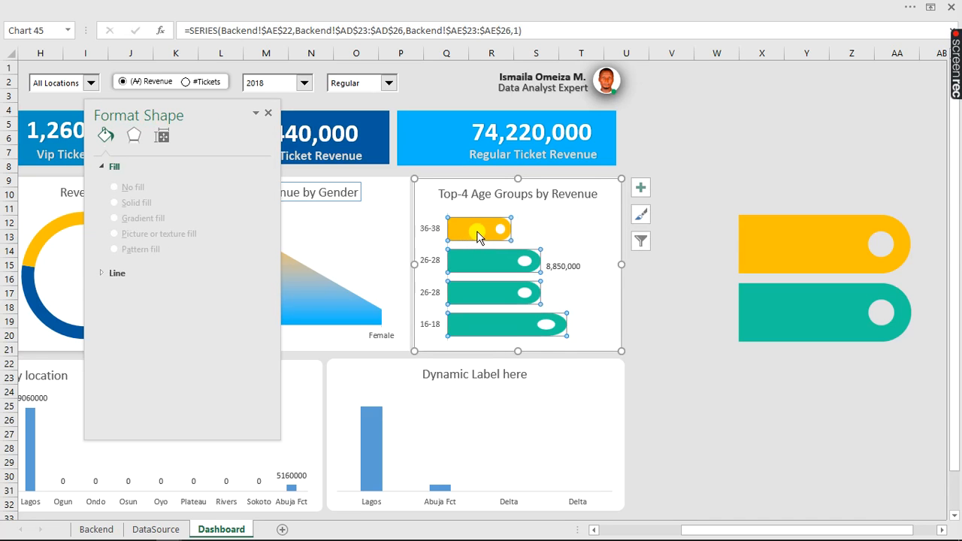
right_click(476, 231)
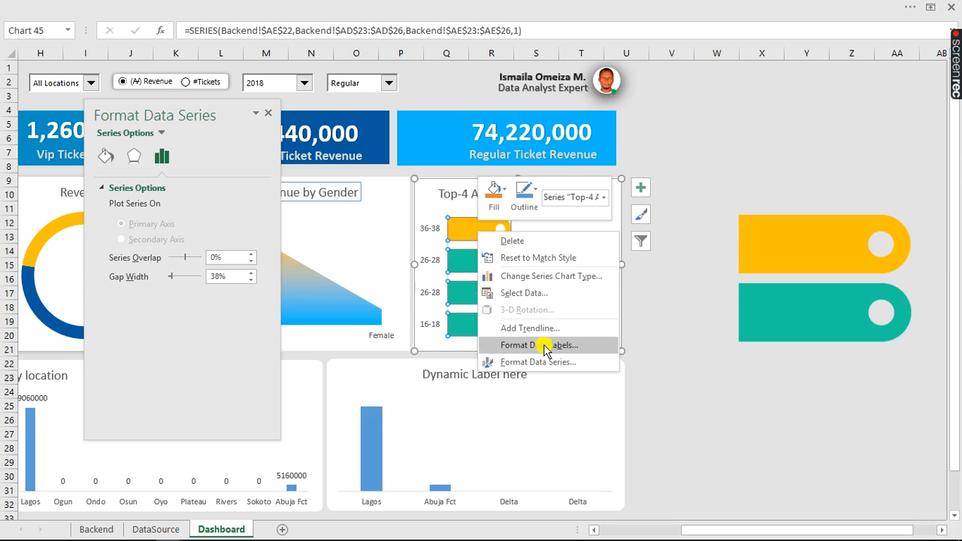
click(640, 190)
click(640, 191)
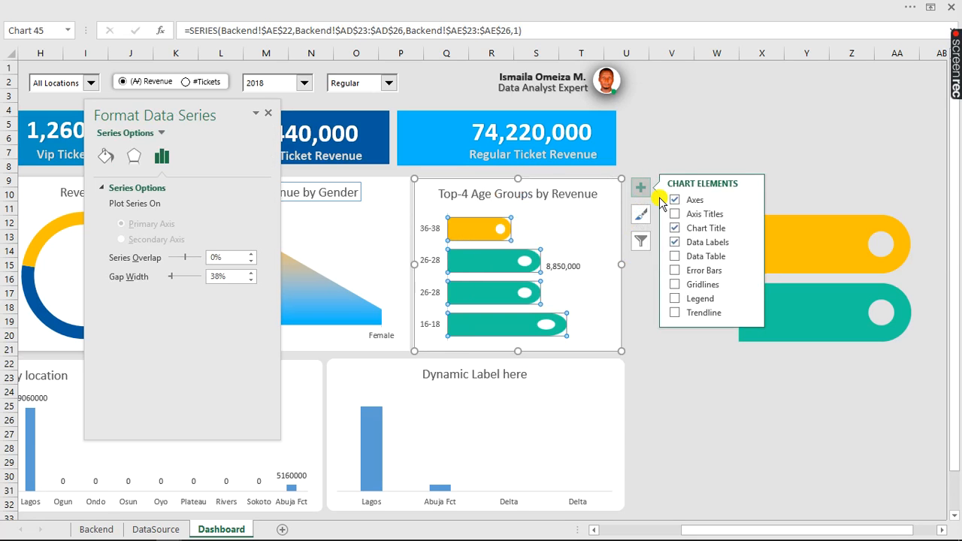
click(678, 245)
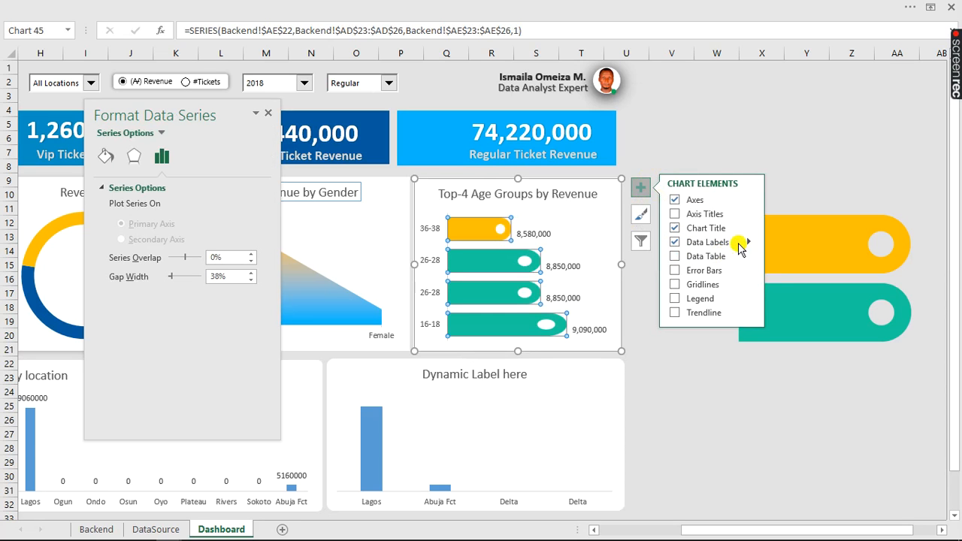
- Position the Top-4 Age Groups data labels at Inside Base and close the formatting pane
click(749, 241)
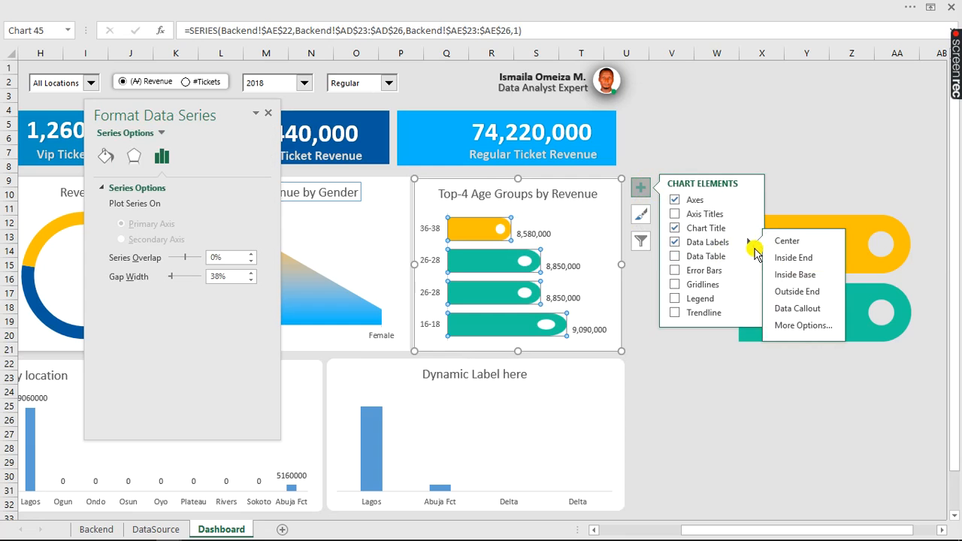
click(786, 278)
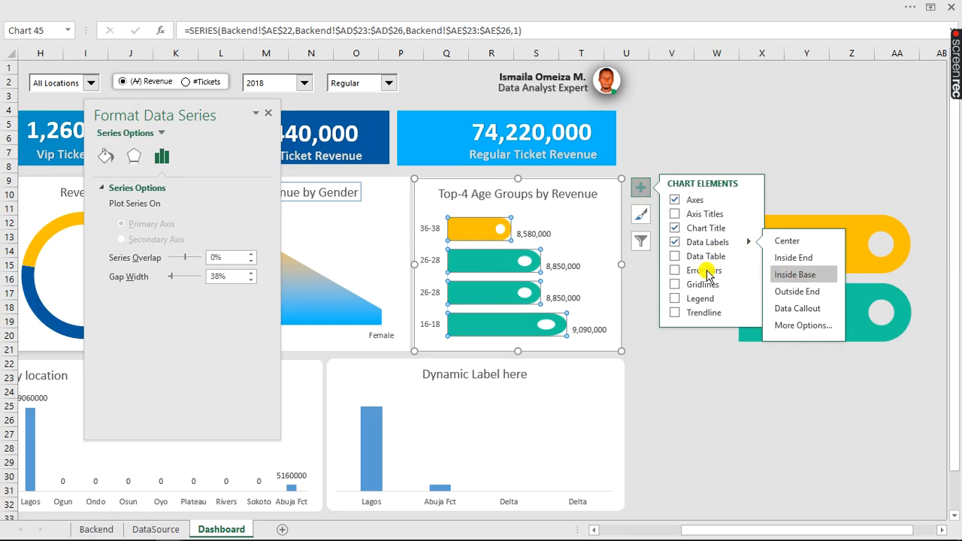
click(495, 231)
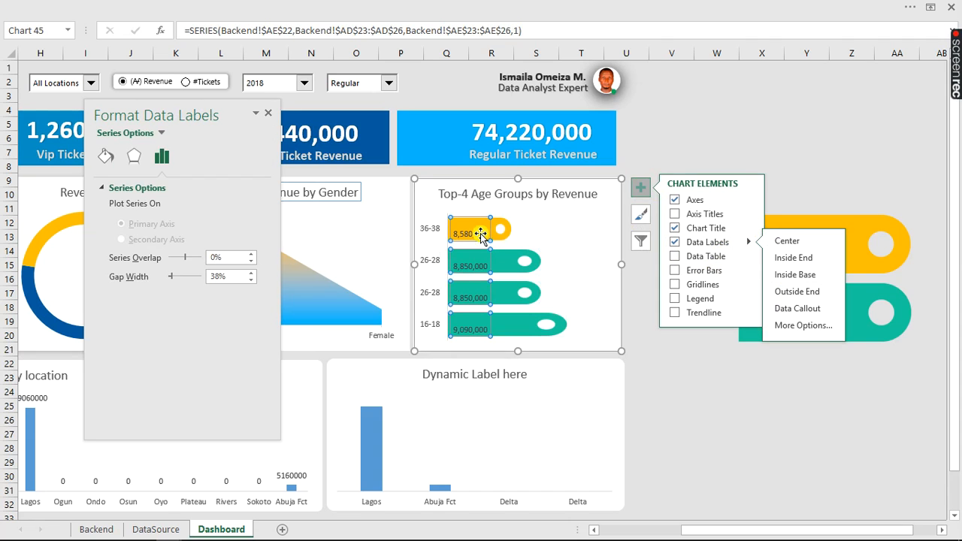
click(687, 381)
click(689, 338)
click(269, 115)
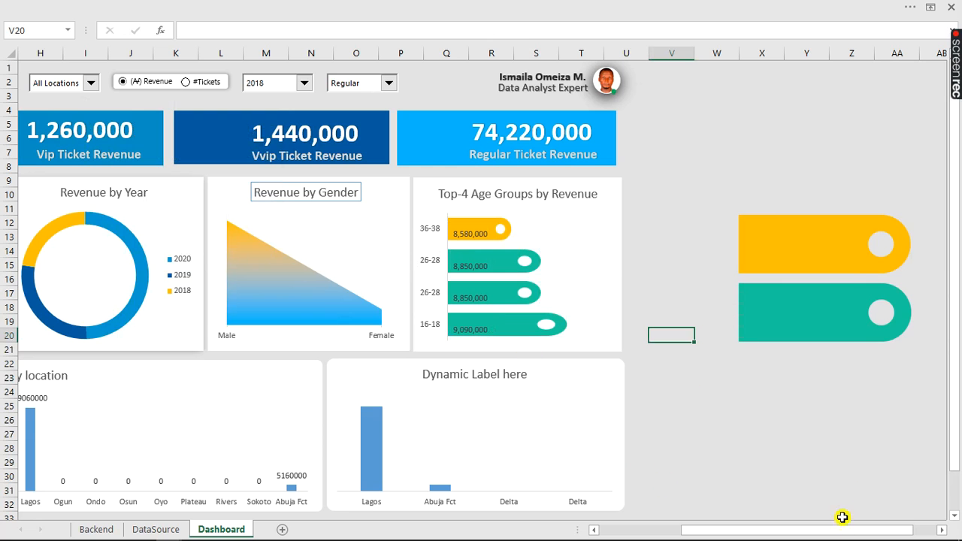
- Give the Revenue by Age-Groups columns a solid teal green fill and a gap width of 101%
drag(842, 528, 707, 533)
click(122, 256)
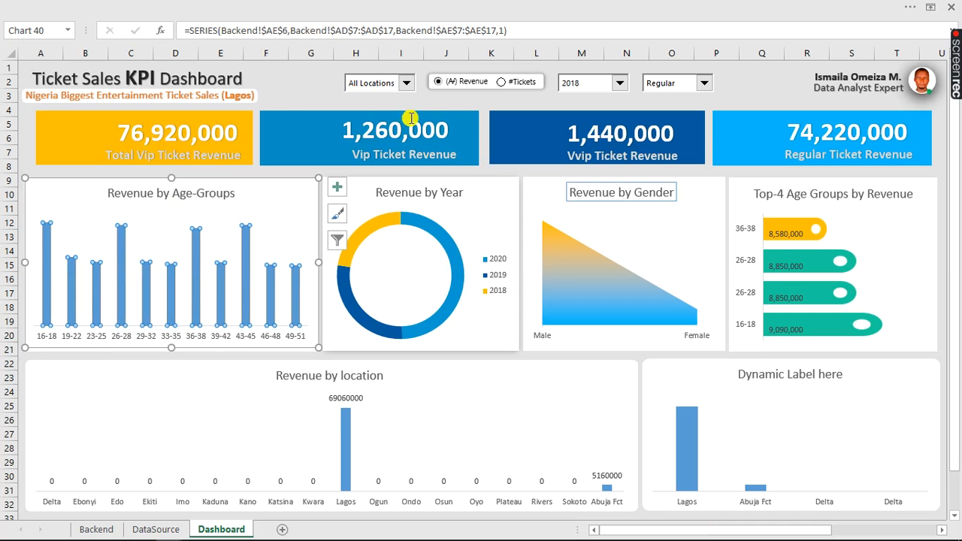
click(150, 232)
double_click(150, 231)
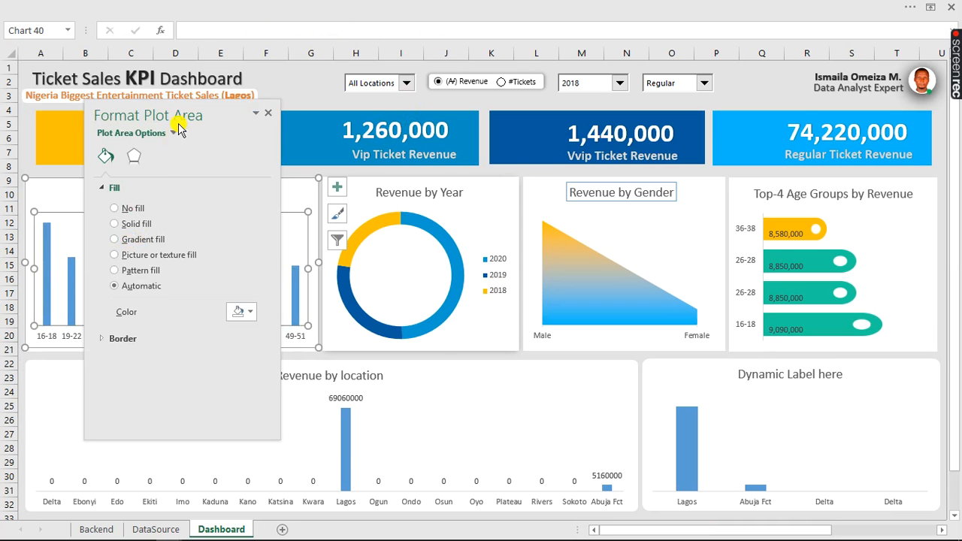
drag(194, 109, 508, 109)
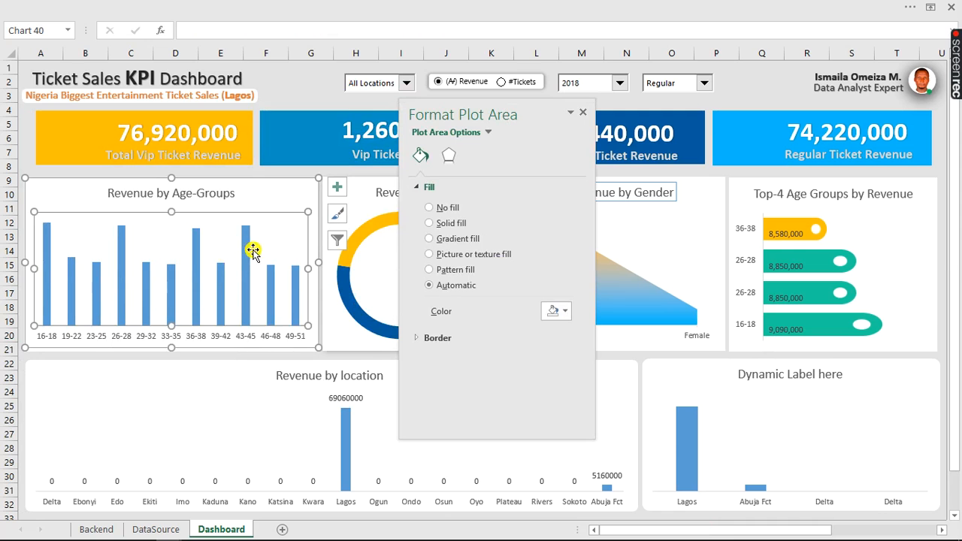
click(245, 256)
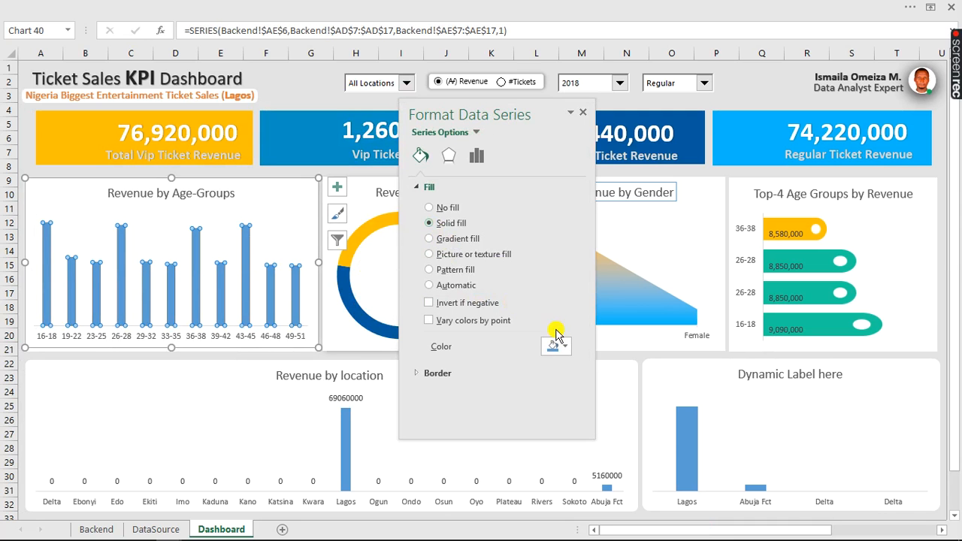
click(568, 348)
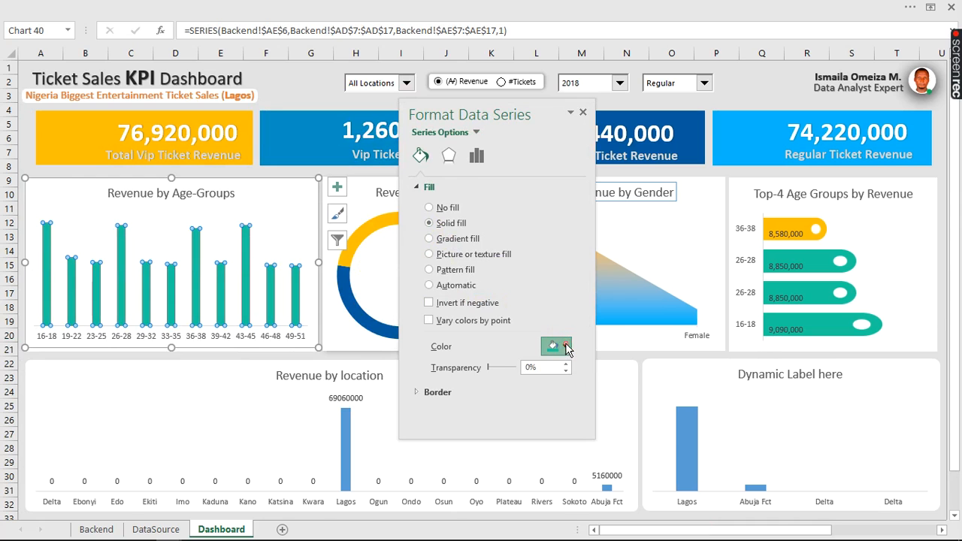
click(568, 350)
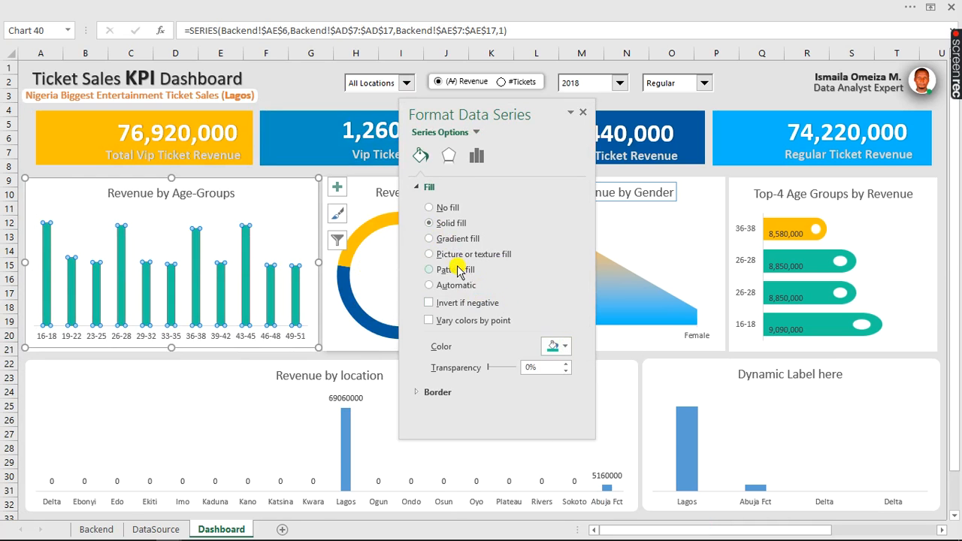
click(477, 156)
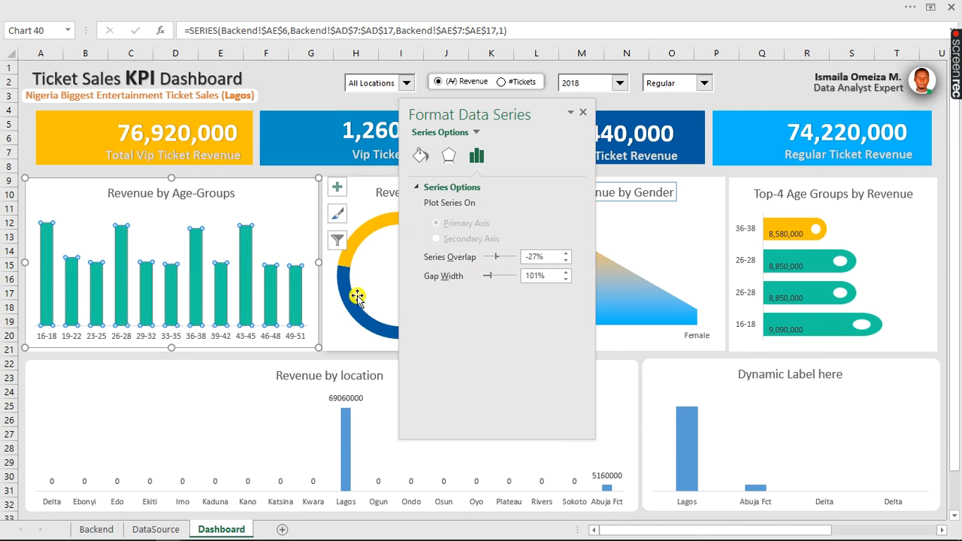
- Move the formatting pane clear of the filters and set the dashboard's year filter to 2020
drag(465, 116, 628, 117)
click(407, 83)
click(406, 83)
click(620, 83)
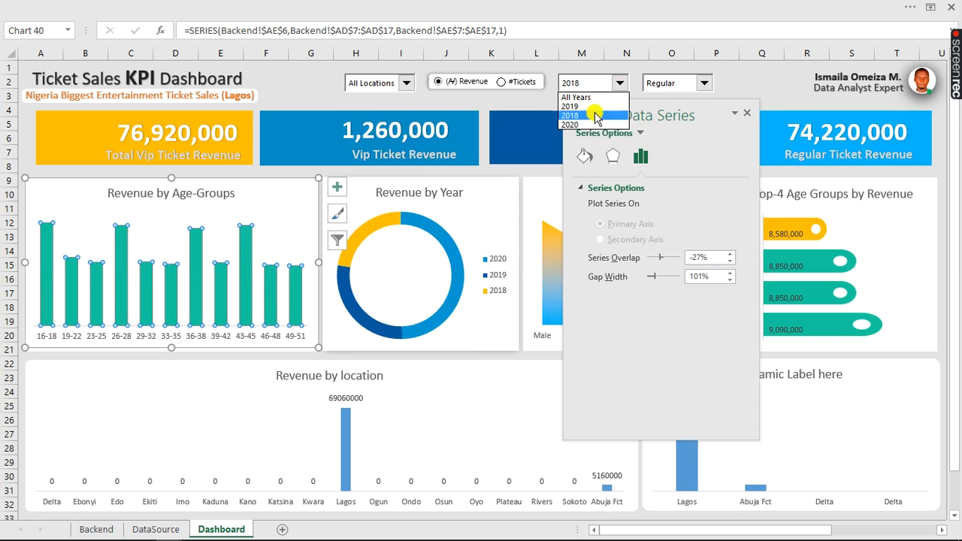
click(587, 122)
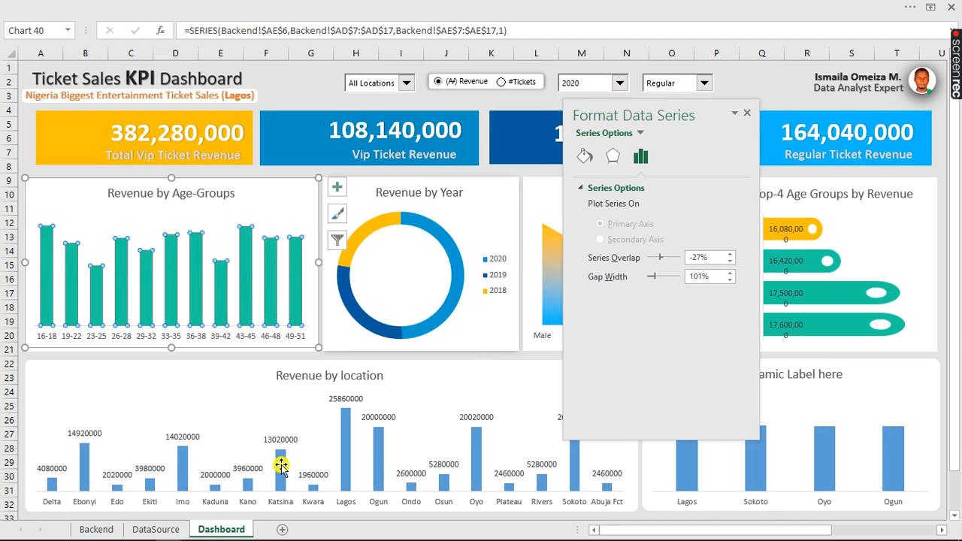
- Give the Revenue by location columns a solid dark blue fill from the recent colors
click(280, 465)
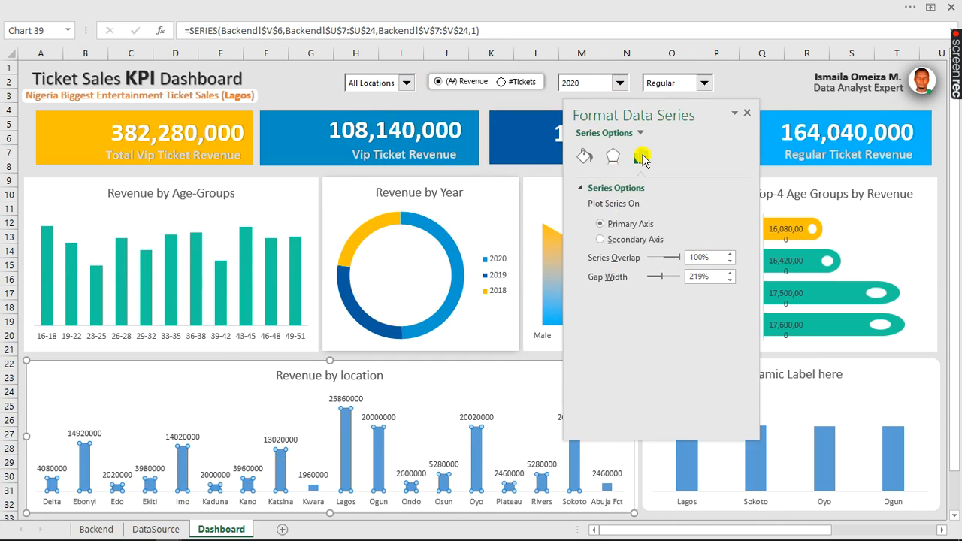
click(585, 155)
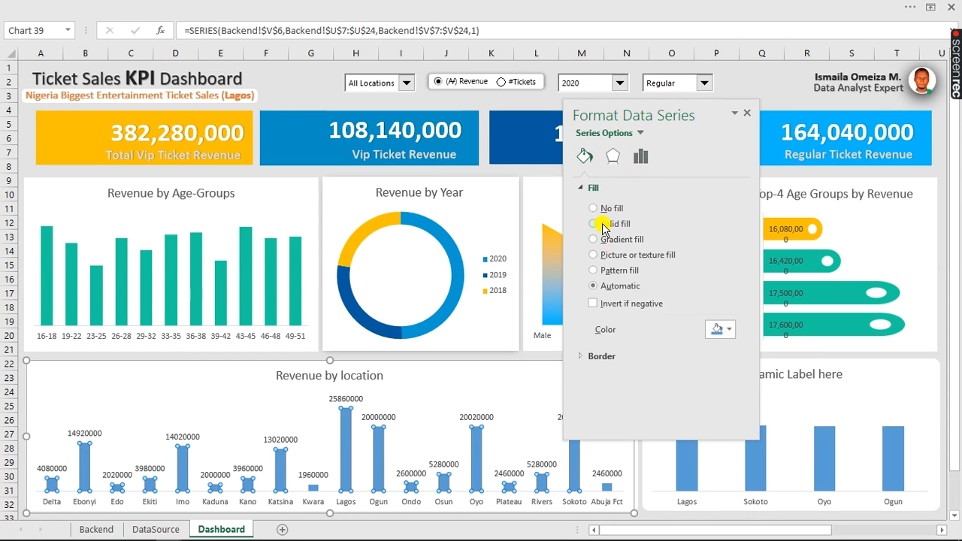
click(732, 331)
click(729, 329)
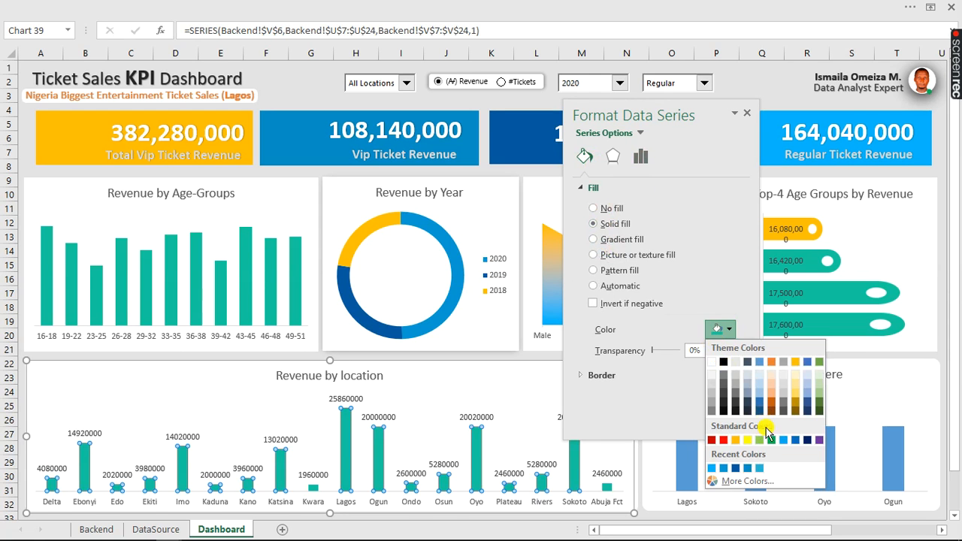
click(736, 468)
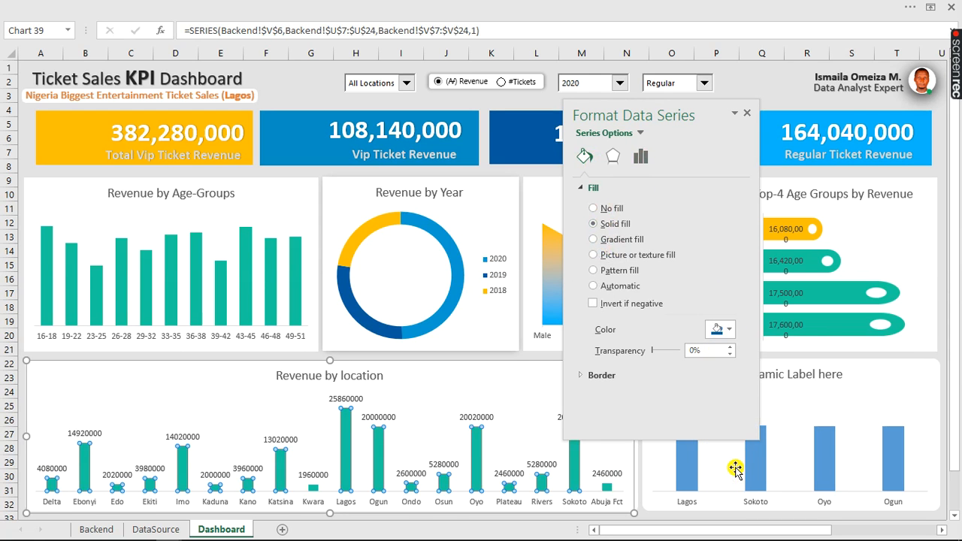
- Fill the columns of the Dynamic Label here chart with the same solid dark blue and close the formatting pane
click(698, 475)
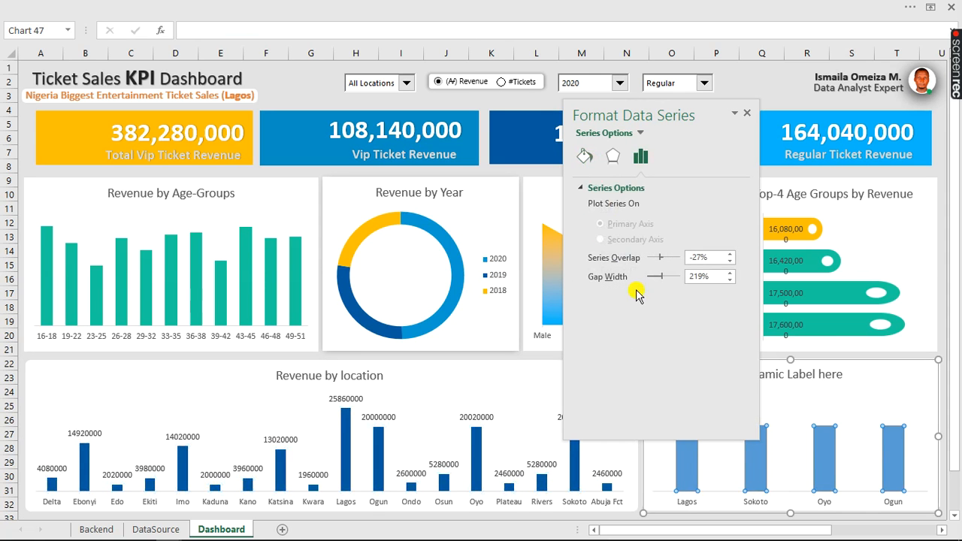
click(584, 156)
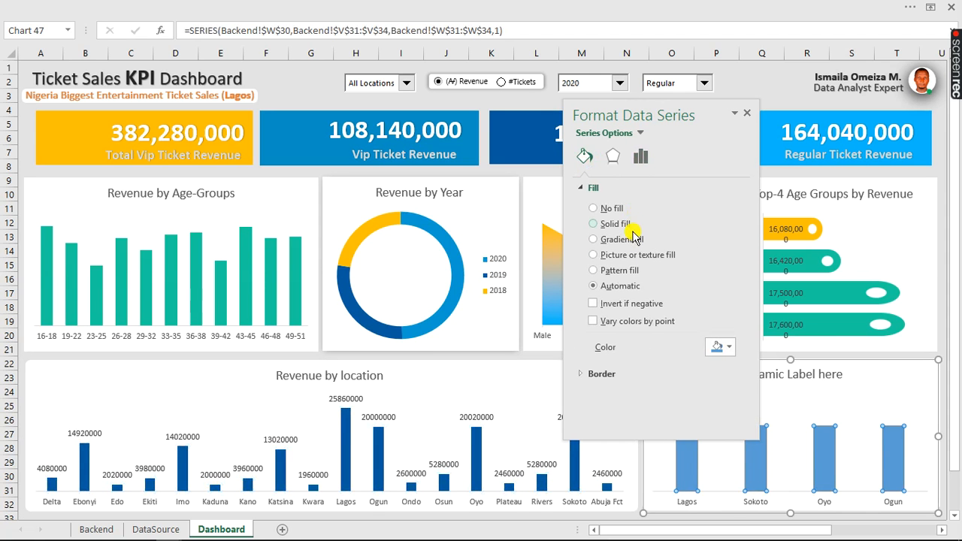
click(594, 224)
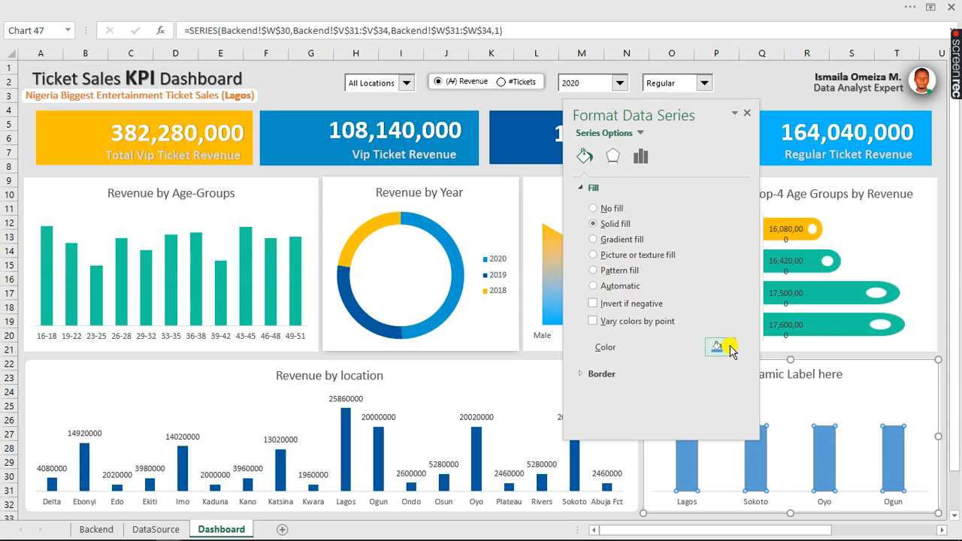
click(729, 347)
click(730, 347)
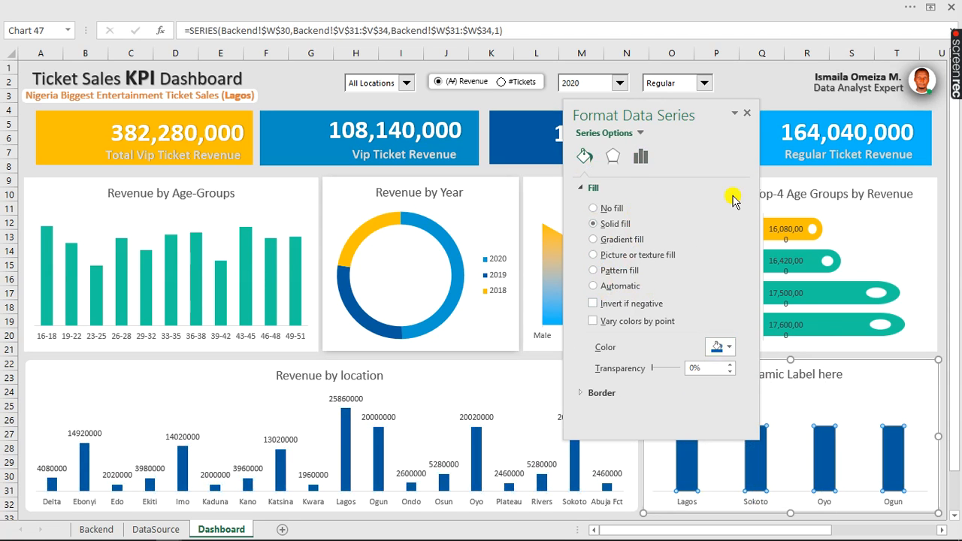
click(746, 113)
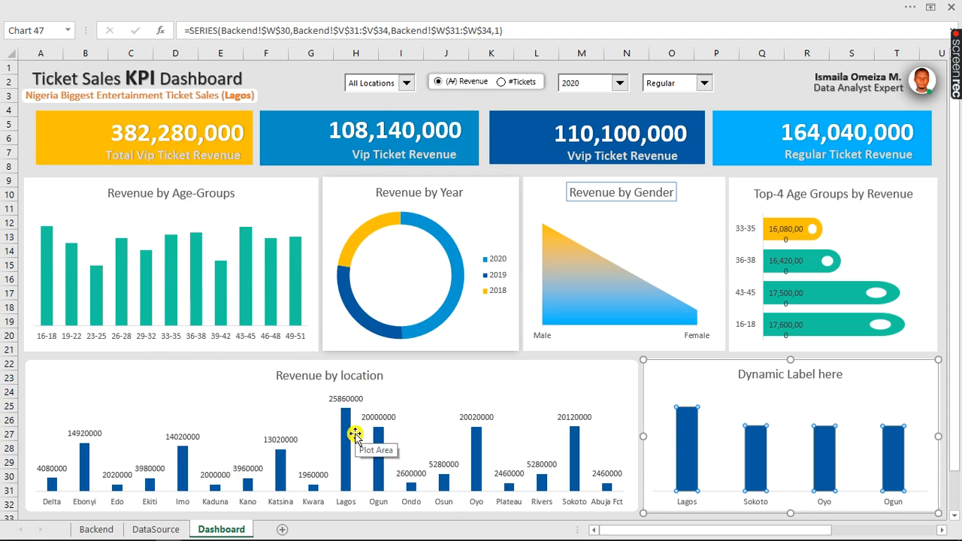
- Filter the dashboard's location to Lagos
click(408, 87)
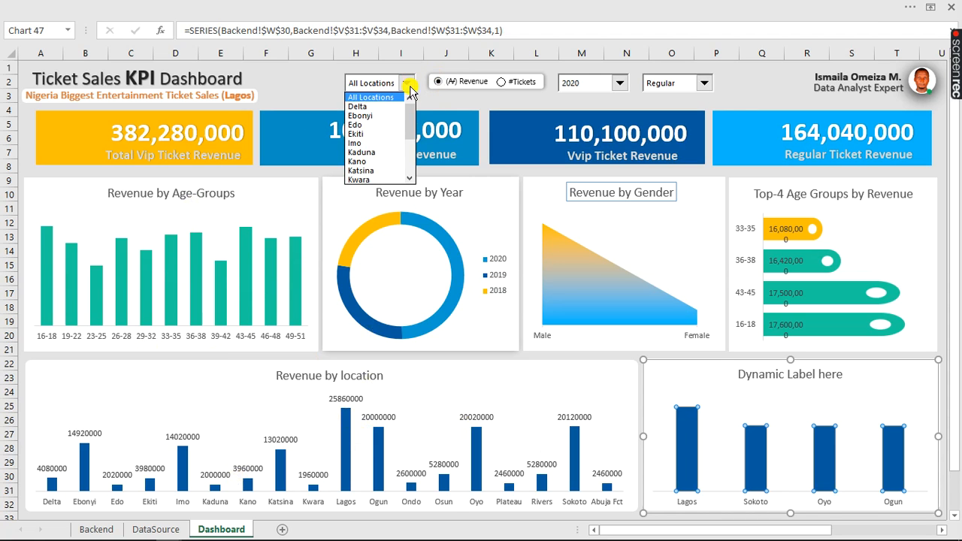
drag(408, 120, 410, 156)
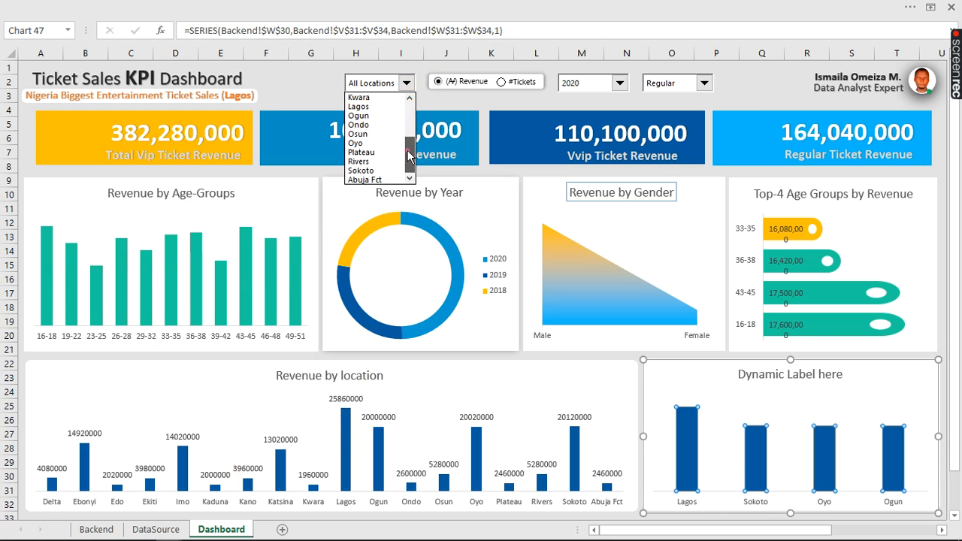
click(365, 108)
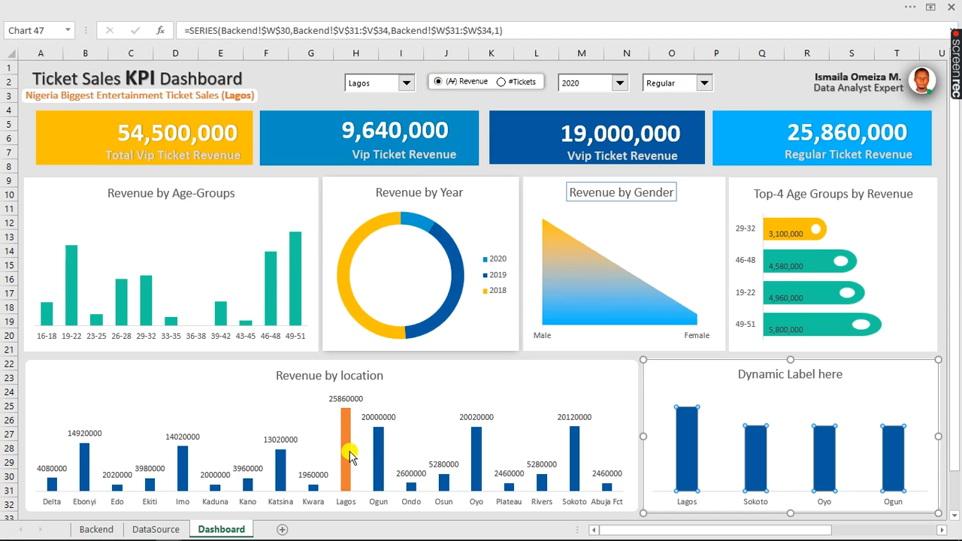
- Give the highlight series on the Lagos column of Revenue by location a solid light blue fill and close the formatting pane
click(347, 444)
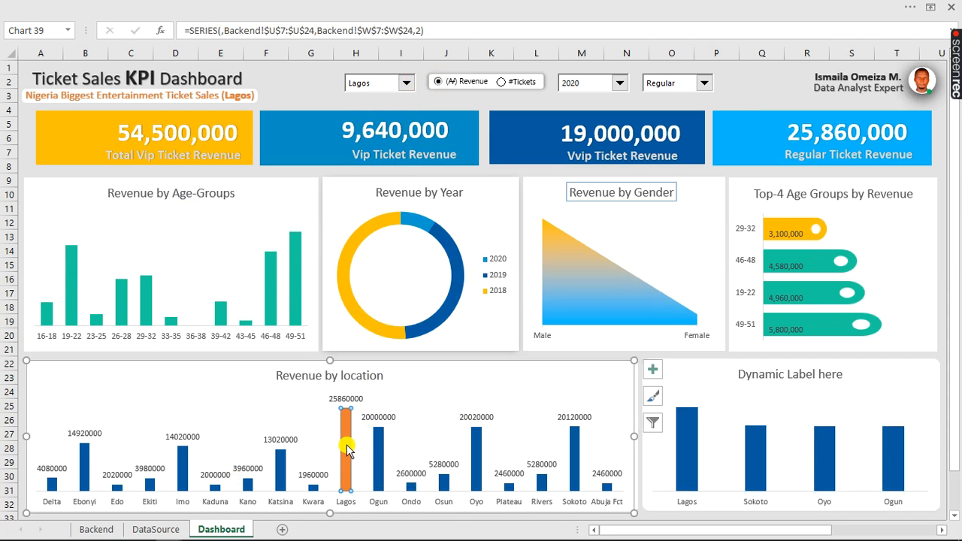
right_click(348, 450)
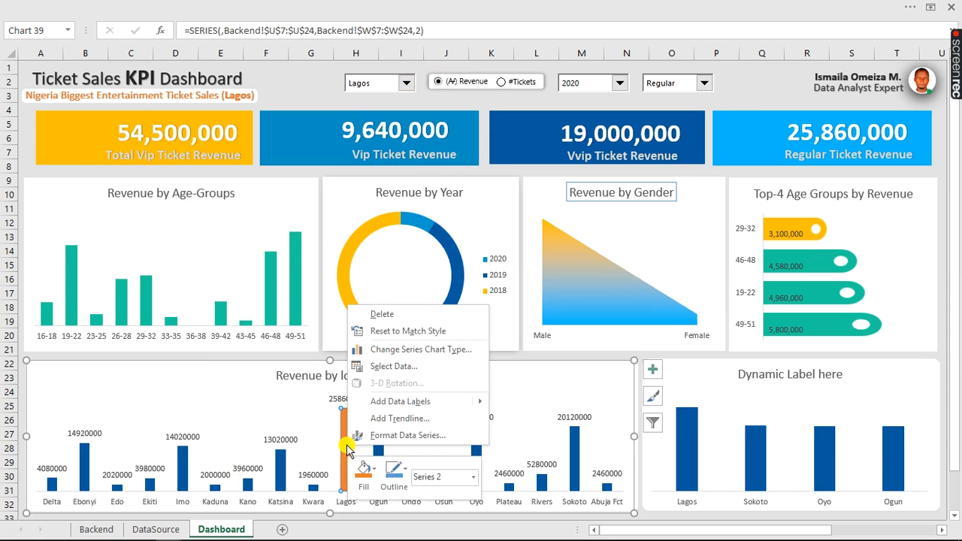
click(379, 435)
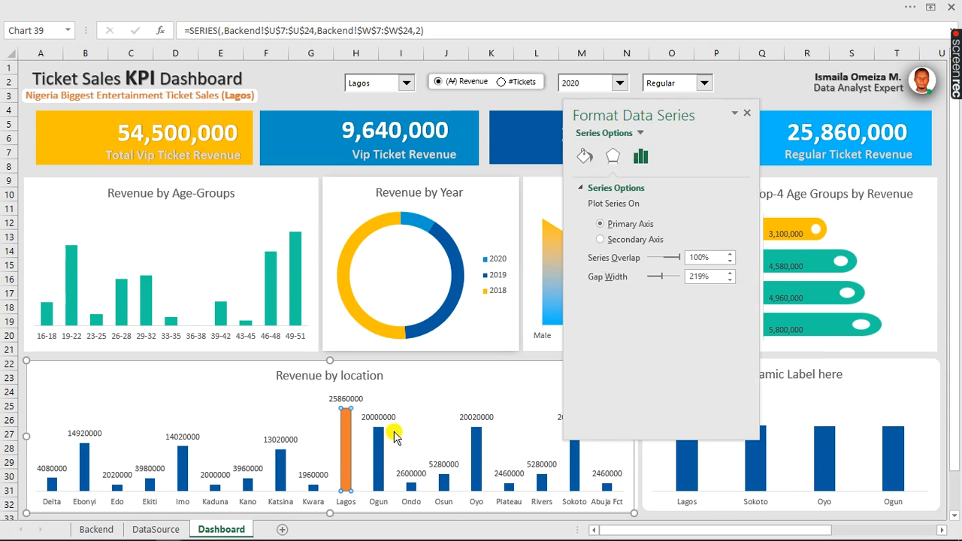
click(585, 158)
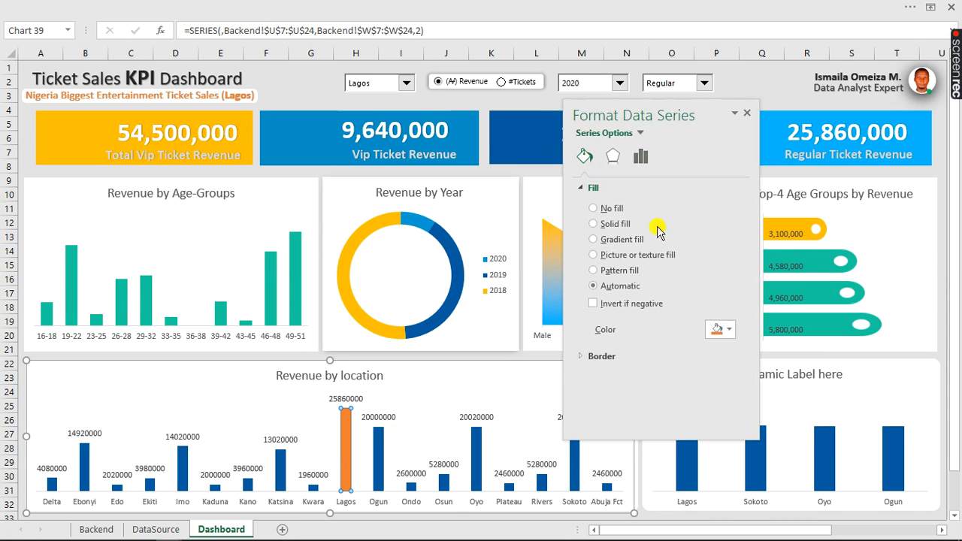
click(731, 331)
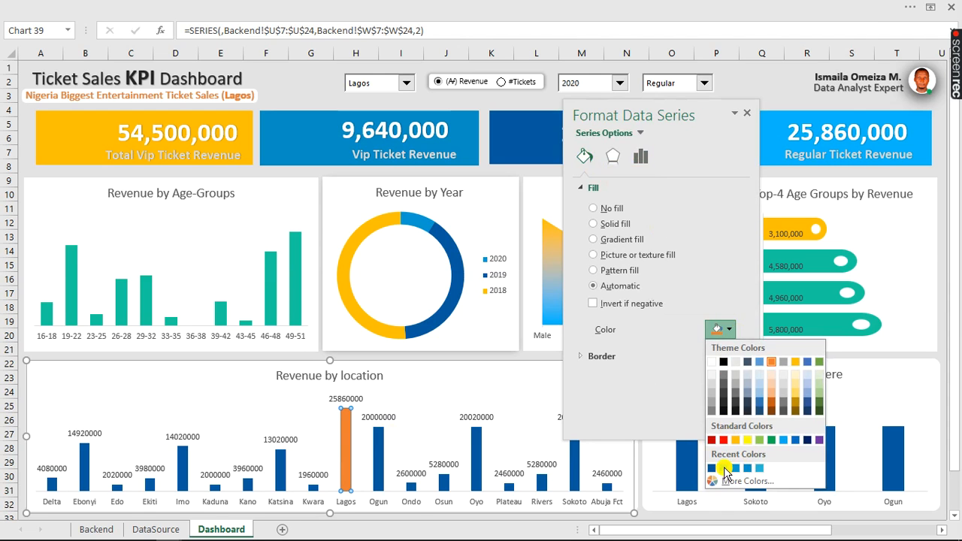
click(723, 469)
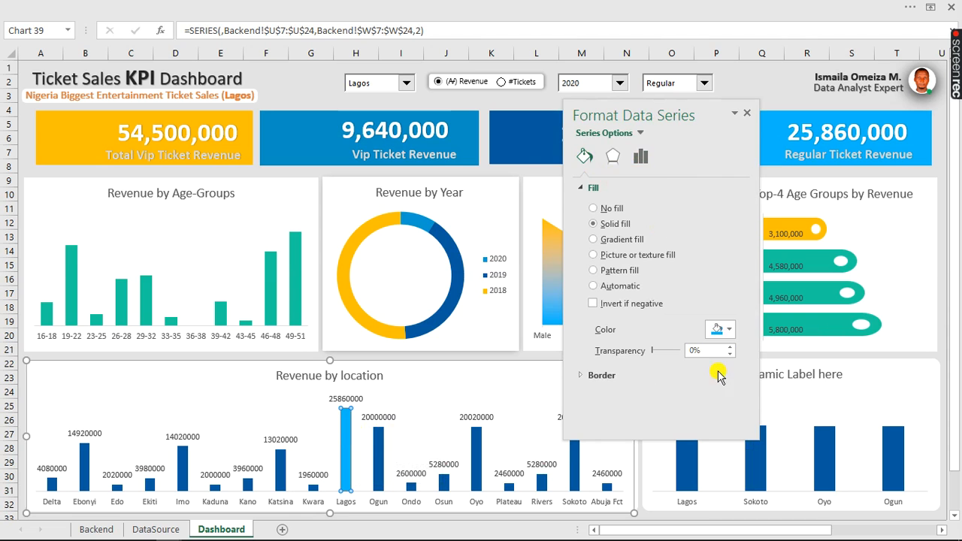
click(748, 113)
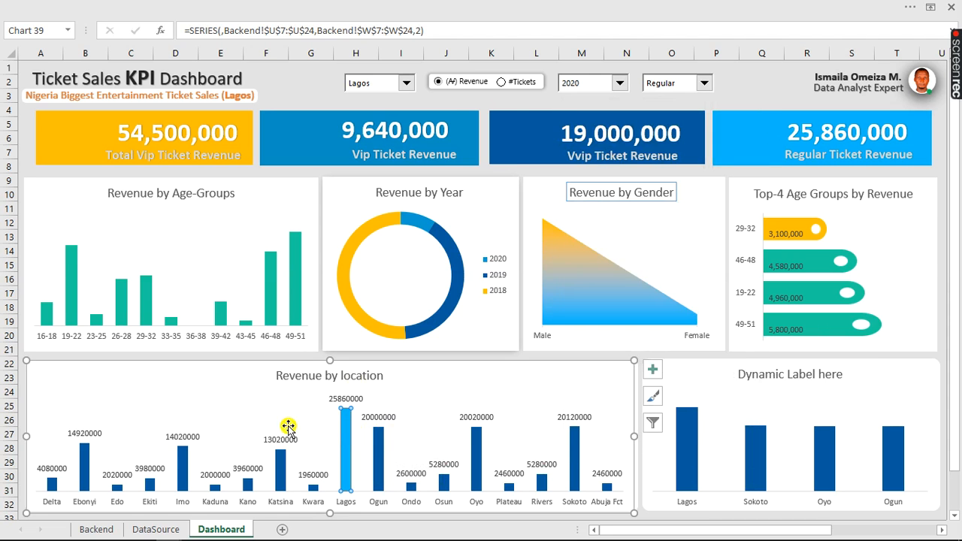
- Switch the dashboard measure to #Tickets and set the location filter to Delta
click(502, 83)
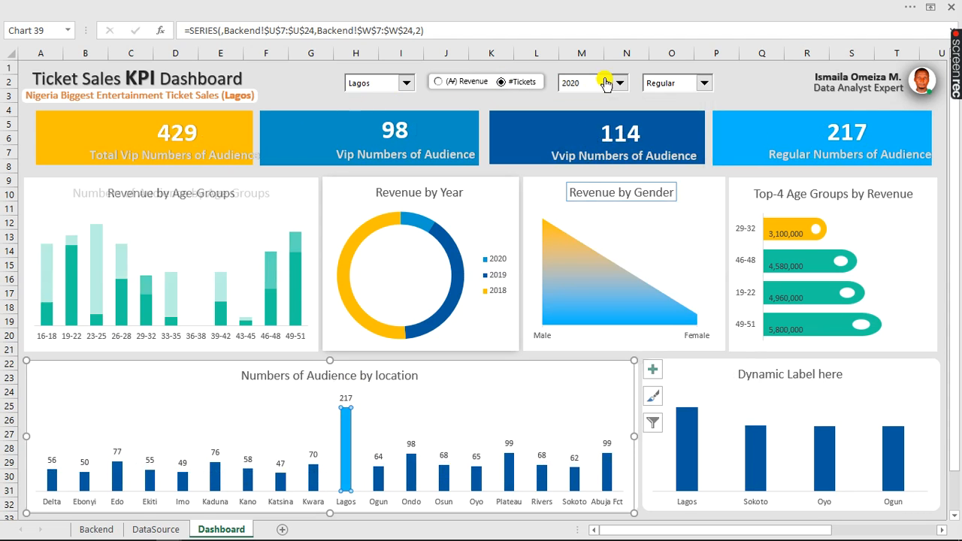
click(407, 83)
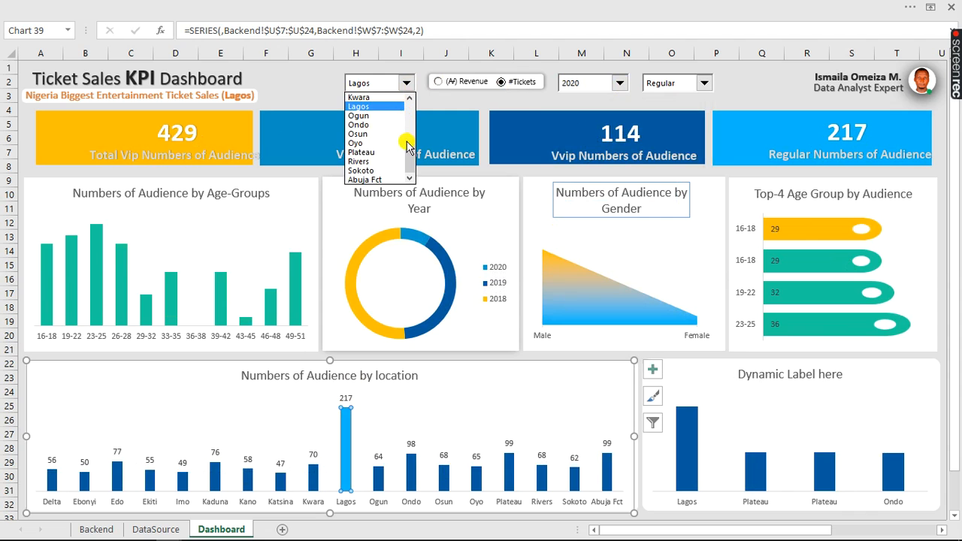
scroll(412, 101, up, 3)
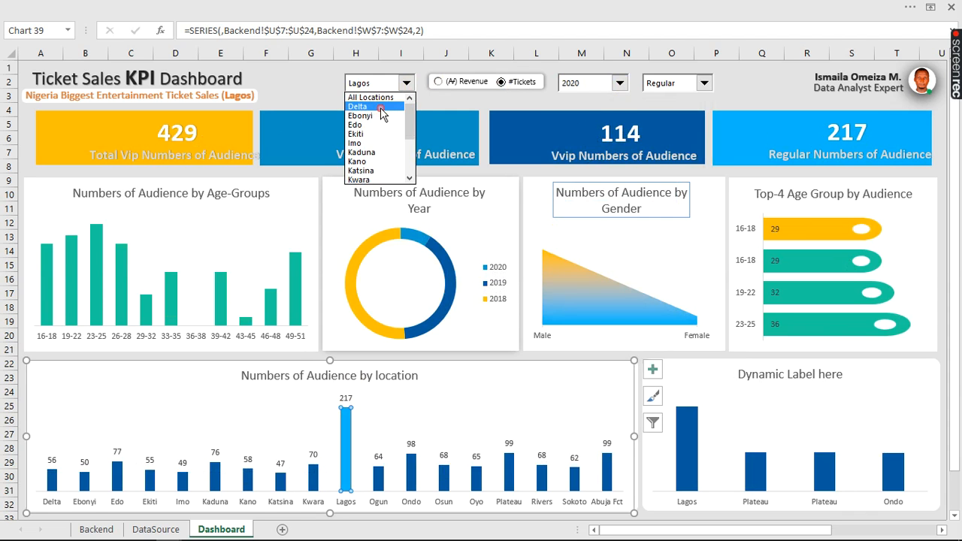
click(381, 107)
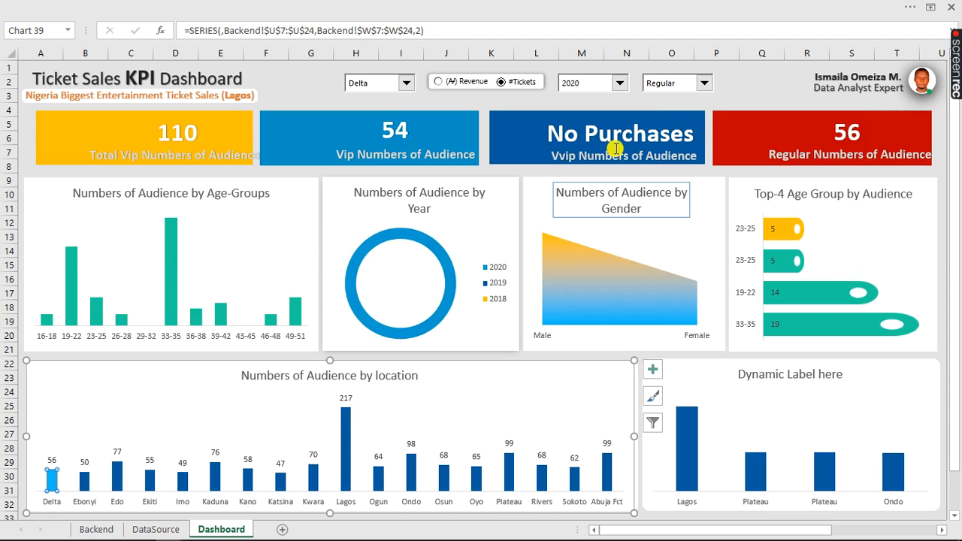
- Swap the linked color backgrounds of the Vvip and Regular cards so each sits behind its own card
click(766, 129)
drag(765, 129, 541, 127)
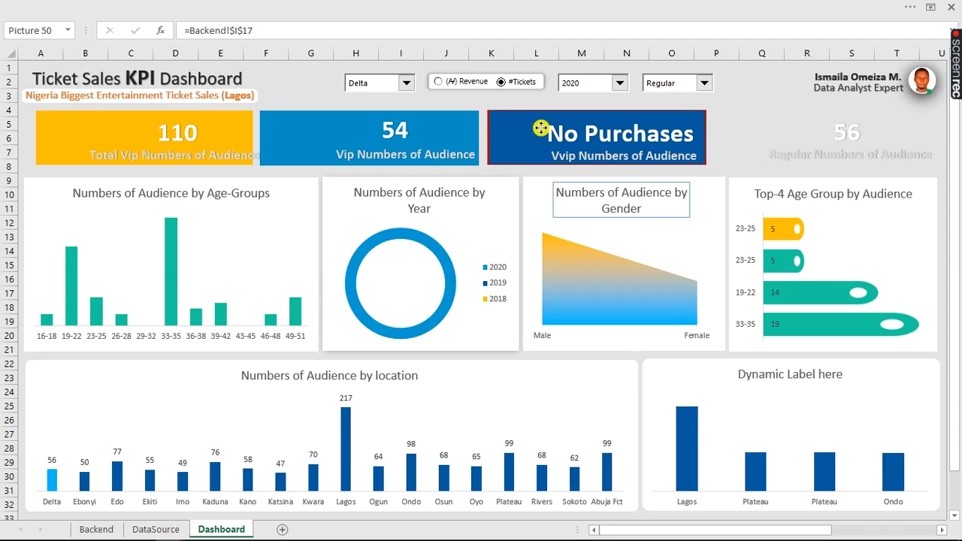
click(741, 79)
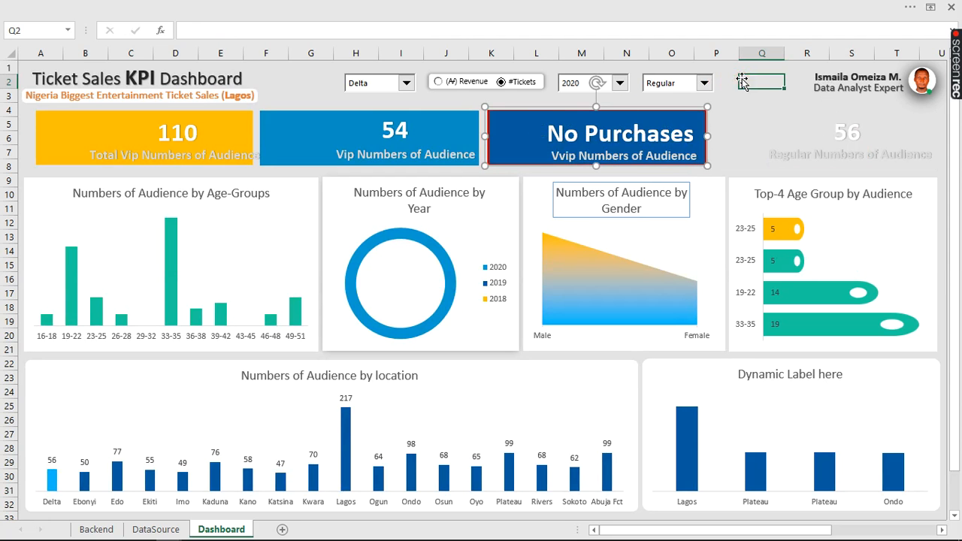
click(528, 131)
drag(529, 131, 761, 131)
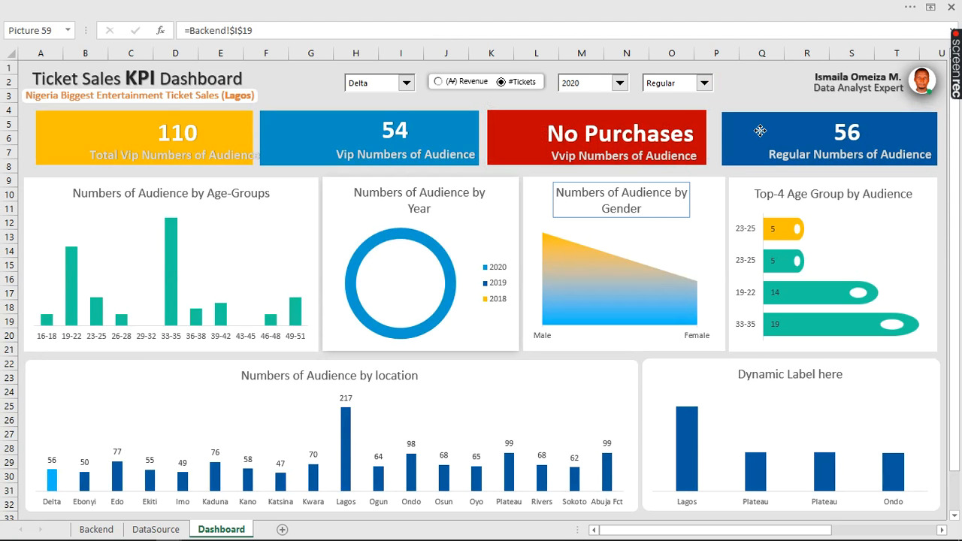
drag(760, 131, 760, 130)
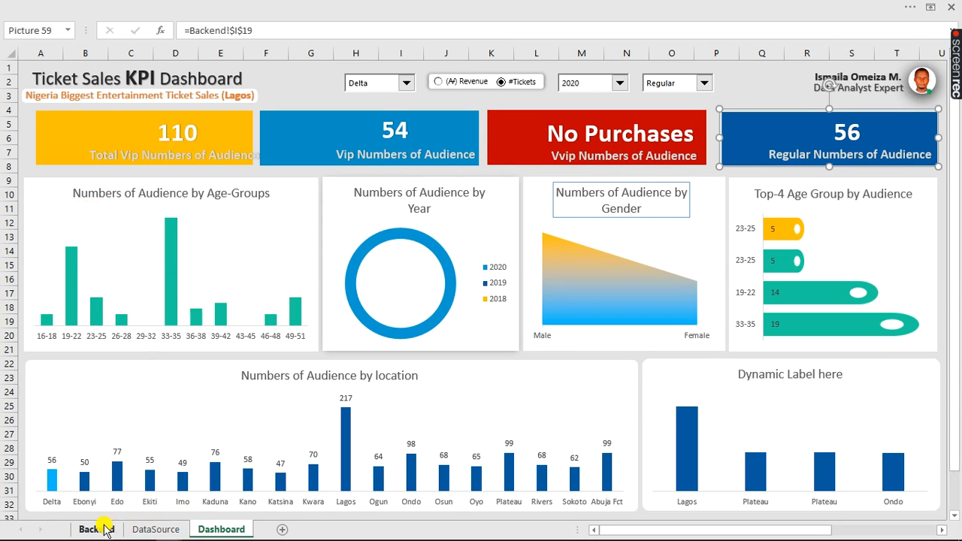
- Go to the Backend sheet's age-group chart table and clear the "Add Condition" formula in AE19 down to its equals sign
click(143, 529)
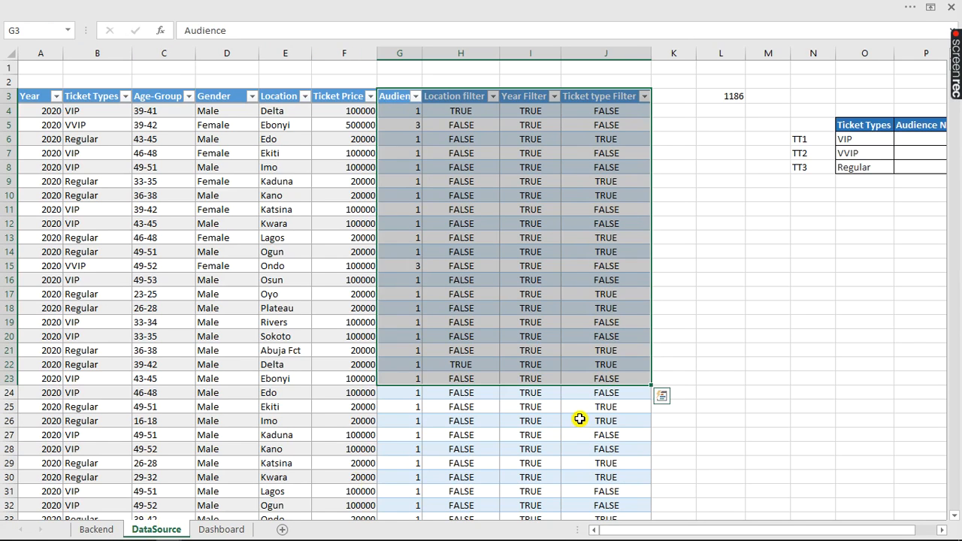
click(96, 530)
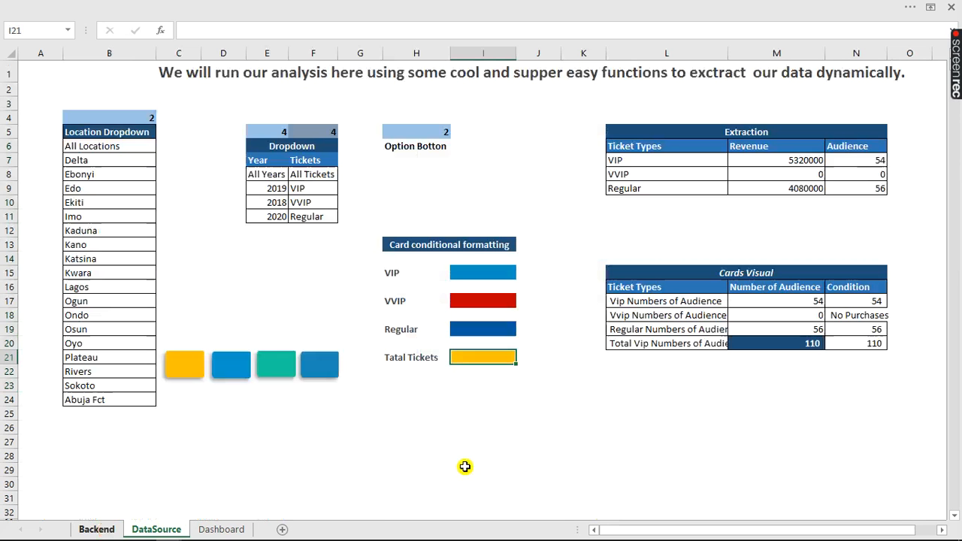
click(614, 419)
drag(678, 530, 808, 532)
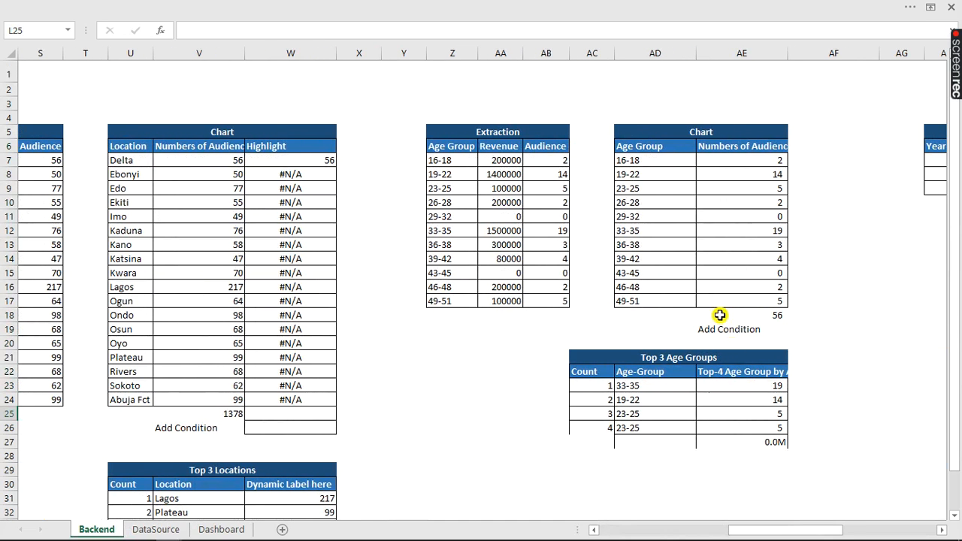
click(722, 329)
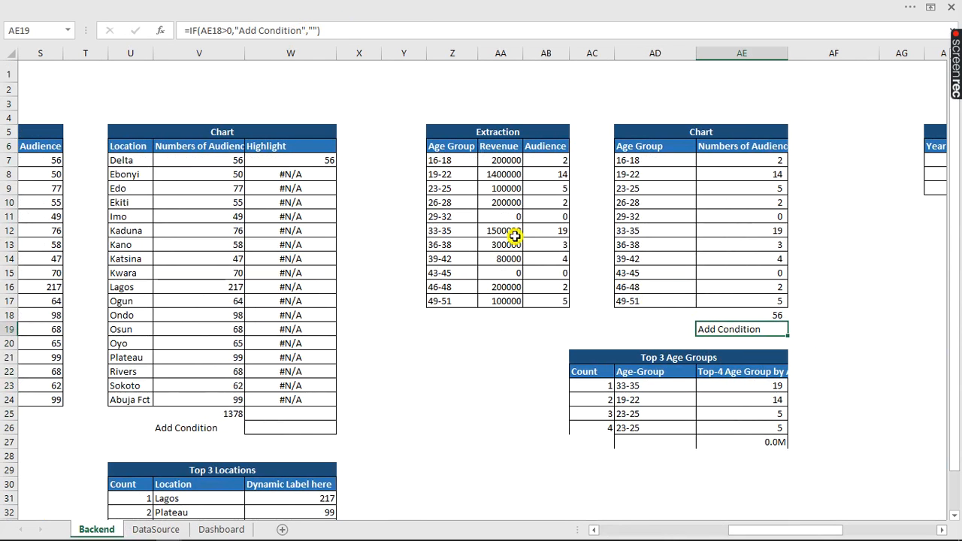
drag(323, 31, 191, 32)
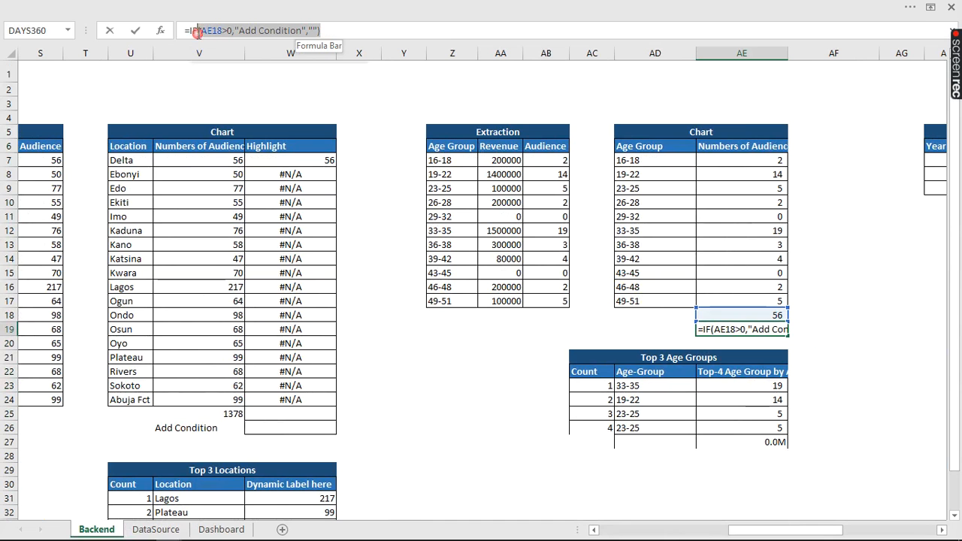
text(I)
key(BackSpace)
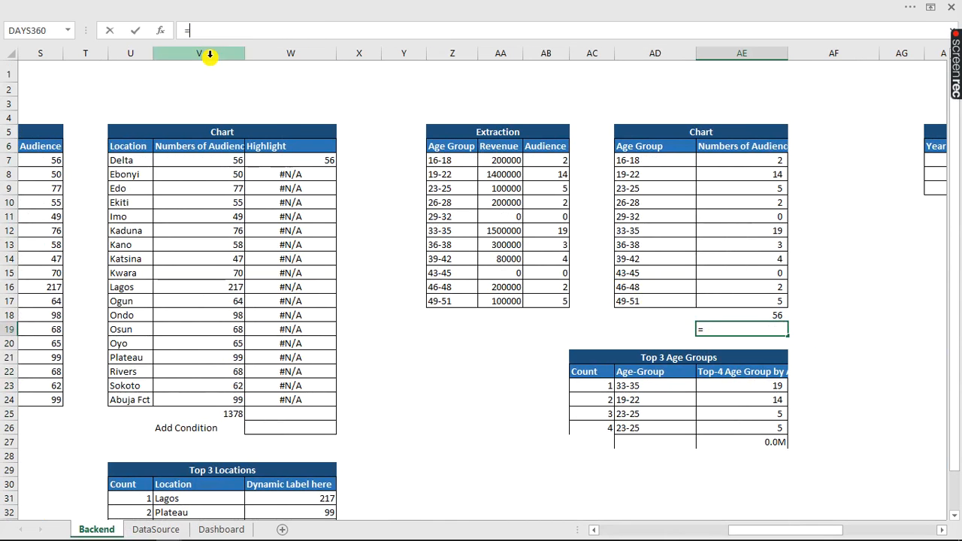
- Complete the formula in AE19 as =IF(AE18=0,"Sorry we have no value to be displayed for the selected filter","")
mouse_move(684, 538)
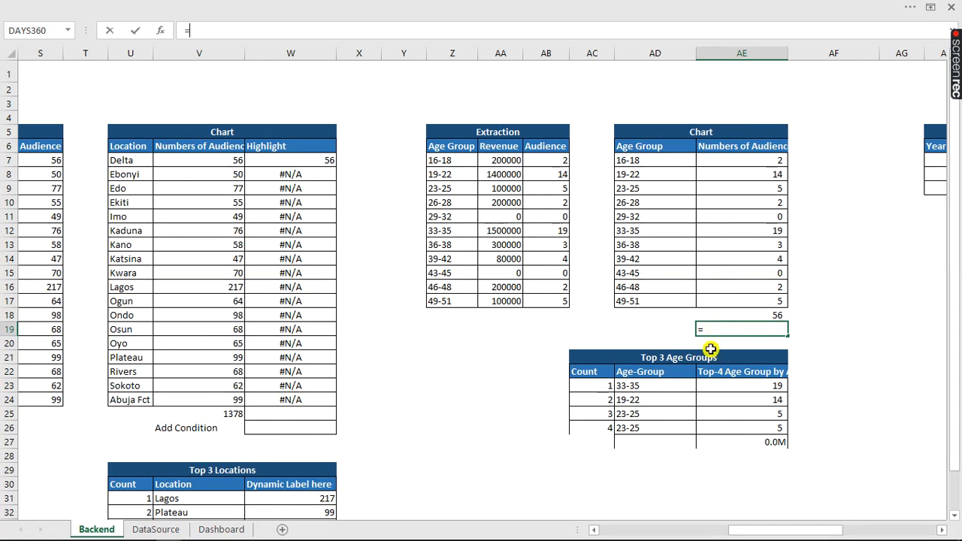
text(if)
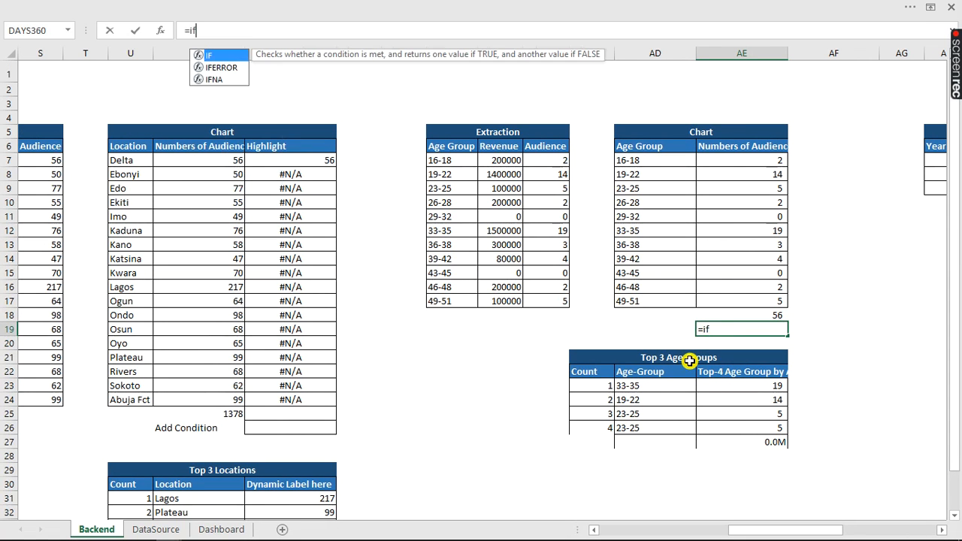
key(Tab)
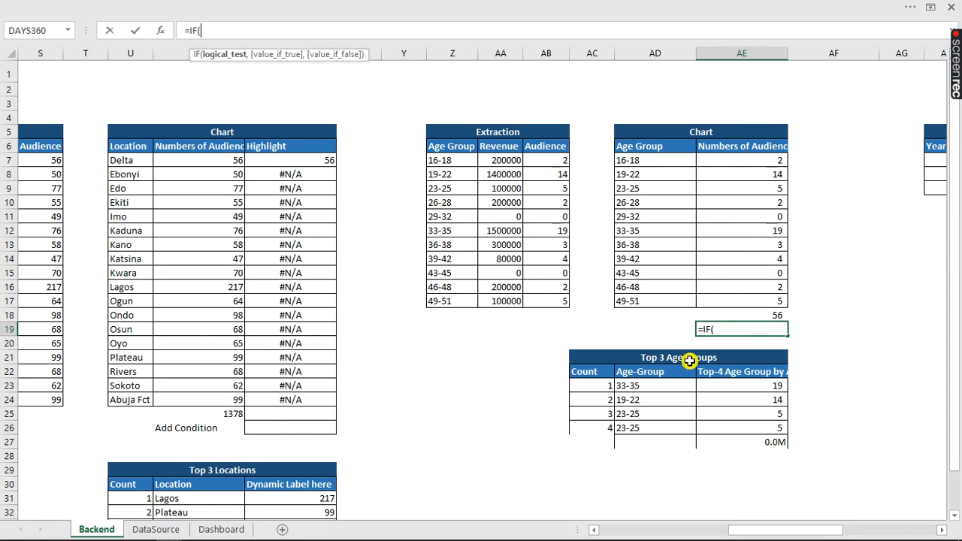
click(779, 315)
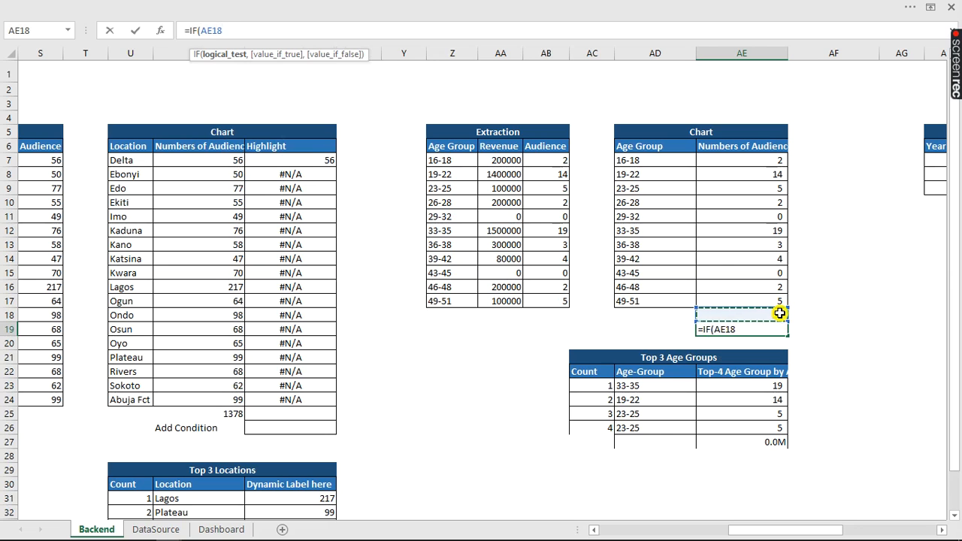
text(=0,"So)
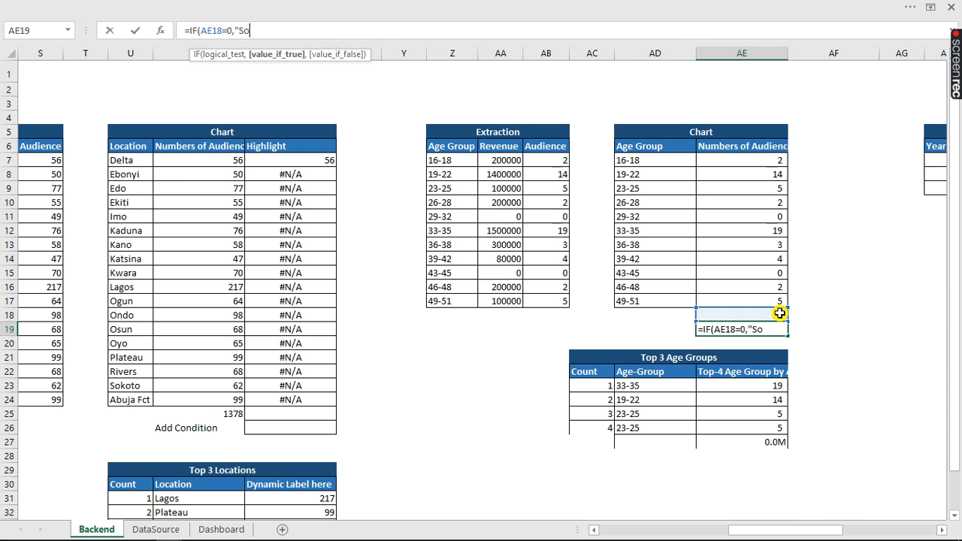
text(rry we have no)
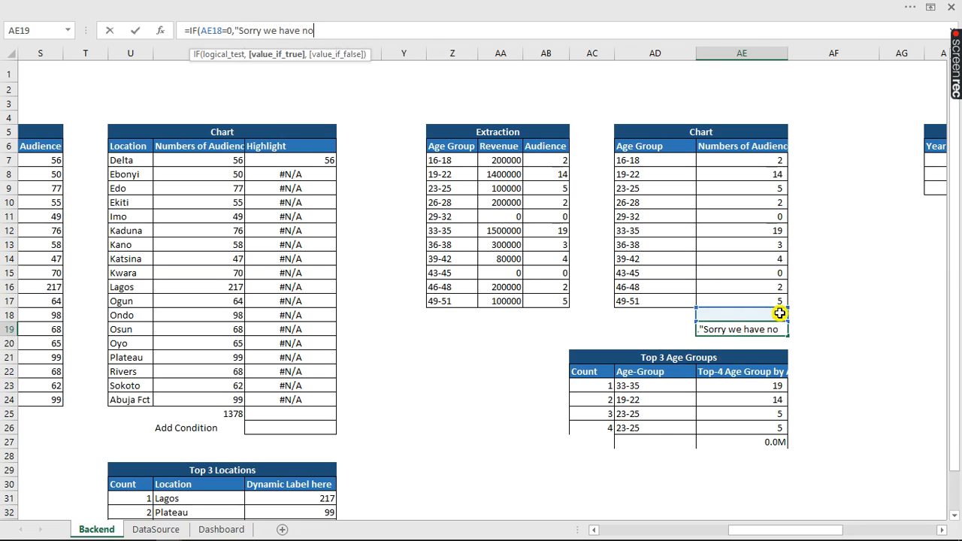
text( value to be displa)
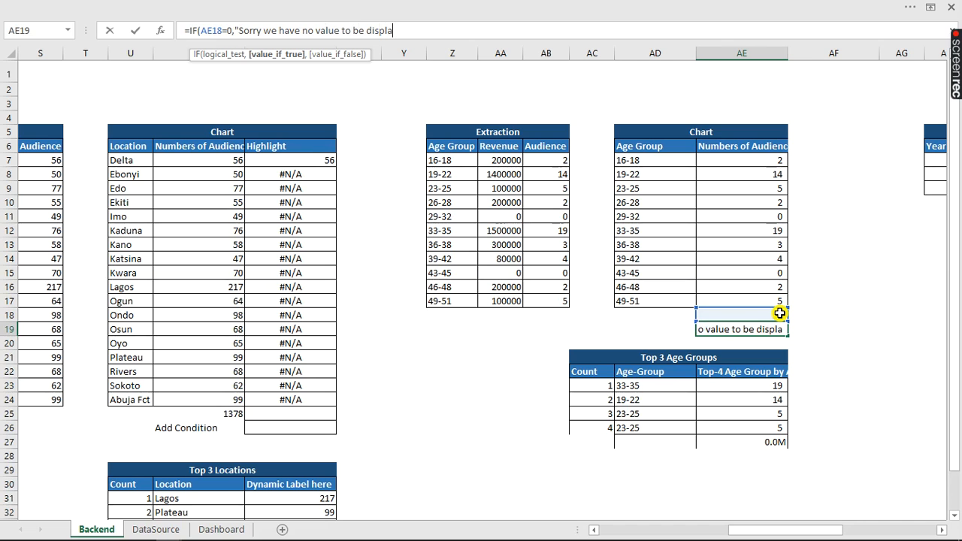
text(yed for )
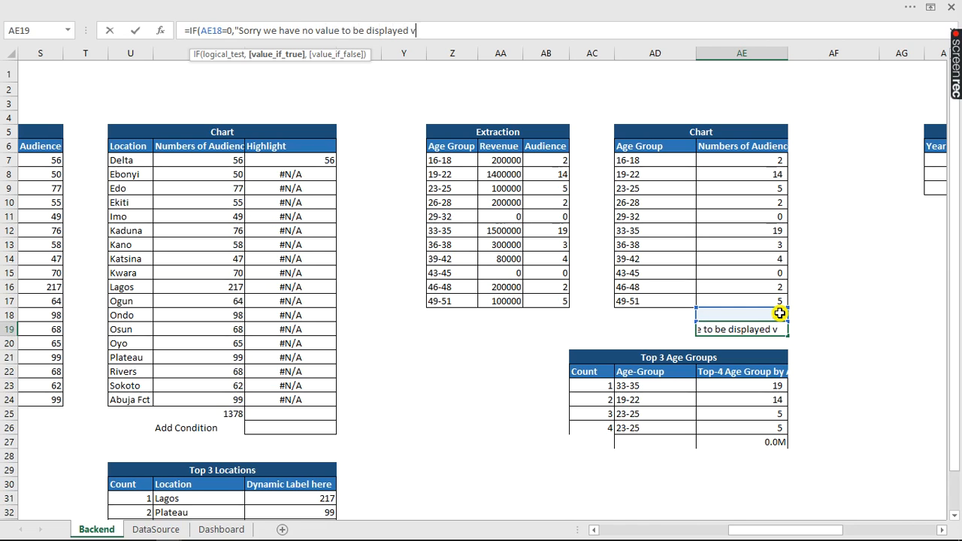
text(the )
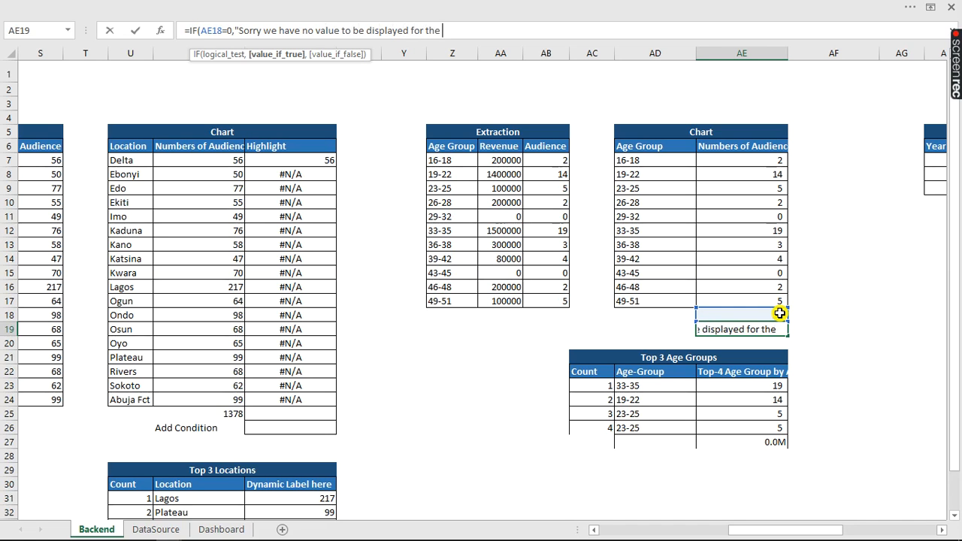
text(selected)
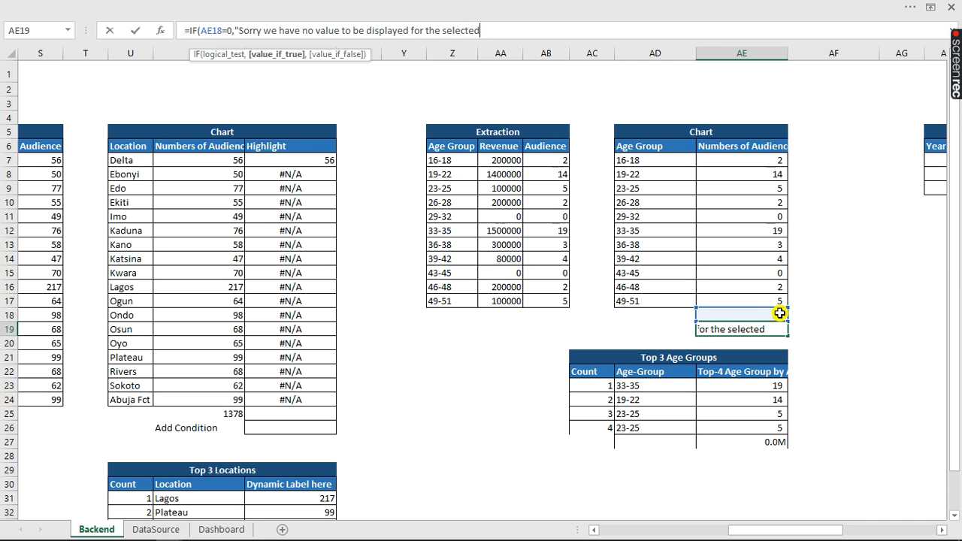
text( filter",)
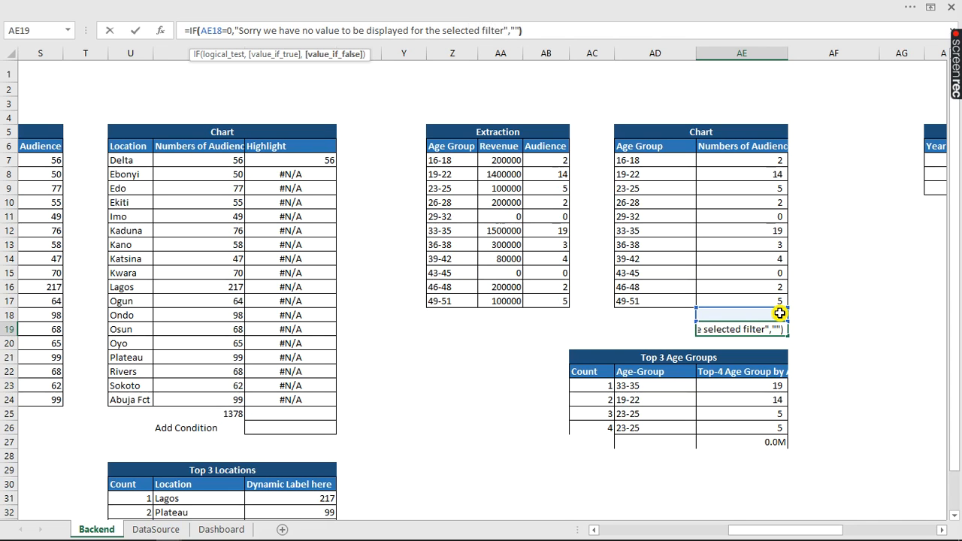
key(ctrl+Return)
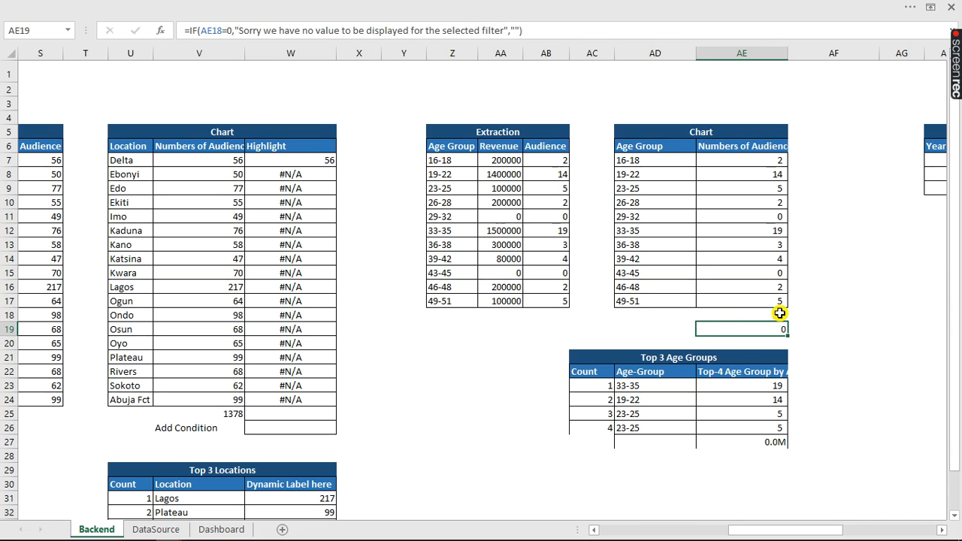
key(Return)
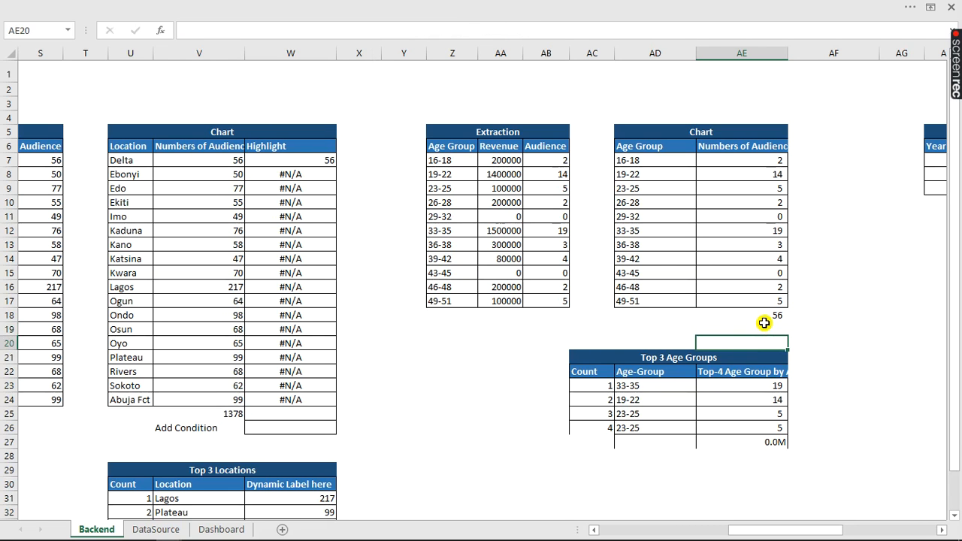
- Fill the condition cell AE19 below the age-group chart table with yellow
click(761, 324)
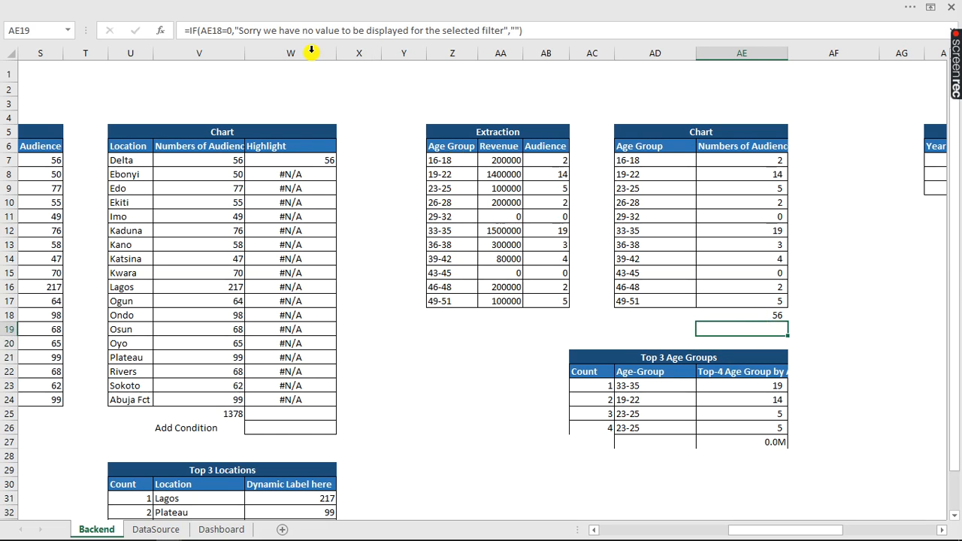
click(137, 7)
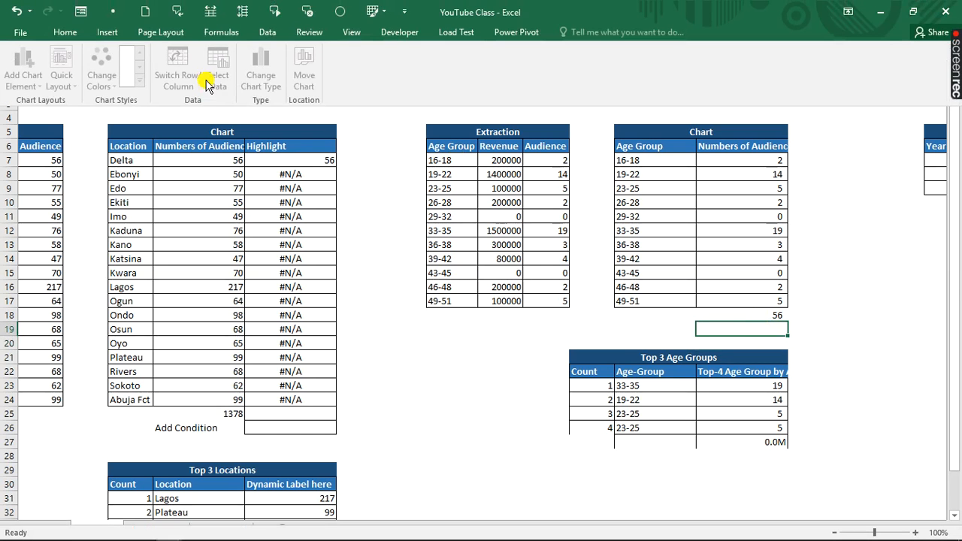
click(63, 31)
click(216, 79)
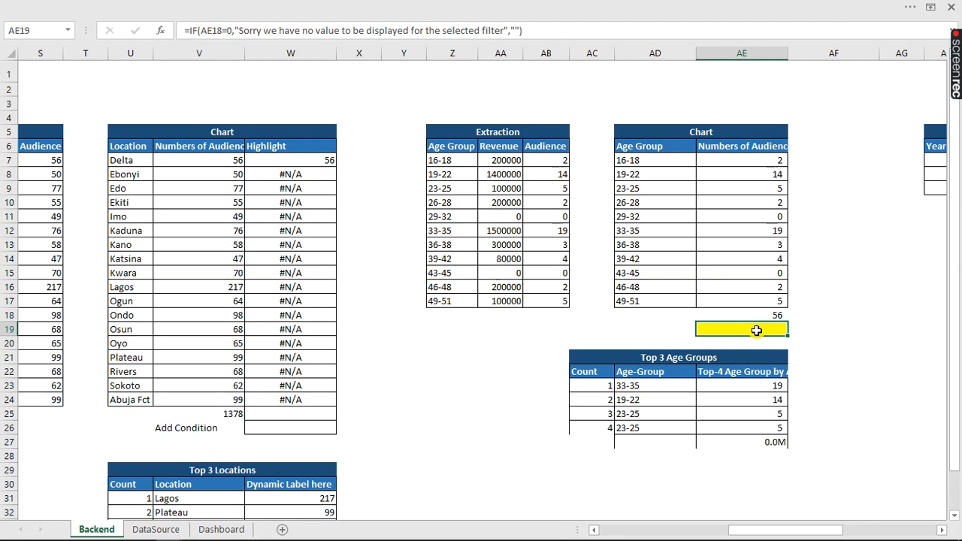
click(840, 142)
click(872, 163)
click(861, 235)
click(878, 261)
- Add a formula-based conditional formatting rule to AE2 that applies a dark red fill when =$AE$18=0
click(732, 88)
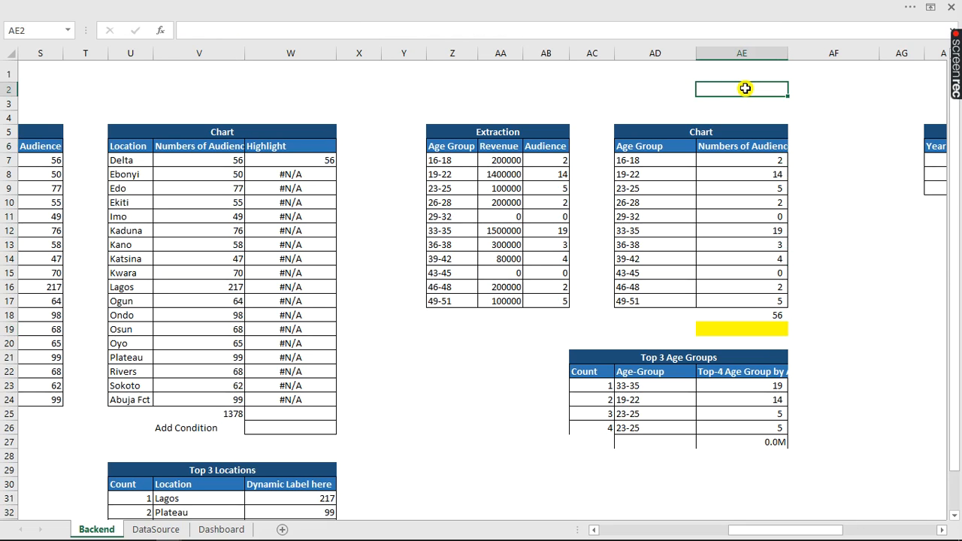
click(323, 7)
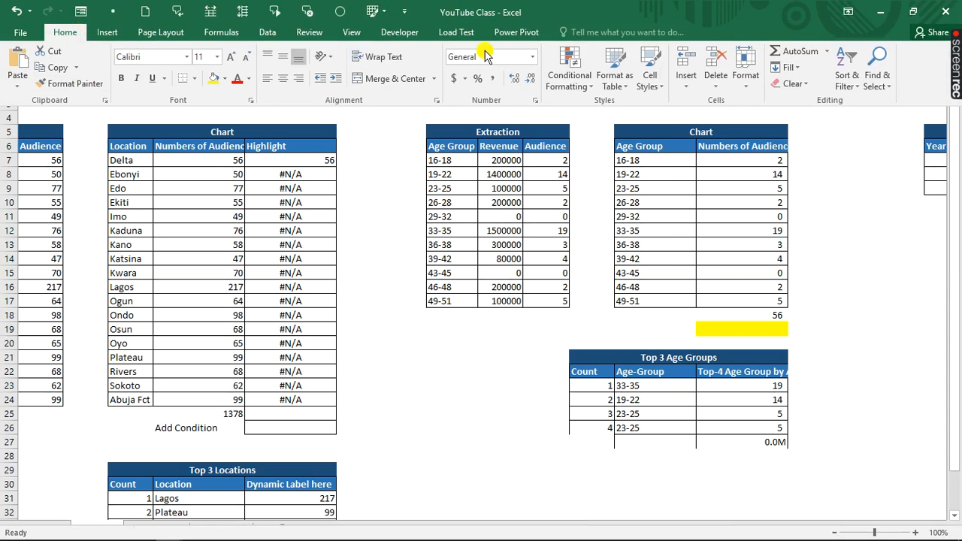
click(577, 87)
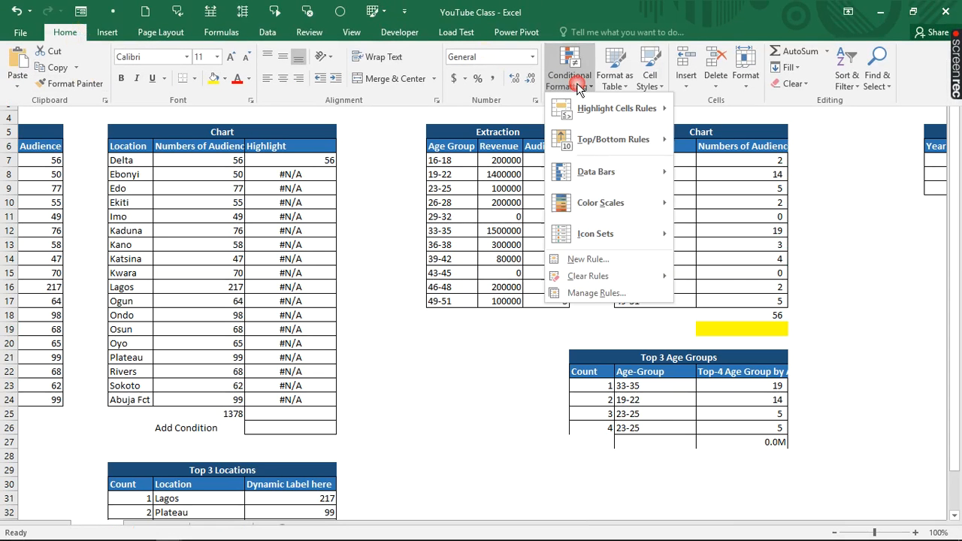
click(590, 260)
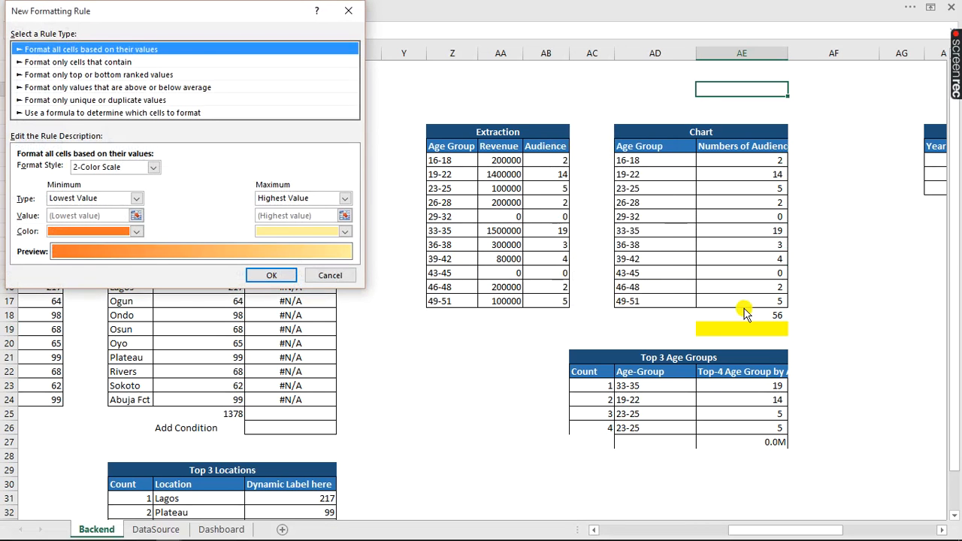
click(127, 115)
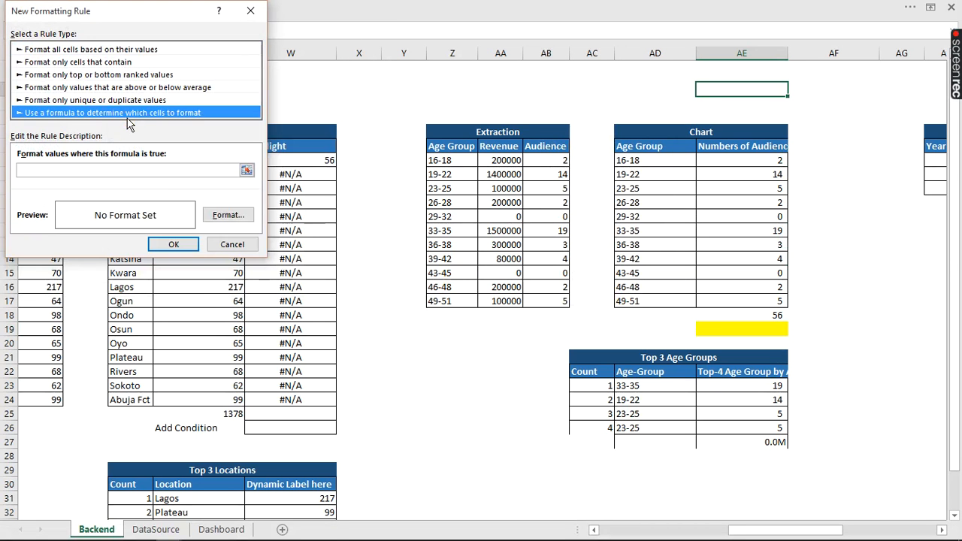
click(155, 170)
click(766, 316)
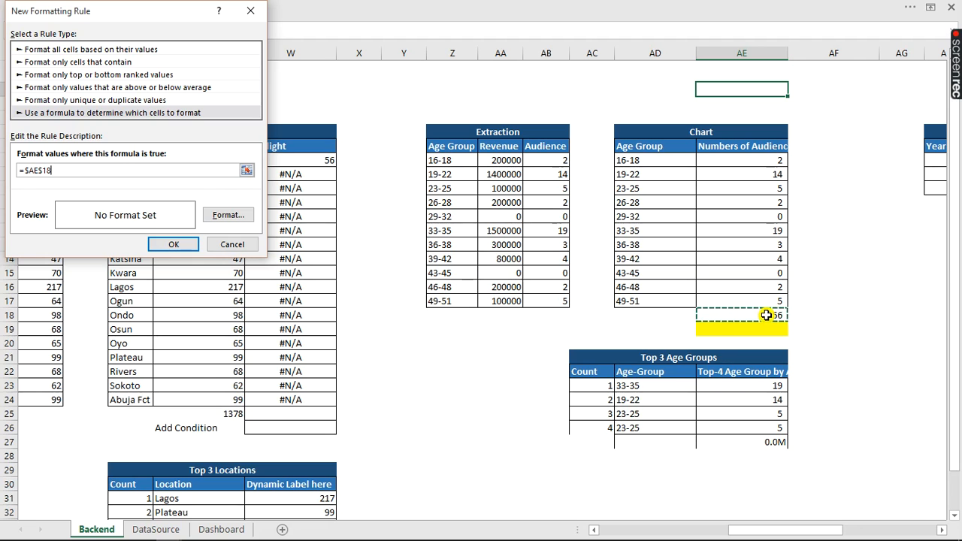
text(=0)
click(228, 216)
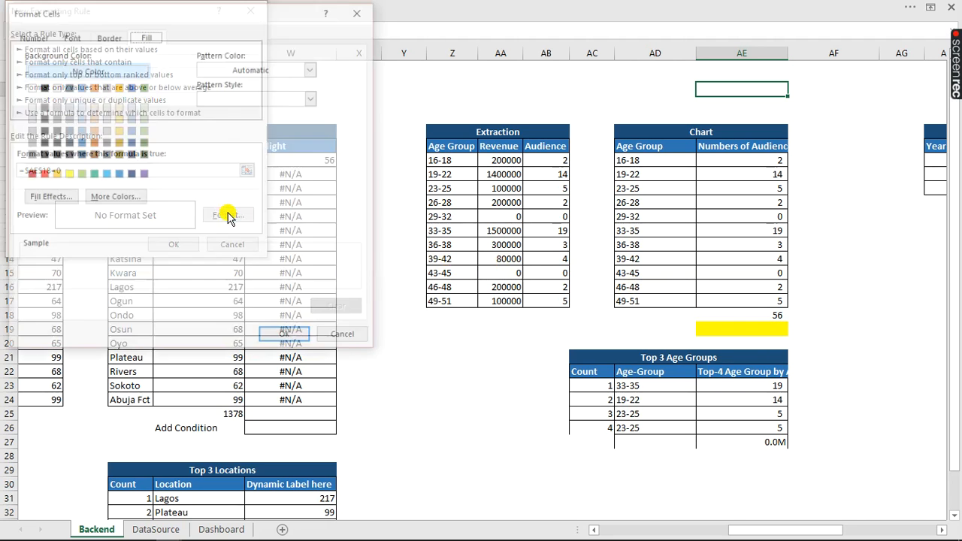
click(29, 173)
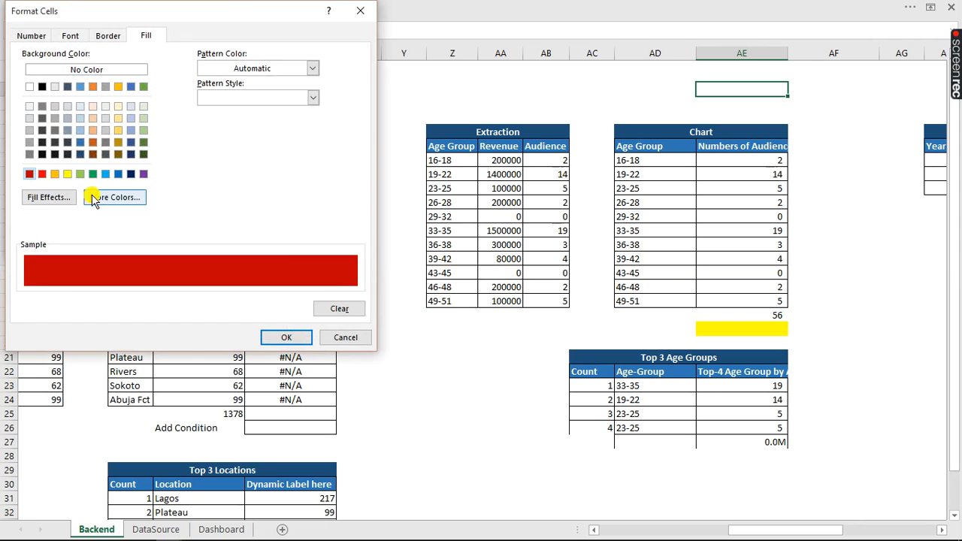
click(289, 338)
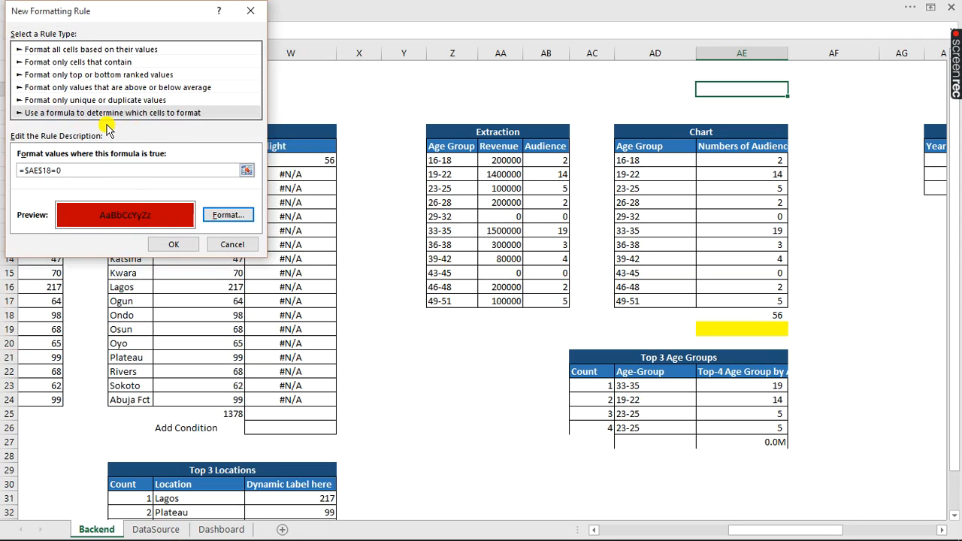
click(172, 244)
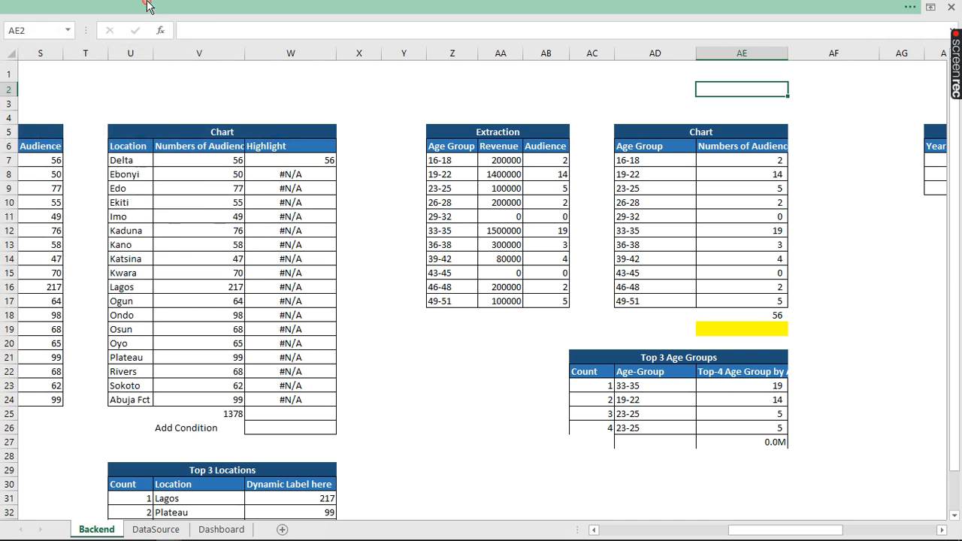
click(338, 6)
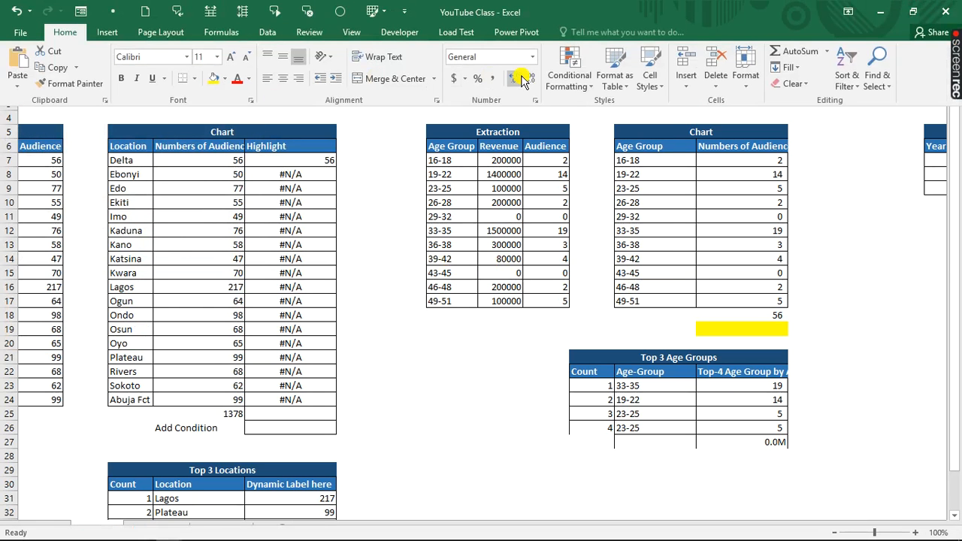
click(569, 75)
mouse_move(593, 235)
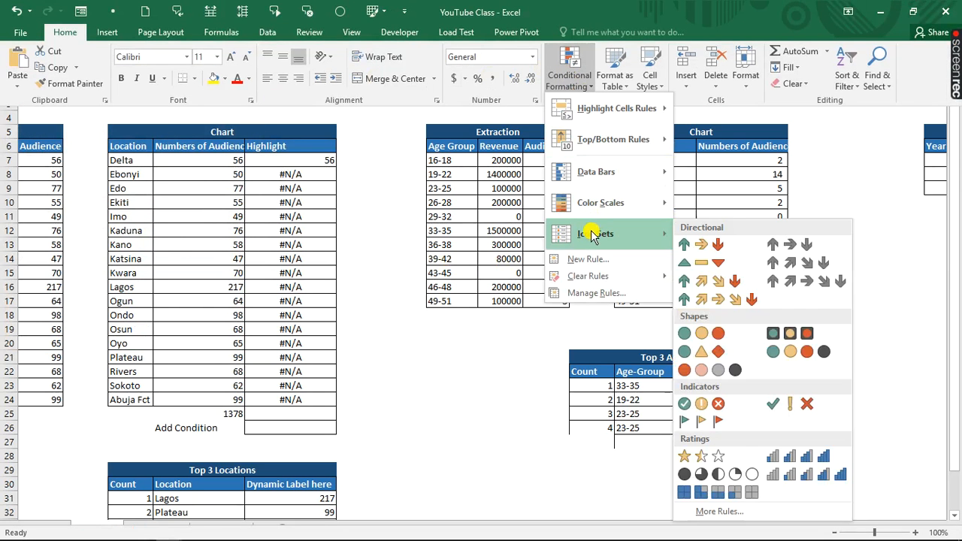
click(475, 363)
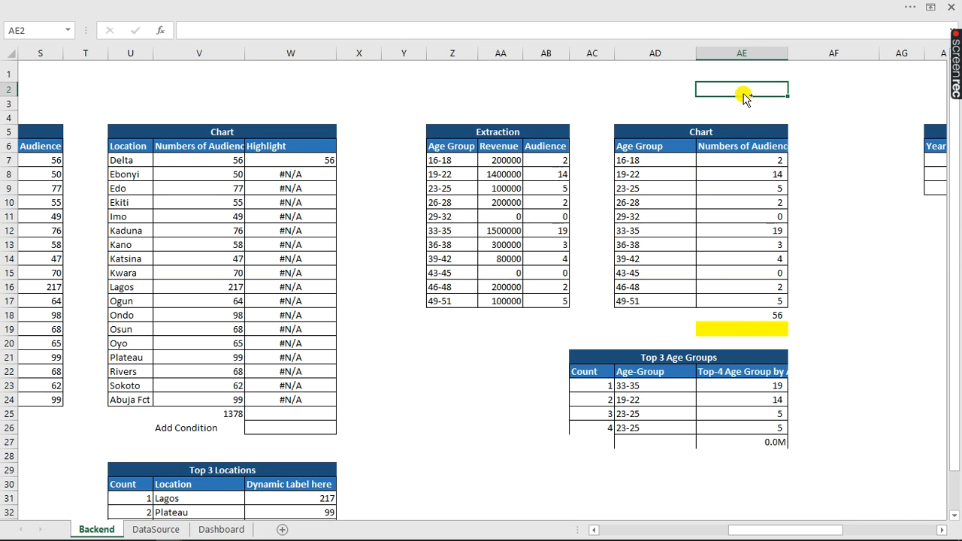
- Copy Backend cell AE2 and paste it as a linked picture on the Dashboard sheet at G2
key(ctrl+c)
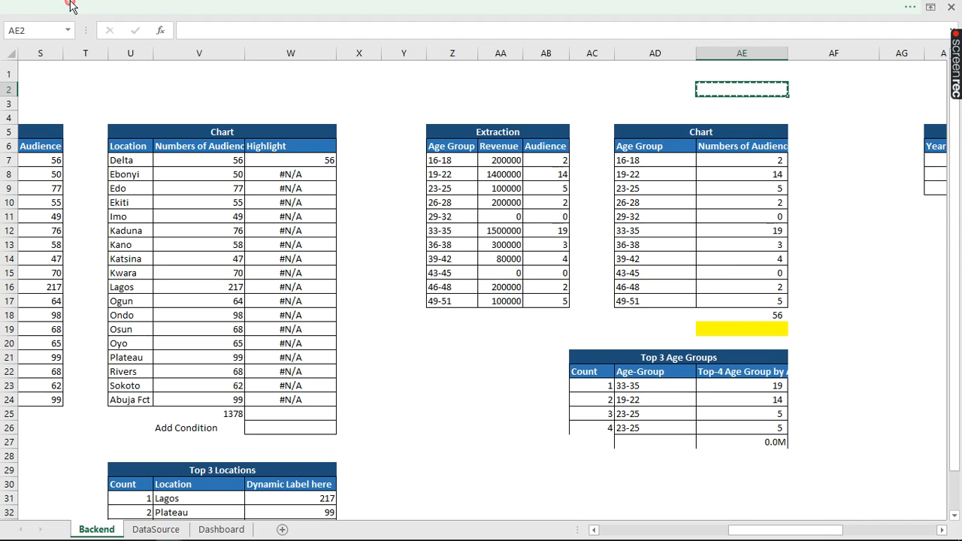
key(alt)
key(alt)
click(223, 528)
click(295, 88)
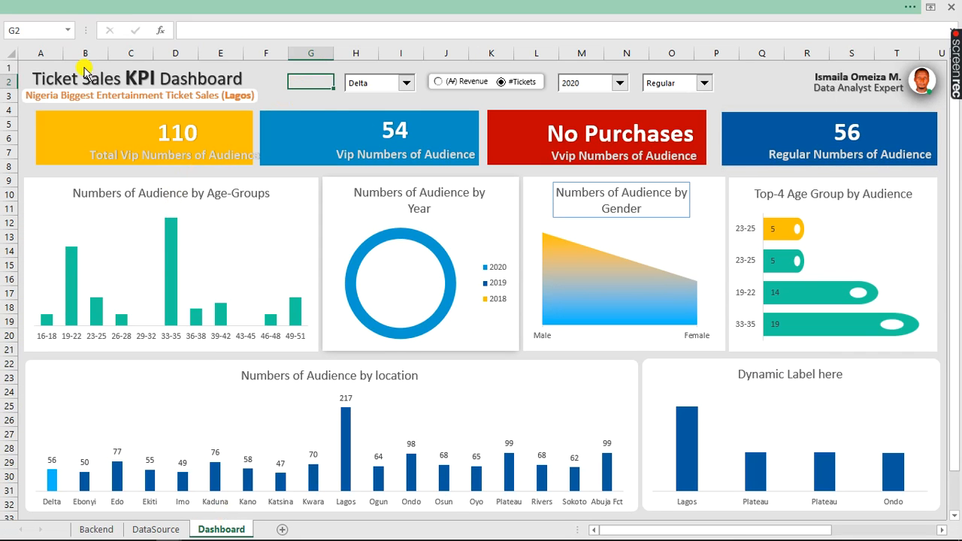
click(19, 85)
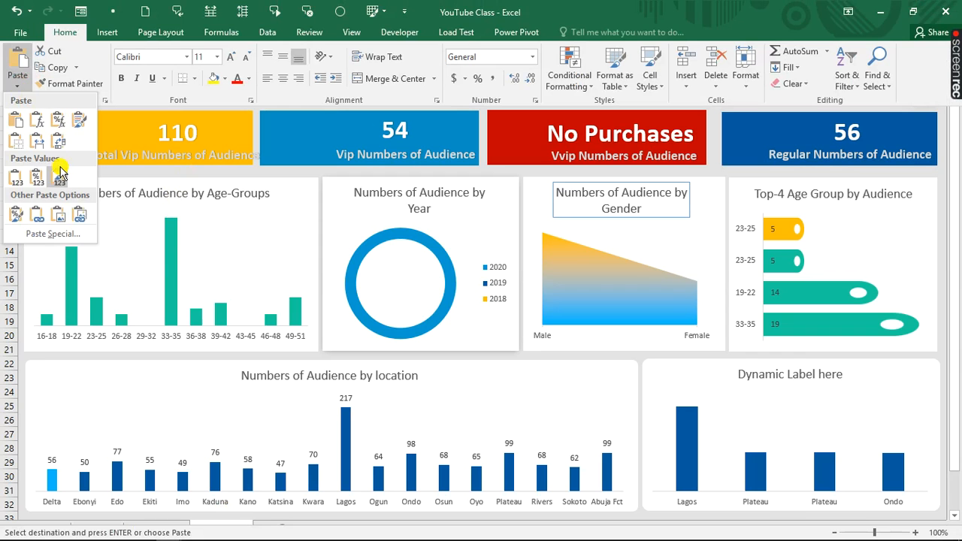
click(78, 215)
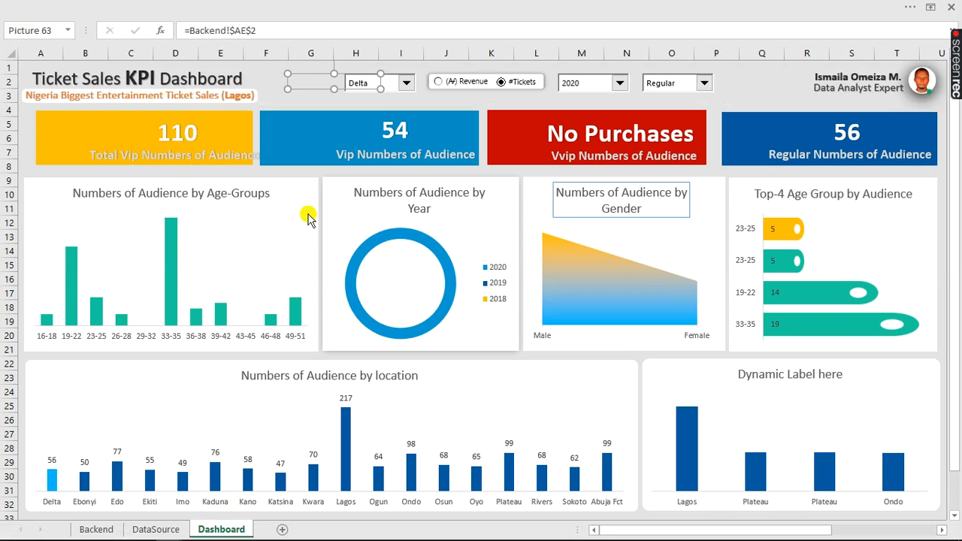
- Move the linked picture onto the Numbers of Audience by Age-Groups chart and resize it to cover the columns
click(227, 215)
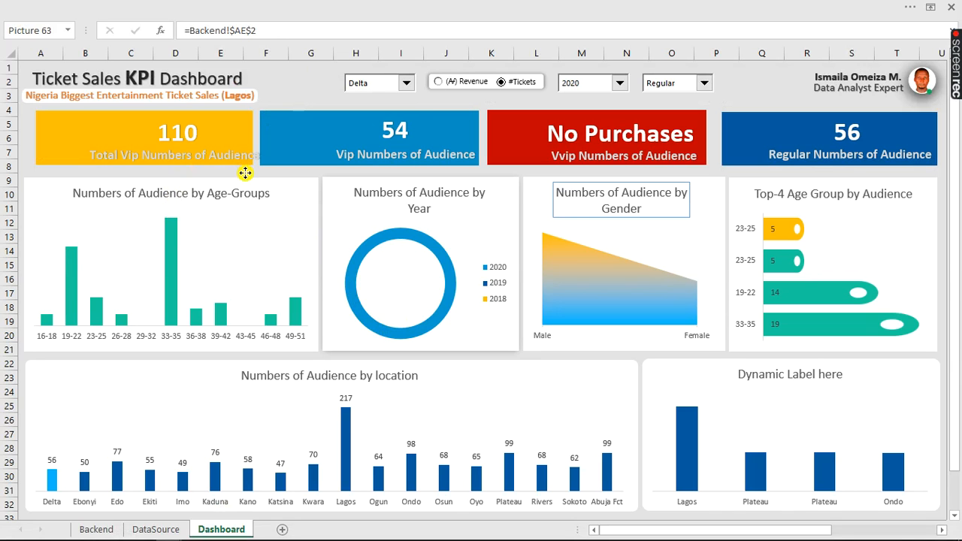
drag(228, 222, 163, 259)
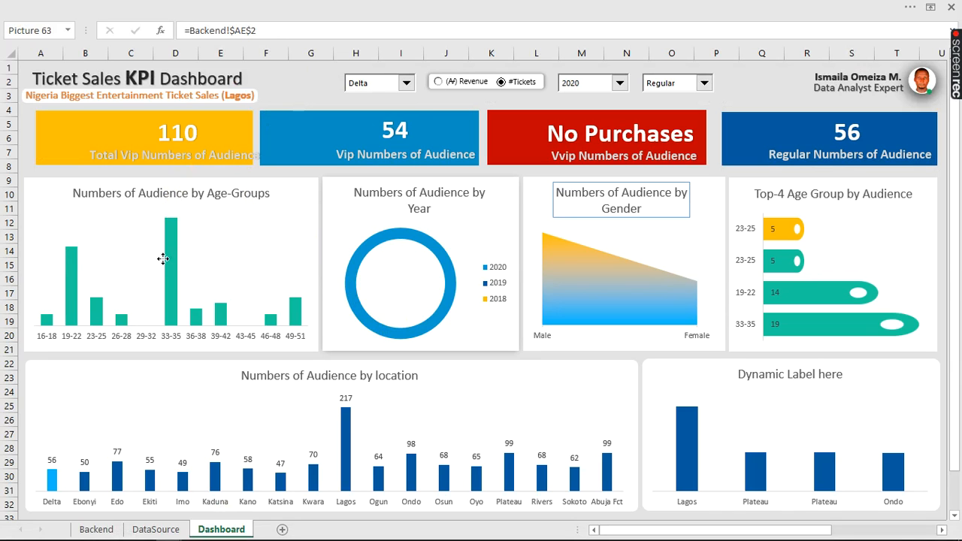
click(118, 261)
drag(80, 260, 106, 239)
click(188, 272)
drag(205, 273, 303, 287)
drag(175, 318, 173, 331)
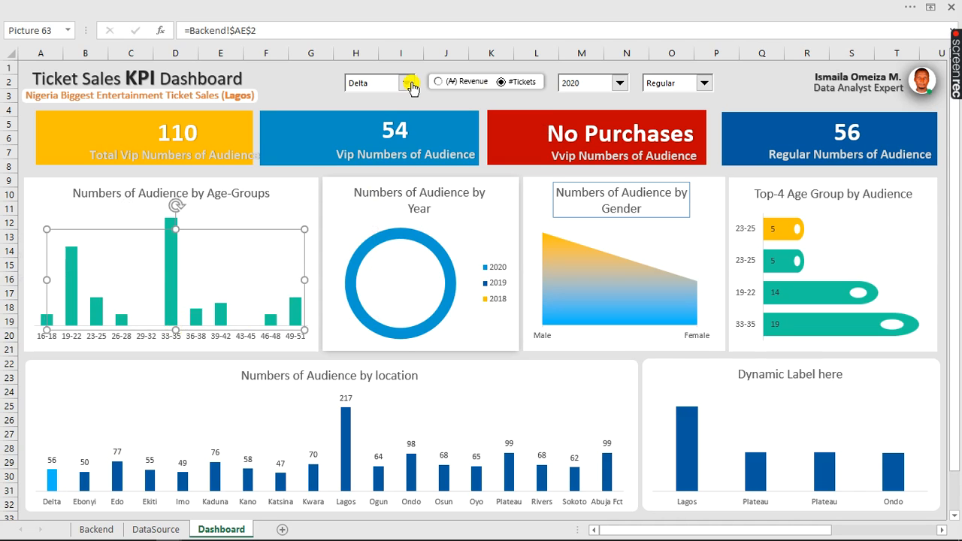
- Set the dashboard's year filter to 2018 and deselect the linked picture by selecting cell G2
click(620, 83)
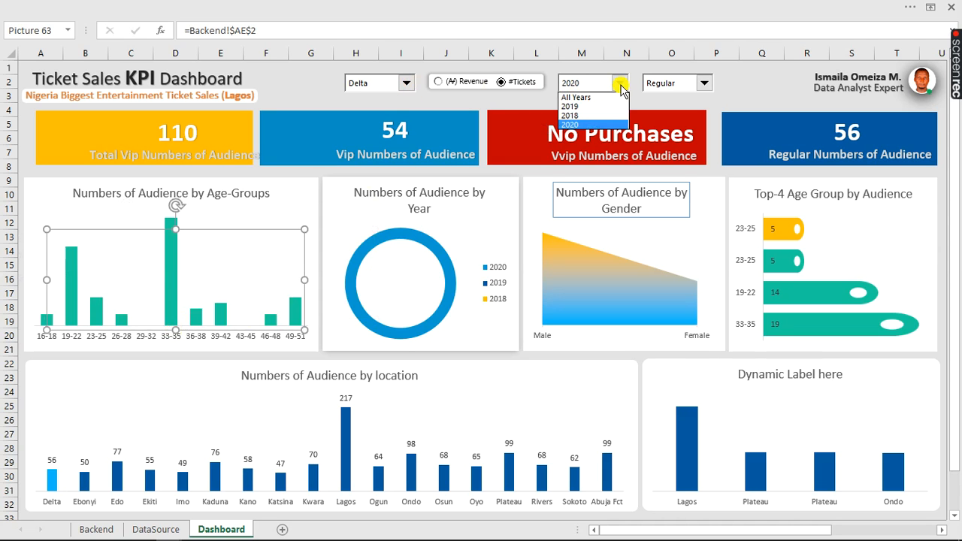
click(590, 124)
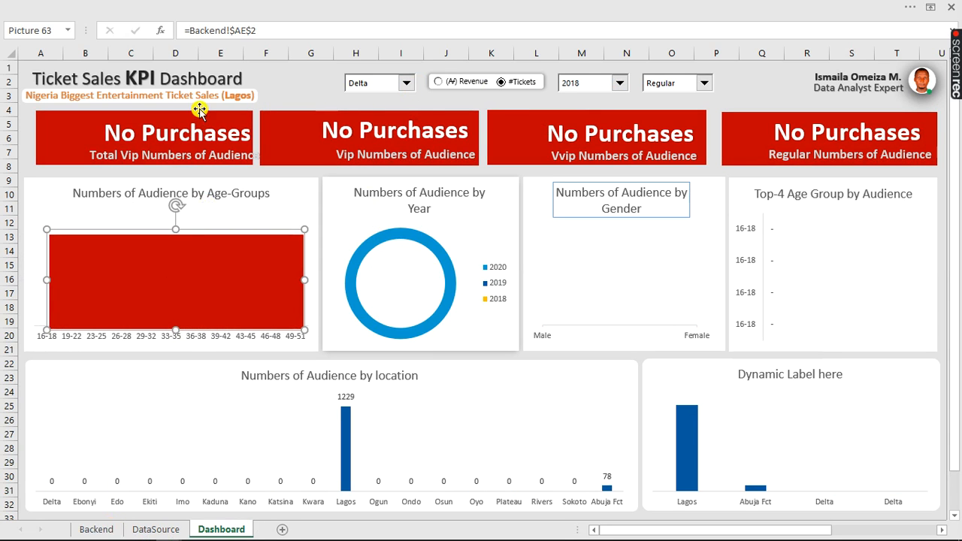
click(174, 7)
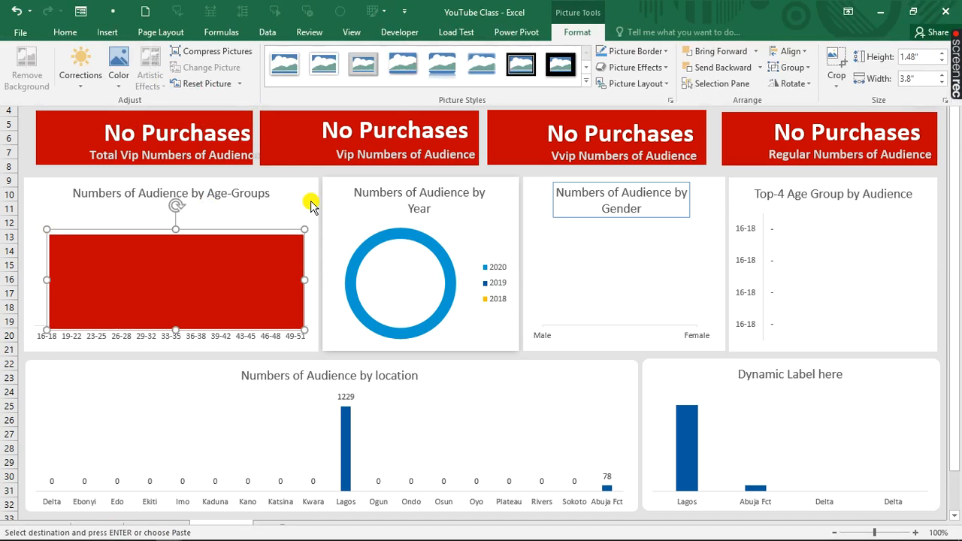
click(366, 225)
click(296, 83)
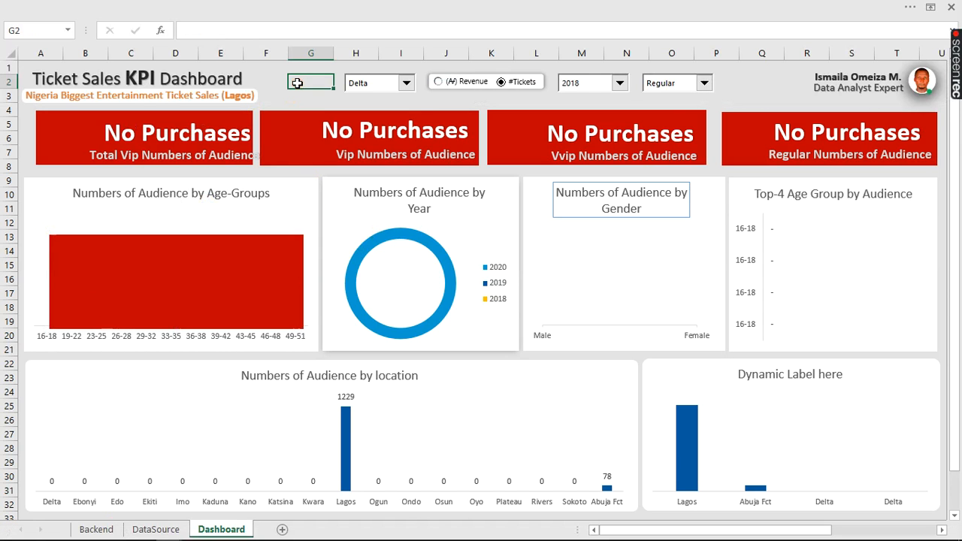
- Insert a black WordArt text object on the dashboard
click(151, 9)
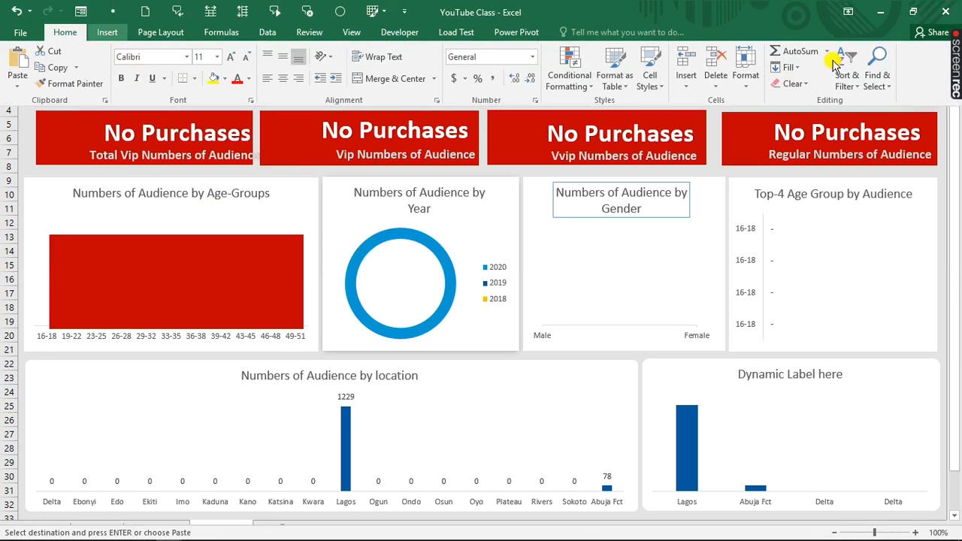
scroll(744, 60, down, 1)
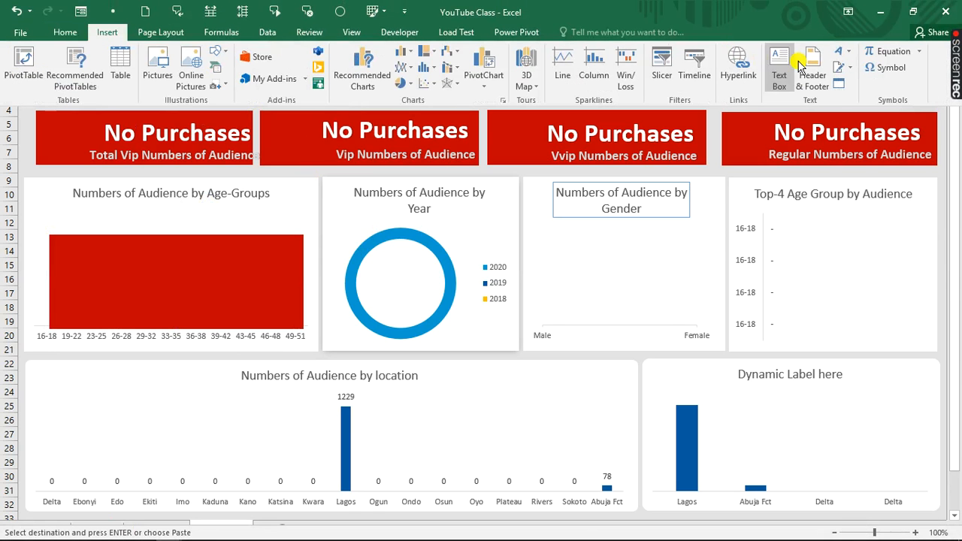
click(843, 55)
click(765, 79)
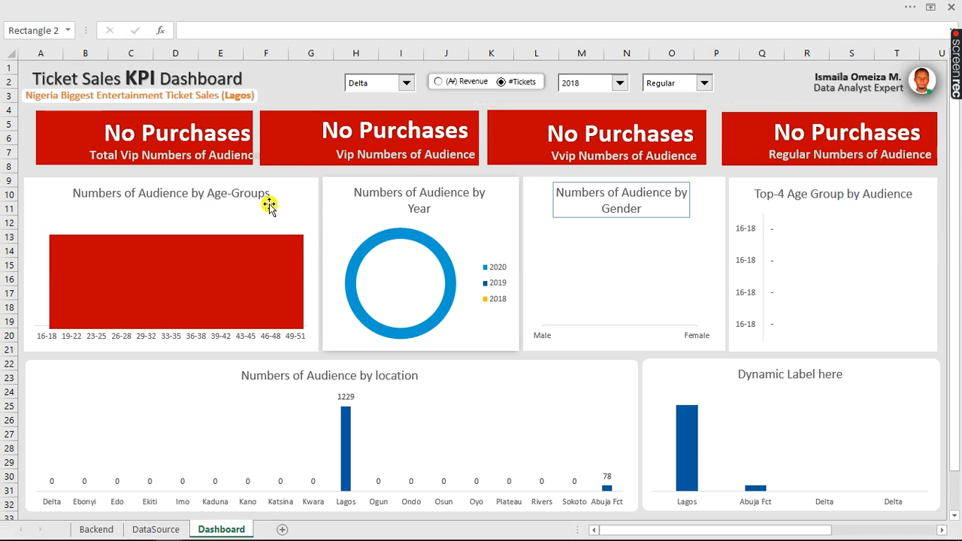
key(Delete)
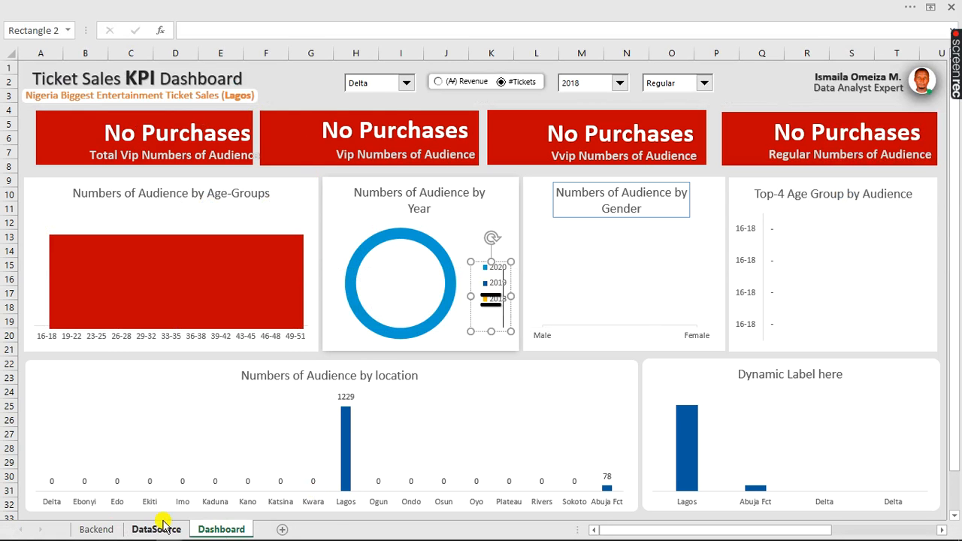
click(96, 529)
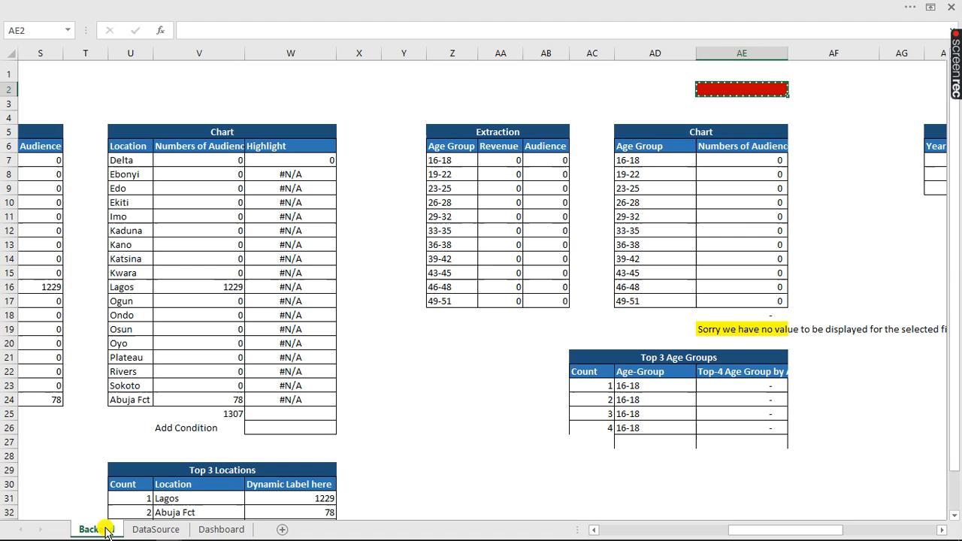
click(734, 333)
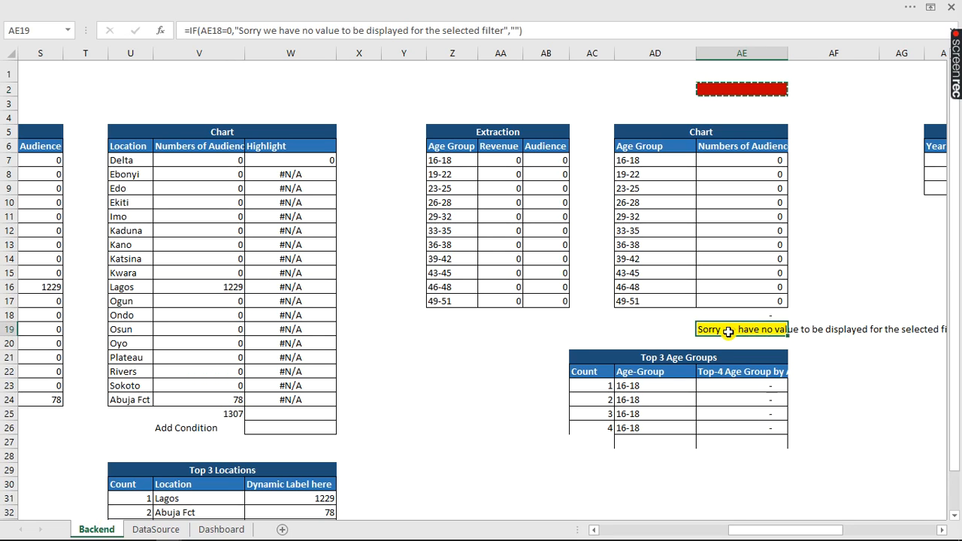
key(Return)
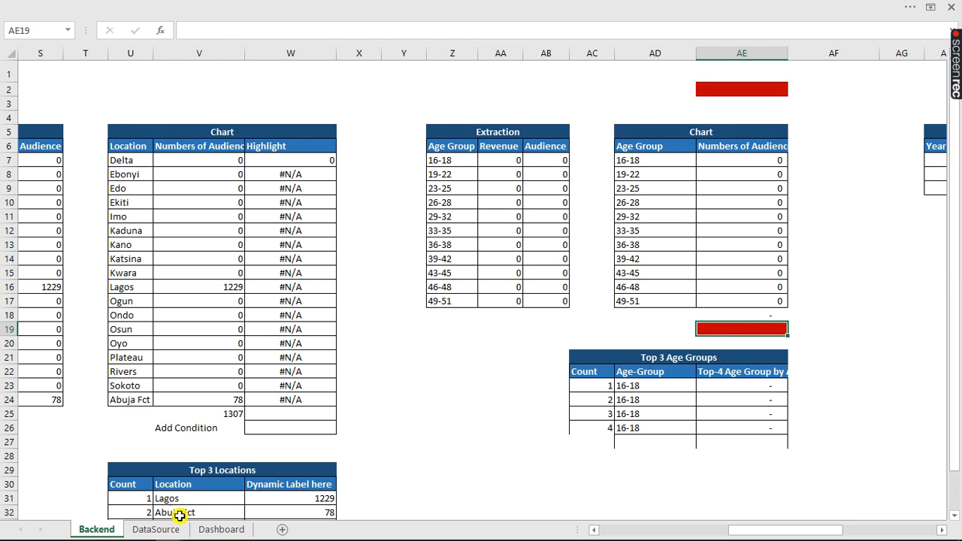
- Try to link the WordArt to Backend cell AE19 and move it onto the red picture over the age-group chart
click(210, 531)
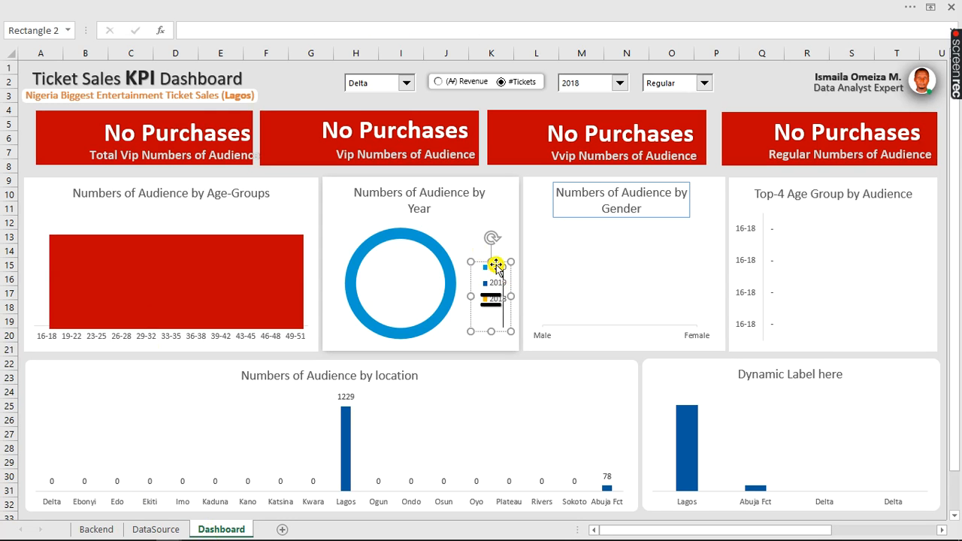
click(244, 28)
text(=)
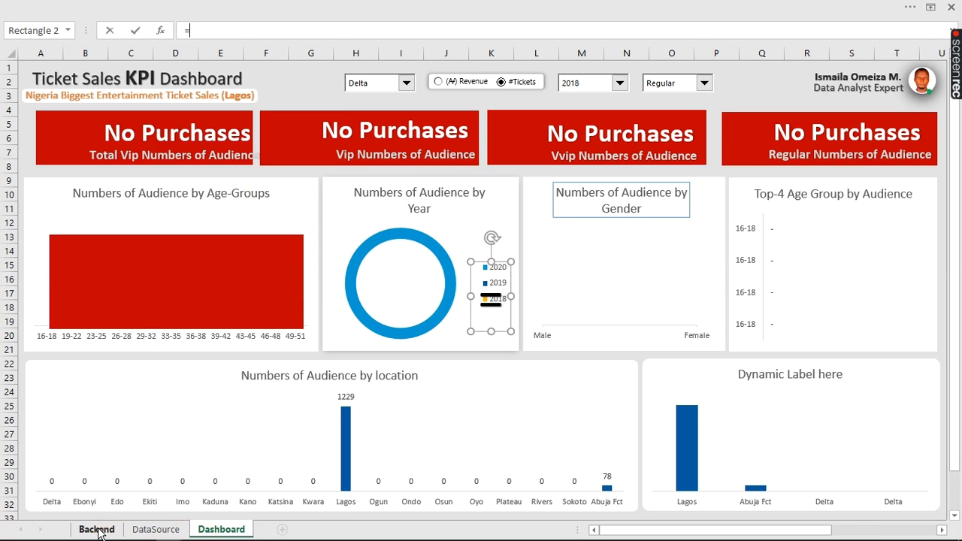
click(98, 530)
click(733, 330)
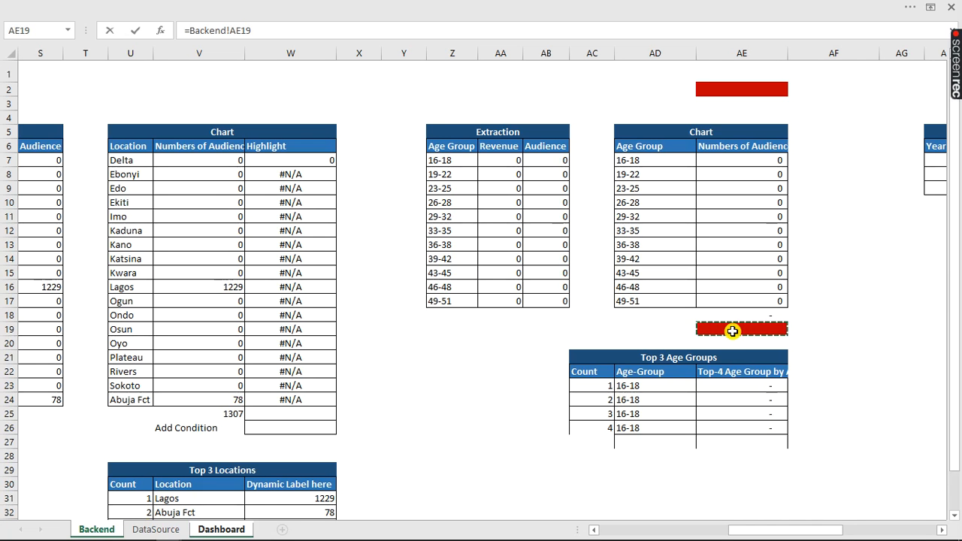
key(Return)
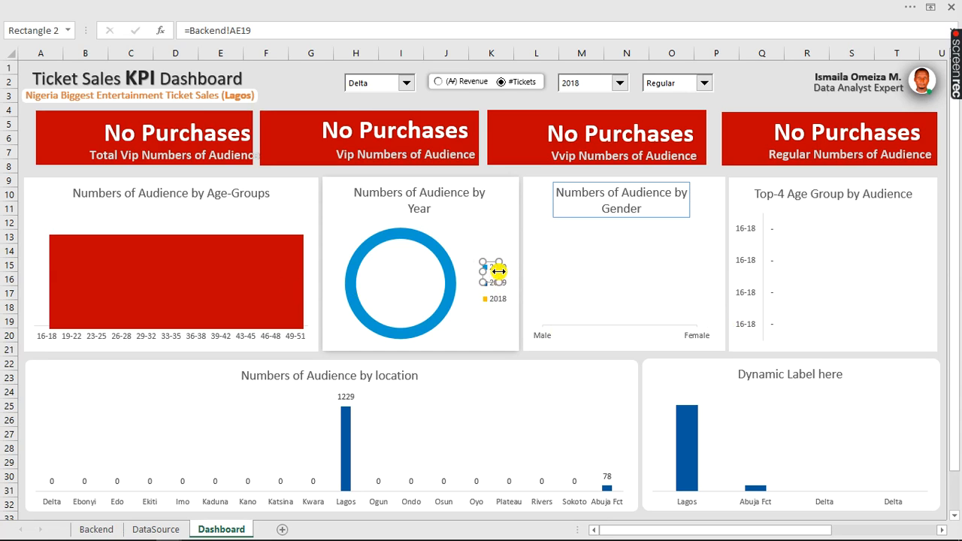
drag(490, 266, 210, 263)
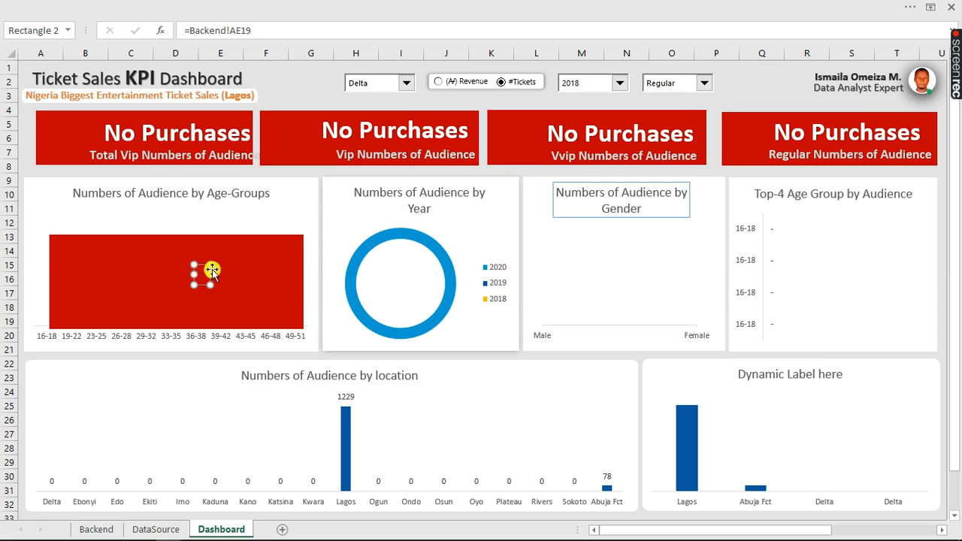
- Check the content of condition cell AE19 on the Backend sheet and return to the Dashboard
click(93, 530)
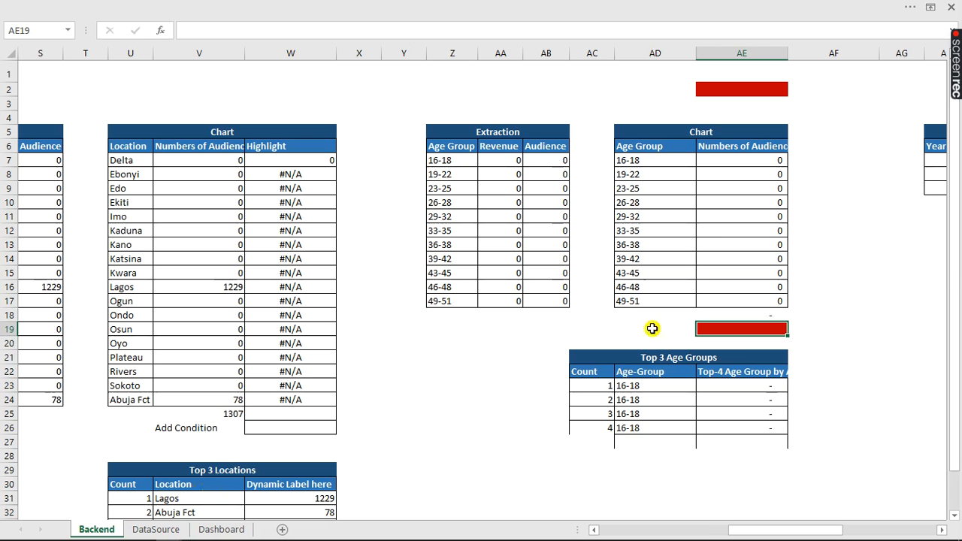
double_click(726, 329)
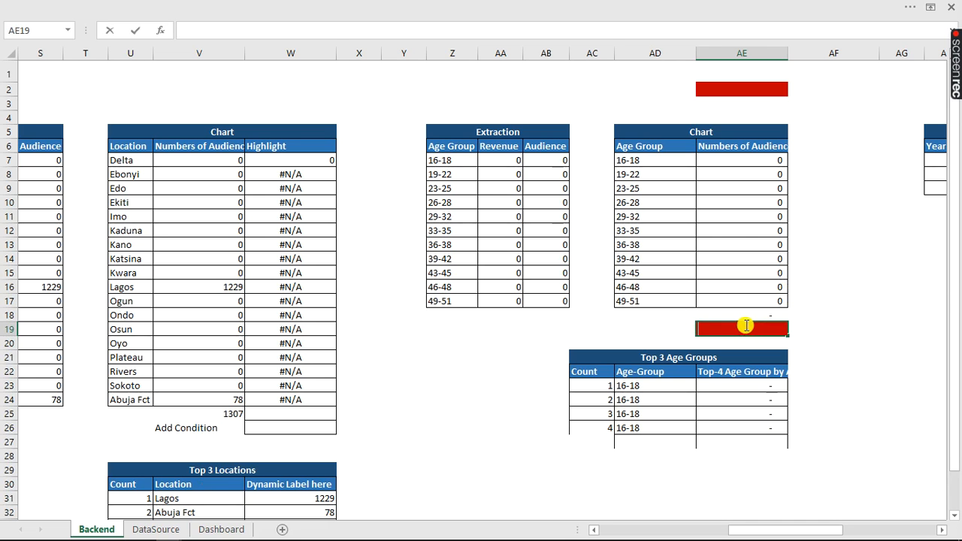
click(612, 319)
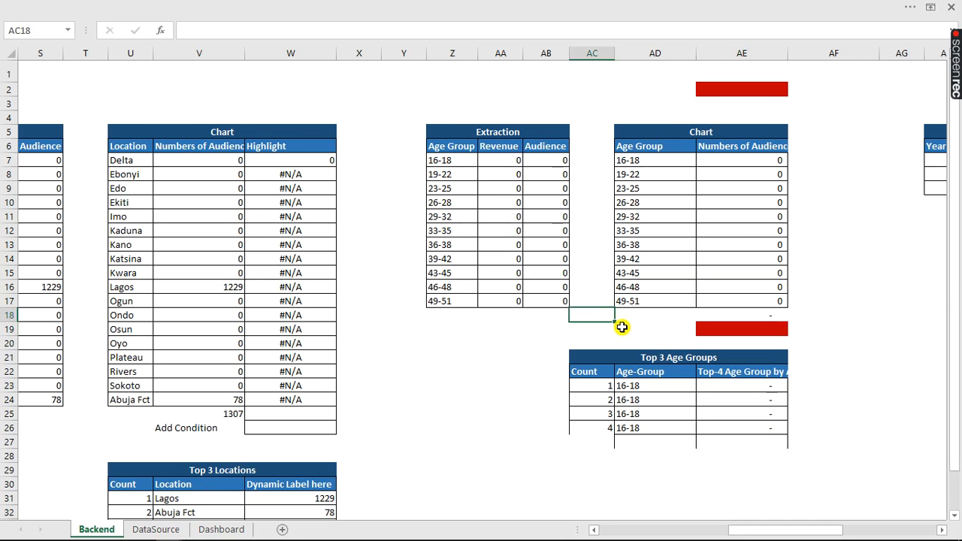
key(ctrl+Page_Down)
key(ctrl+Page_Down)
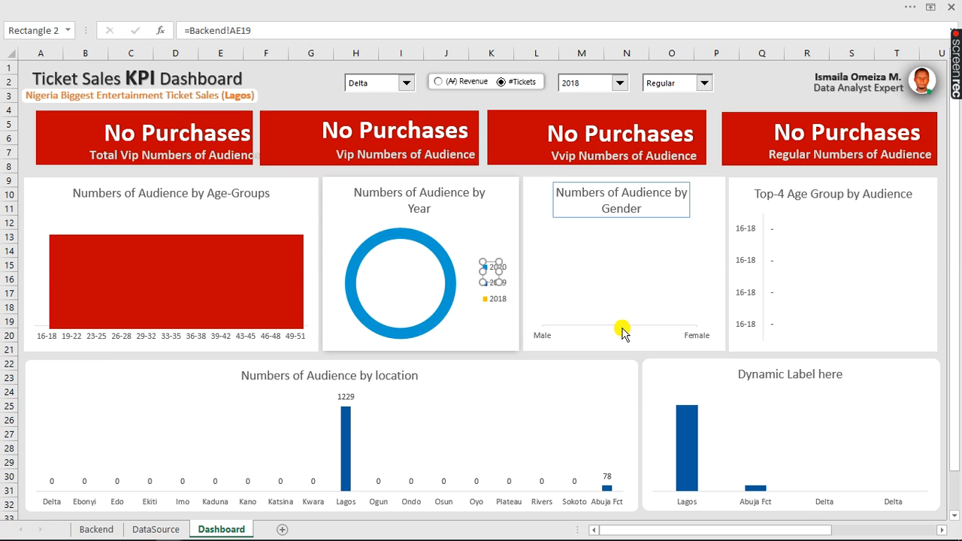
- Undo the recent edits to bring back AE19's message formula and the WordArt's placeholder text
click(622, 329)
key(ctrl+z)
key(ctrl+z)
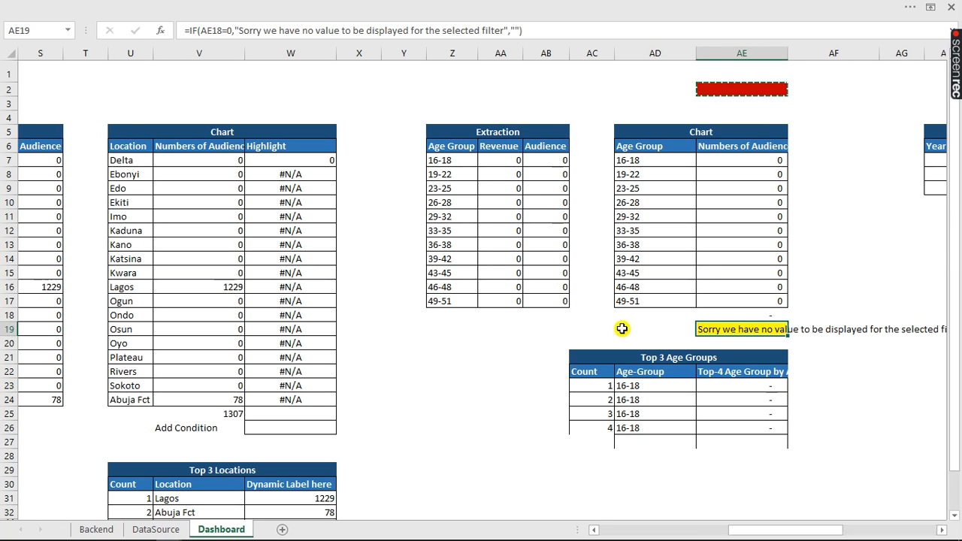
key(ctrl+z)
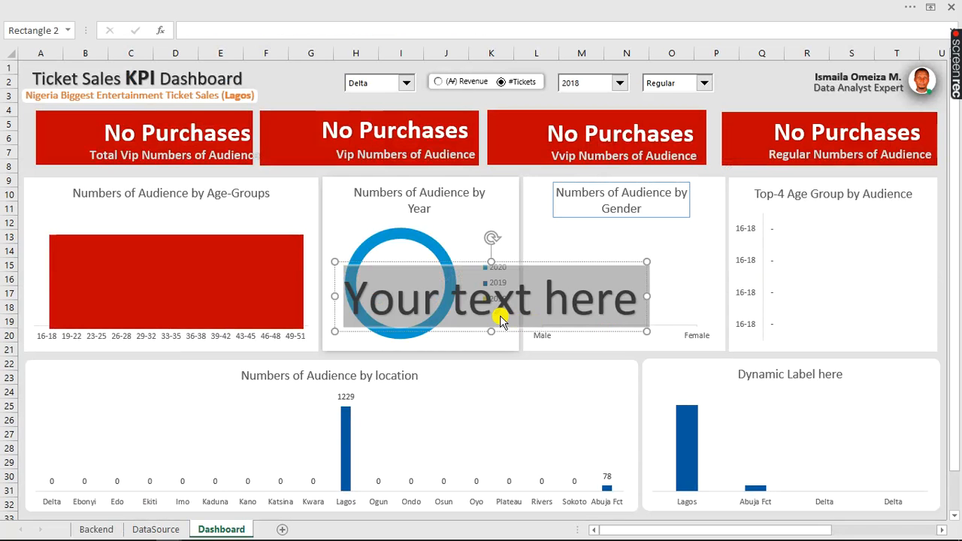
- Link the WordArt to the message cell with =Backend!AE19 and move it onto the red picture over the age-group chart
click(243, 34)
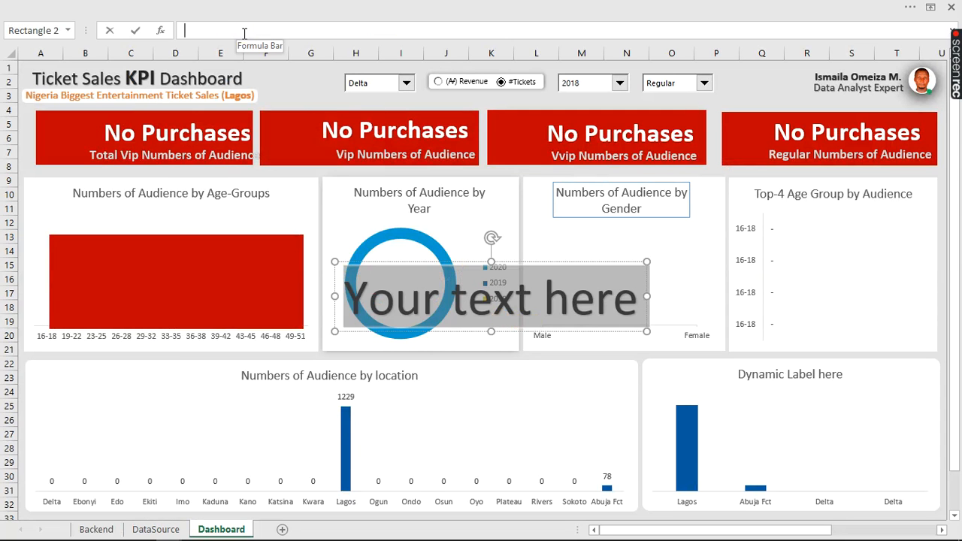
text(=)
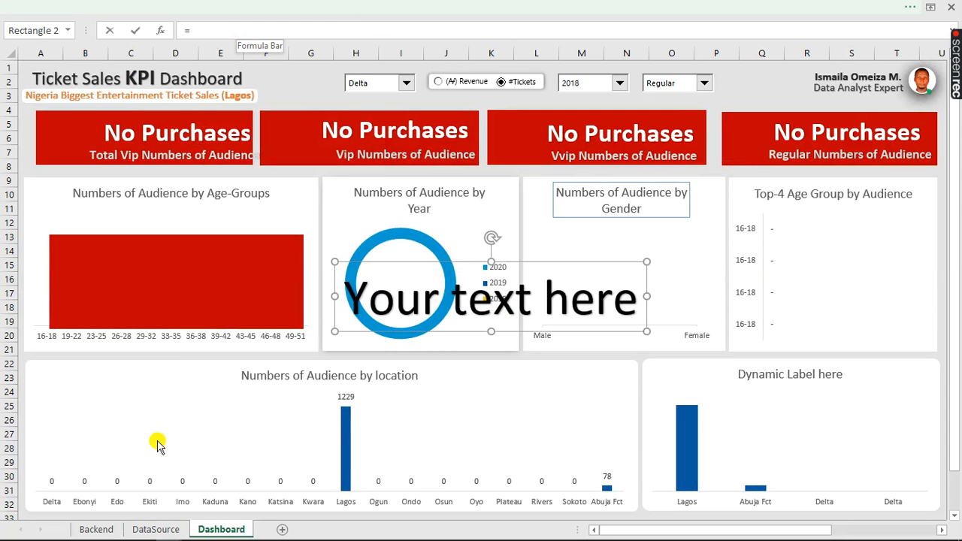
click(94, 530)
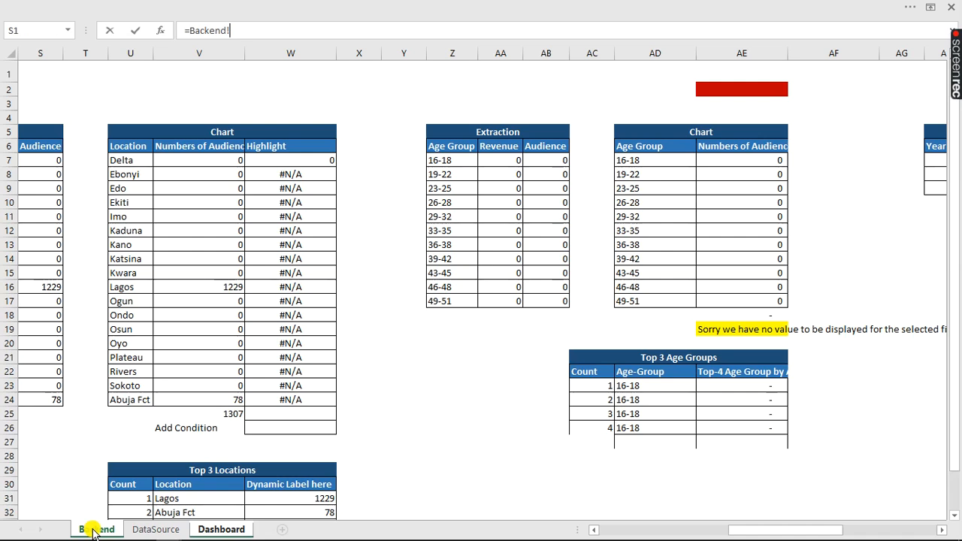
click(732, 326)
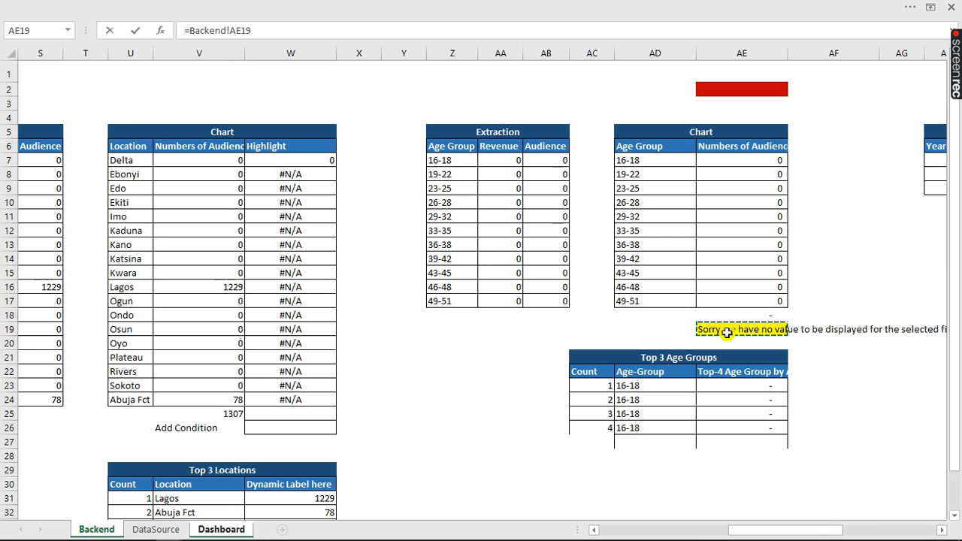
key(Return)
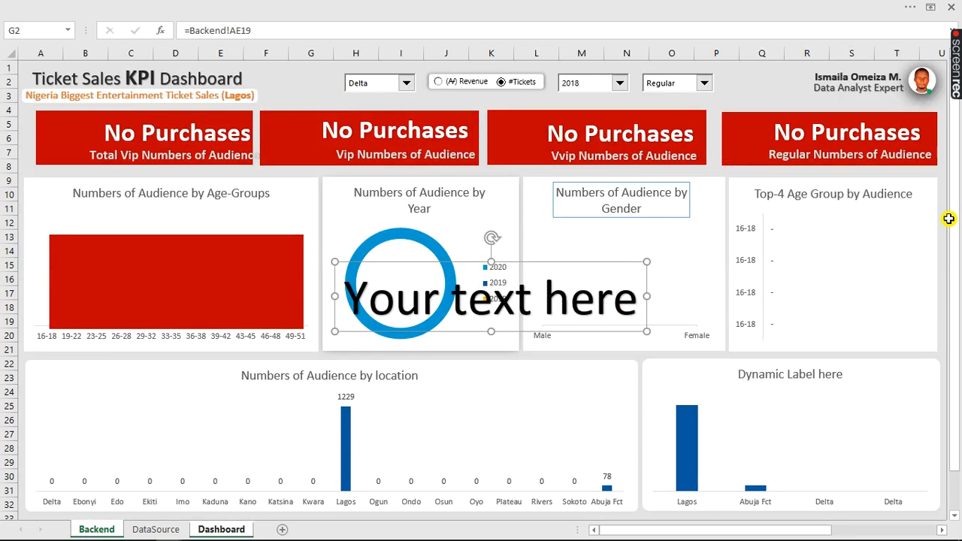
drag(444, 269, 139, 257)
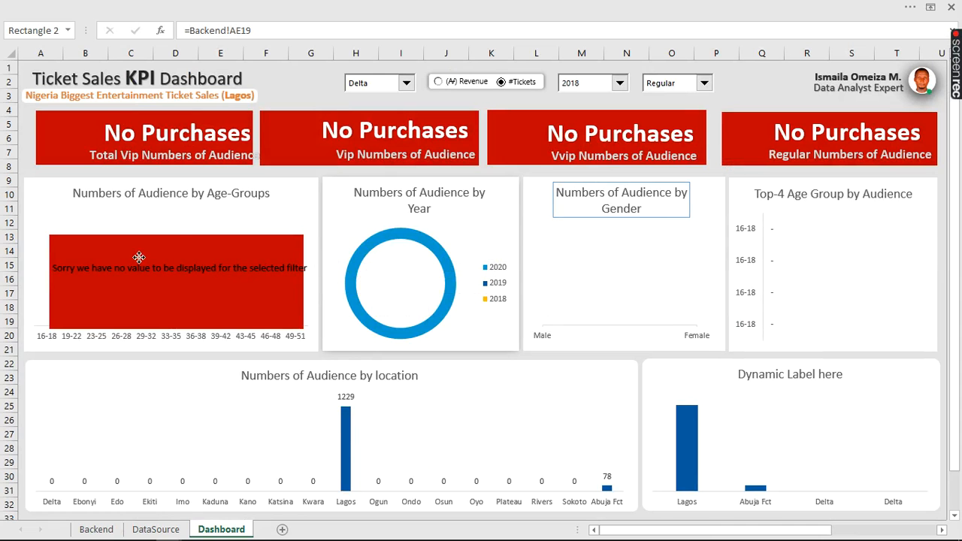
- Format the linked message over the age-group chart with font size 16 and a near-white font color
click(125, 4)
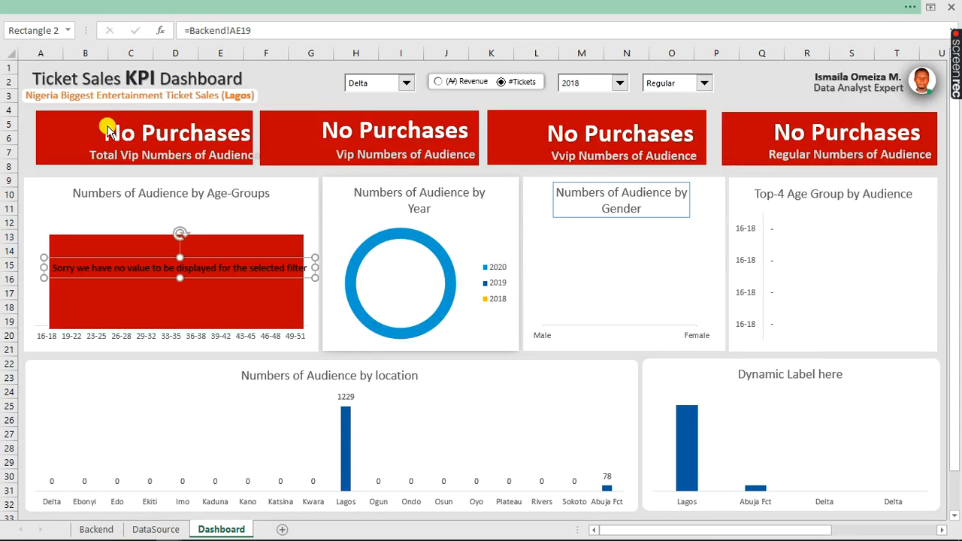
click(68, 32)
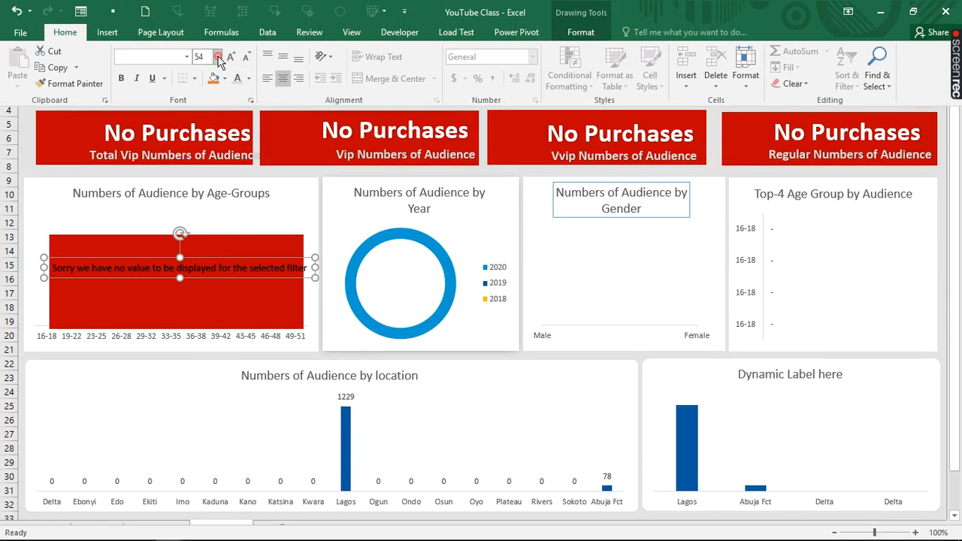
click(218, 58)
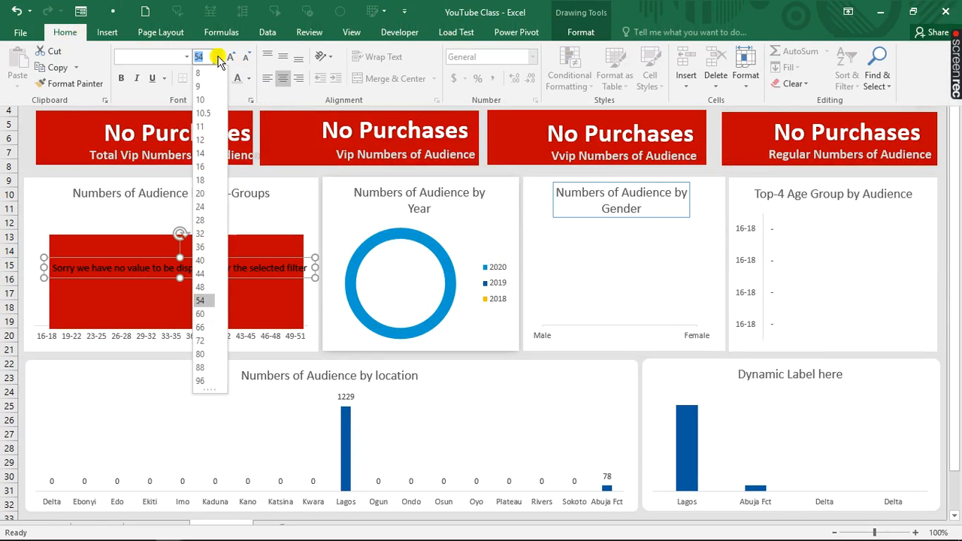
click(201, 165)
click(247, 80)
click(248, 80)
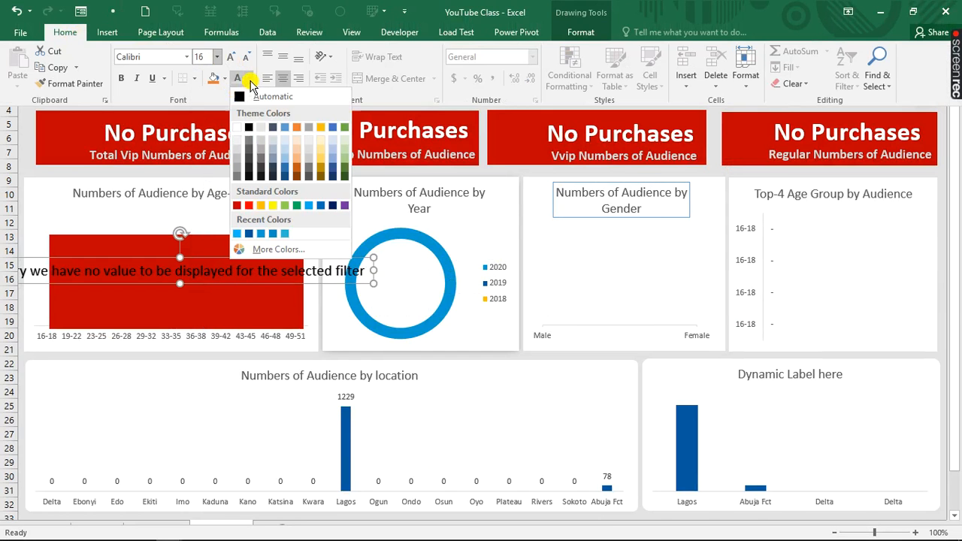
click(240, 146)
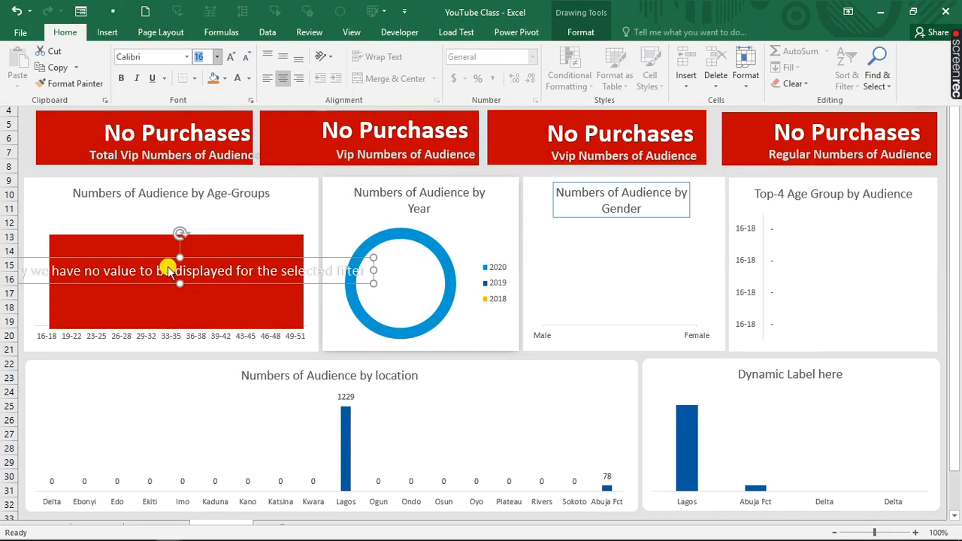
- Narrow the message's text box so the text wraps onto two lines, and center it over the red picture
click(374, 269)
drag(303, 269, 279, 281)
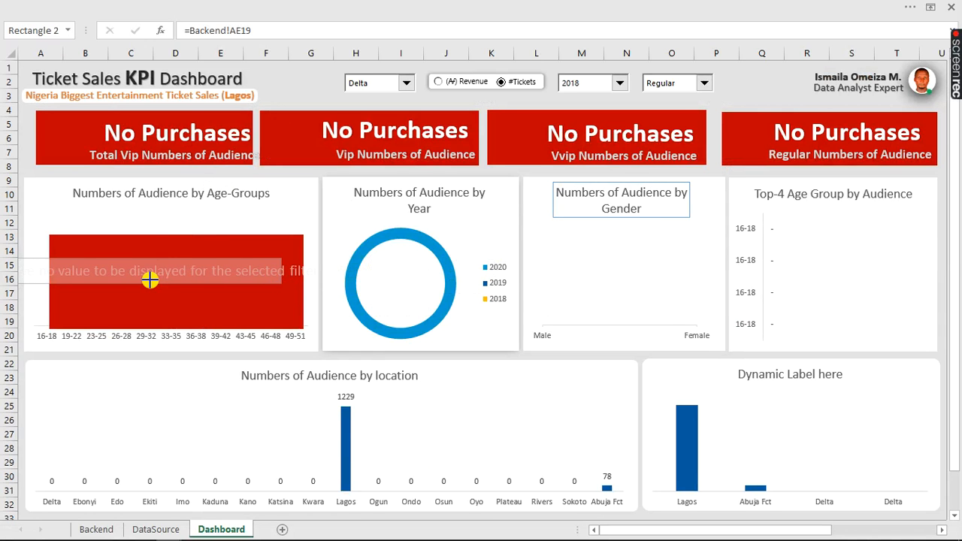
drag(142, 279, 164, 257)
click(286, 81)
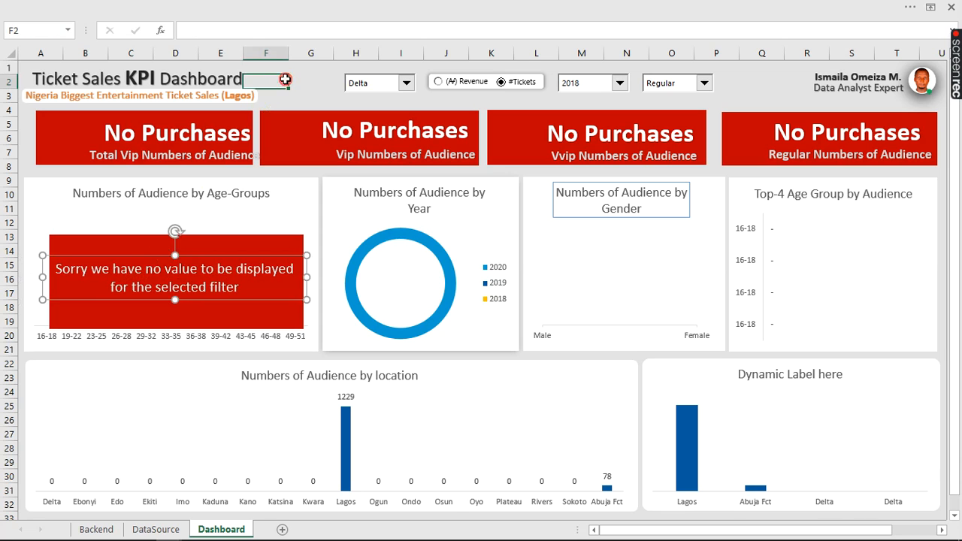
click(309, 73)
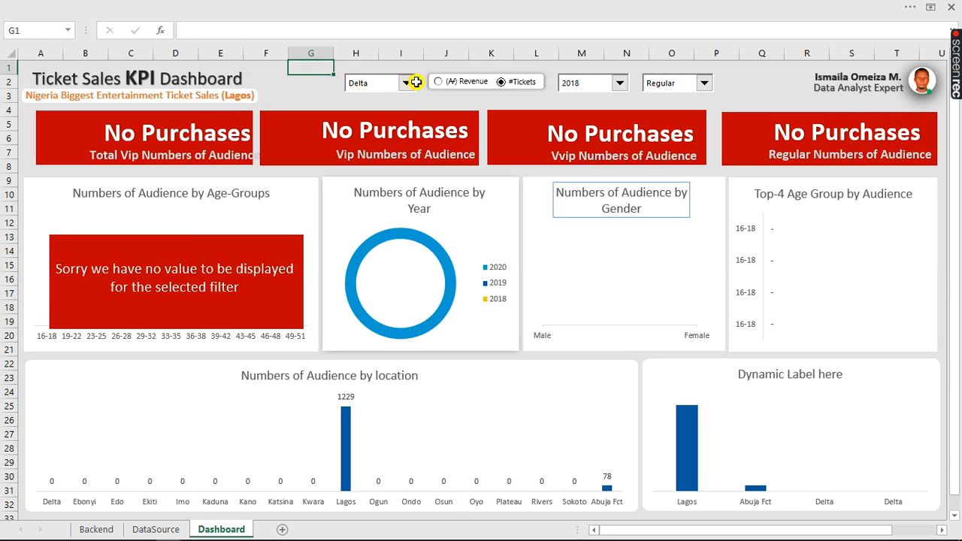
- Test the no-data alert by filtering the dashboard to year 2020 and All Locations, and changing the ticket type
click(620, 84)
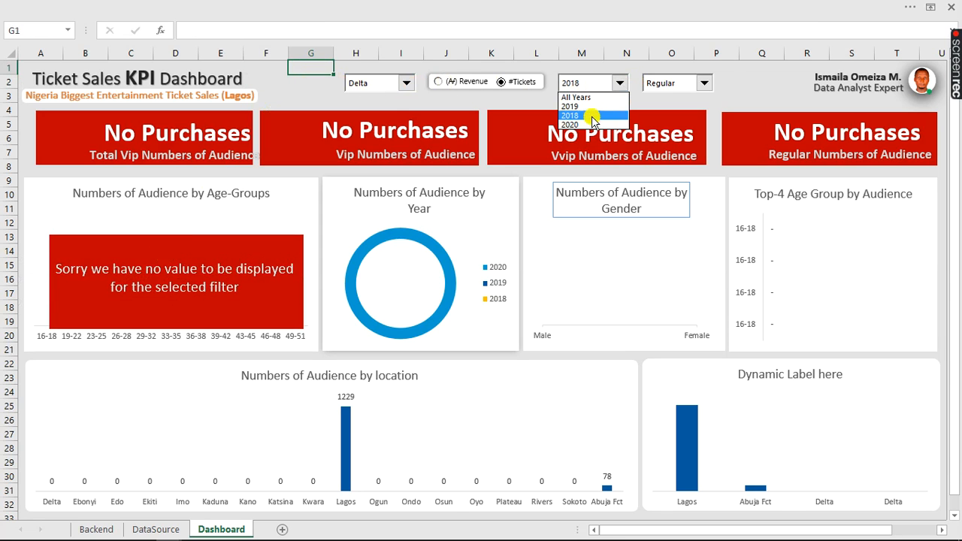
click(583, 124)
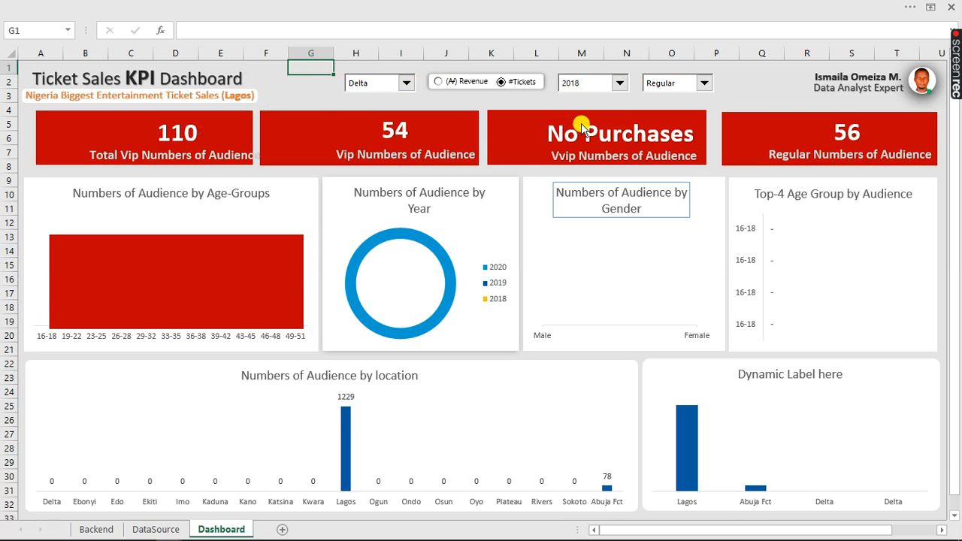
click(408, 84)
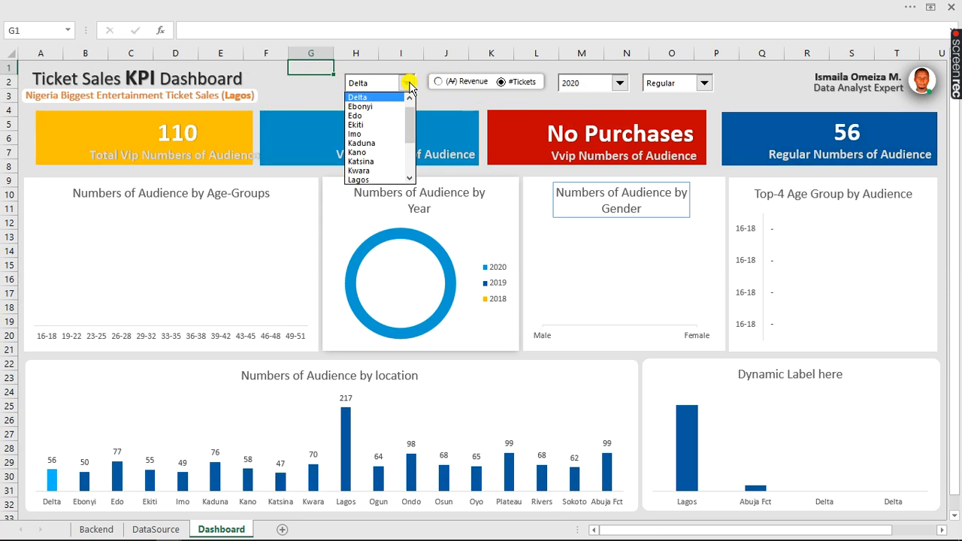
scroll(410, 113, up, 1)
scroll(410, 113, down, 1)
click(371, 100)
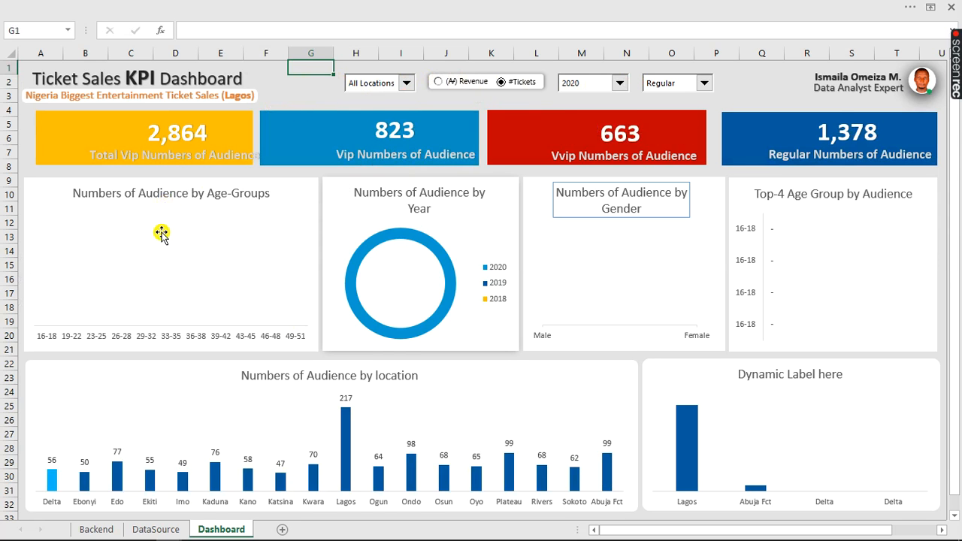
click(706, 87)
click(661, 122)
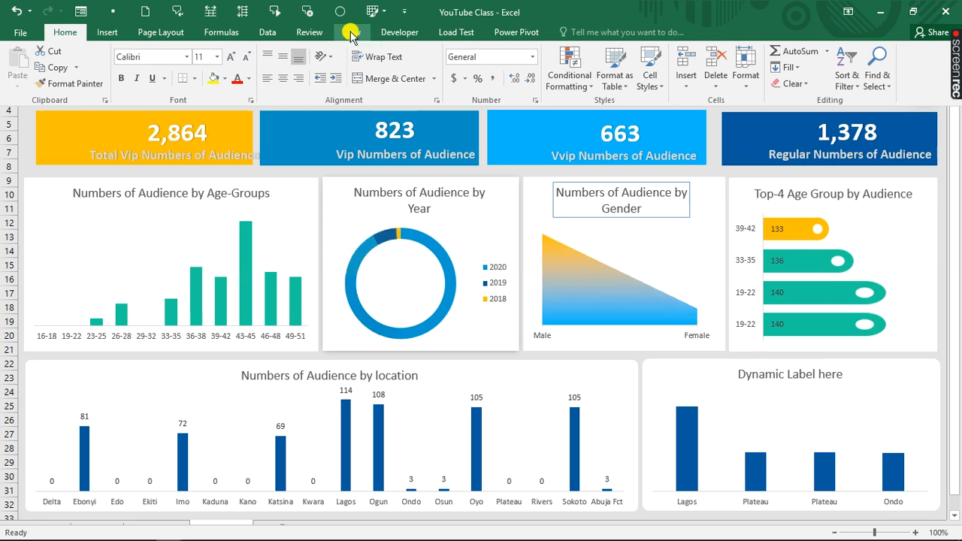
- Switch to the Tick Sales Dashboard workbook and show its #Tickets figures instead of revenue
click(351, 32)
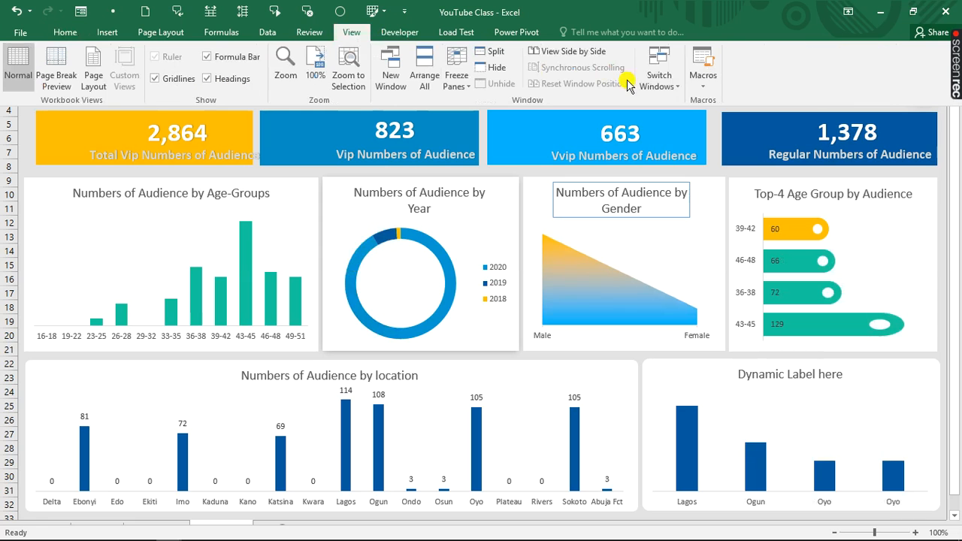
click(678, 90)
click(672, 147)
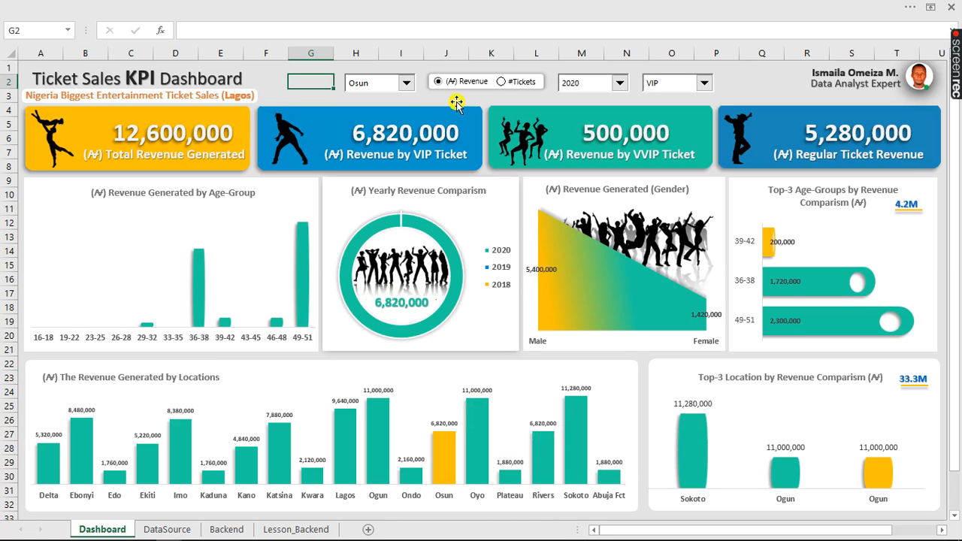
click(501, 82)
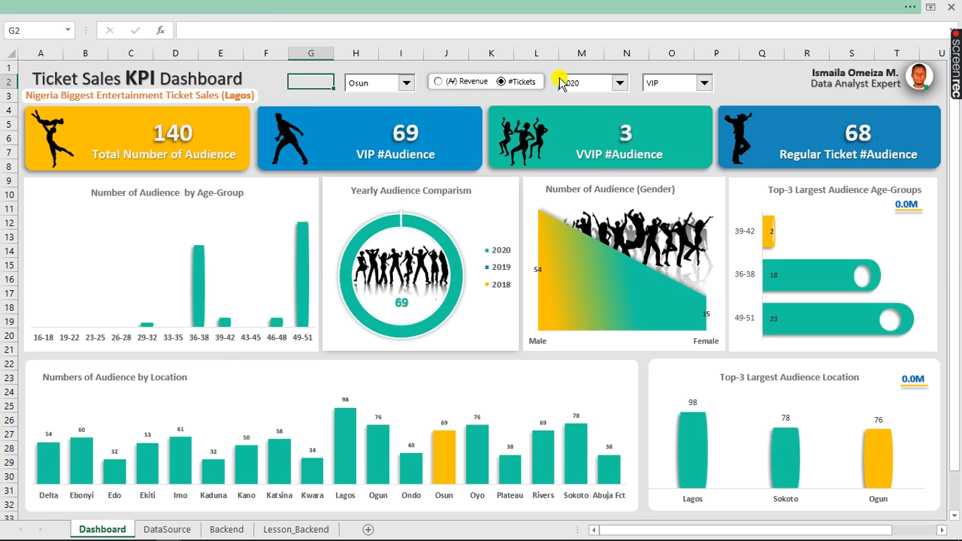
- Switch to the Template New workbook and filter its product gauges by Sep, Oct, Aug and Nov in turn
click(597, 7)
click(659, 71)
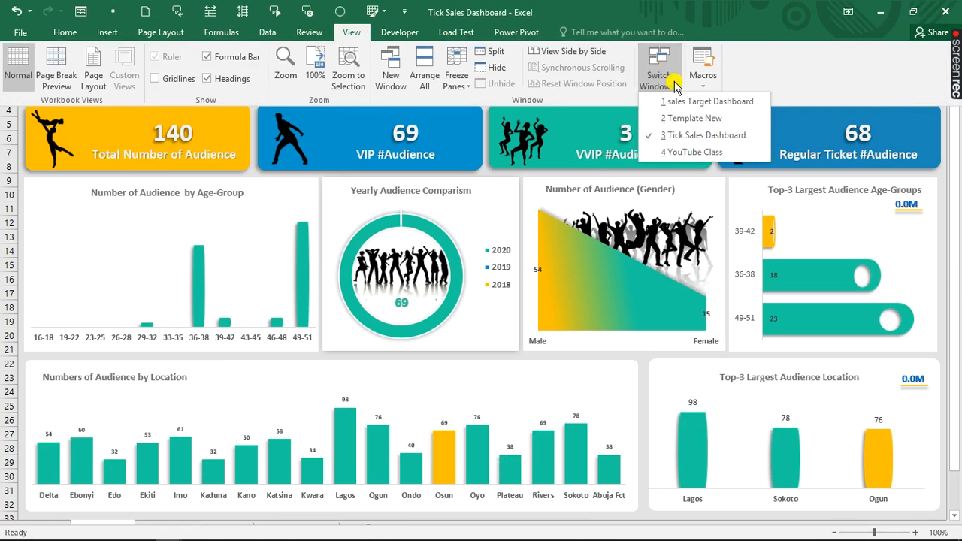
click(680, 119)
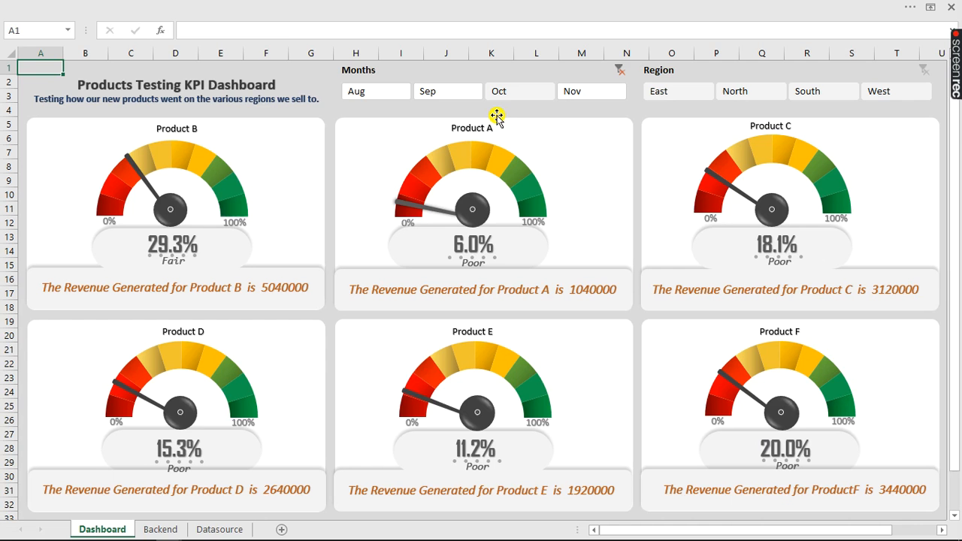
click(439, 93)
click(439, 93)
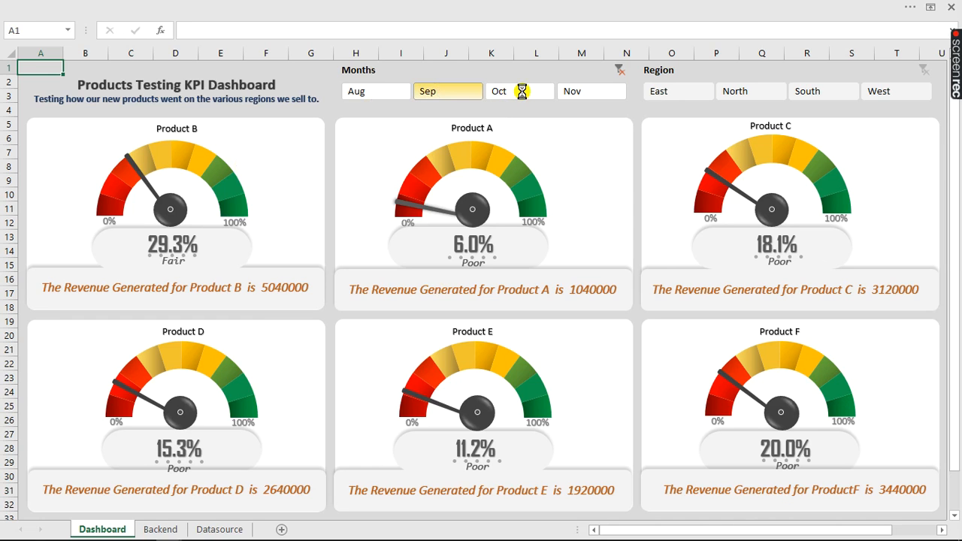
click(523, 93)
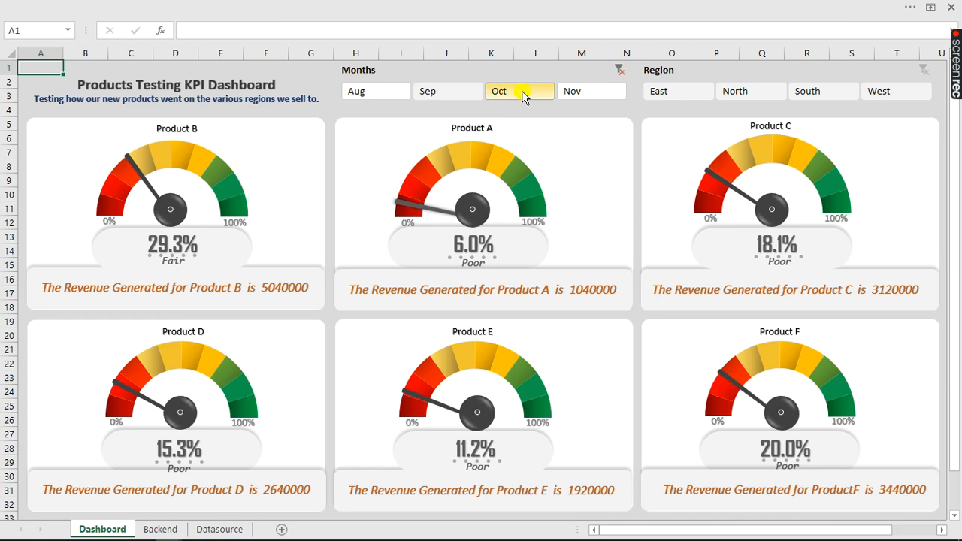
click(376, 91)
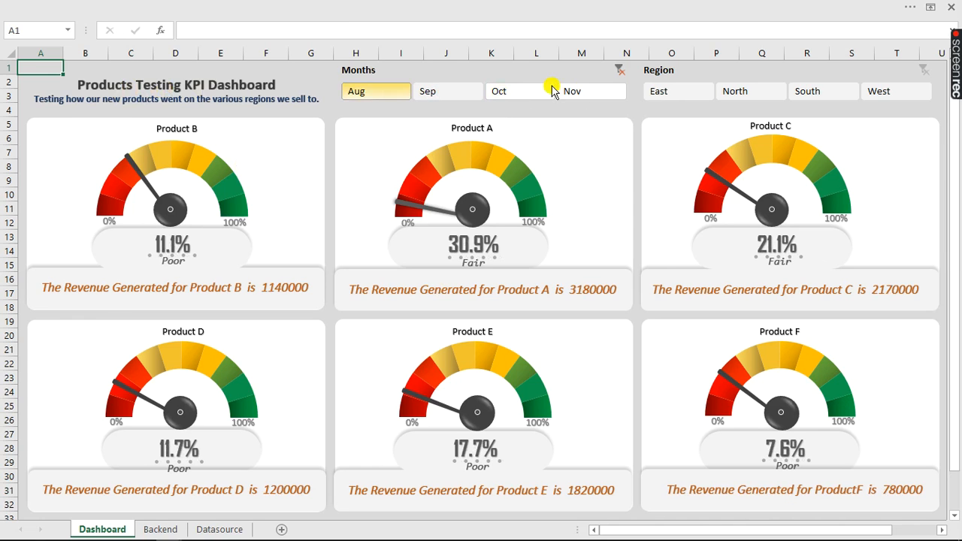
click(586, 94)
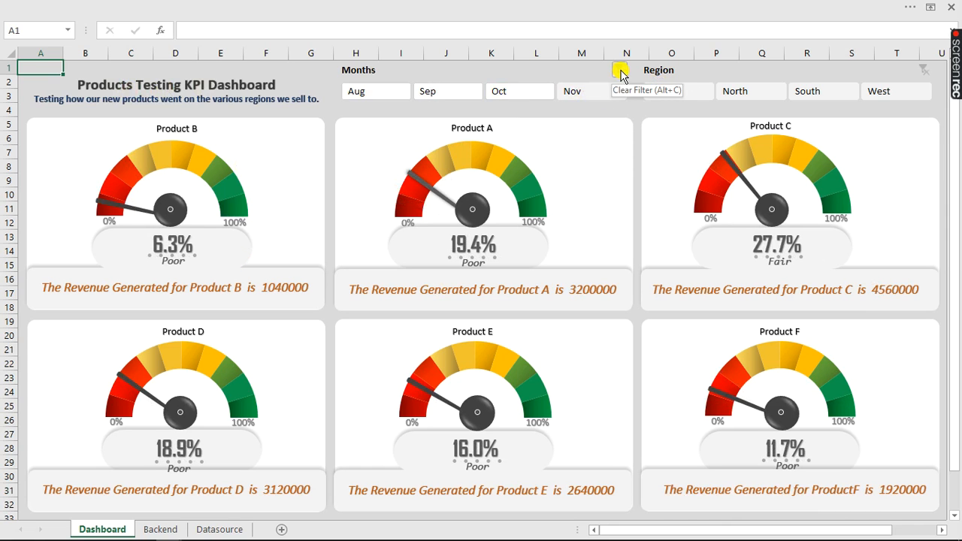
- Switch to the sales Target Dashboard workbook to view its pizza sales dashboard
click(498, 30)
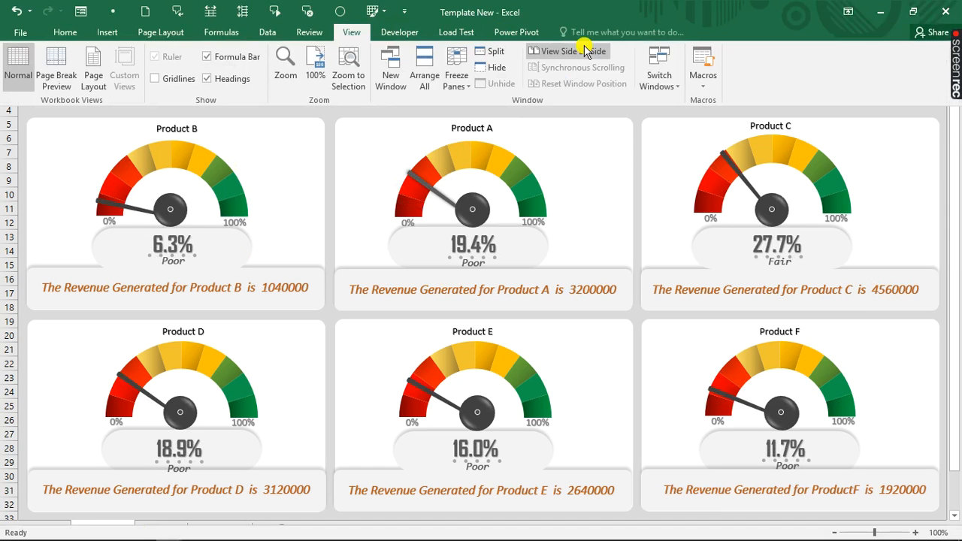
click(659, 79)
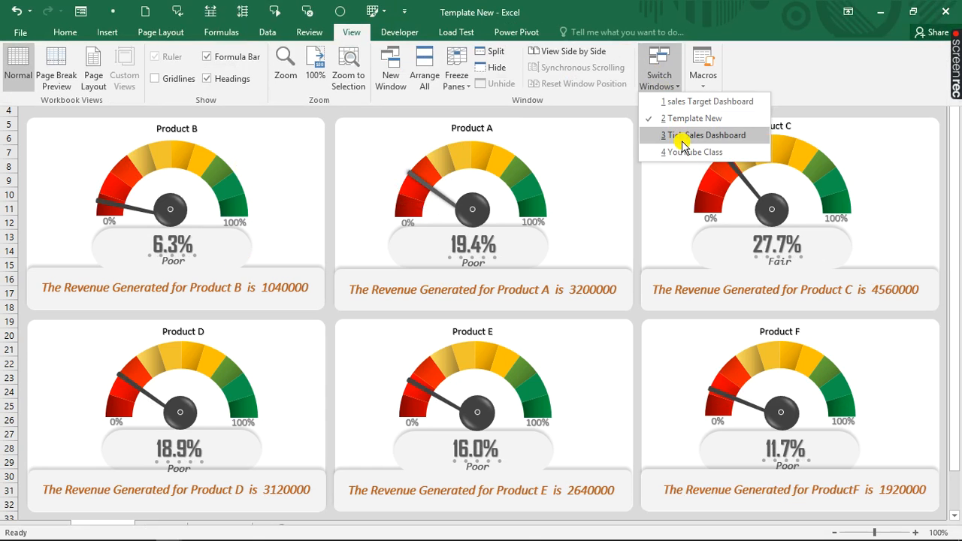
click(684, 102)
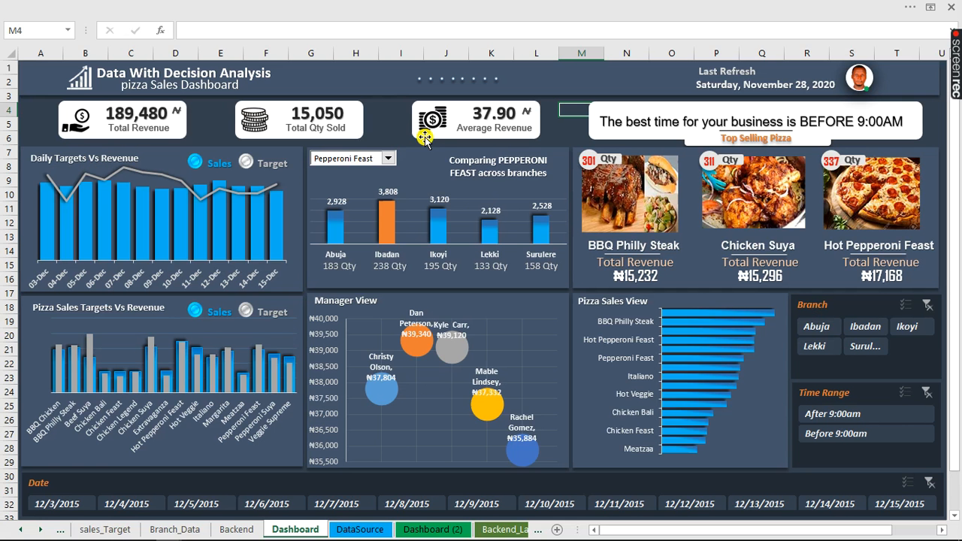
click(387, 115)
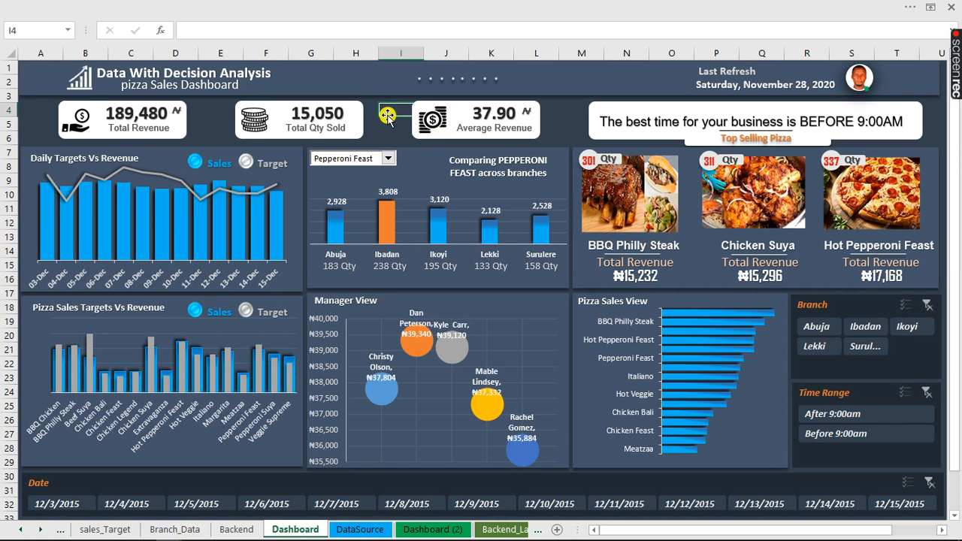